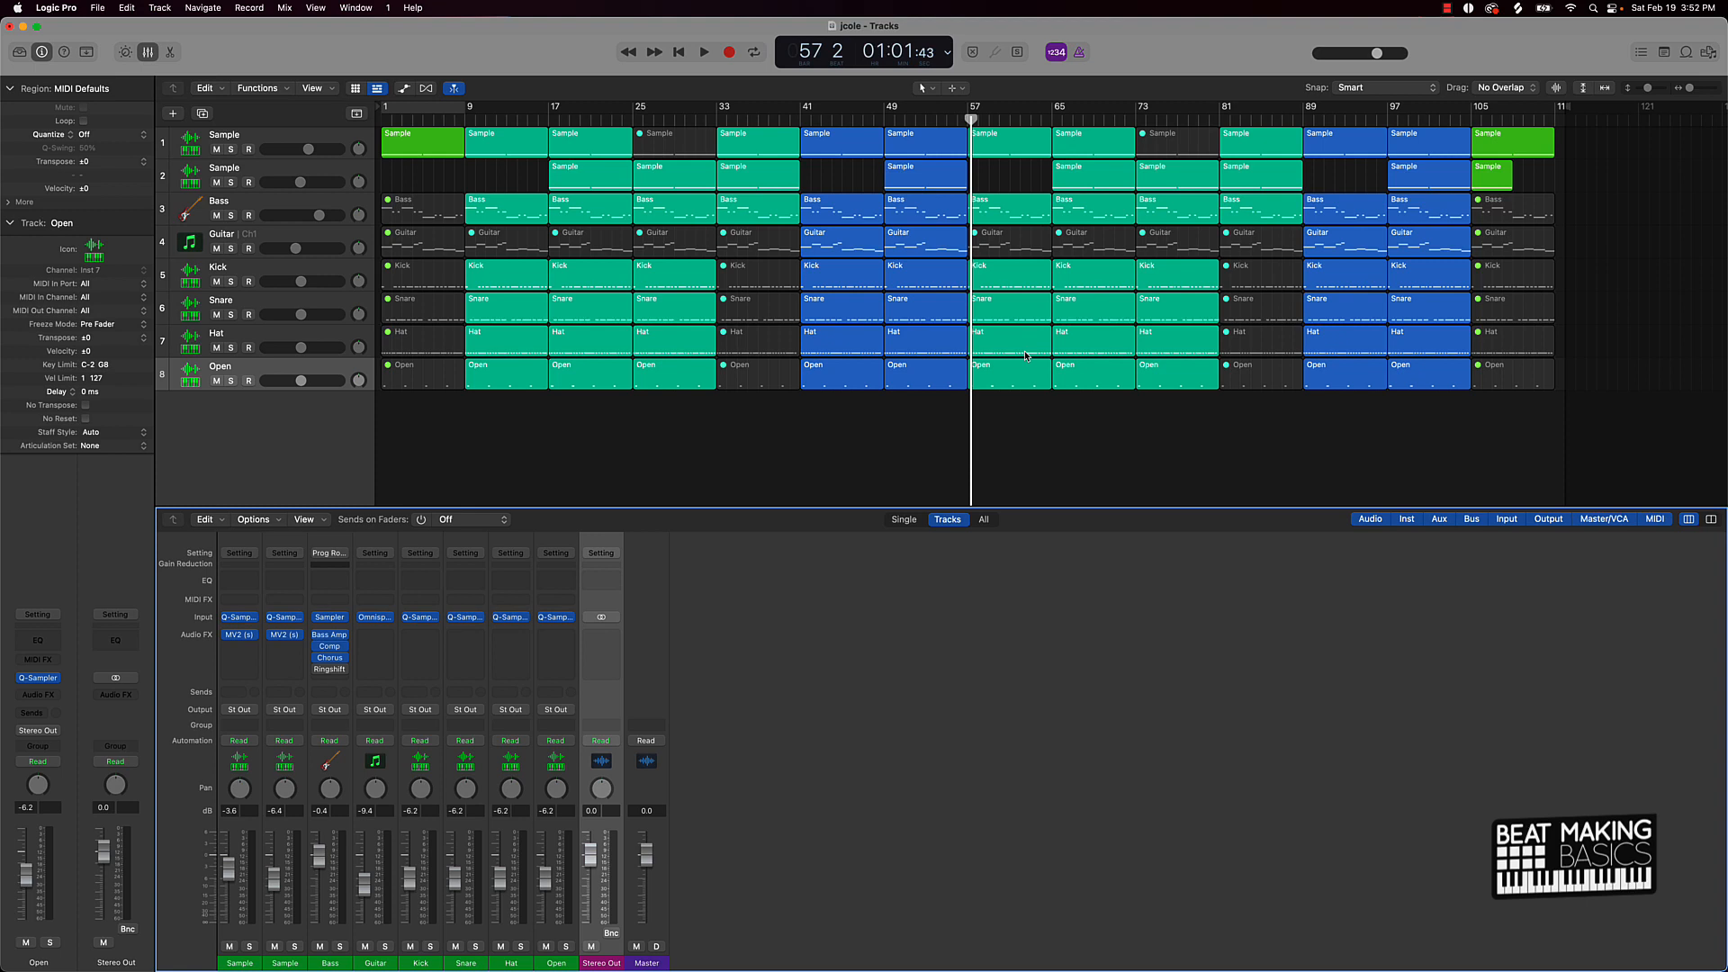
# Play the song from bar 1 to check the Stereo Out level, then stop and reset its peak reading.
pyautogui.press('Return')
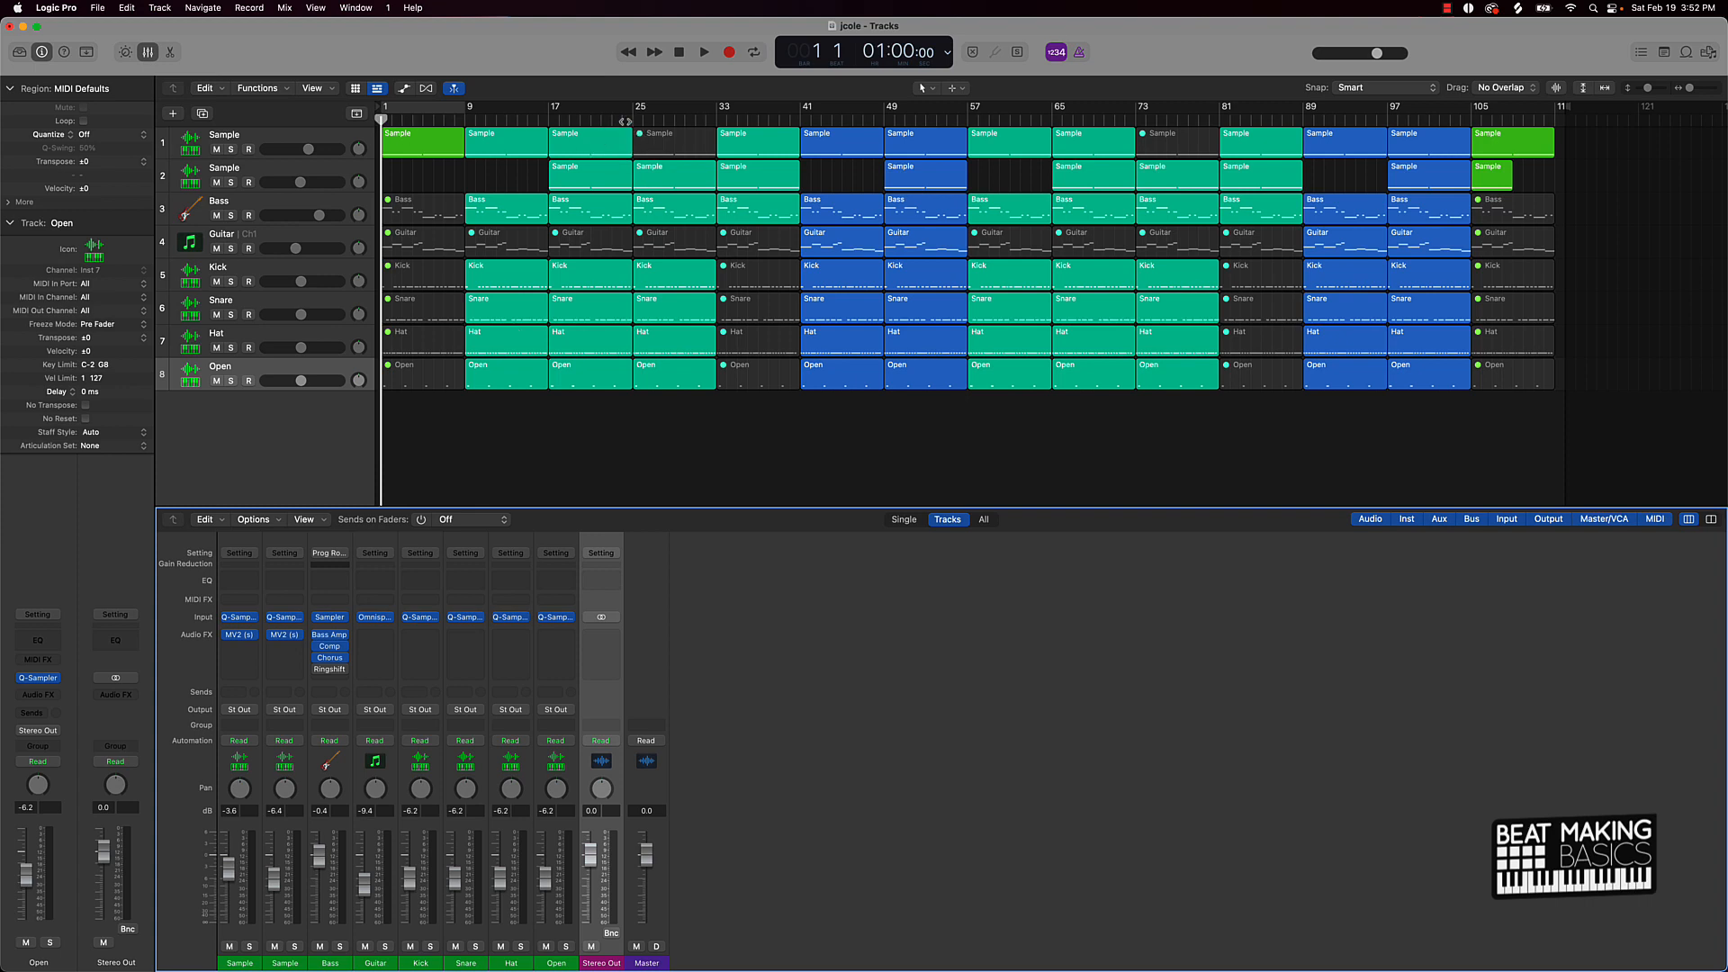
pyautogui.press('space')
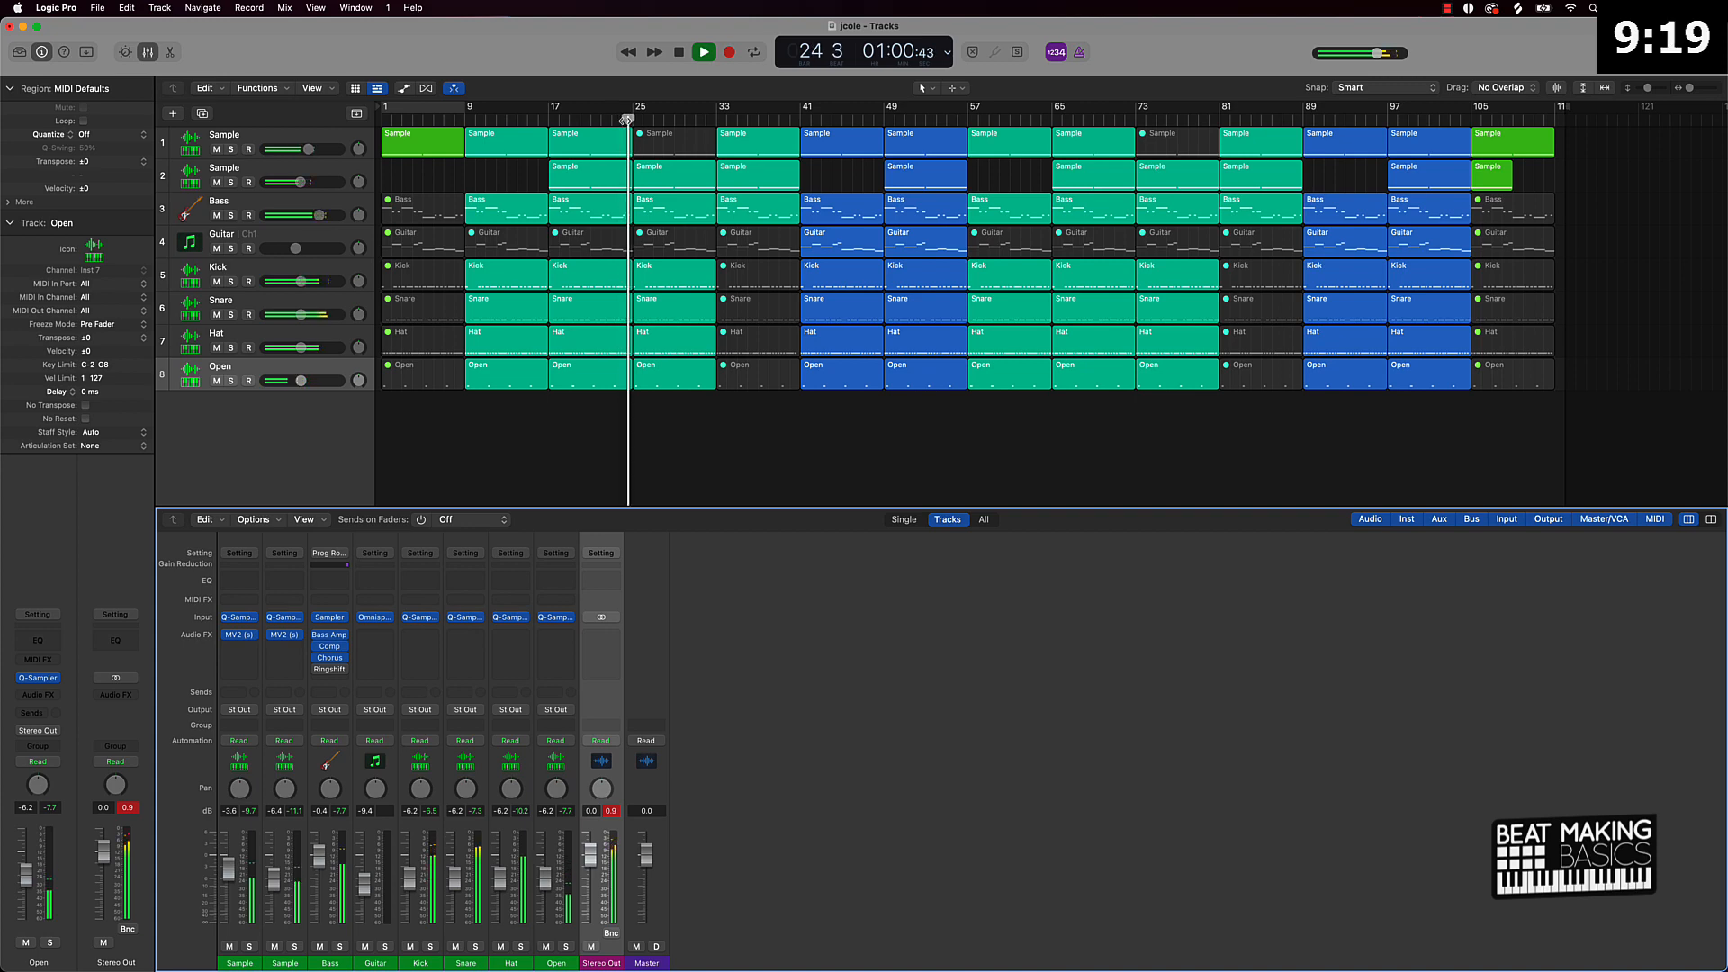
pyautogui.press('space')
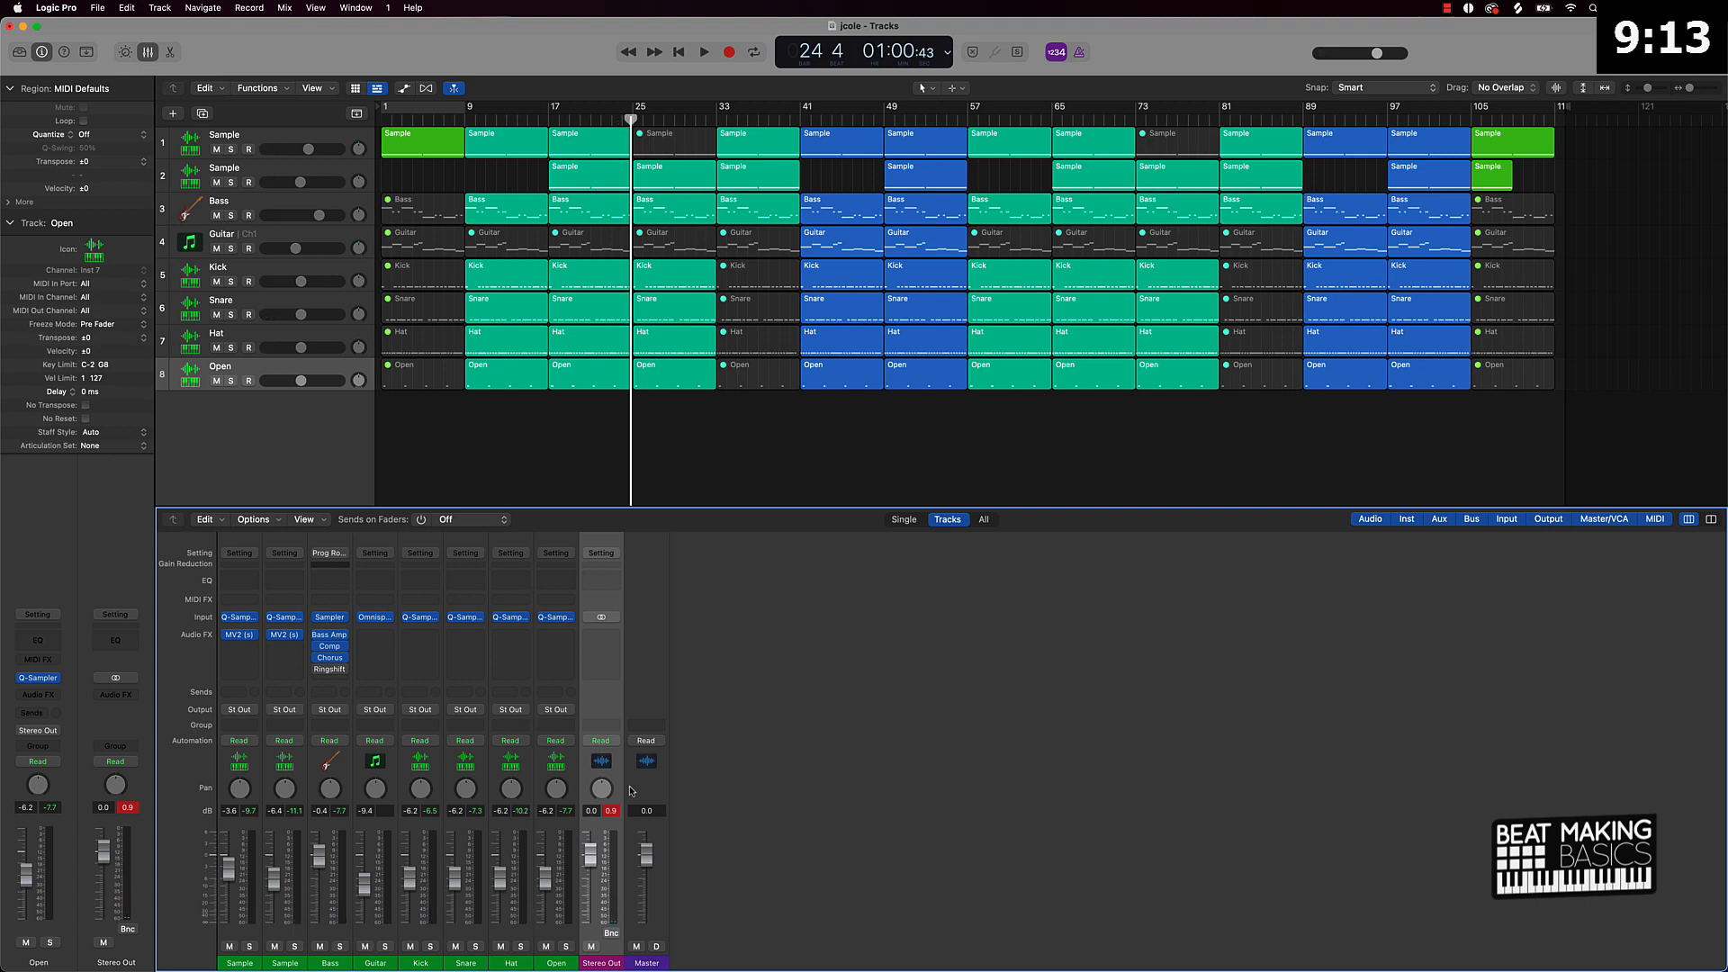
pyautogui.click(616, 810)
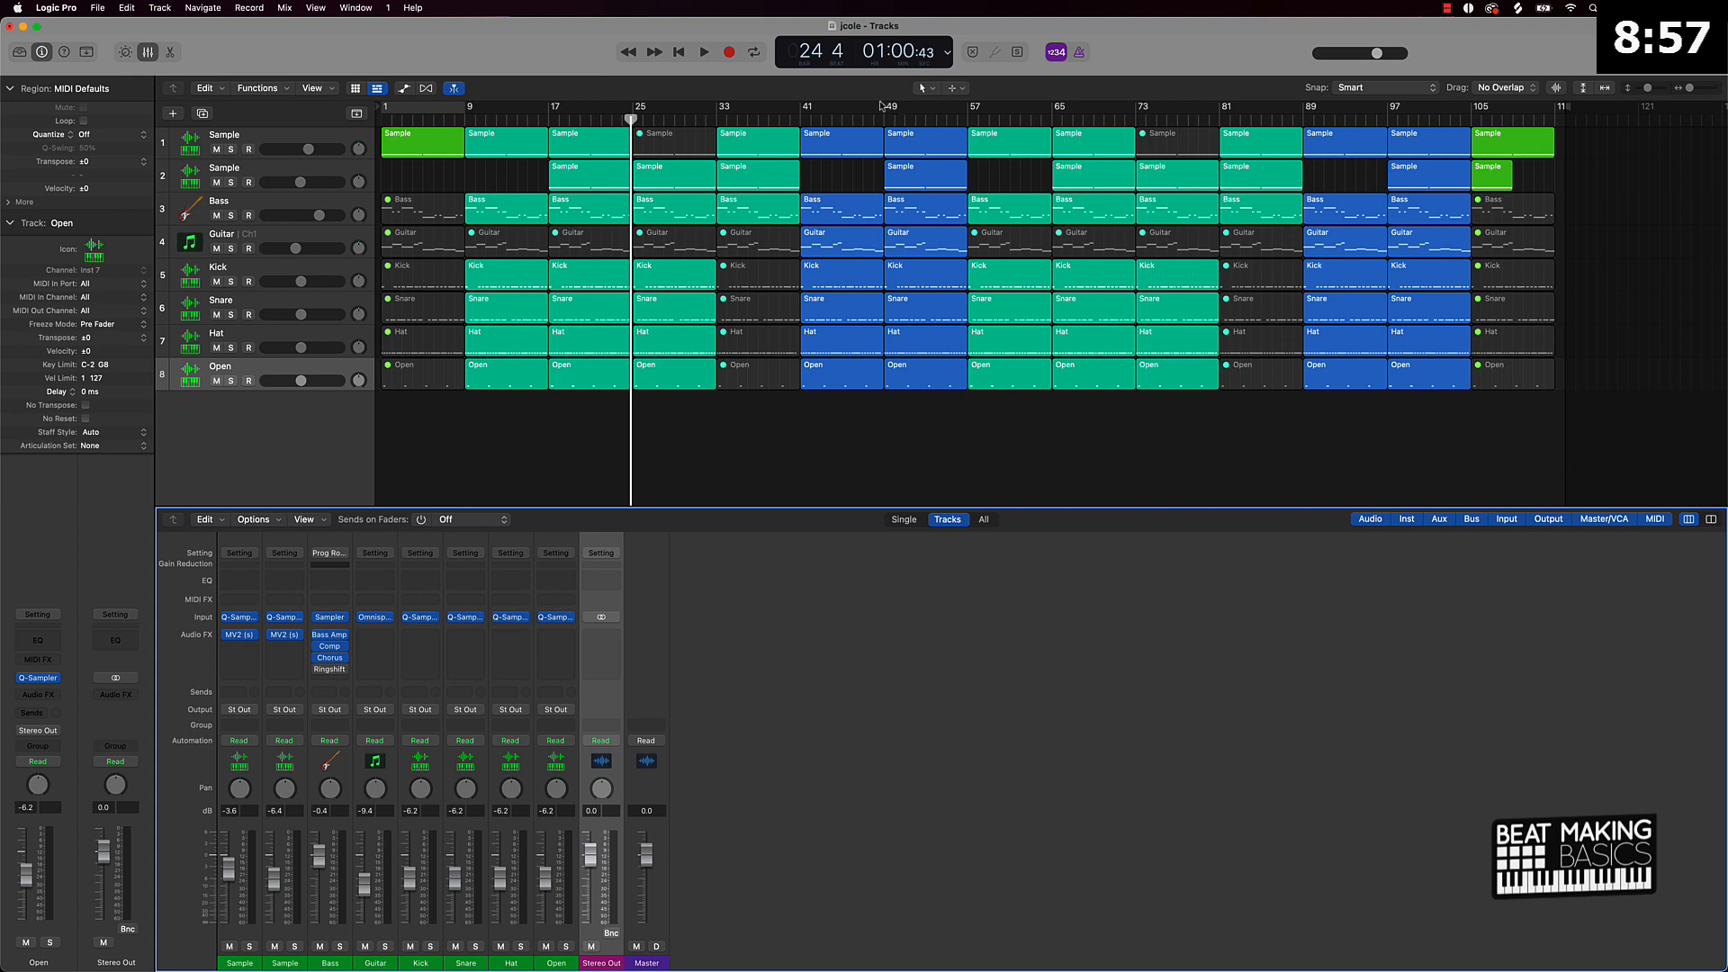
# Loop bars 49 to 57, solo the Kick during playback and raise its volume to -2.2 dB.
pyautogui.moveTo(885, 109); pyautogui.dragTo(968, 115)
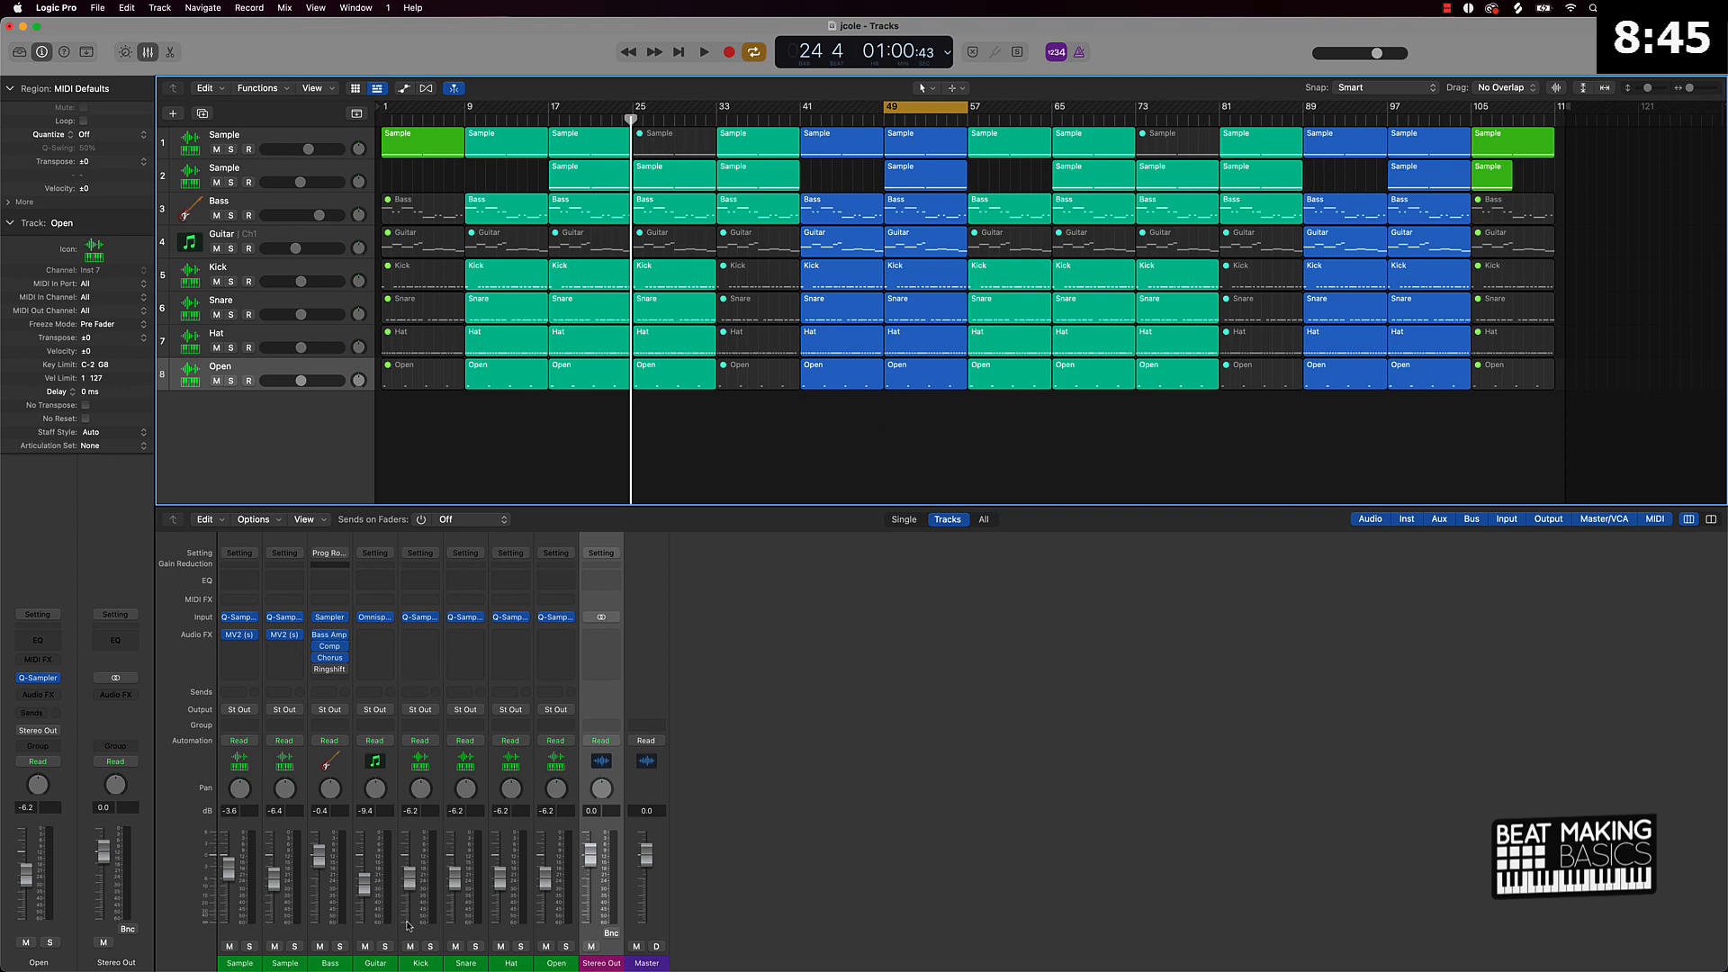
pyautogui.click(431, 946)
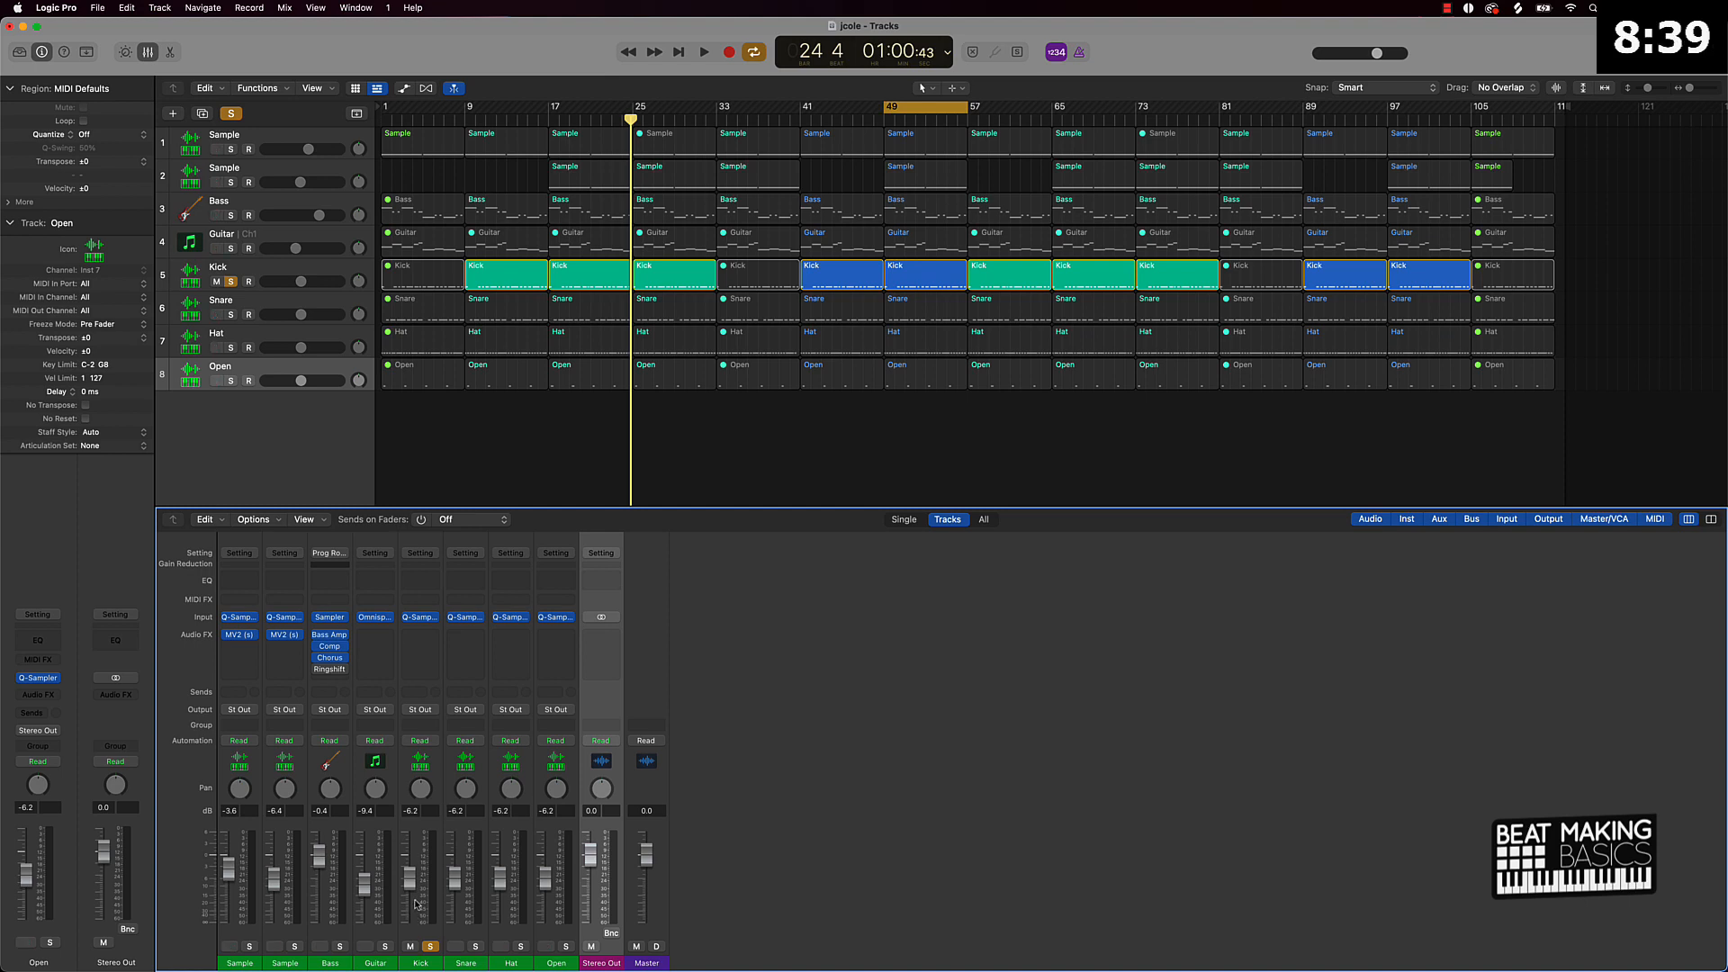
pyautogui.press('space')
pyautogui.moveTo(411, 880); pyautogui.dragTo(426, 854)
# Add a Channel EQ to the Kick: 25.8 Hz 48 dB/Oct low cut, -3.3 dB at 705 Hz, 14500 Hz 24 dB/Oct high cut.
pyautogui.click(419, 581)
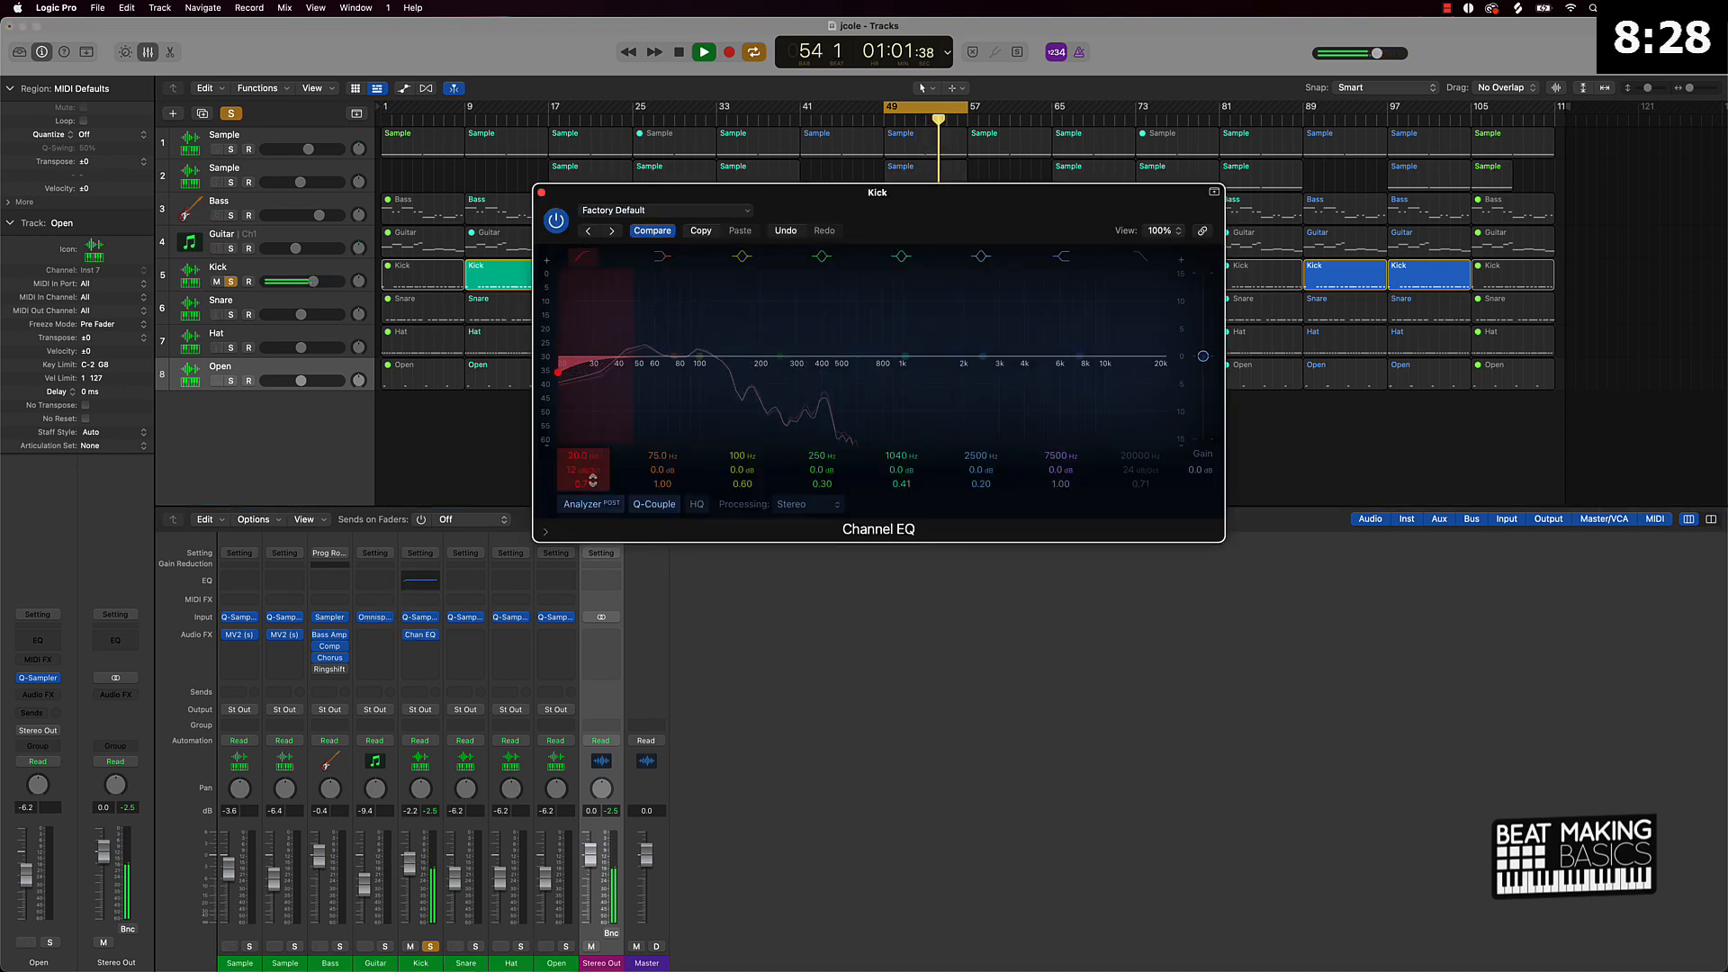
pyautogui.moveTo(590, 470); pyautogui.dragTo(583, 439)
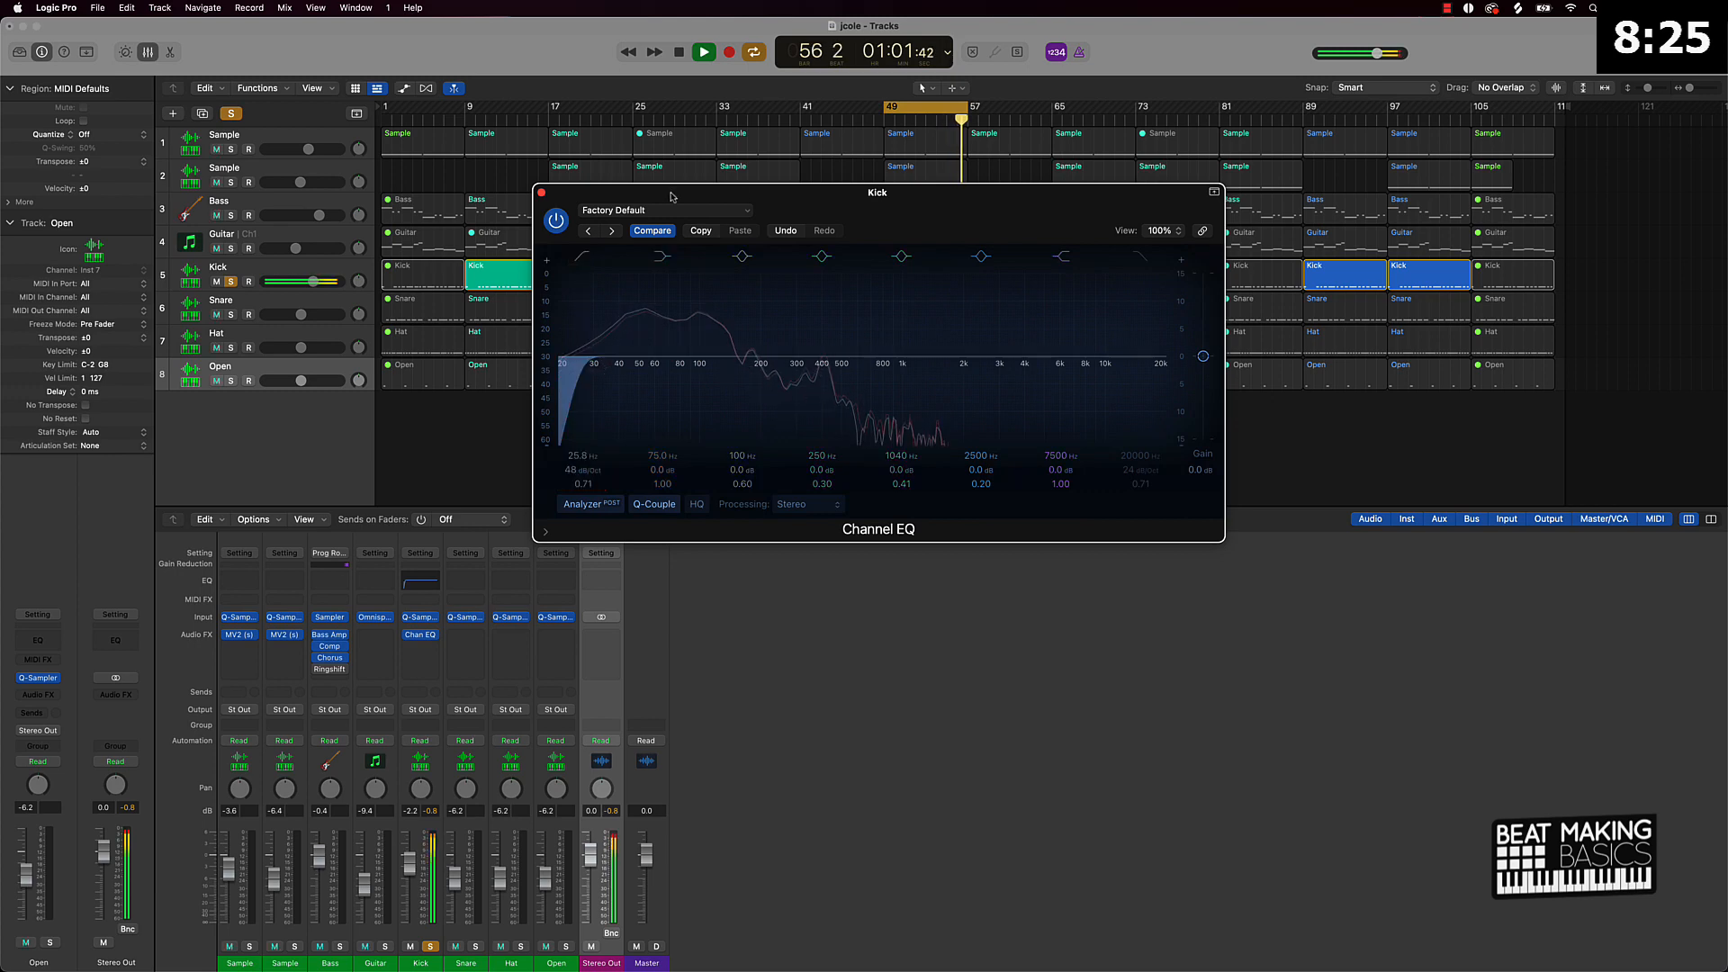
pyautogui.moveTo(900, 356); pyautogui.dragTo(874, 378)
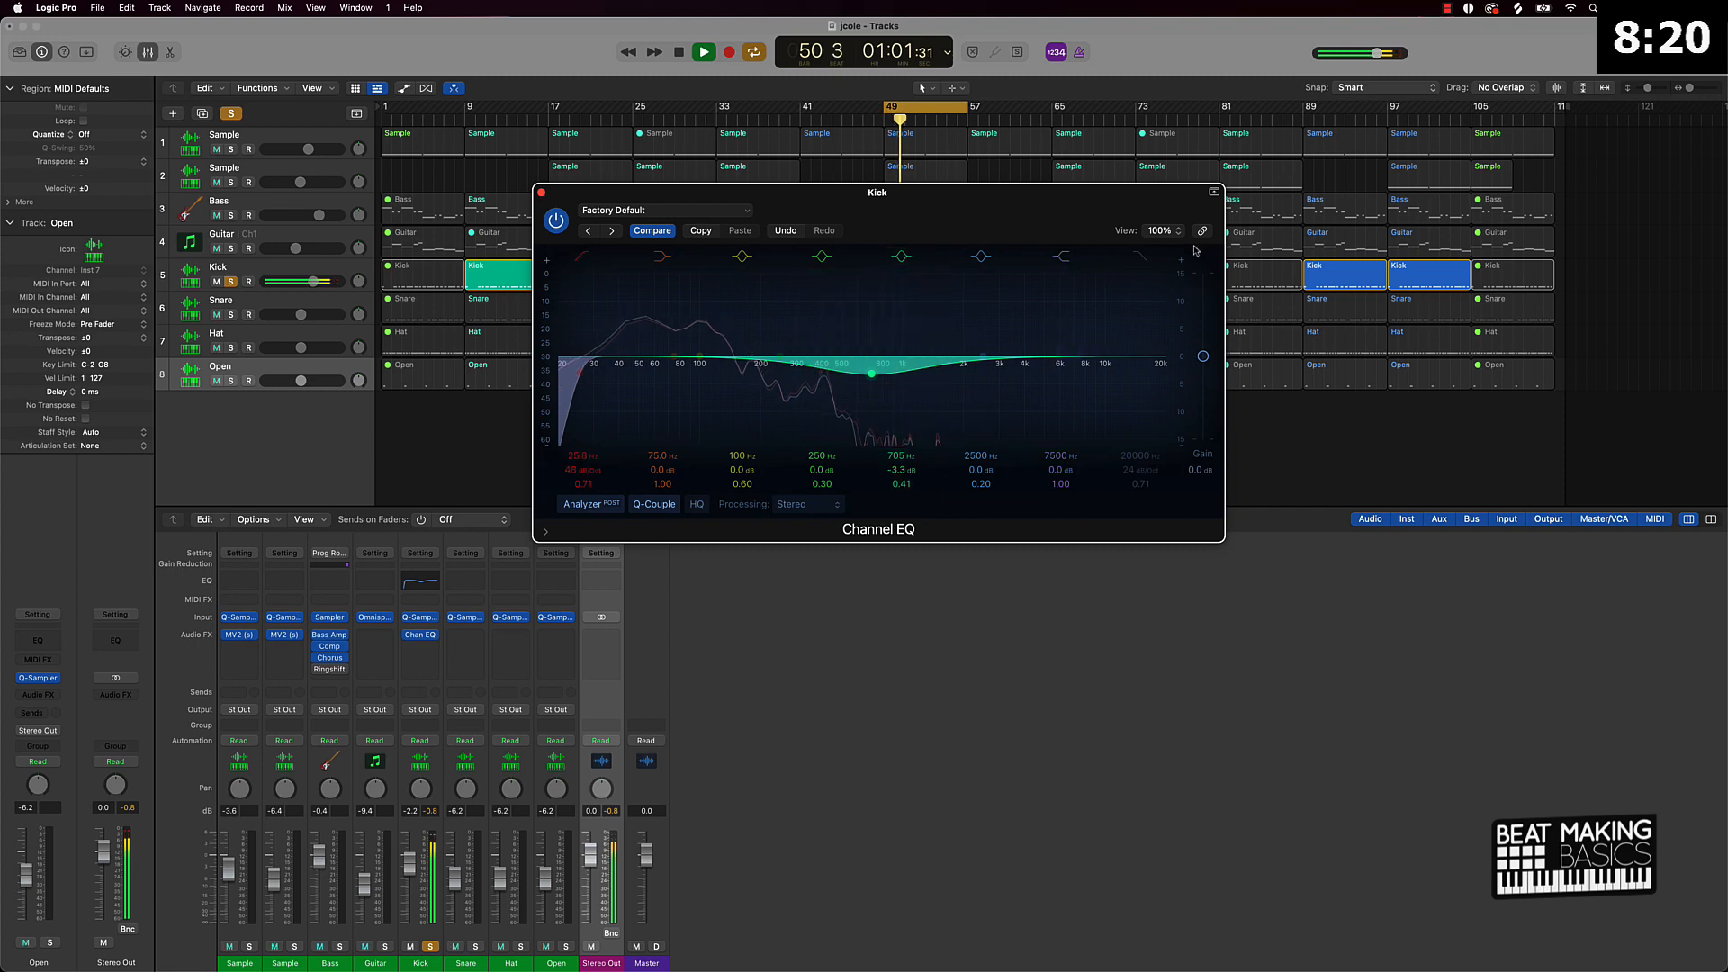
pyautogui.moveTo(1139, 466)
pyautogui.mouseDown()
pyautogui.moveTo(1139, 504)
pyautogui.moveTo(1138, 477)
pyautogui.mouseUp()
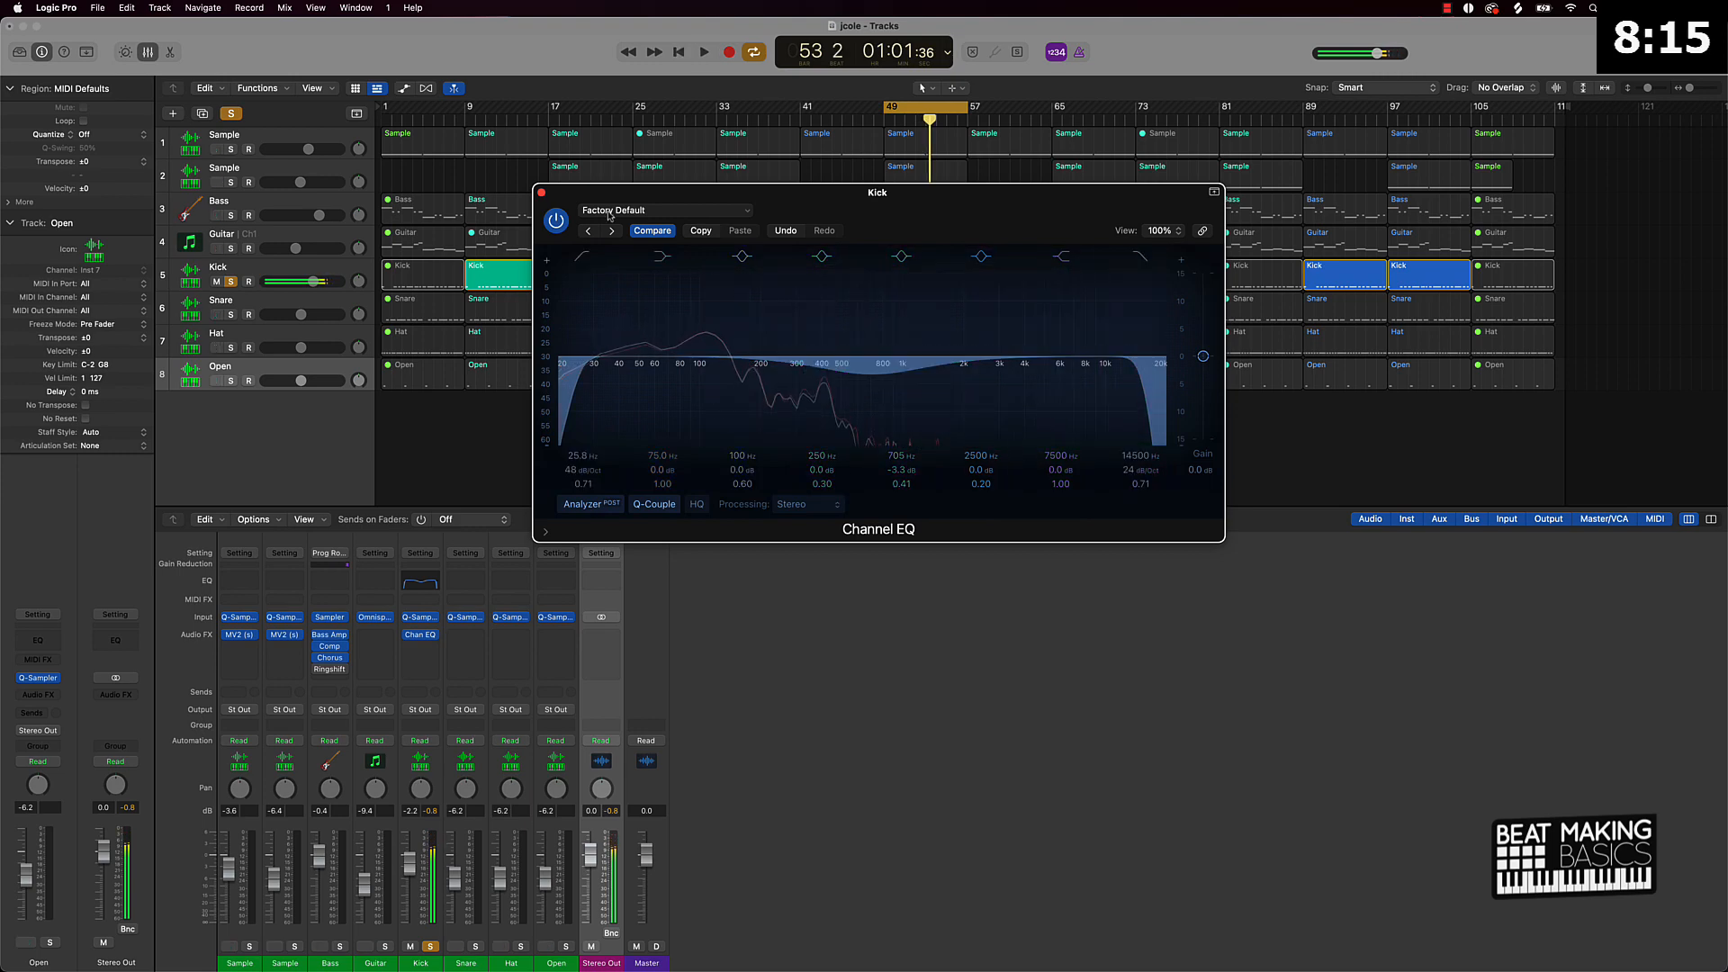
pyautogui.click(541, 192)
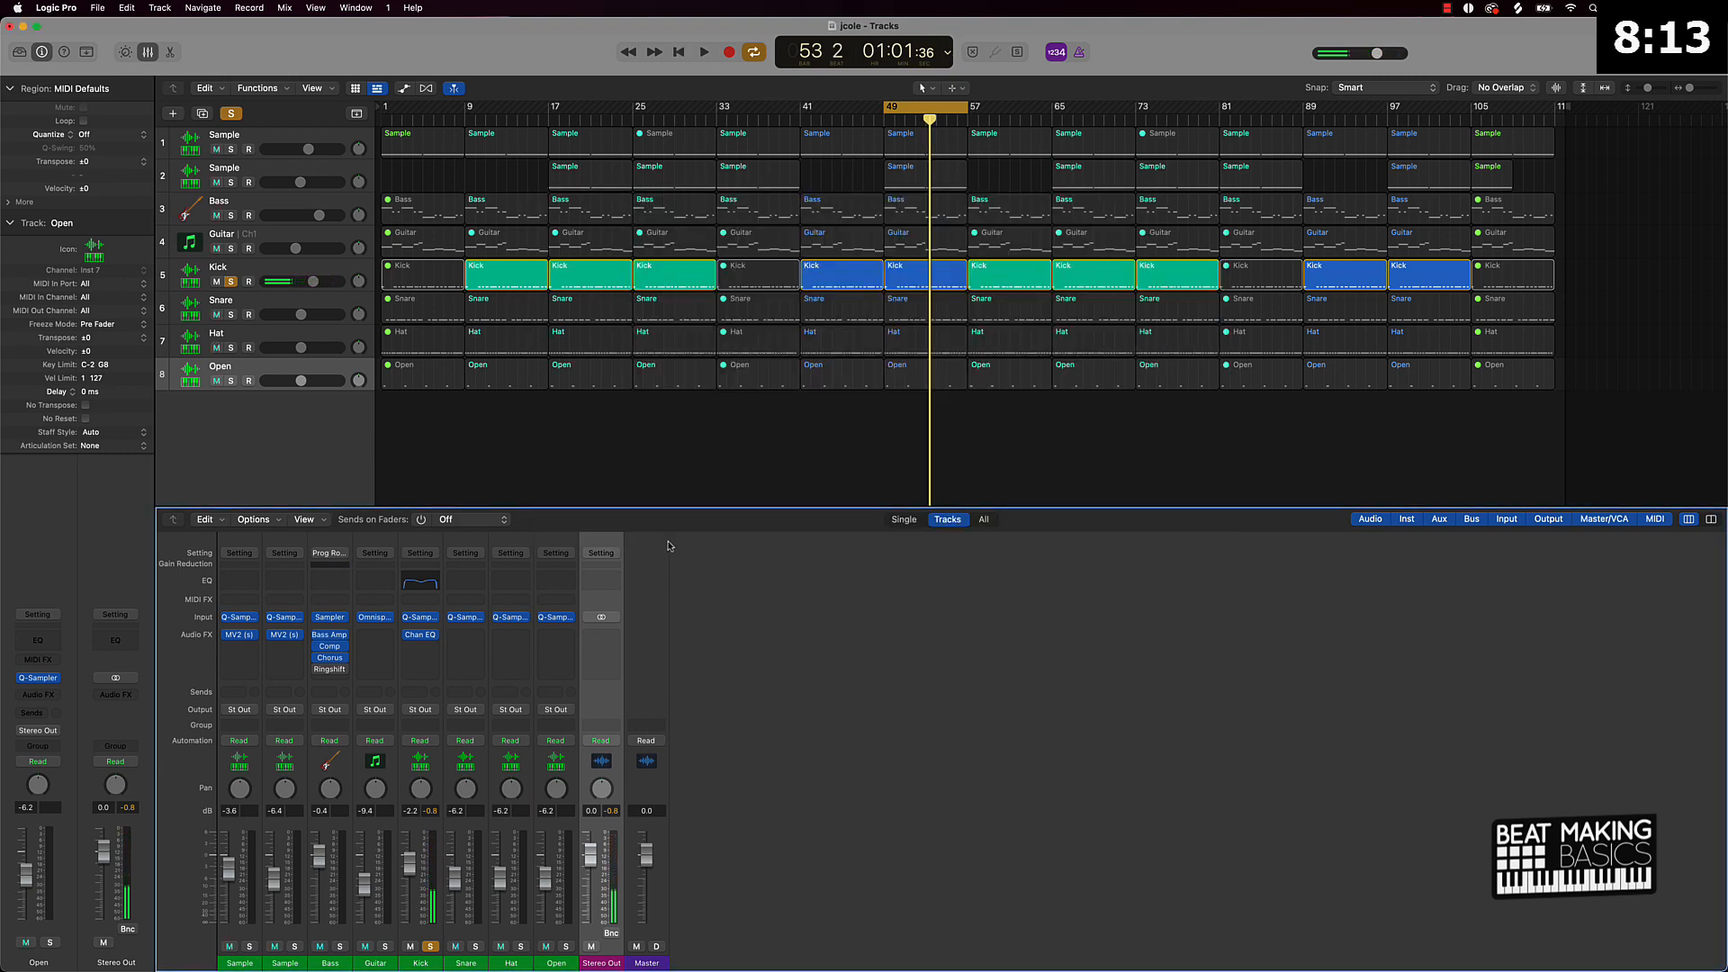
# With the Snare also soloed and raised to -2.6 dB, add a Channel EQ with an 87.5 Hz, 48 dB/Oct low cut.
pyautogui.click(475, 947)
pyautogui.press('space')
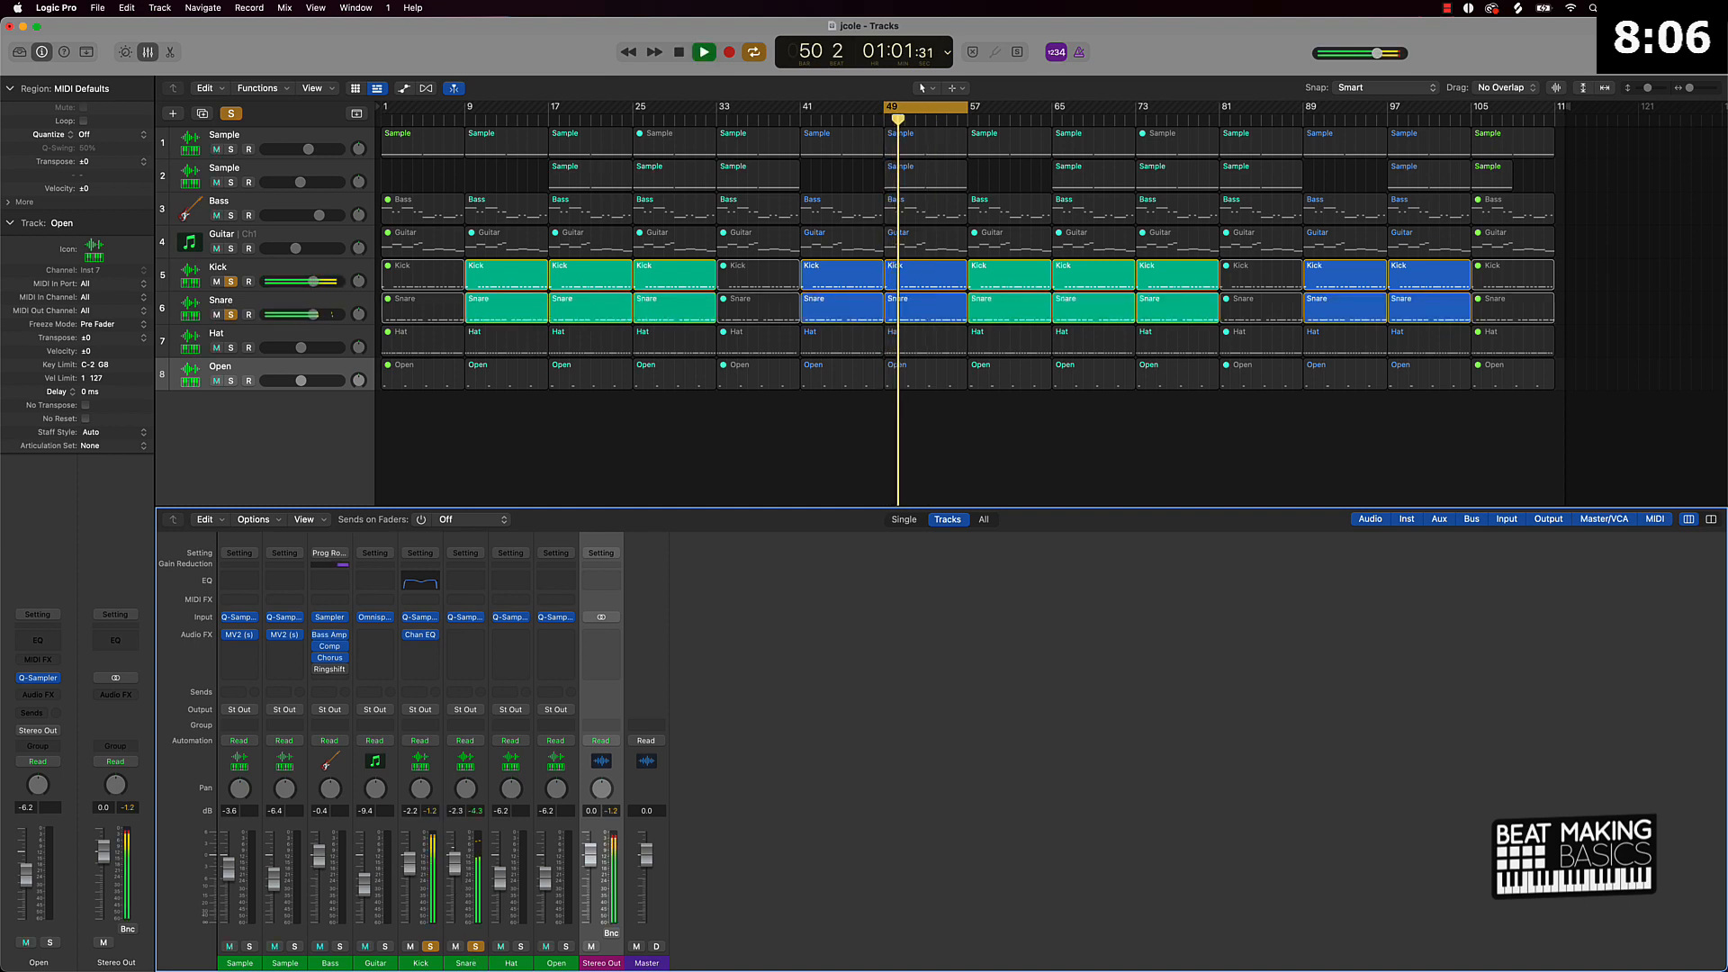
pyautogui.click(465, 581)
pyautogui.click(583, 257)
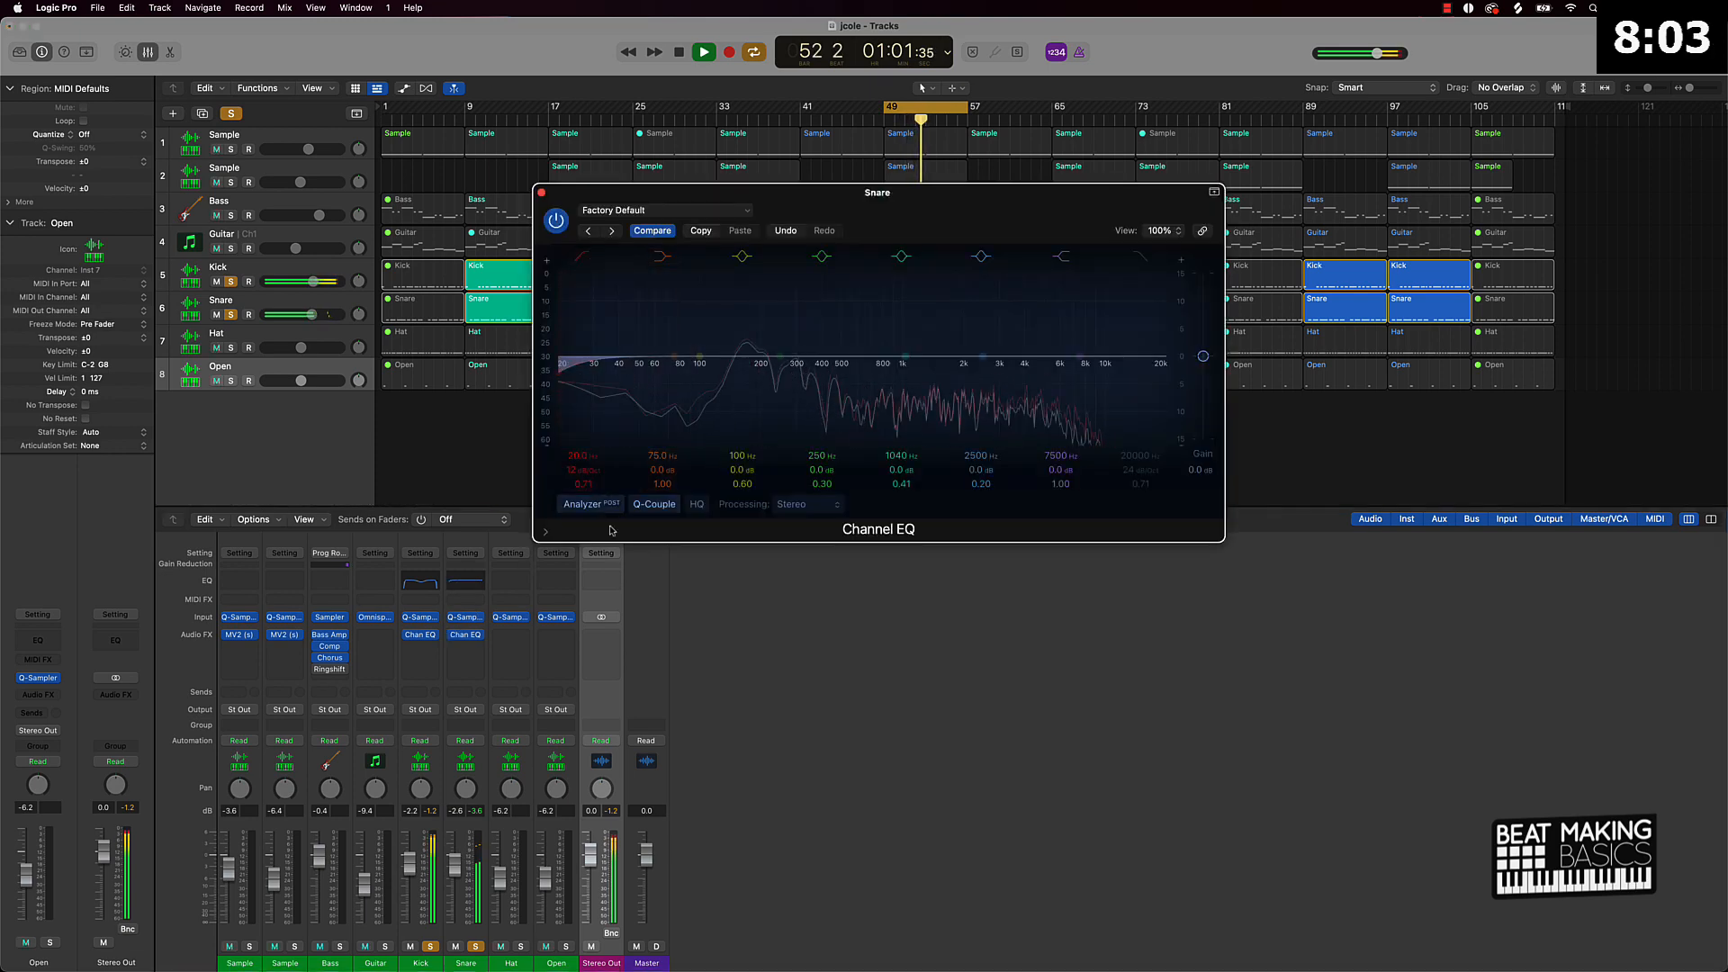
pyautogui.moveTo(598, 470); pyautogui.dragTo(582, 427)
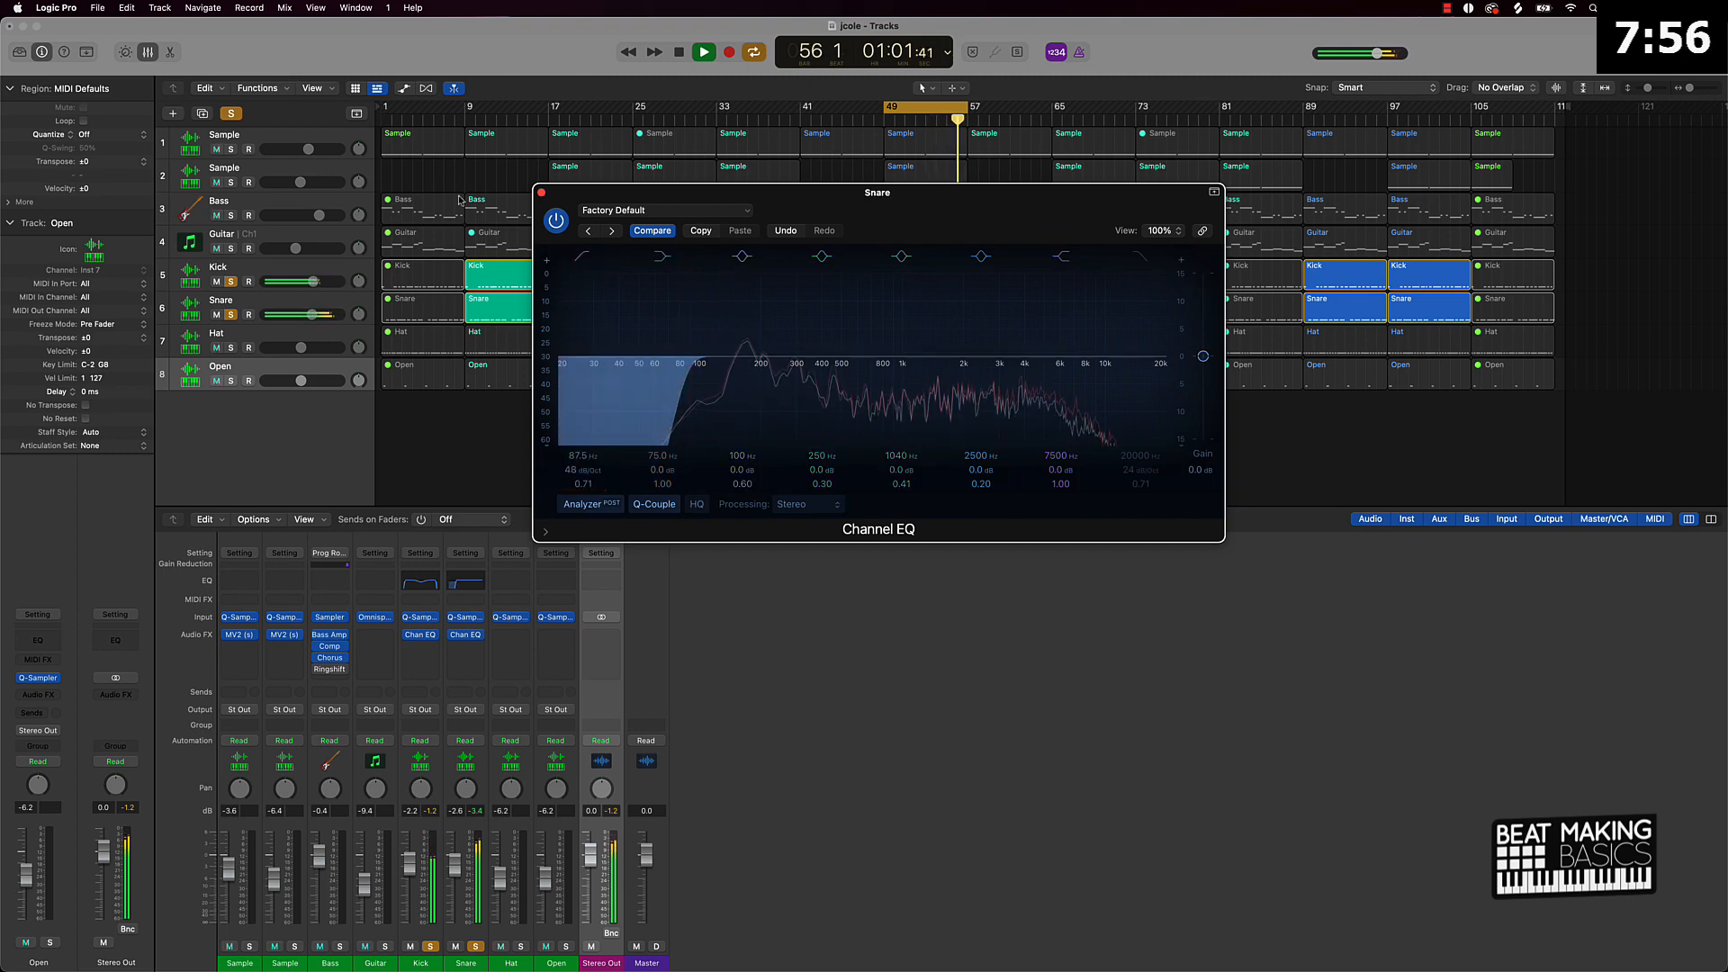
pyautogui.click(541, 192)
pyautogui.press('space')
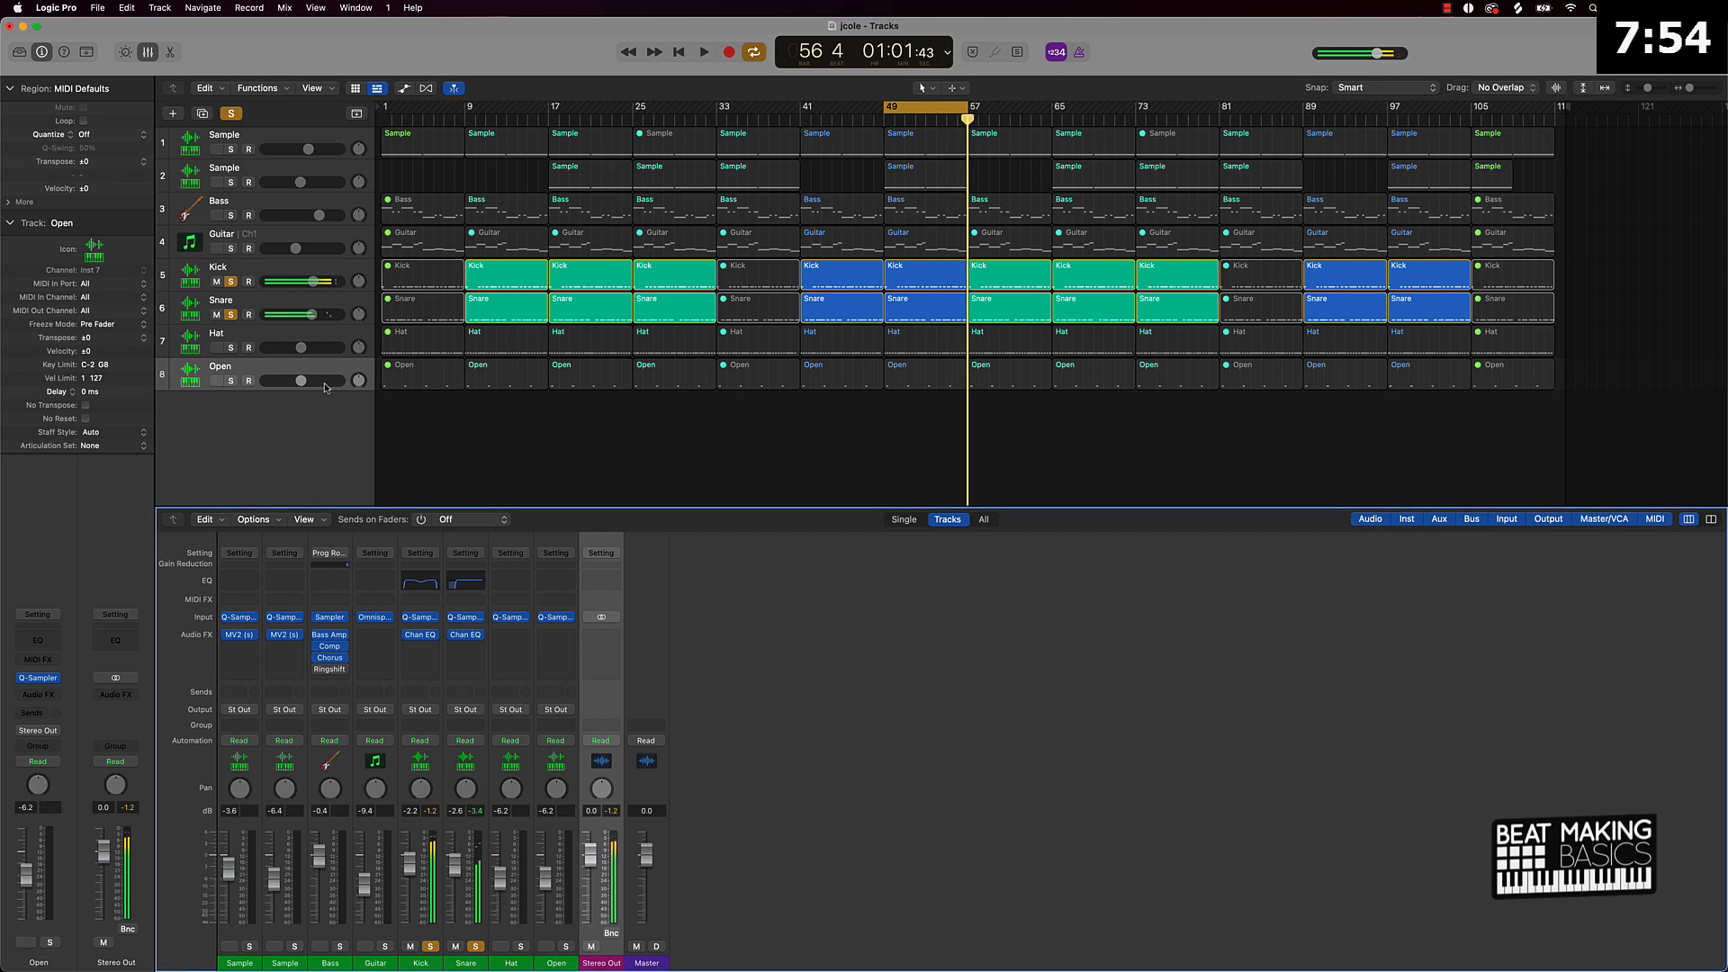
# Solo the Hat along with the Kick and Snare, and lower its volume to -9.6 dB.
pyautogui.click(232, 348)
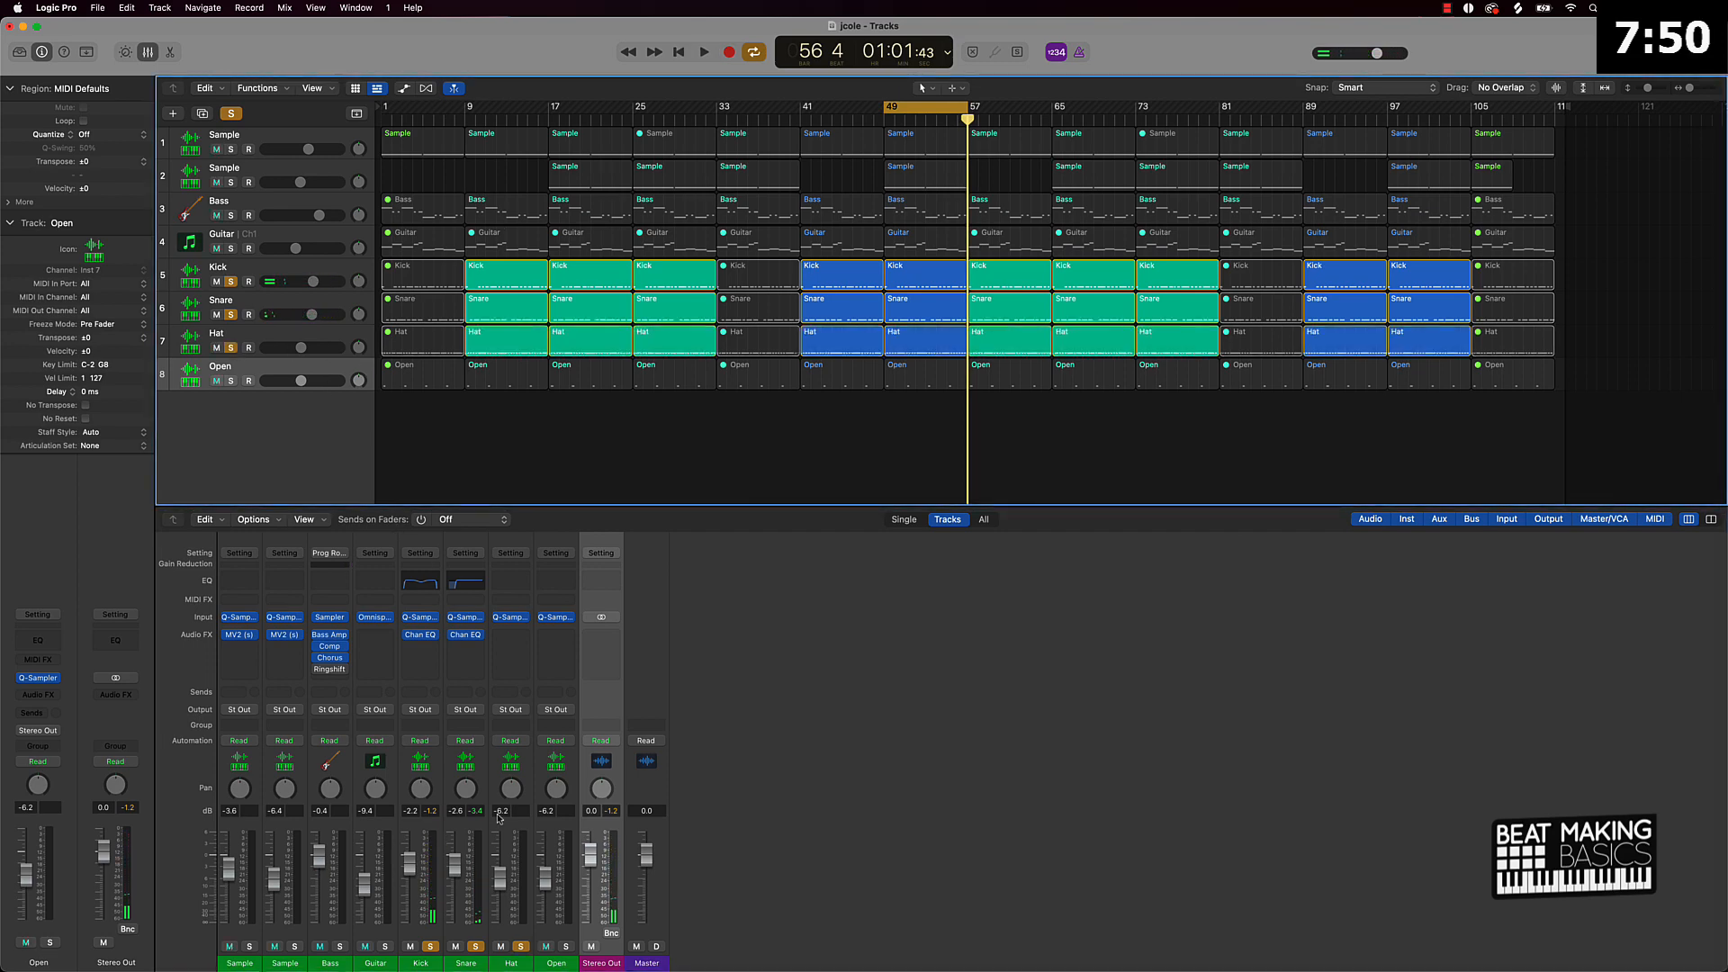
pyautogui.moveTo(503, 889); pyautogui.dragTo(503, 898)
pyautogui.press('space')
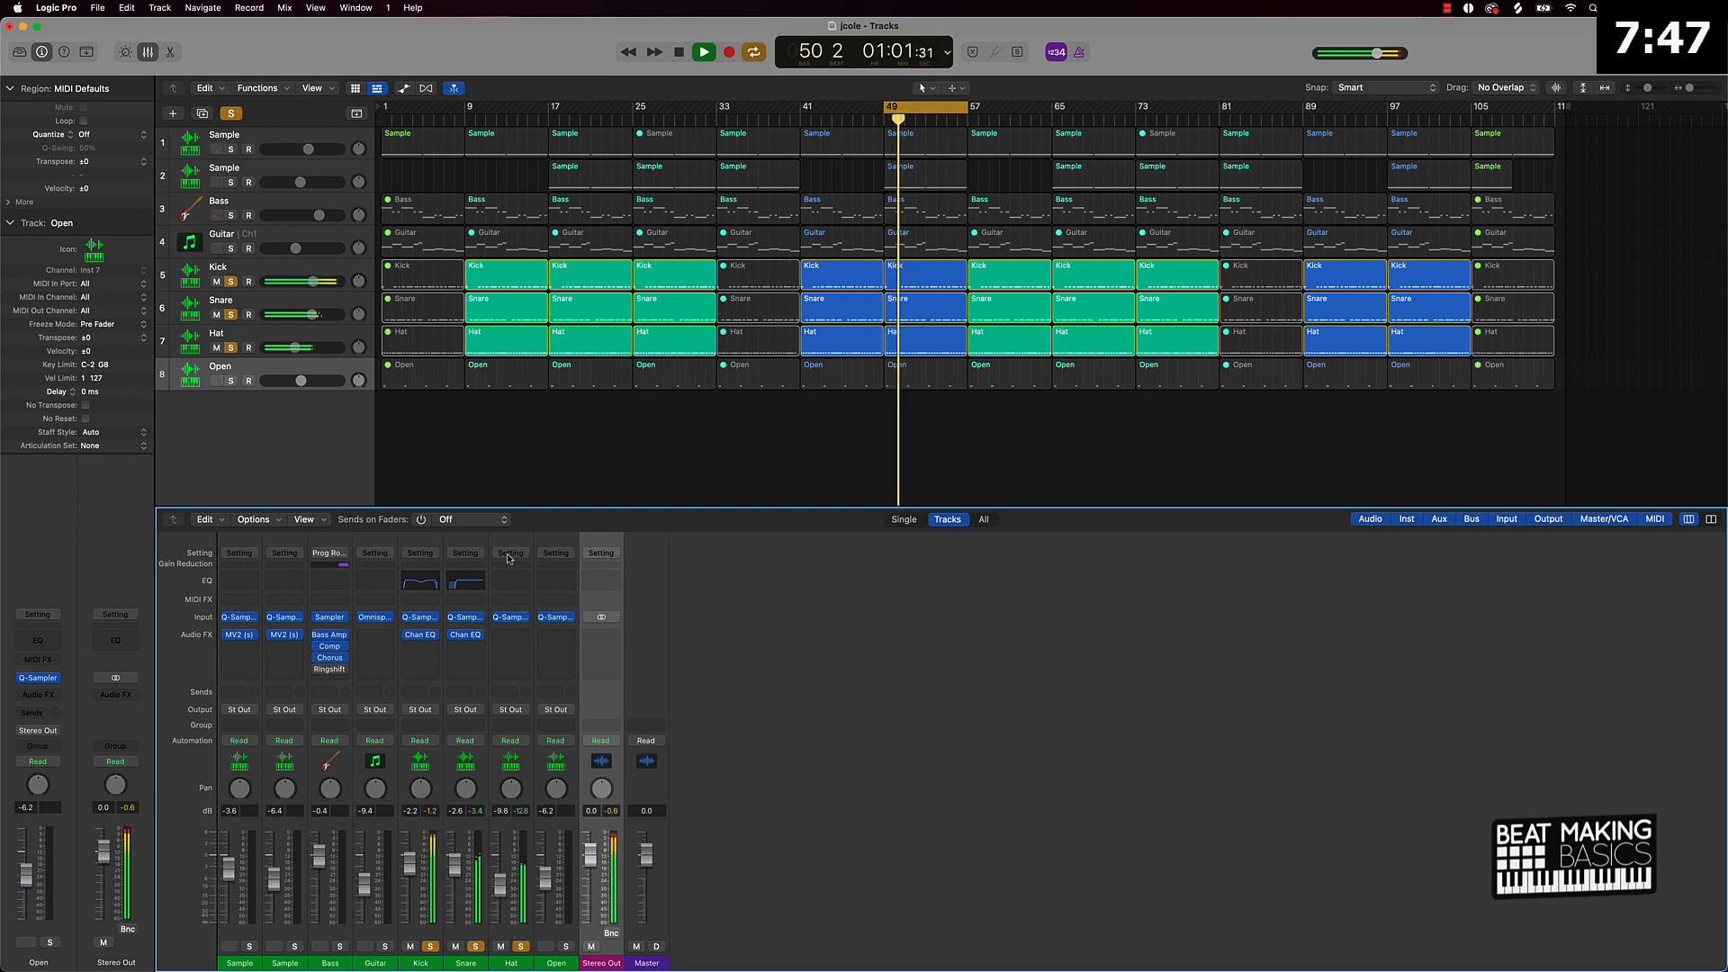
# Add a Channel EQ to the Hat with a low cut at 134 Hz and a 48 dB/Oct slope.
pyautogui.click(504, 582)
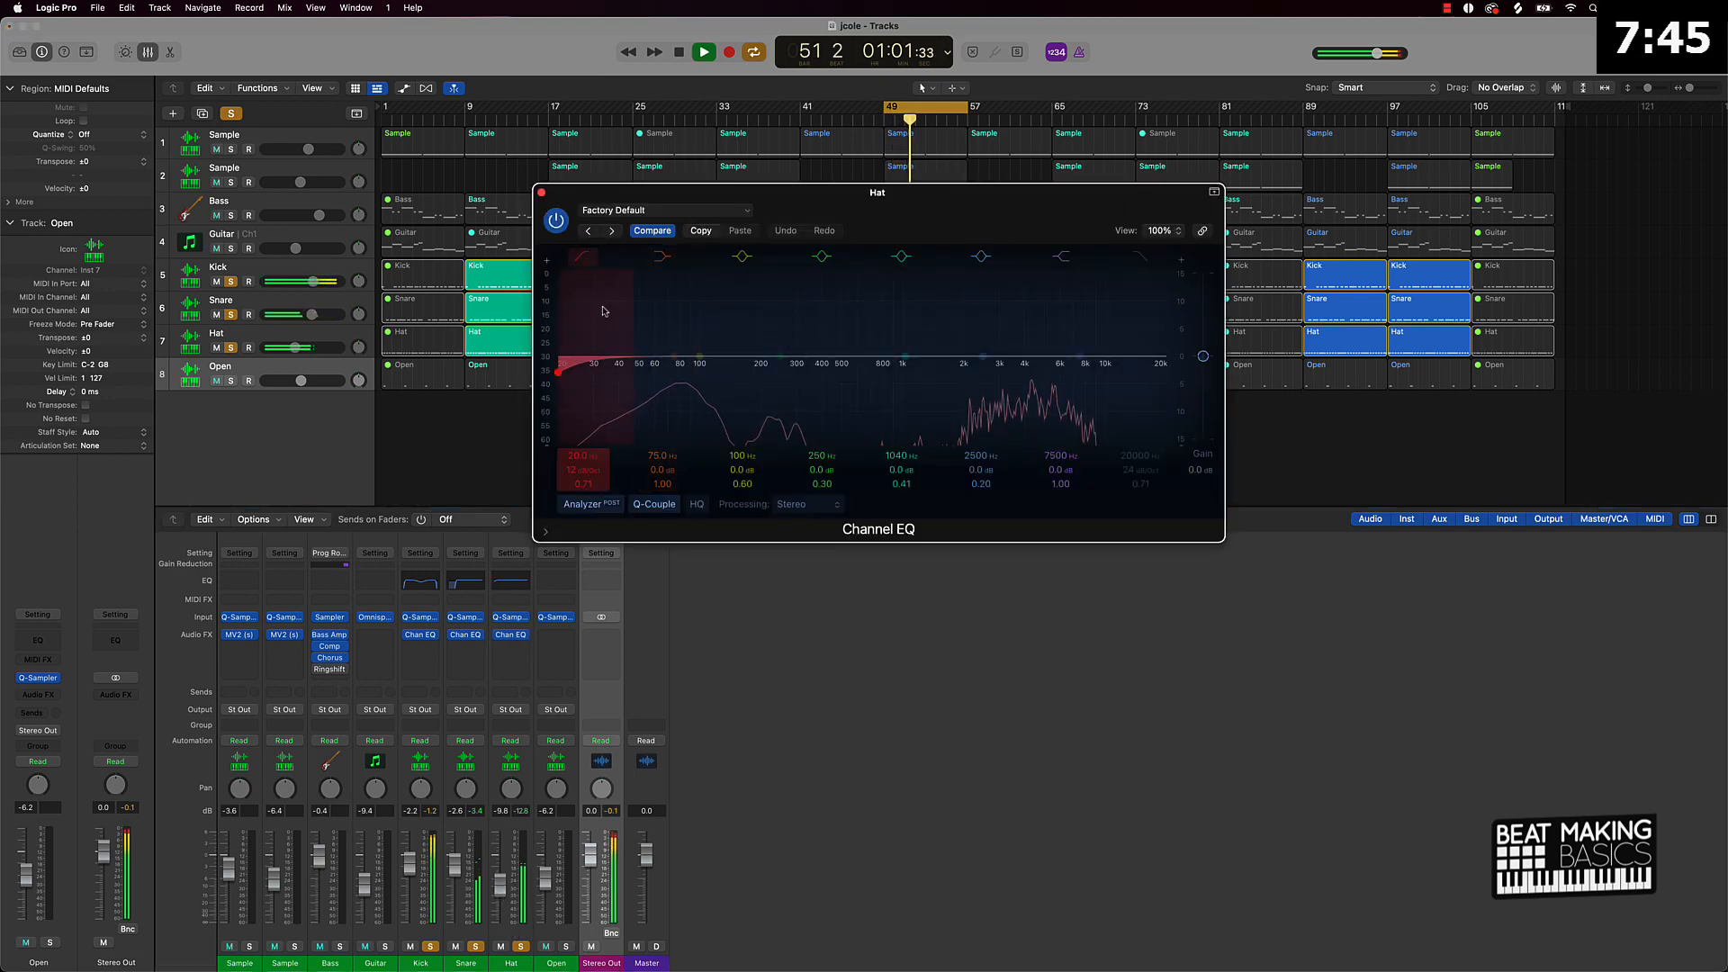
pyautogui.moveTo(594, 473); pyautogui.dragTo(577, 409)
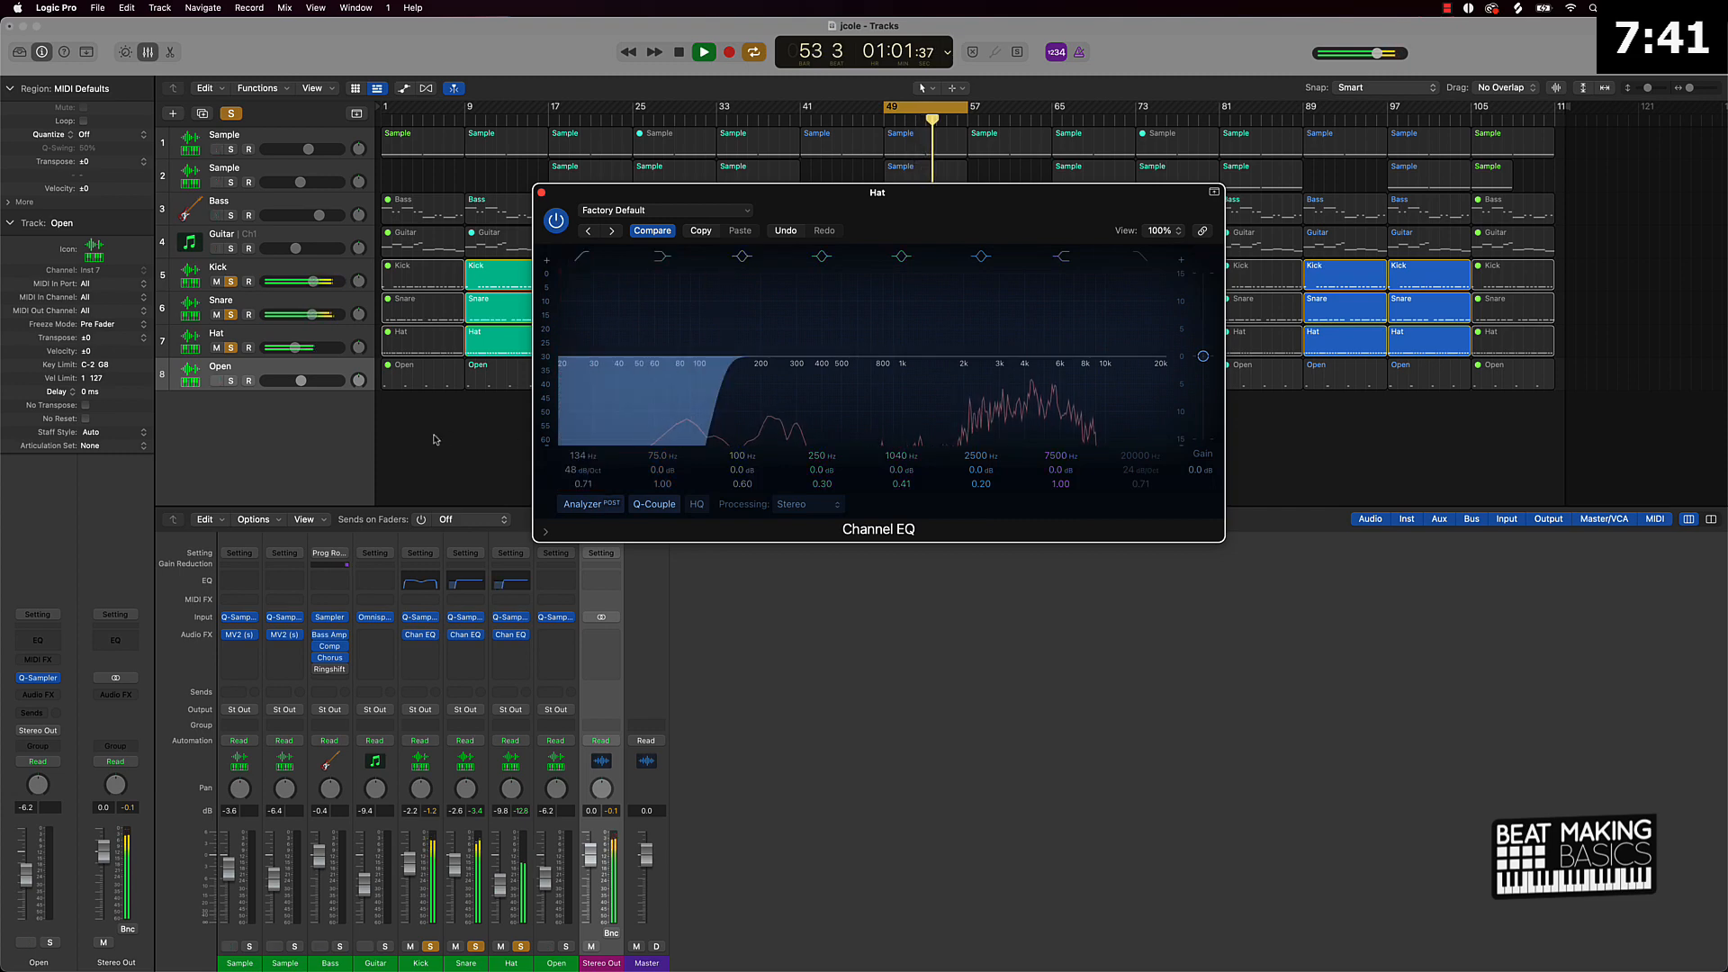
pyautogui.click(399, 427)
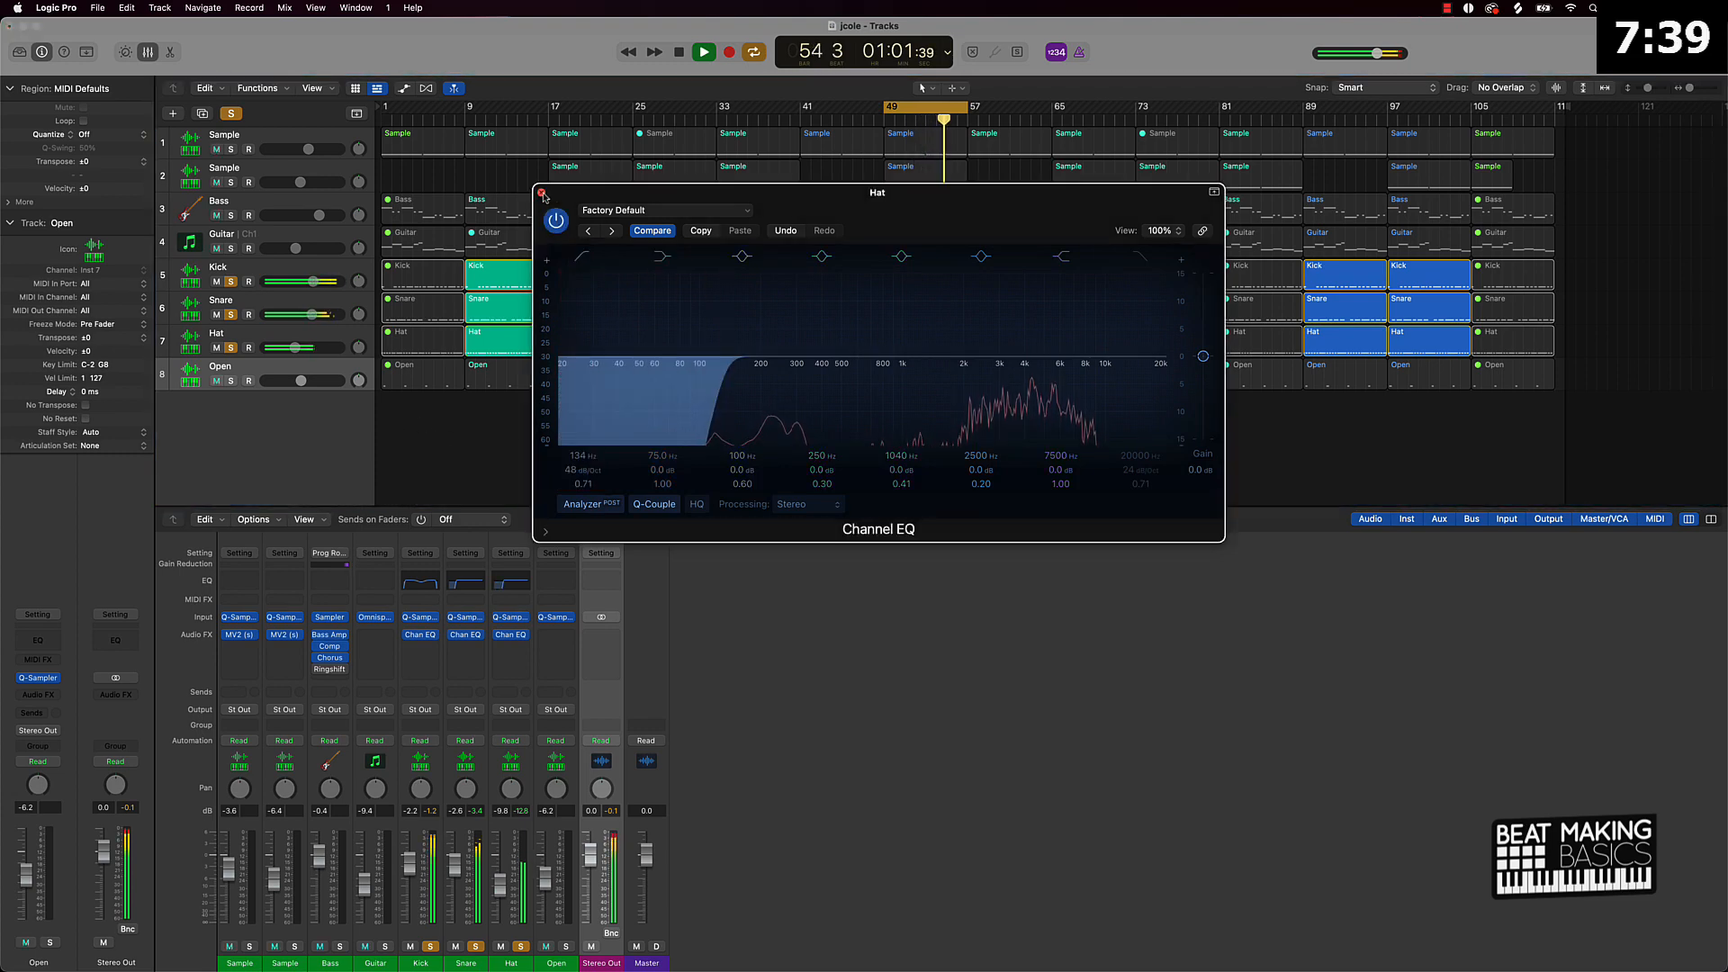
pyautogui.click(541, 192)
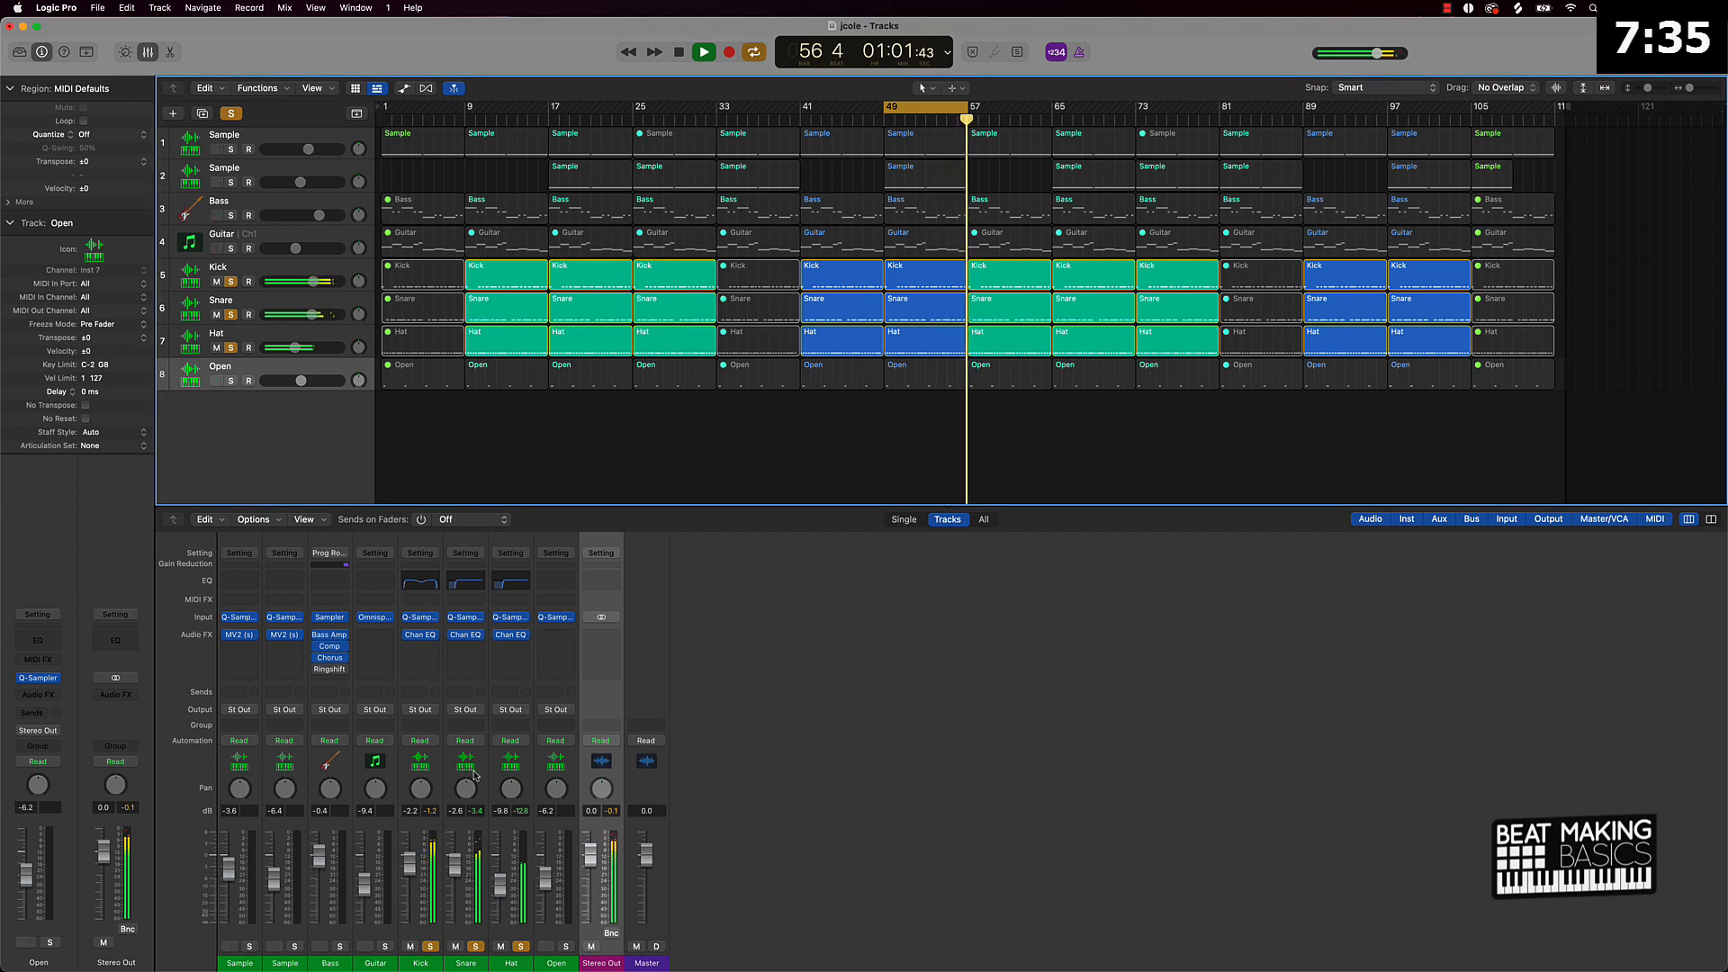
pyautogui.press('space')
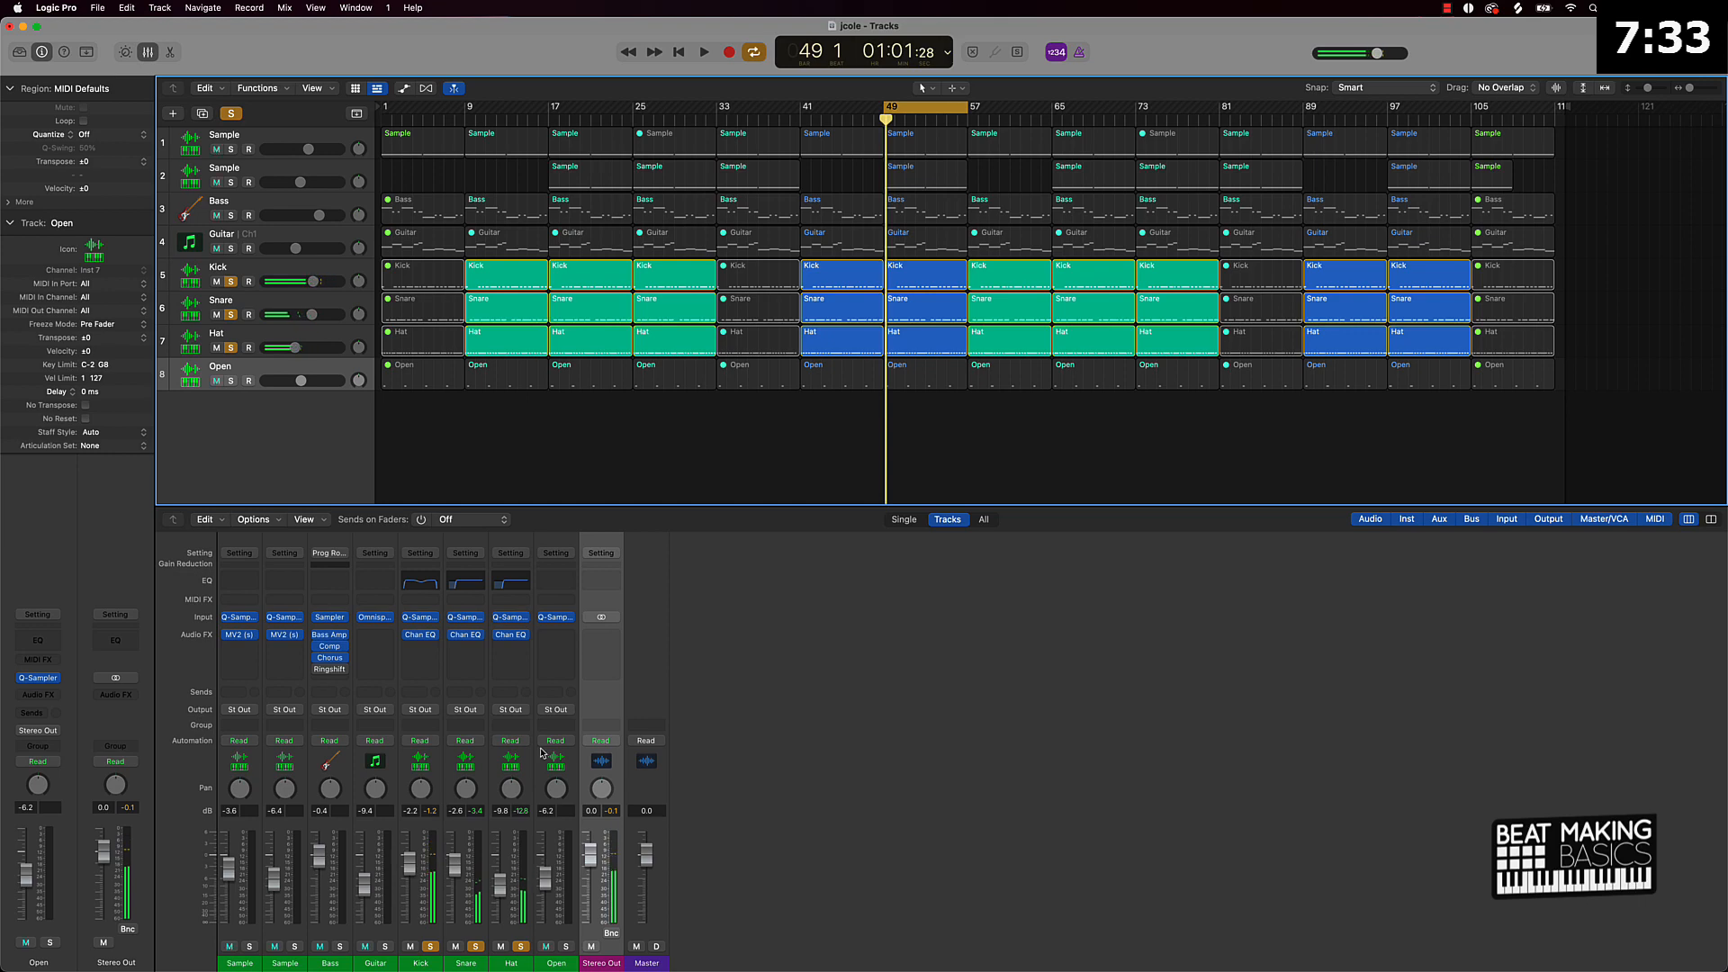
# Solo the Open hat track with the other drums and lower its volume to -11.8 dB while listening to the loop.
pyautogui.click(278, 274)
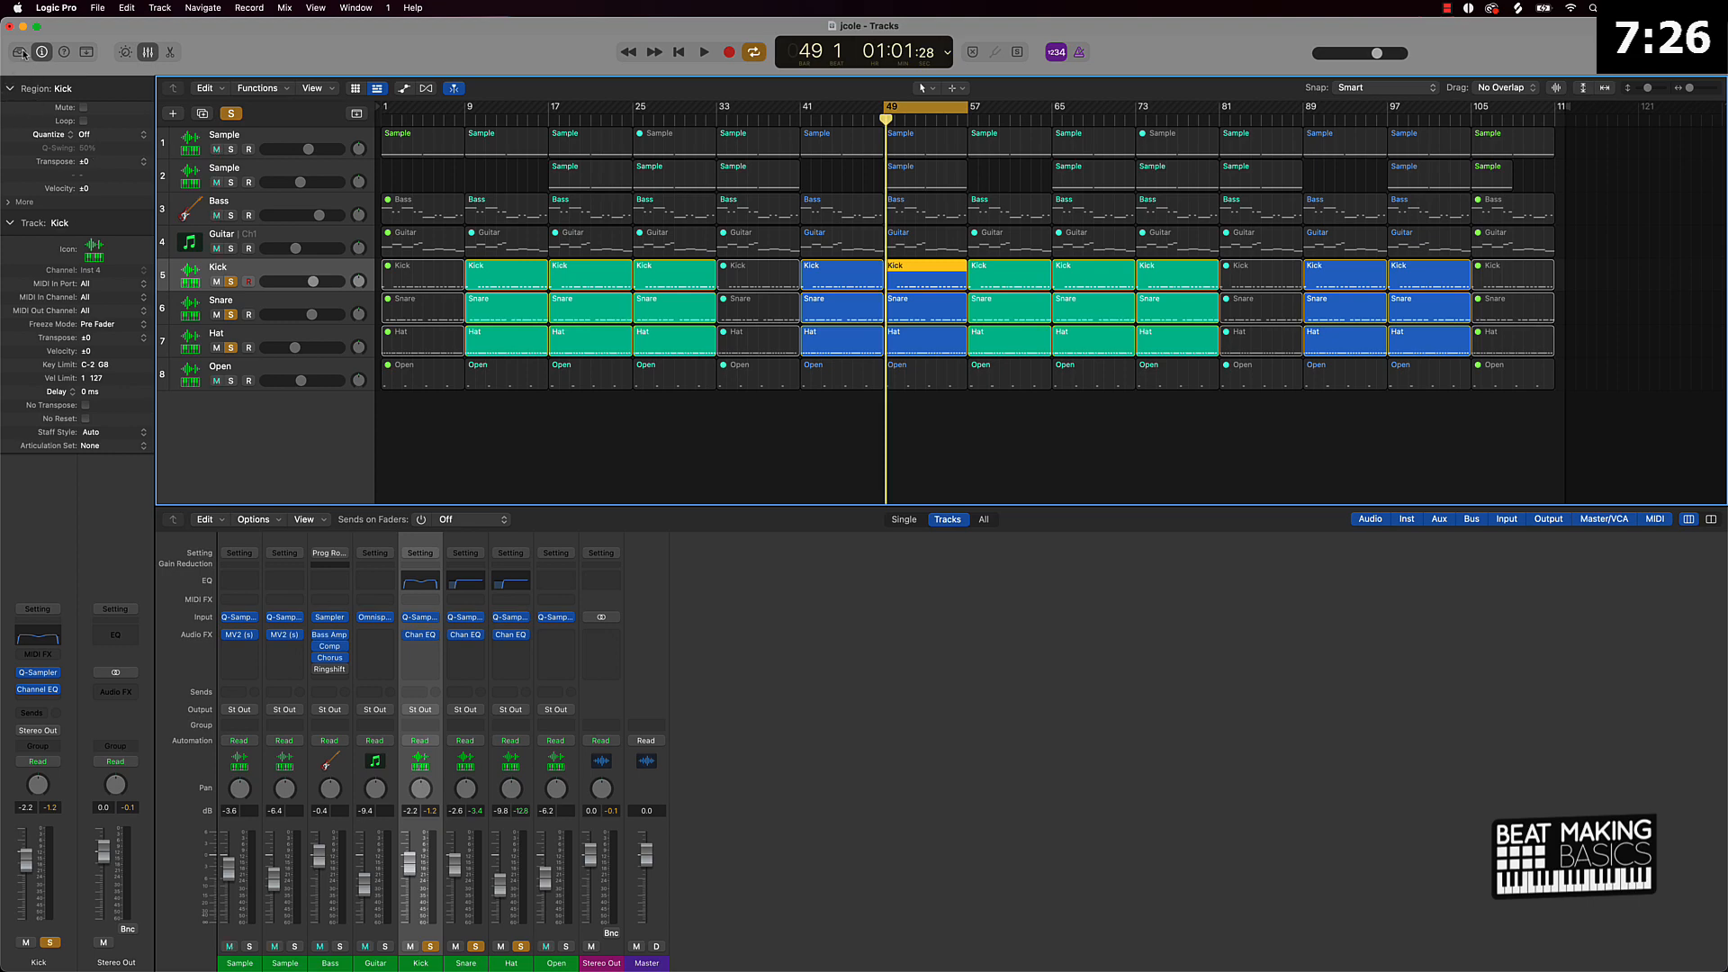
pyautogui.click(246, 371)
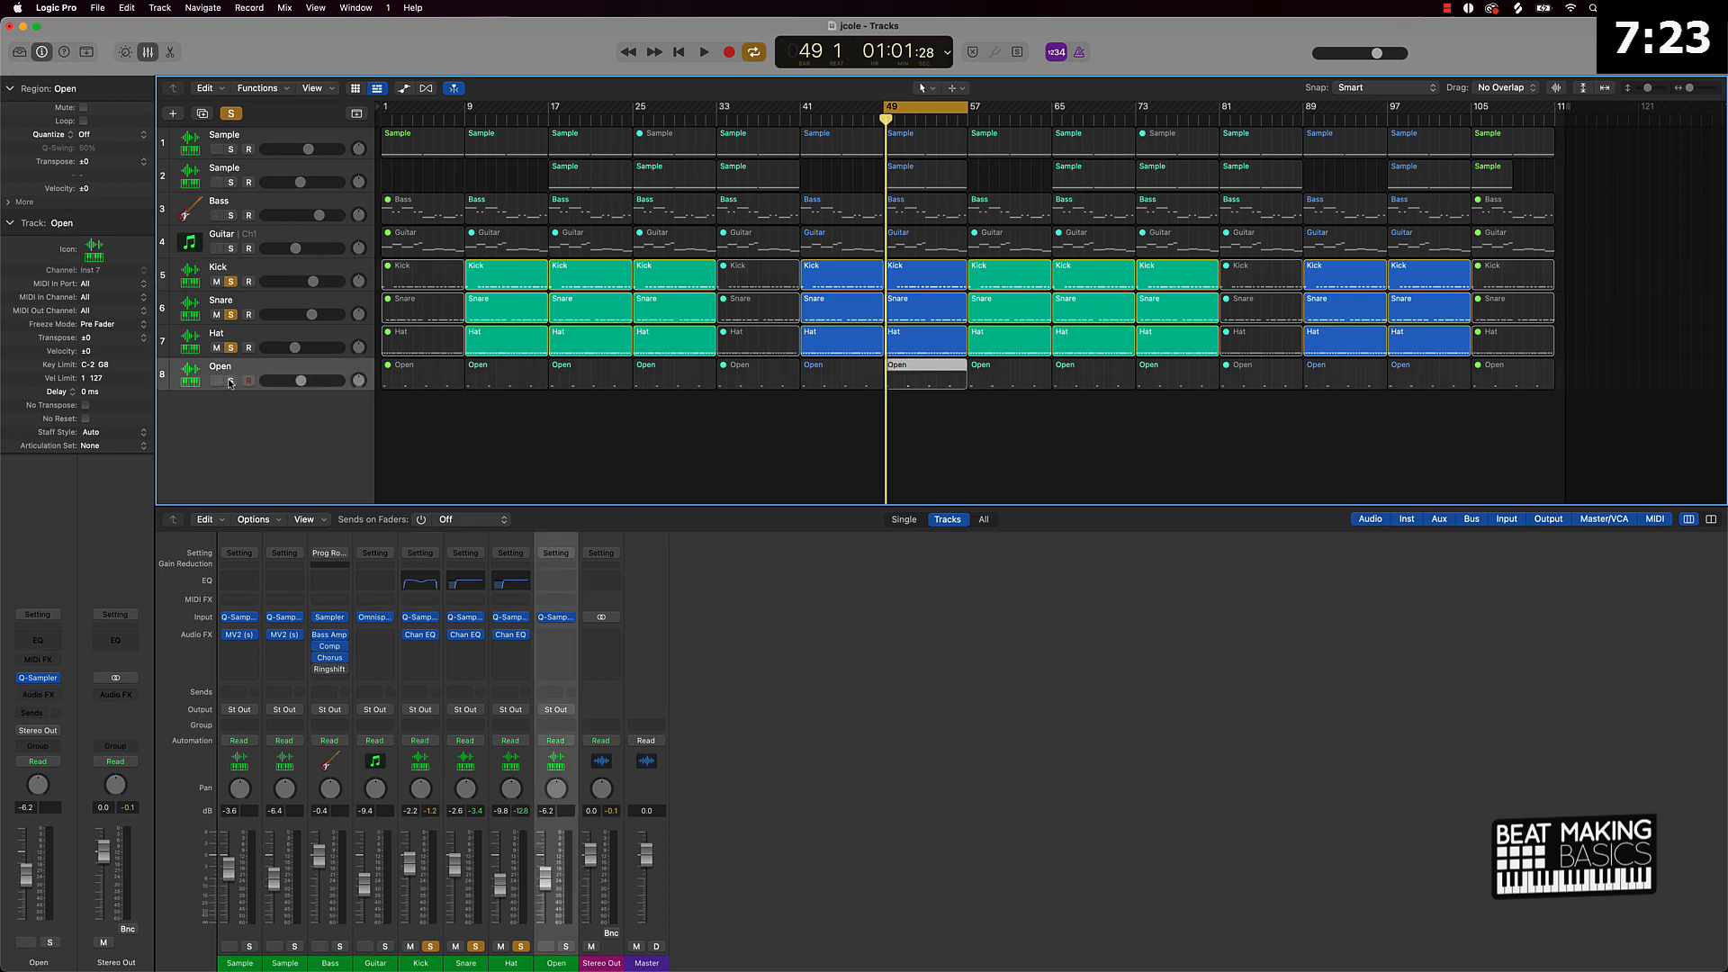
pyautogui.click(231, 380)
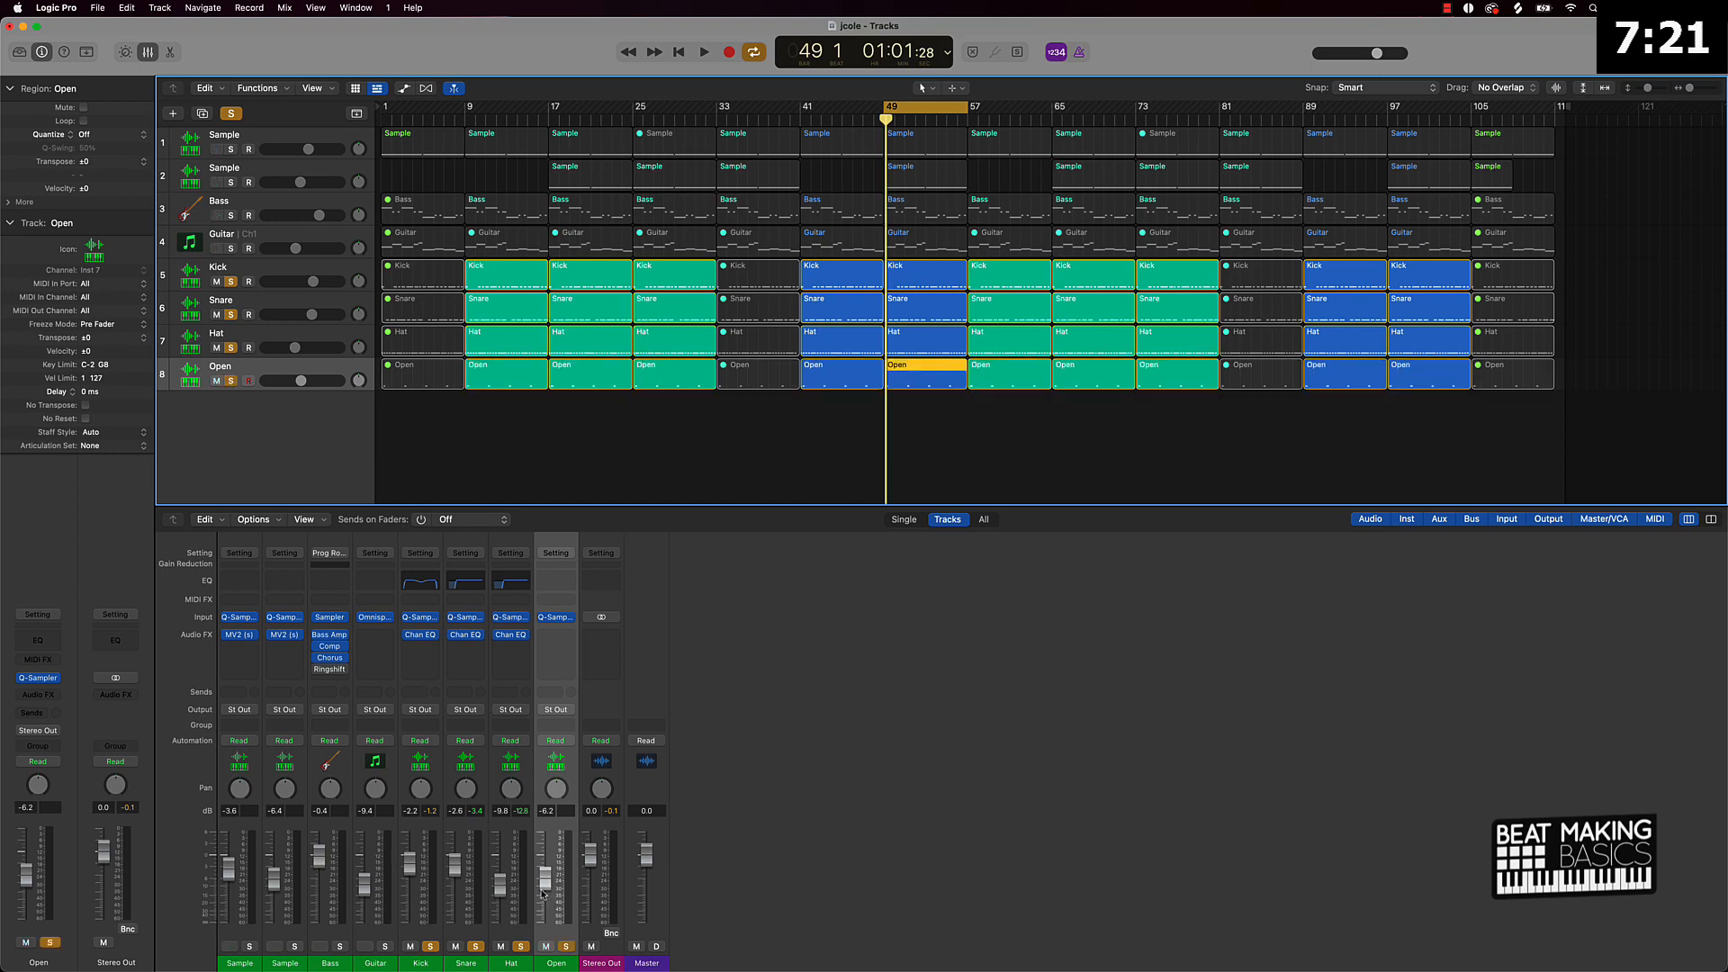
pyautogui.moveTo(543, 889); pyautogui.dragTo(545, 898)
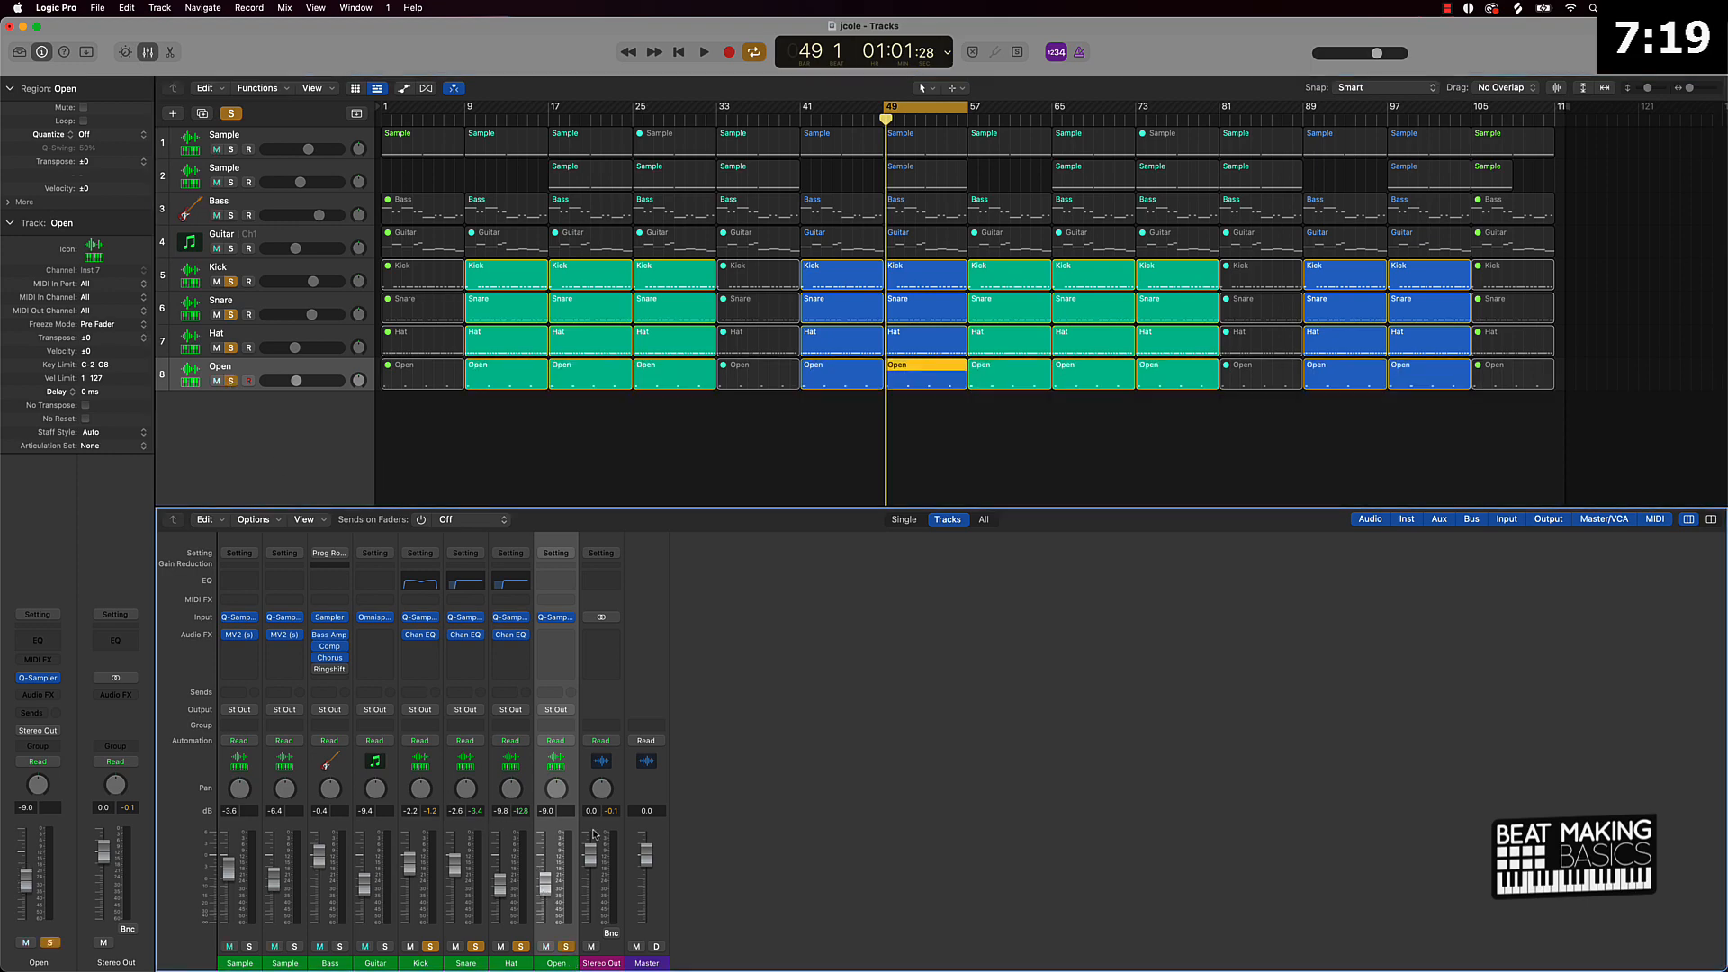
pyautogui.press('space')
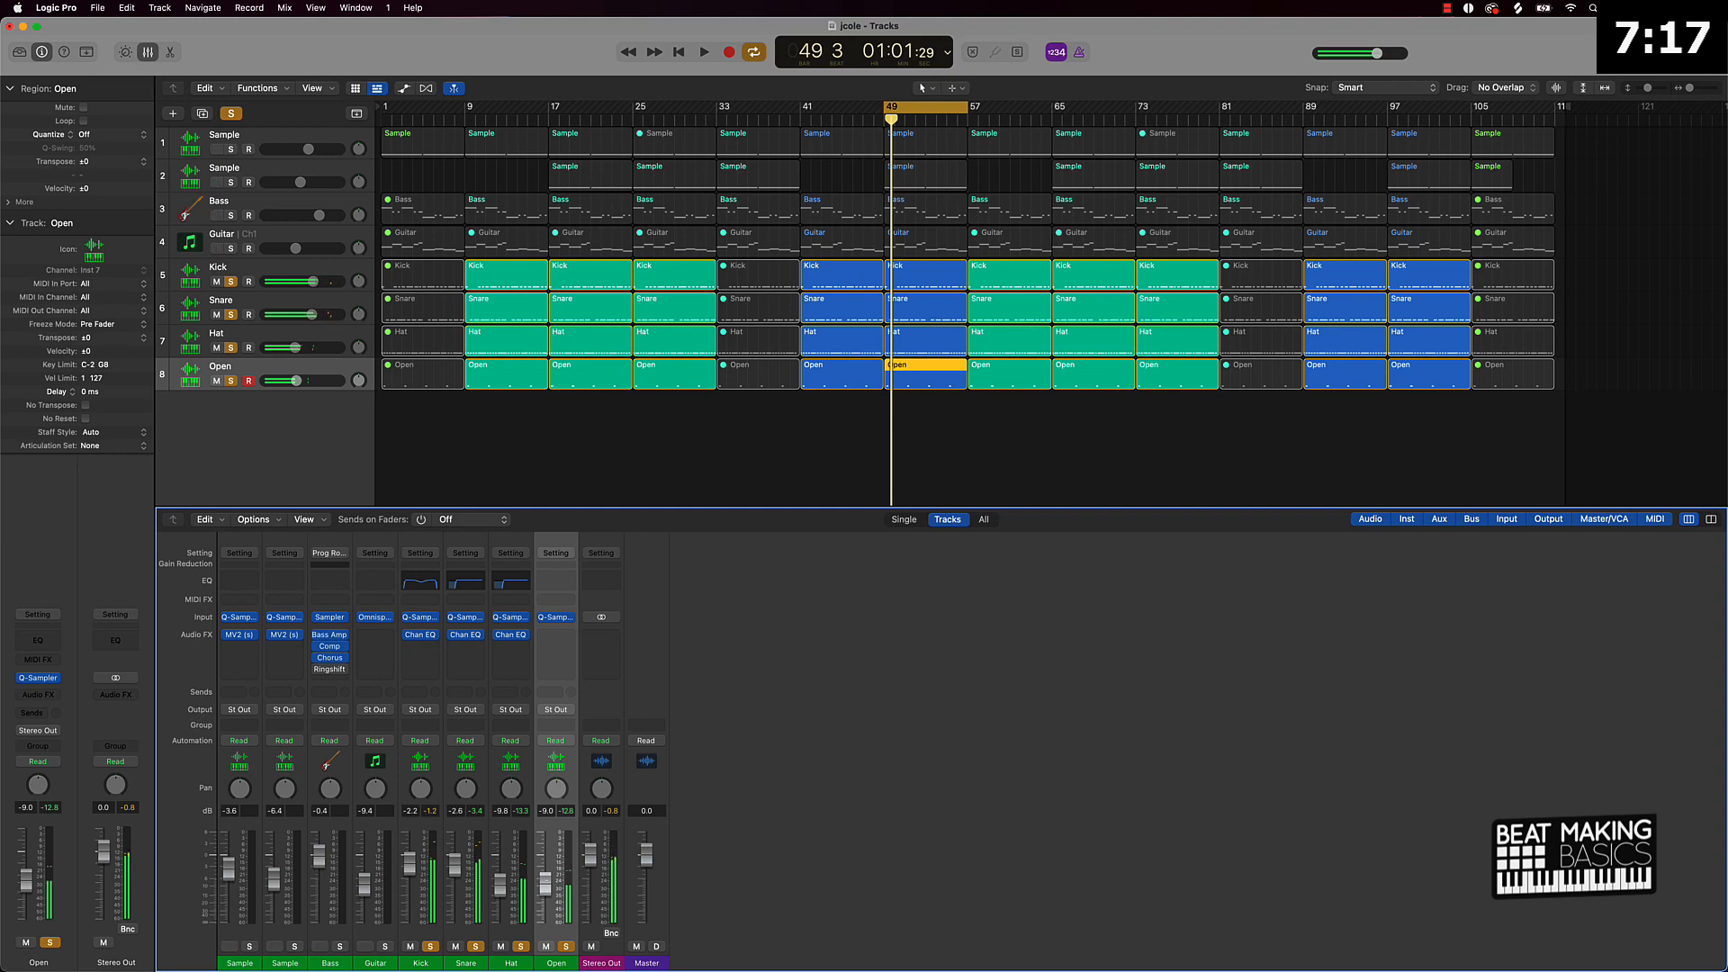
pyautogui.moveTo(544, 884); pyautogui.dragTo(511, 890)
pyautogui.press('space')
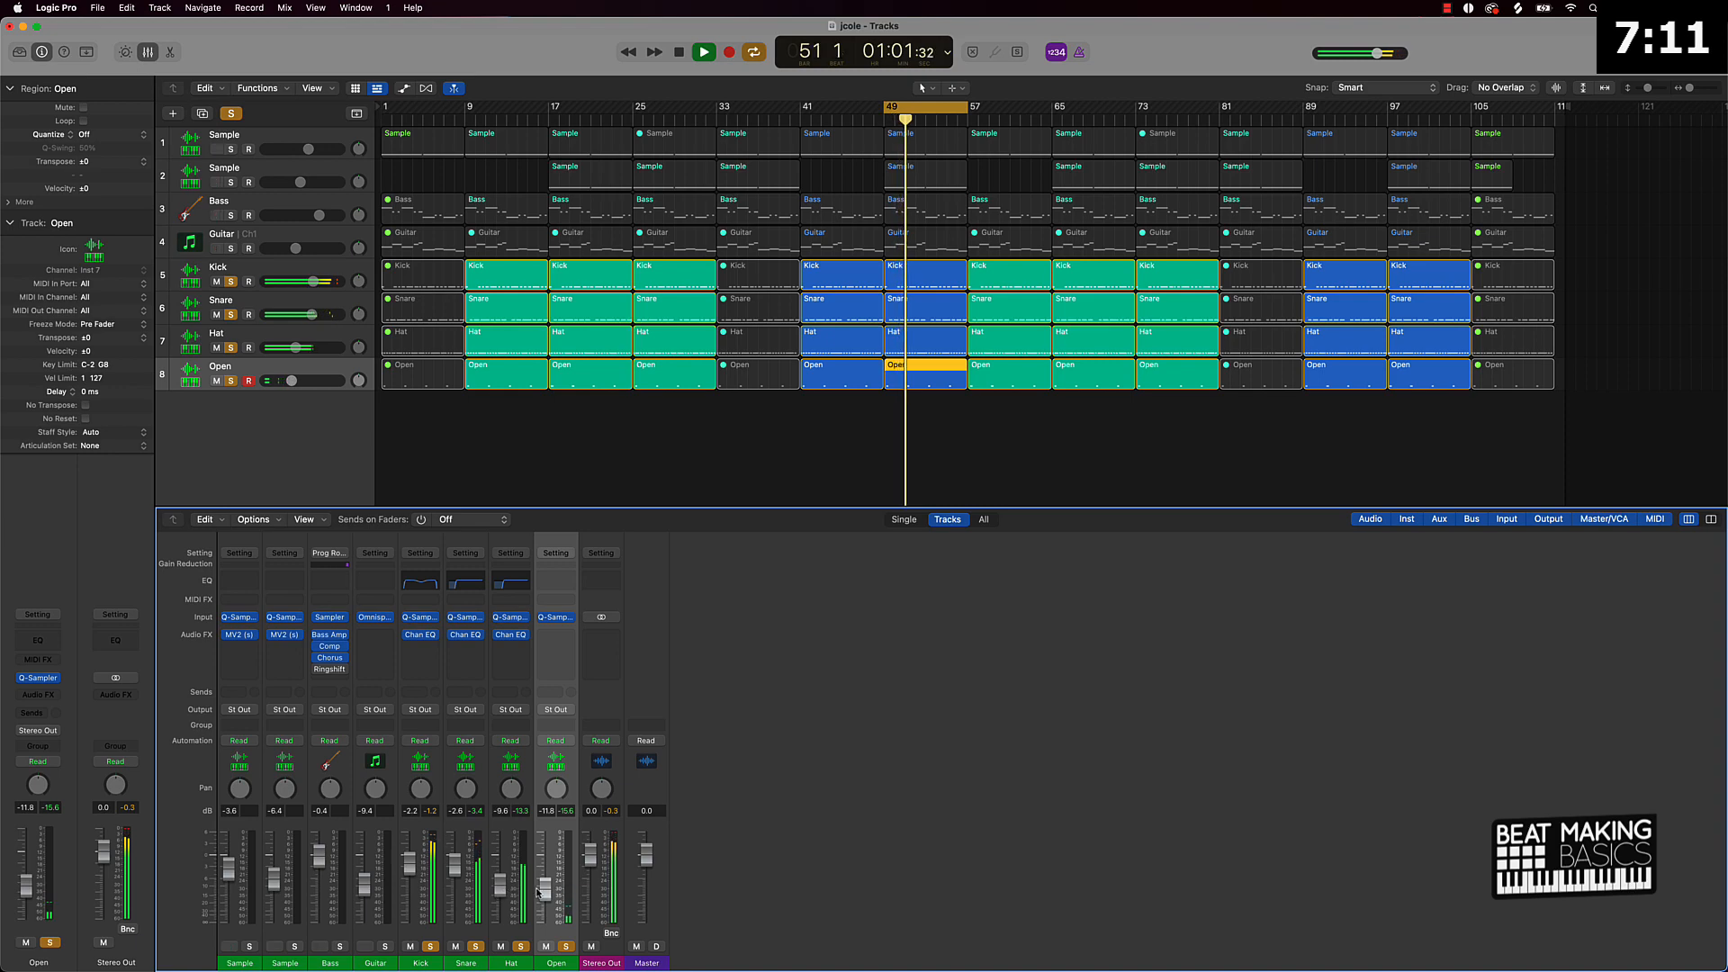
pyautogui.press('space')
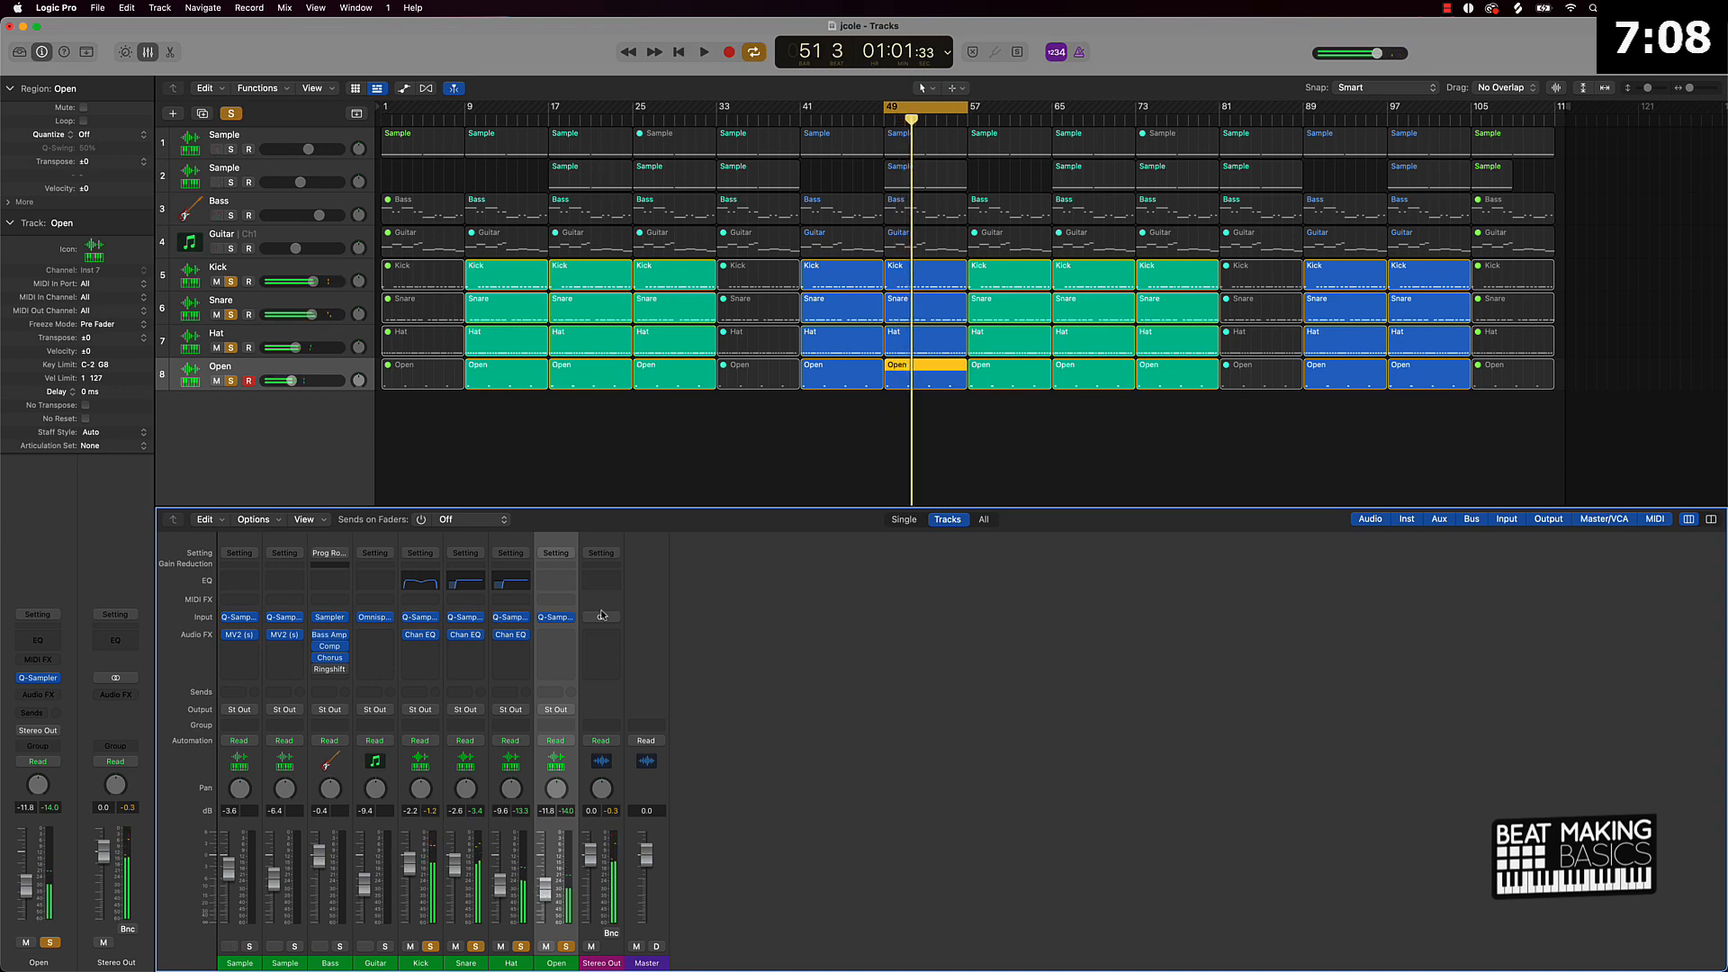
# Add a Channel EQ to the Open hat with a low cut at 89.5 Hz and a 48 dB/Oct slope.
pyautogui.click(571, 591)
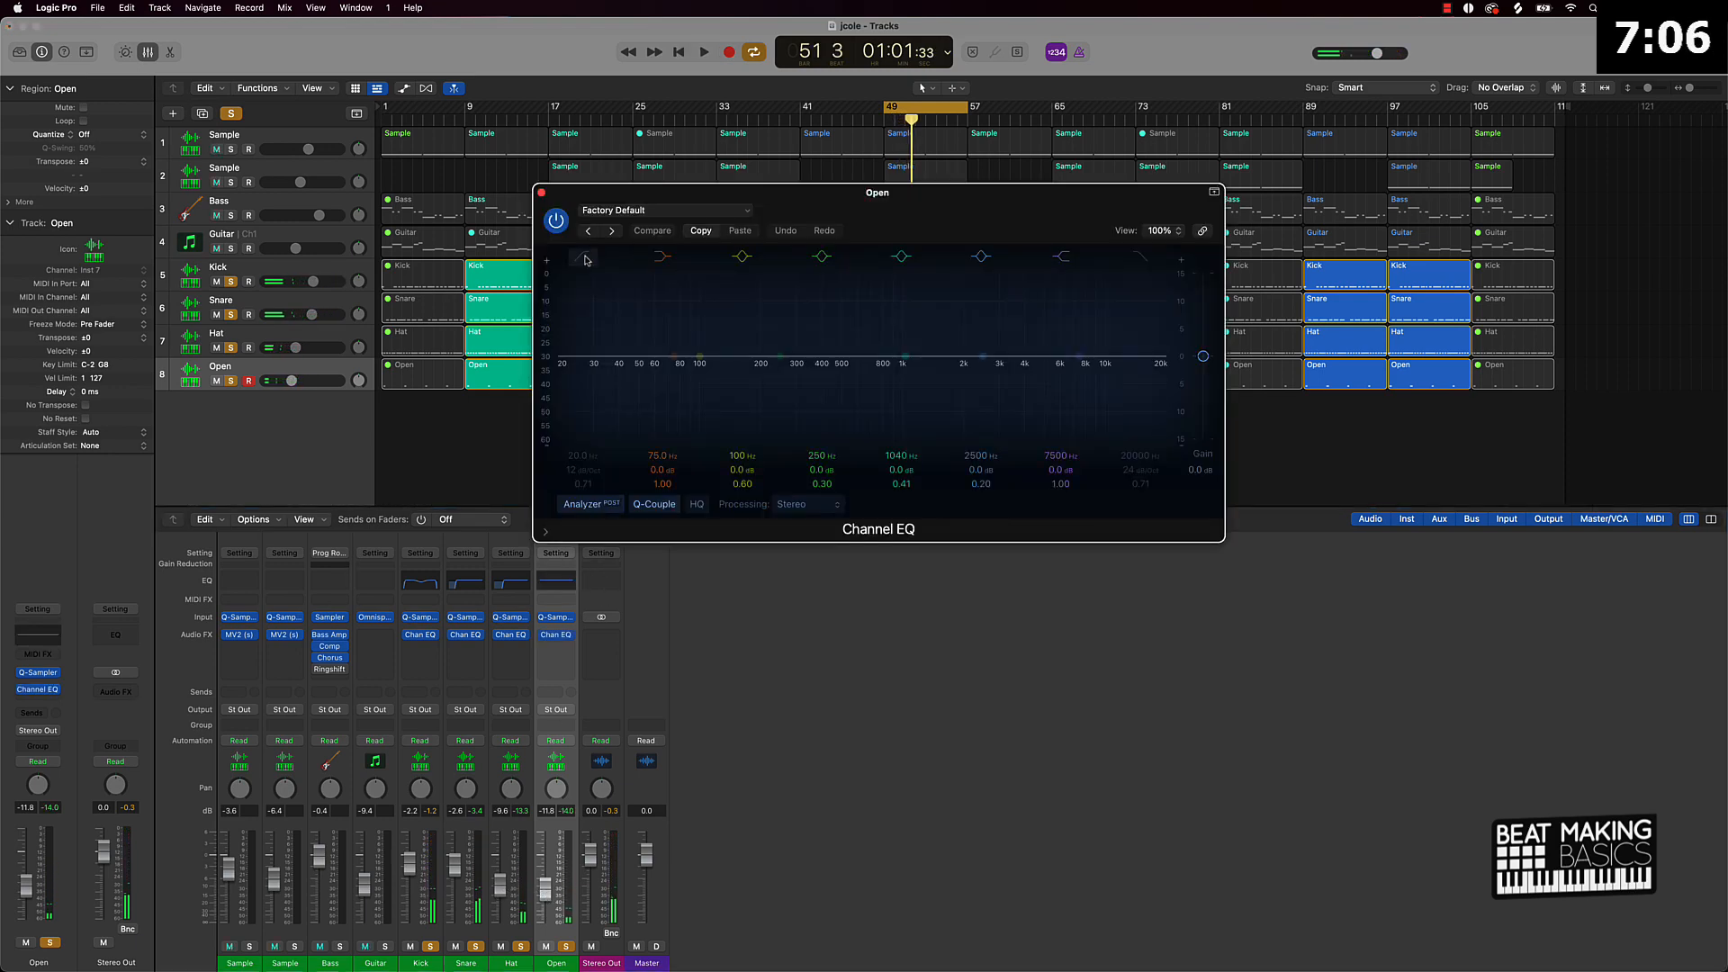
pyautogui.click(595, 430)
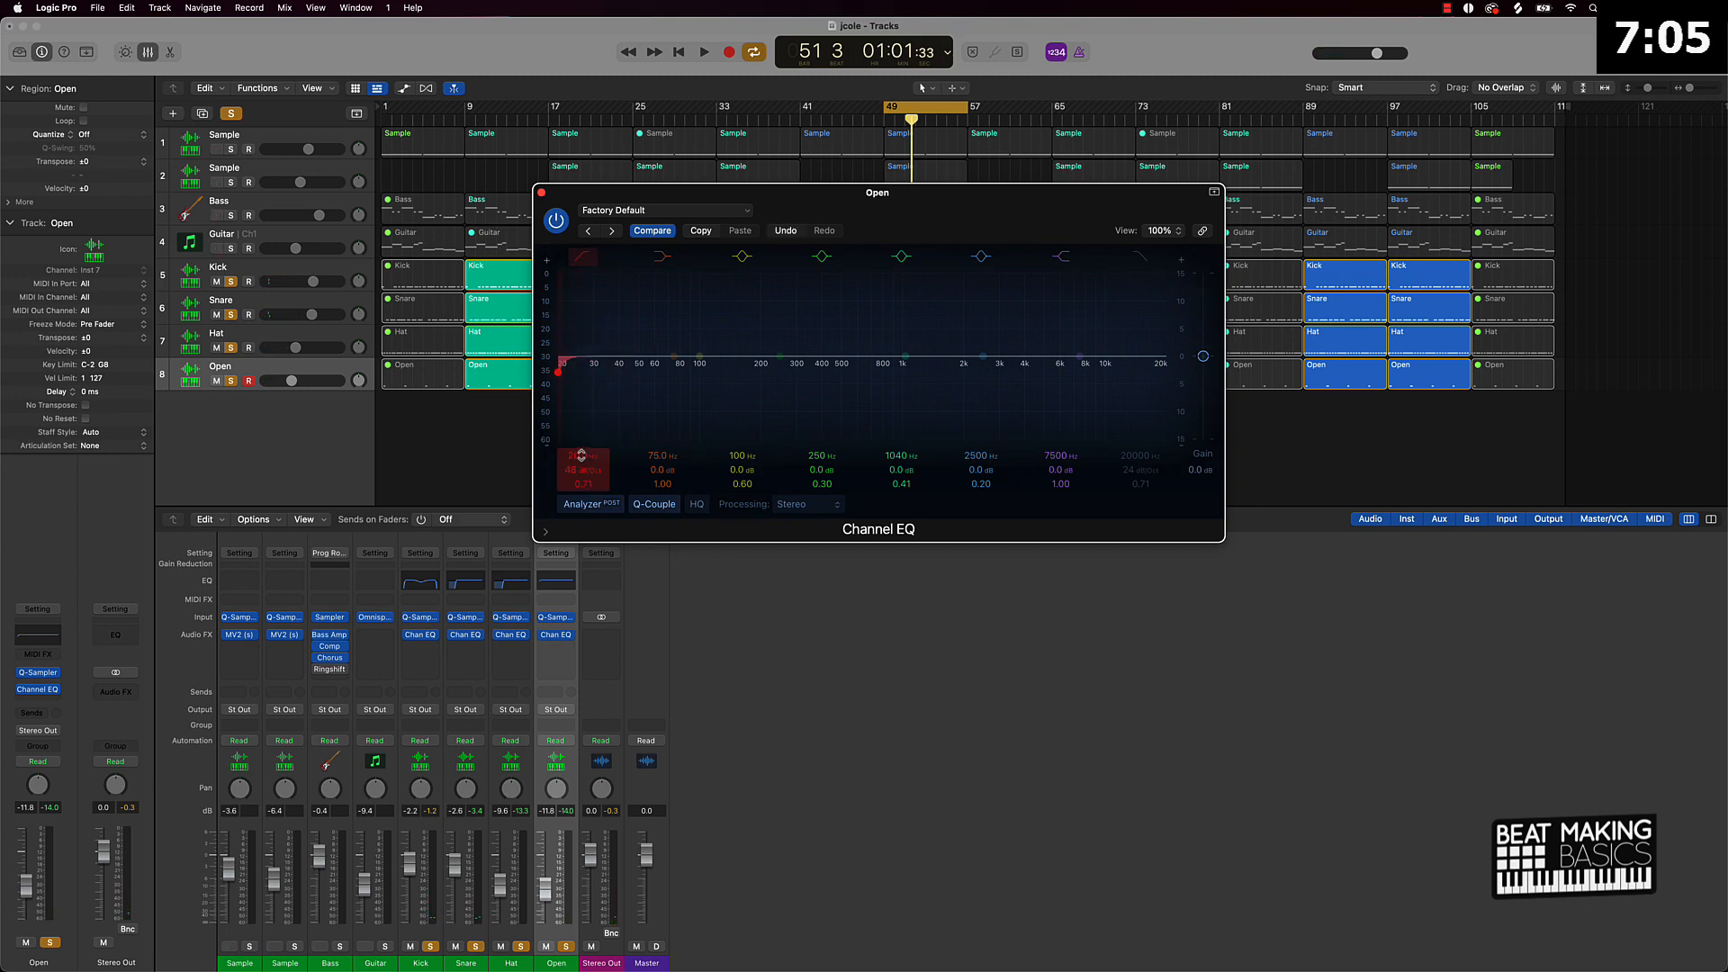
pyautogui.moveTo(581, 456); pyautogui.dragTo(582, 423)
pyautogui.press('space')
pyautogui.press('space')
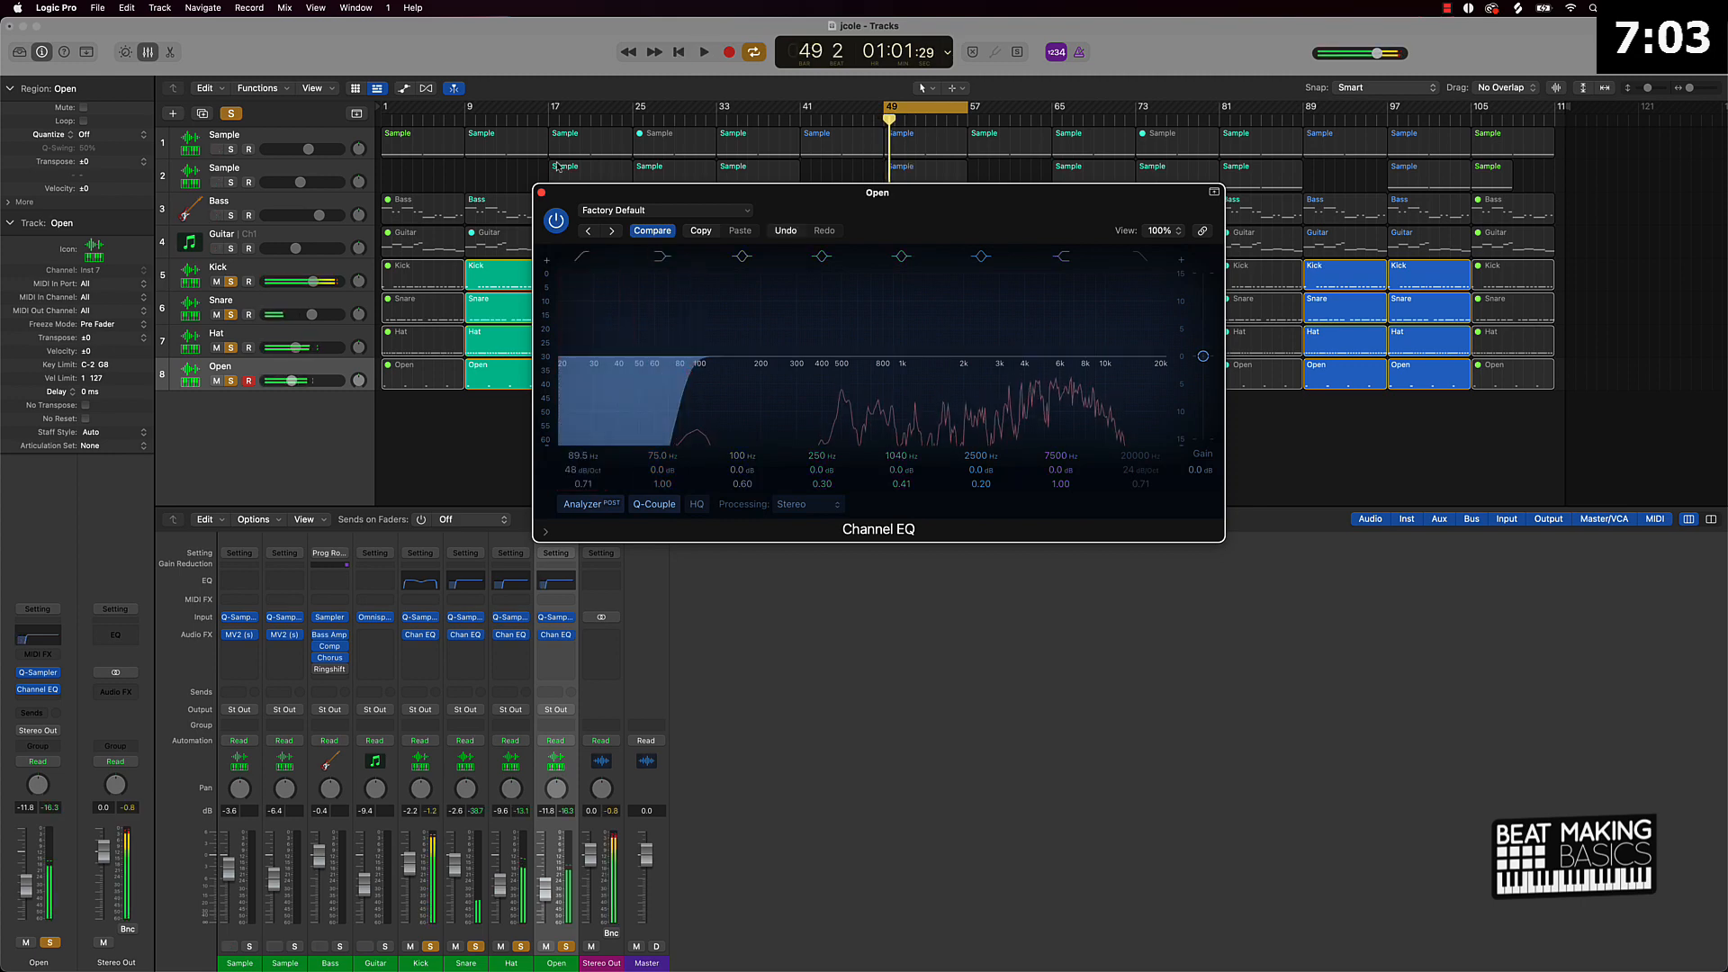
pyautogui.click(541, 192)
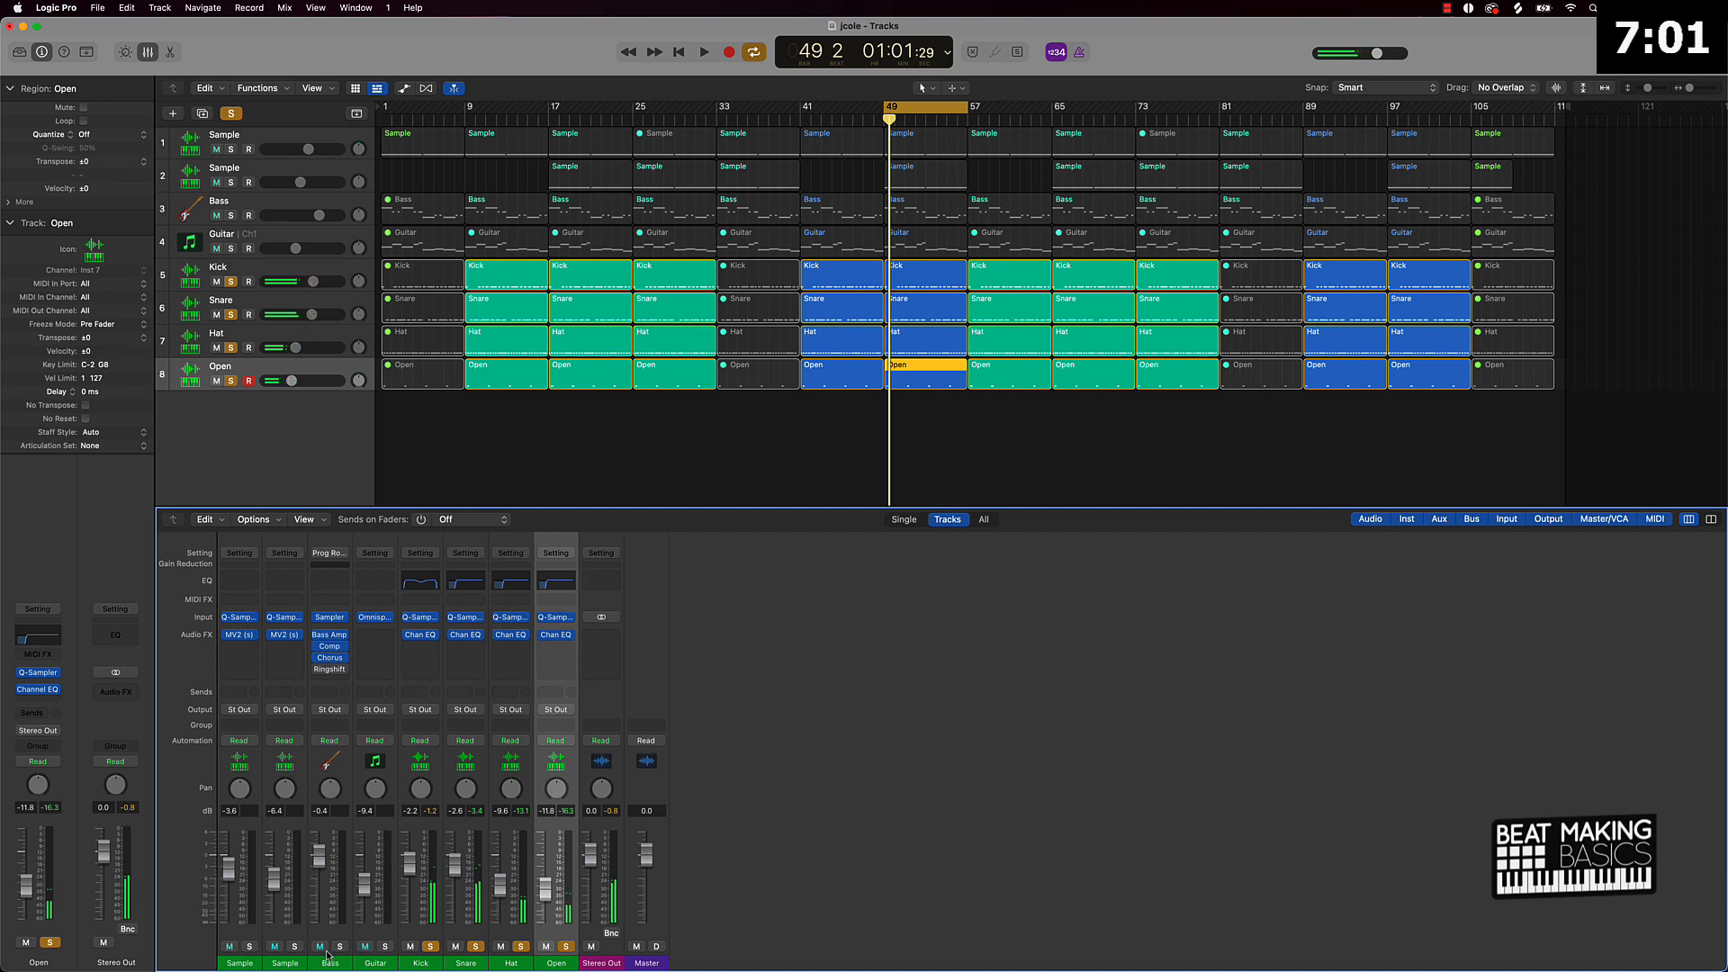
# Solo the Bass with the drums, play the loop and lower the Bass volume to -2.9 dB.
pyautogui.click(341, 947)
pyautogui.press('space')
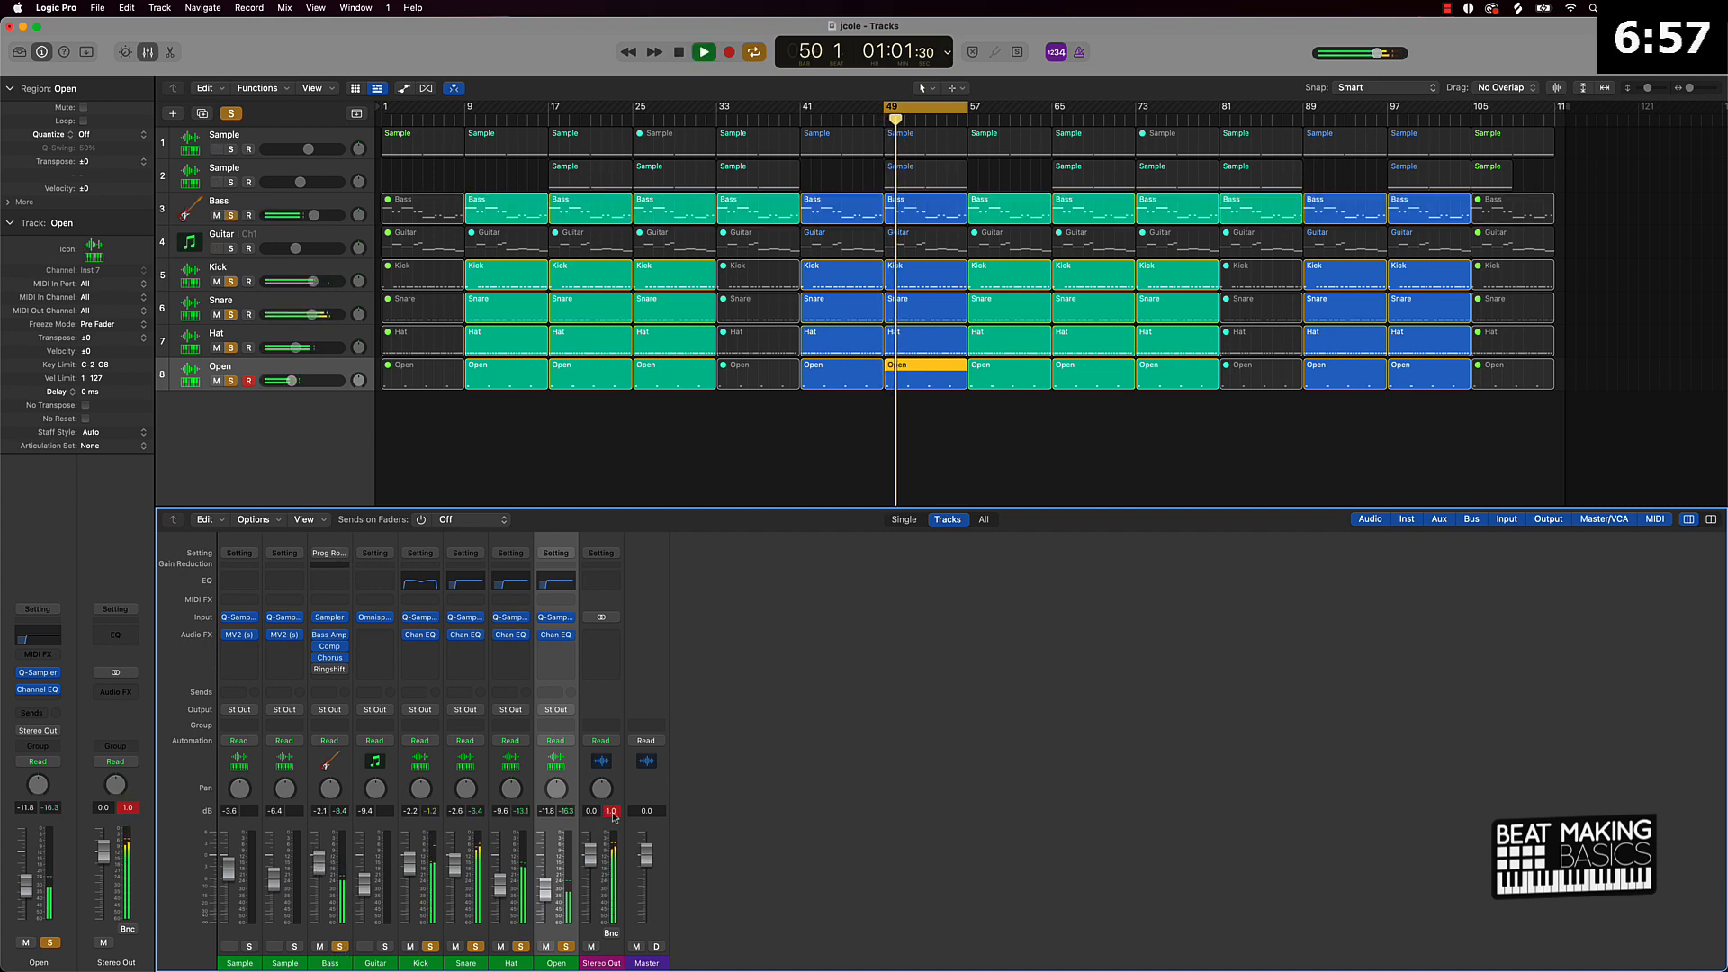
pyautogui.moveTo(319, 865); pyautogui.dragTo(319, 875)
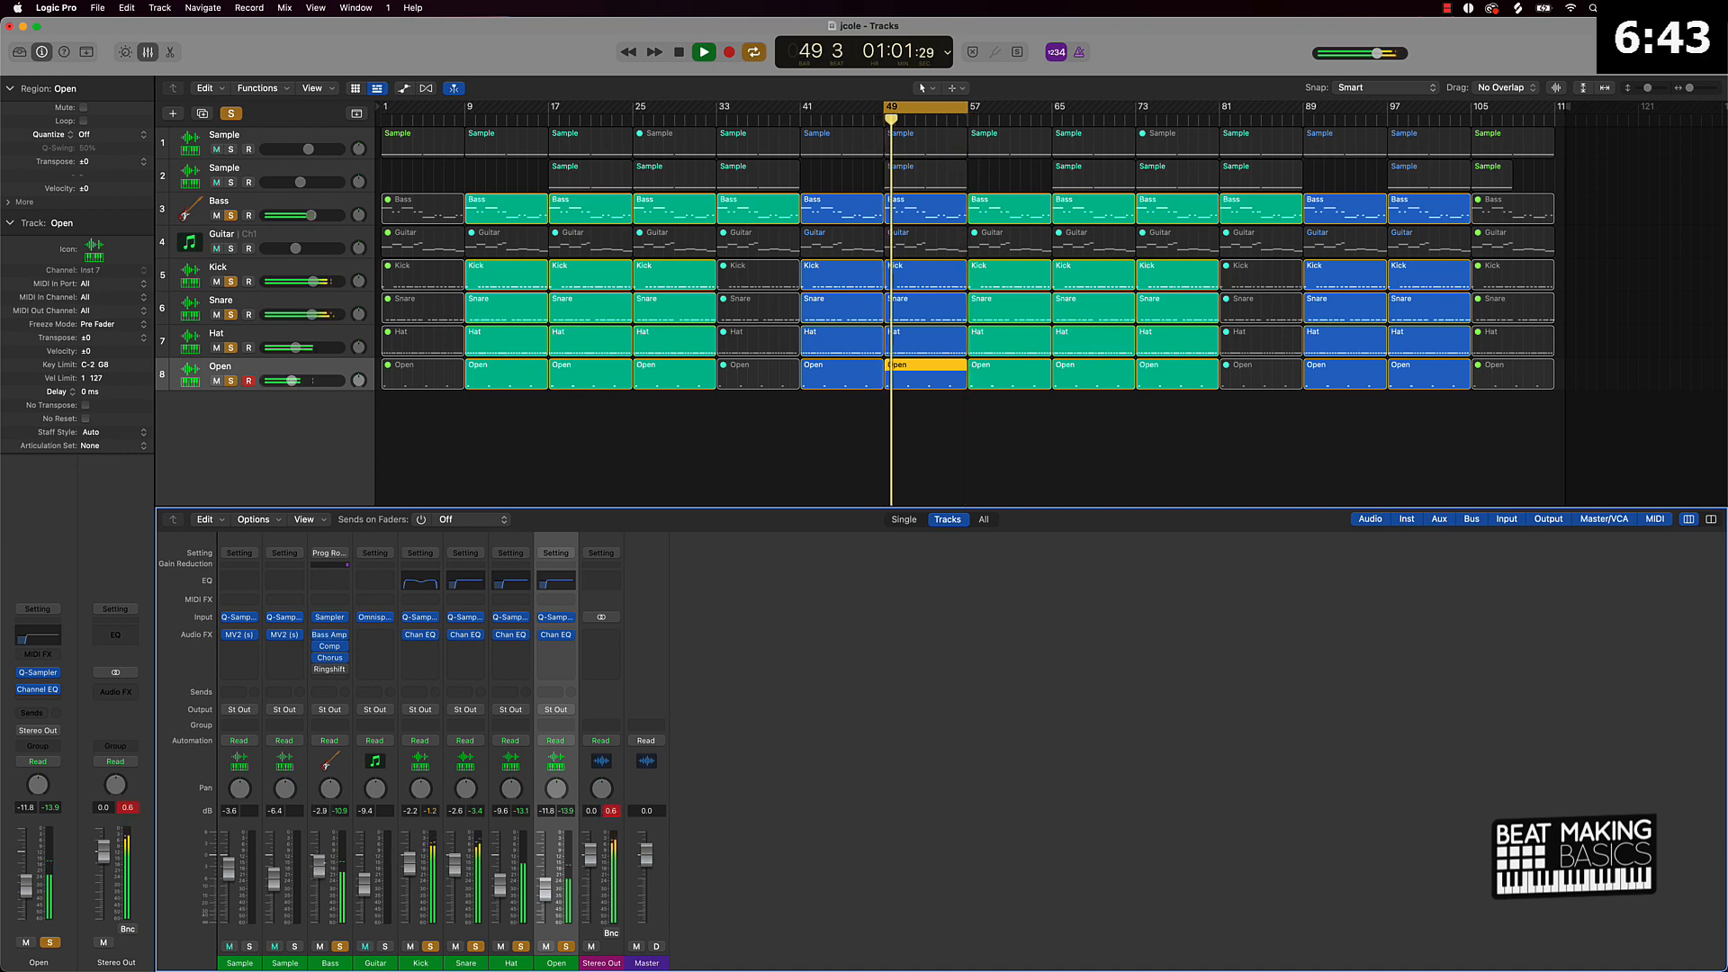
# Lower all eight track volumes together by about 0.6 dB to reduce Stereo Out clipping, and set the Bass to -4.2 dB.
pyautogui.click(618, 813)
pyautogui.click(617, 813)
pyautogui.moveTo(574, 886); pyautogui.dragTo(229, 872)
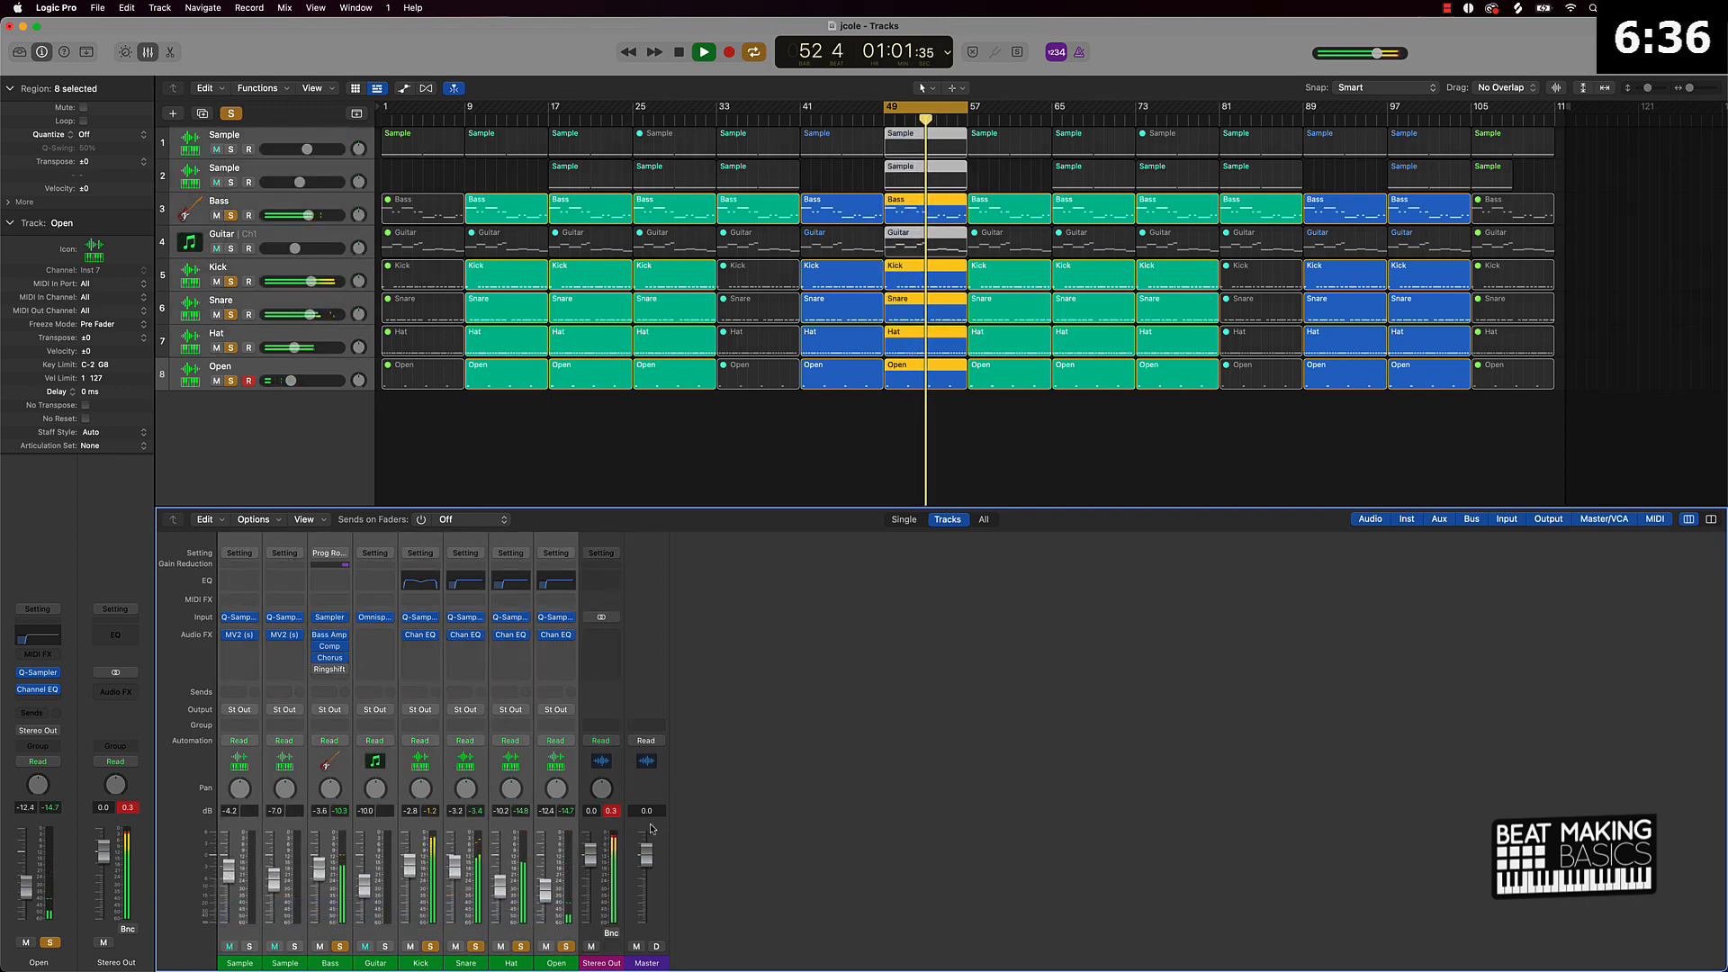
pyautogui.click(602, 813)
pyautogui.click(679, 478)
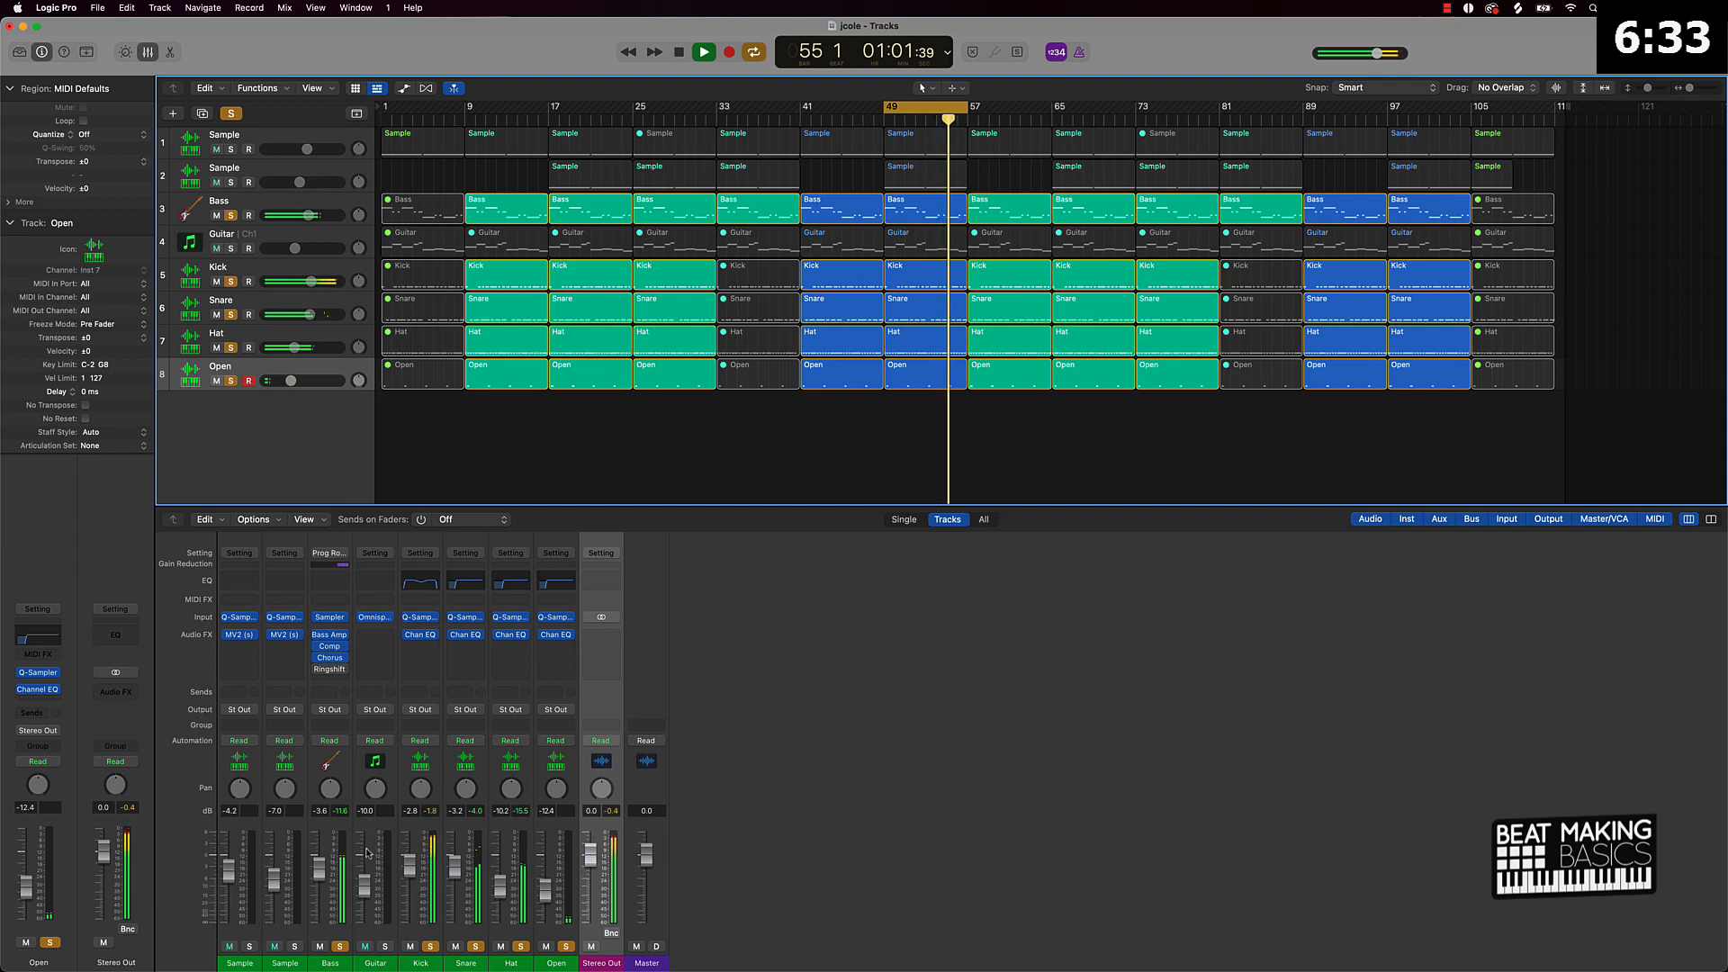
pyautogui.moveTo(321, 875); pyautogui.dragTo(322, 882)
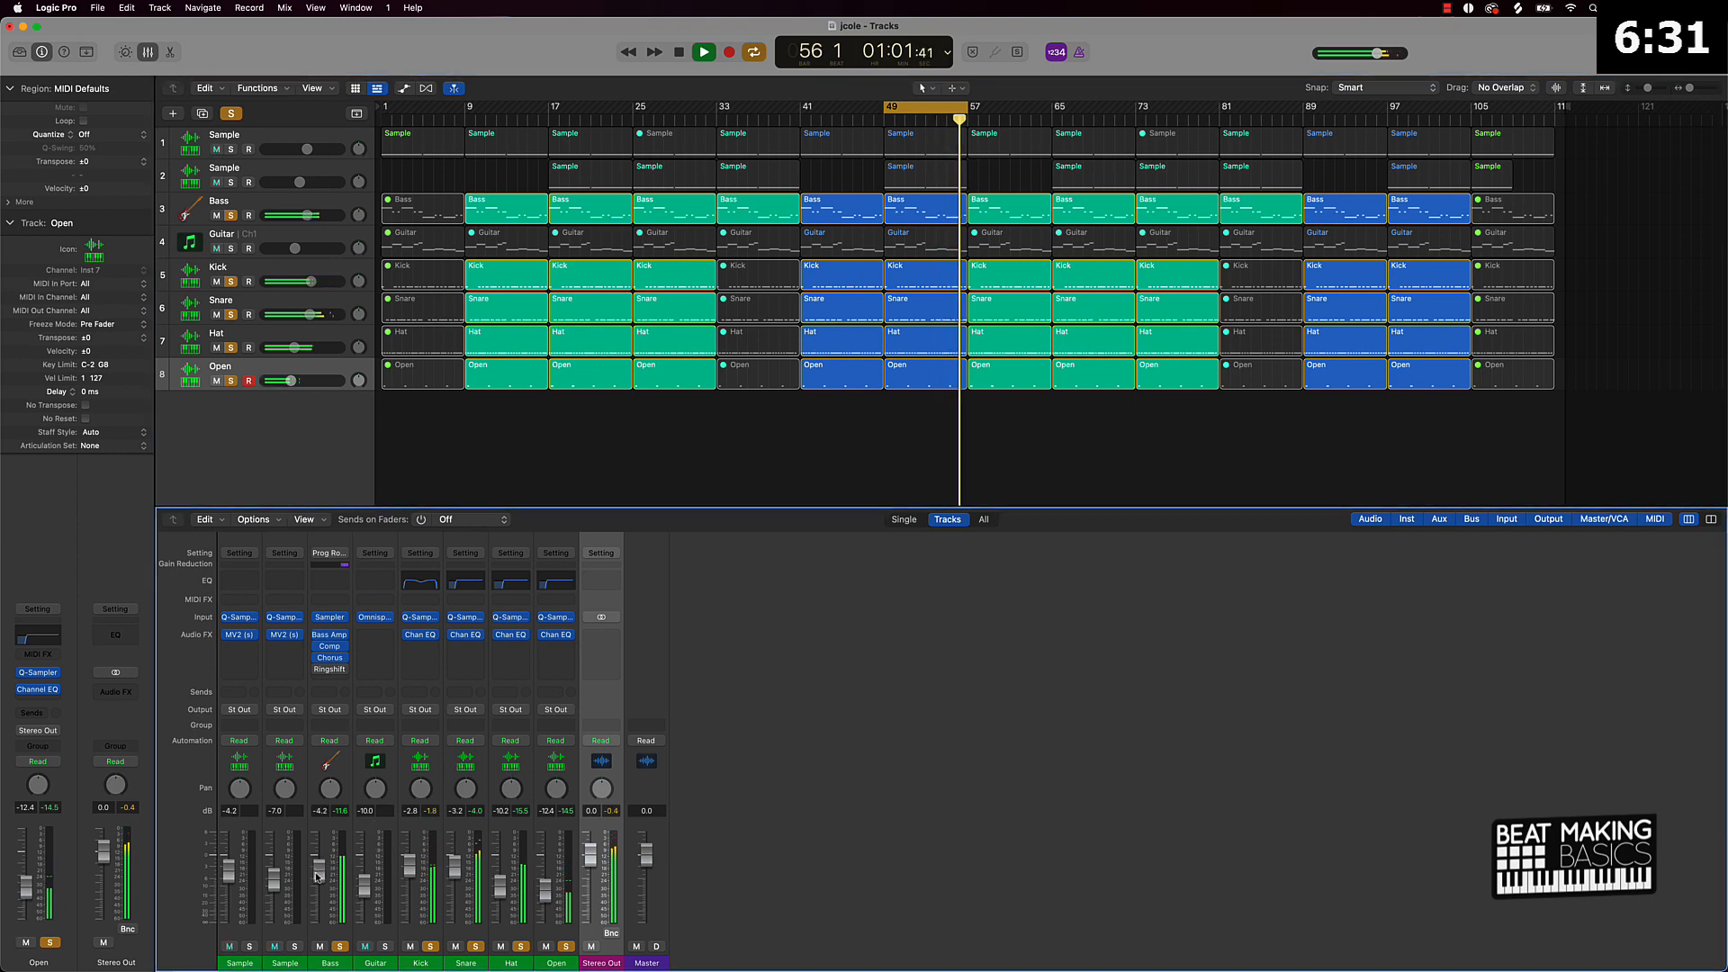
# Solo the first Sample track, lower it to -5.8 dB and add a Channel EQ with a low cut at 180 Hz, 48 dB/Oct.
pyautogui.click(249, 946)
pyautogui.press('space')
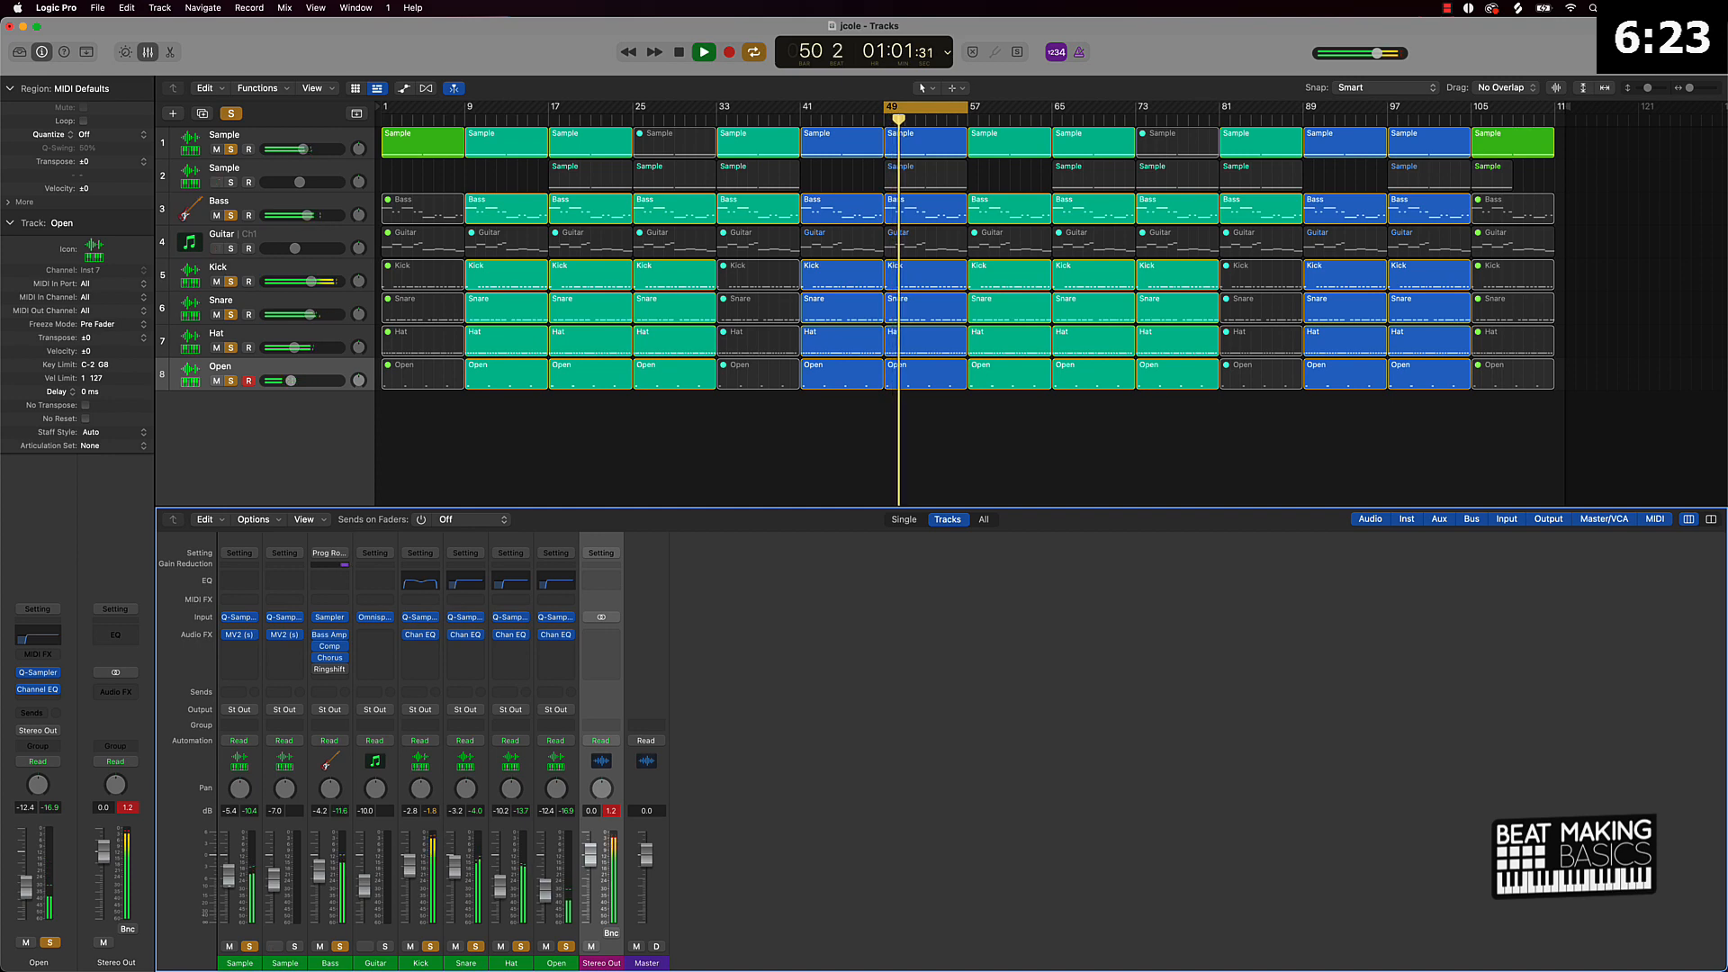
pyautogui.click(240, 580)
pyautogui.click(587, 255)
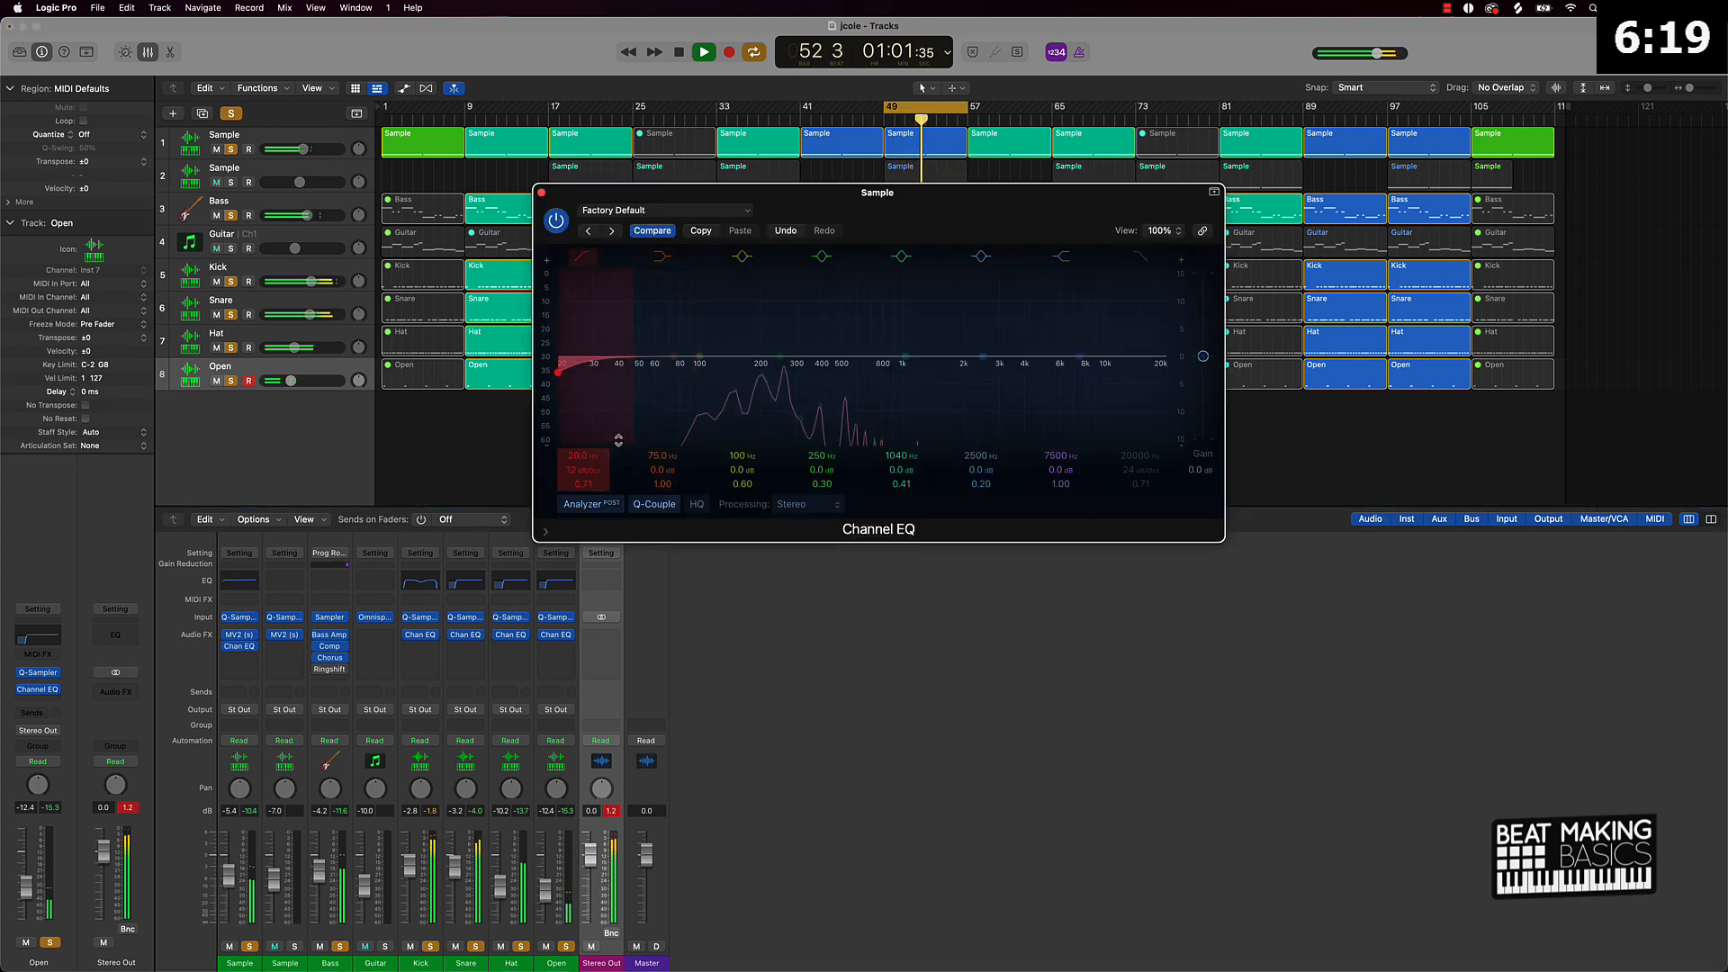
pyautogui.moveTo(591, 470); pyautogui.dragTo(590, 405)
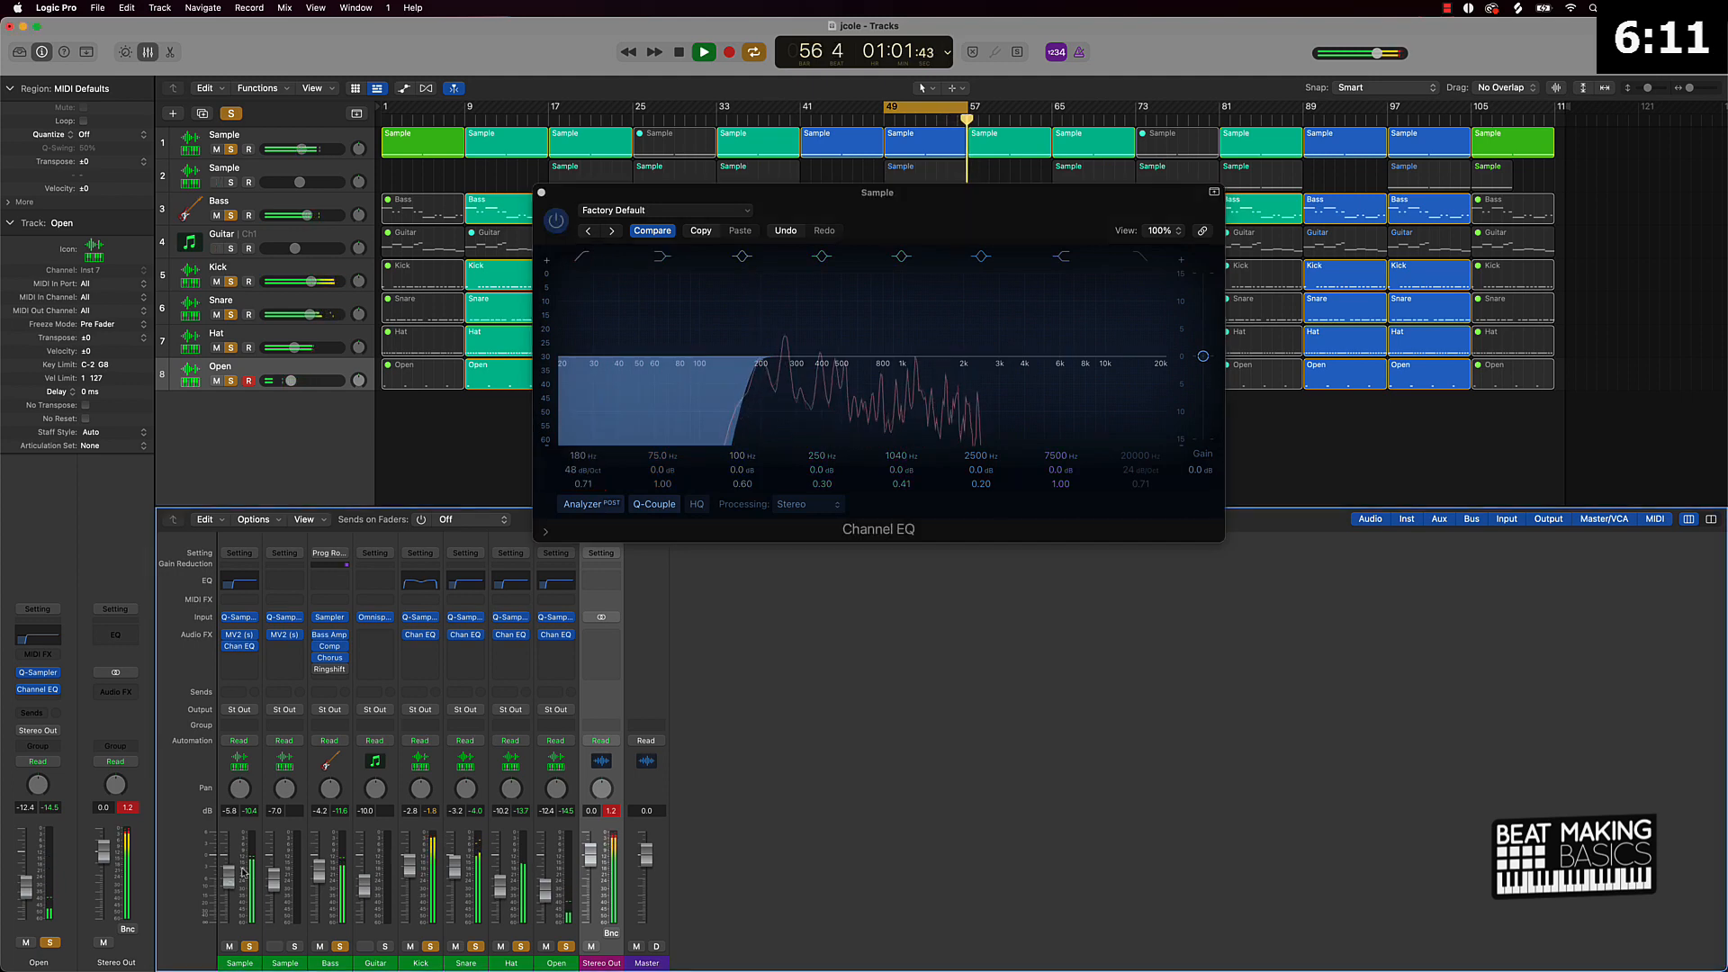
# Solo the second Sample track with the other soloed tracks and lower its volume to -9.8 dB while the loop plays.
pyautogui.click(296, 946)
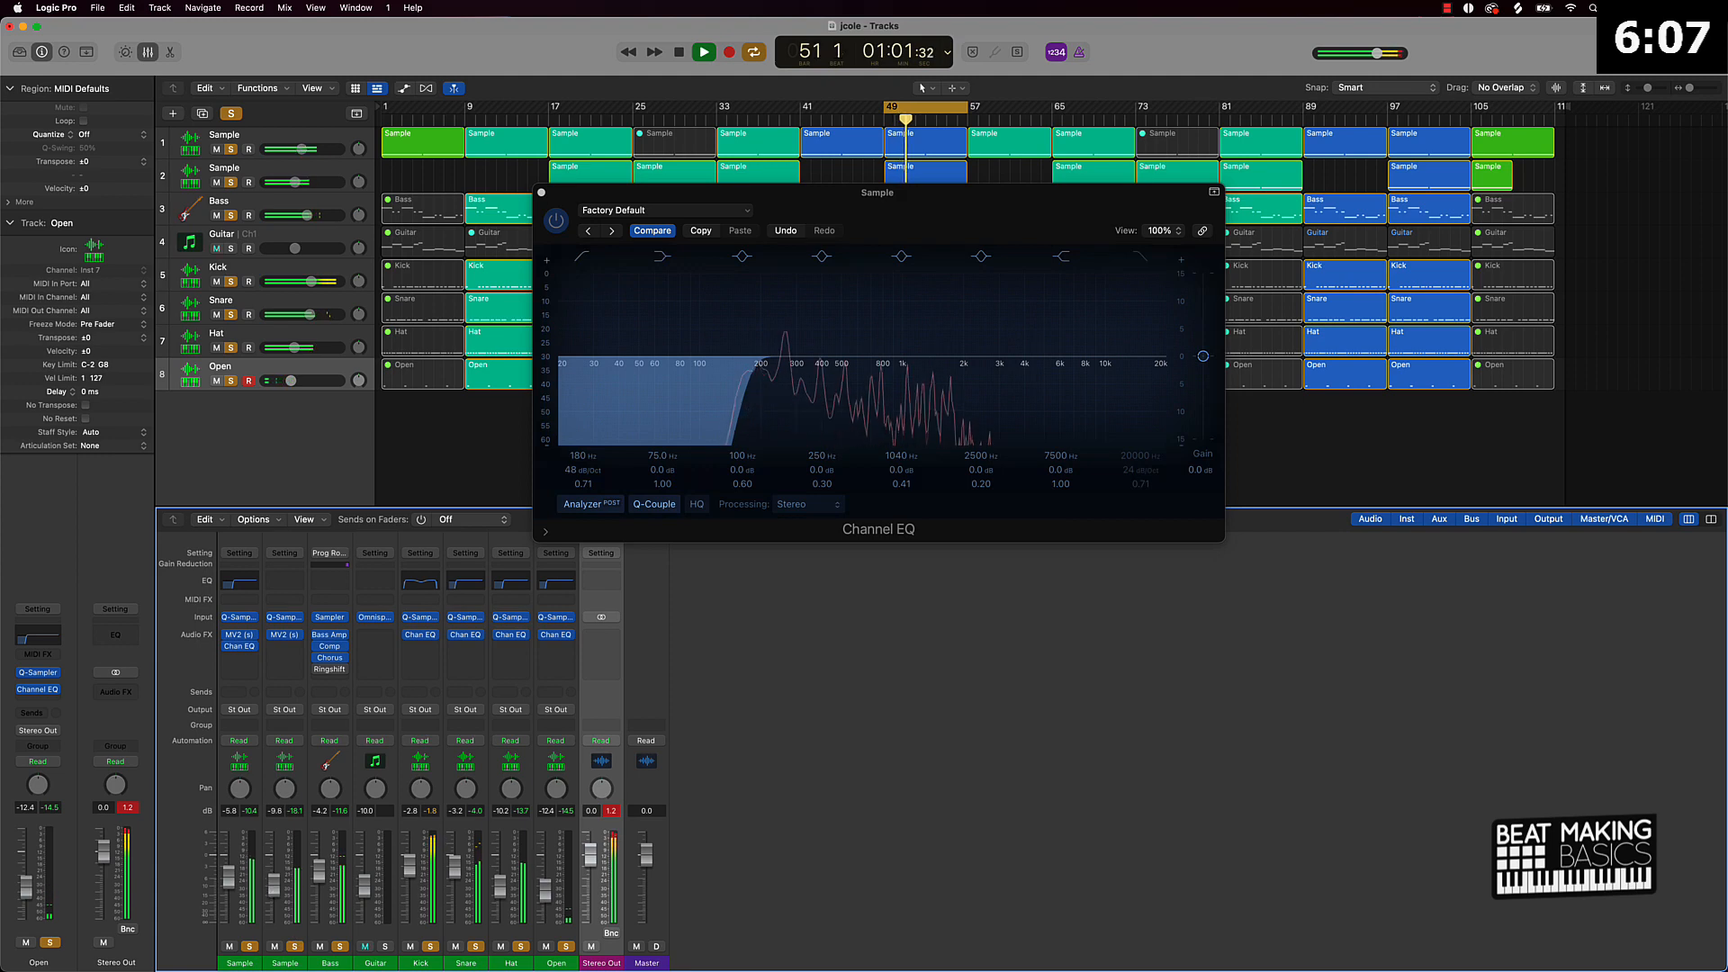
pyautogui.click(281, 941)
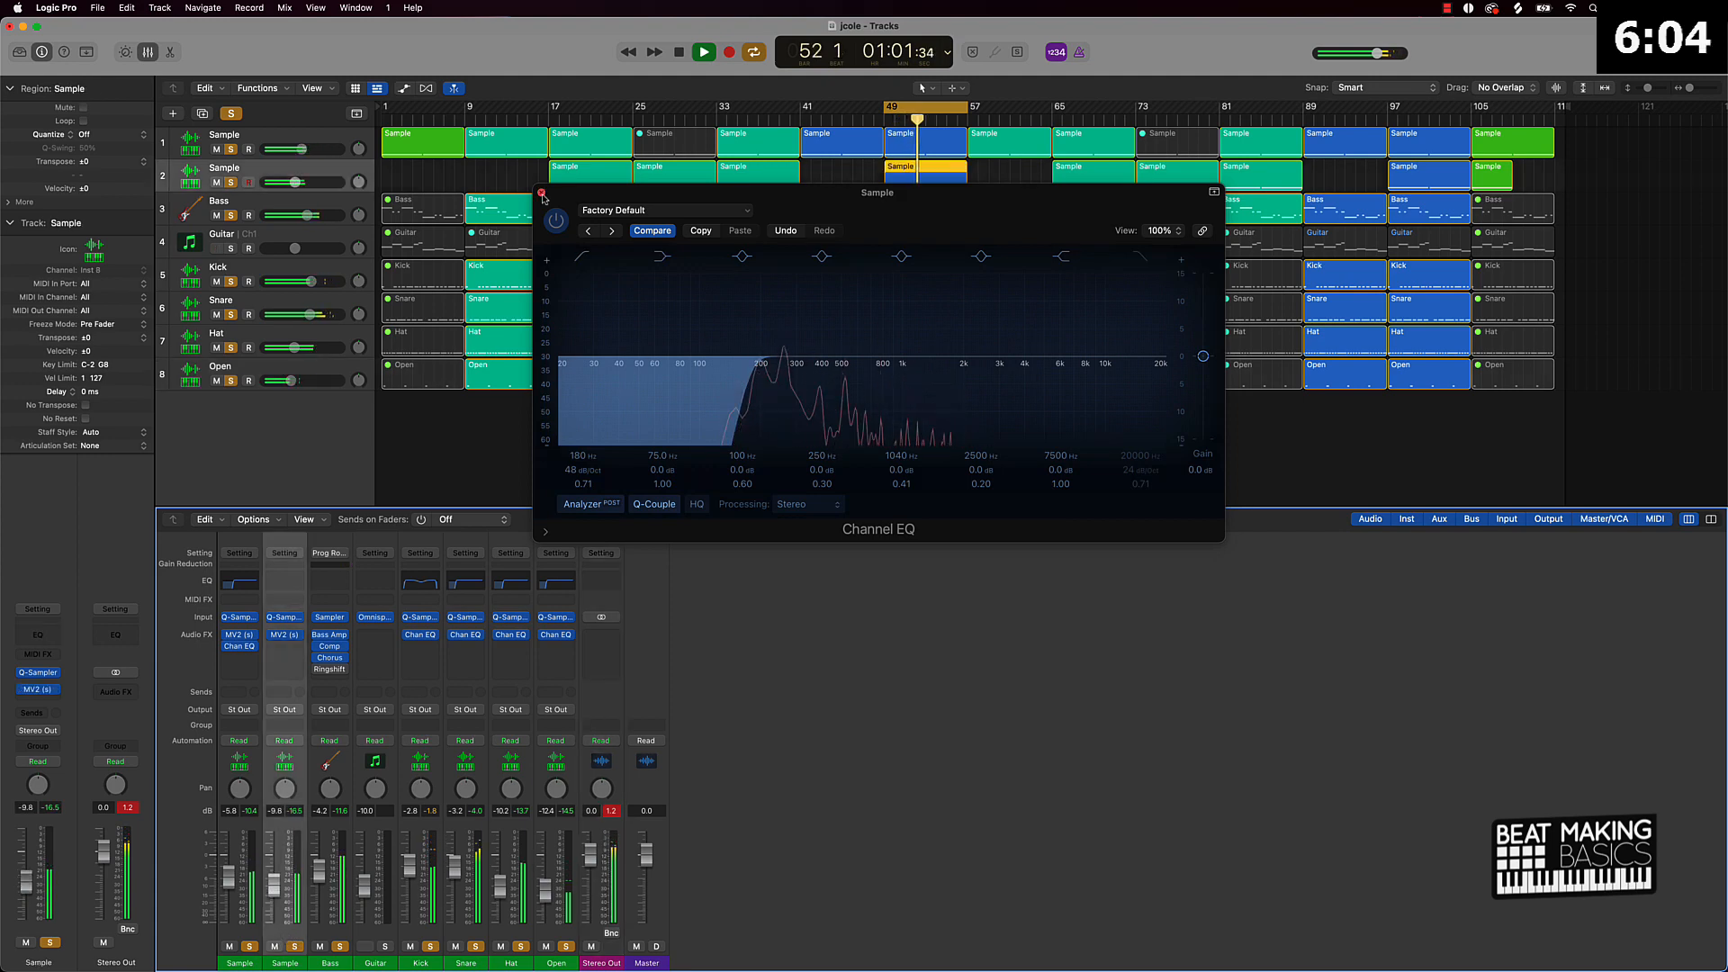
pyautogui.click(541, 191)
# Add a Channel EQ to the second Sample with a low cut at 170 Hz, and lower its volume to -10.6 dB.
pyautogui.click(284, 580)
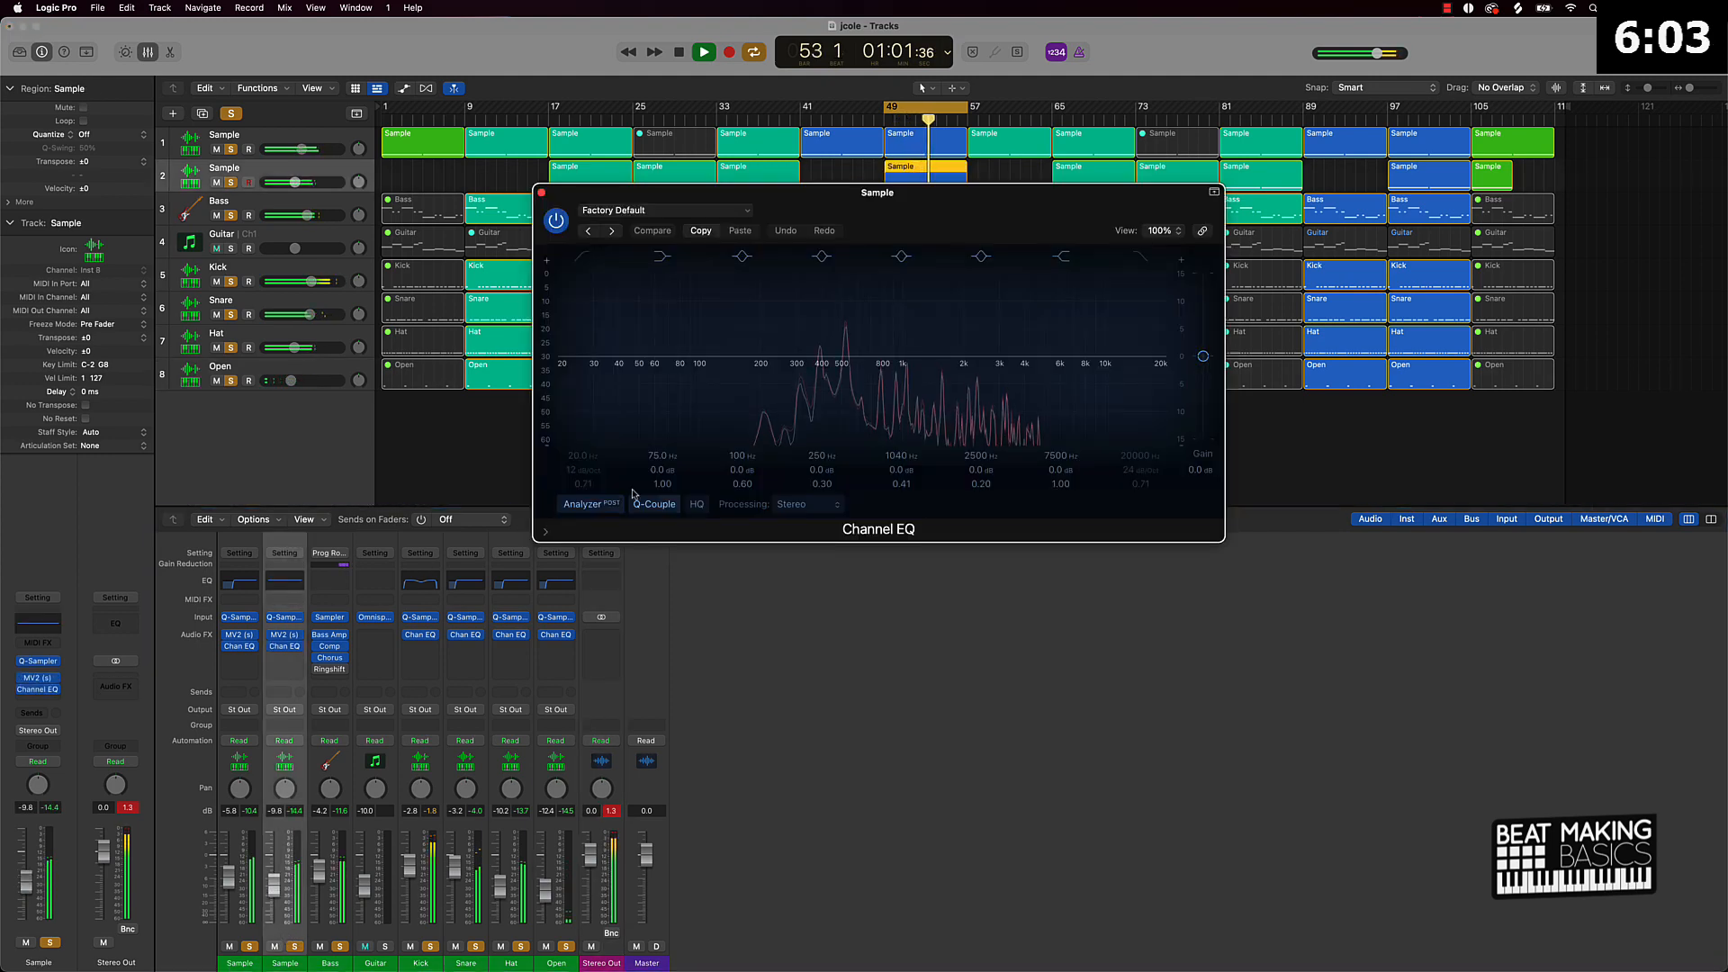
pyautogui.click(584, 256)
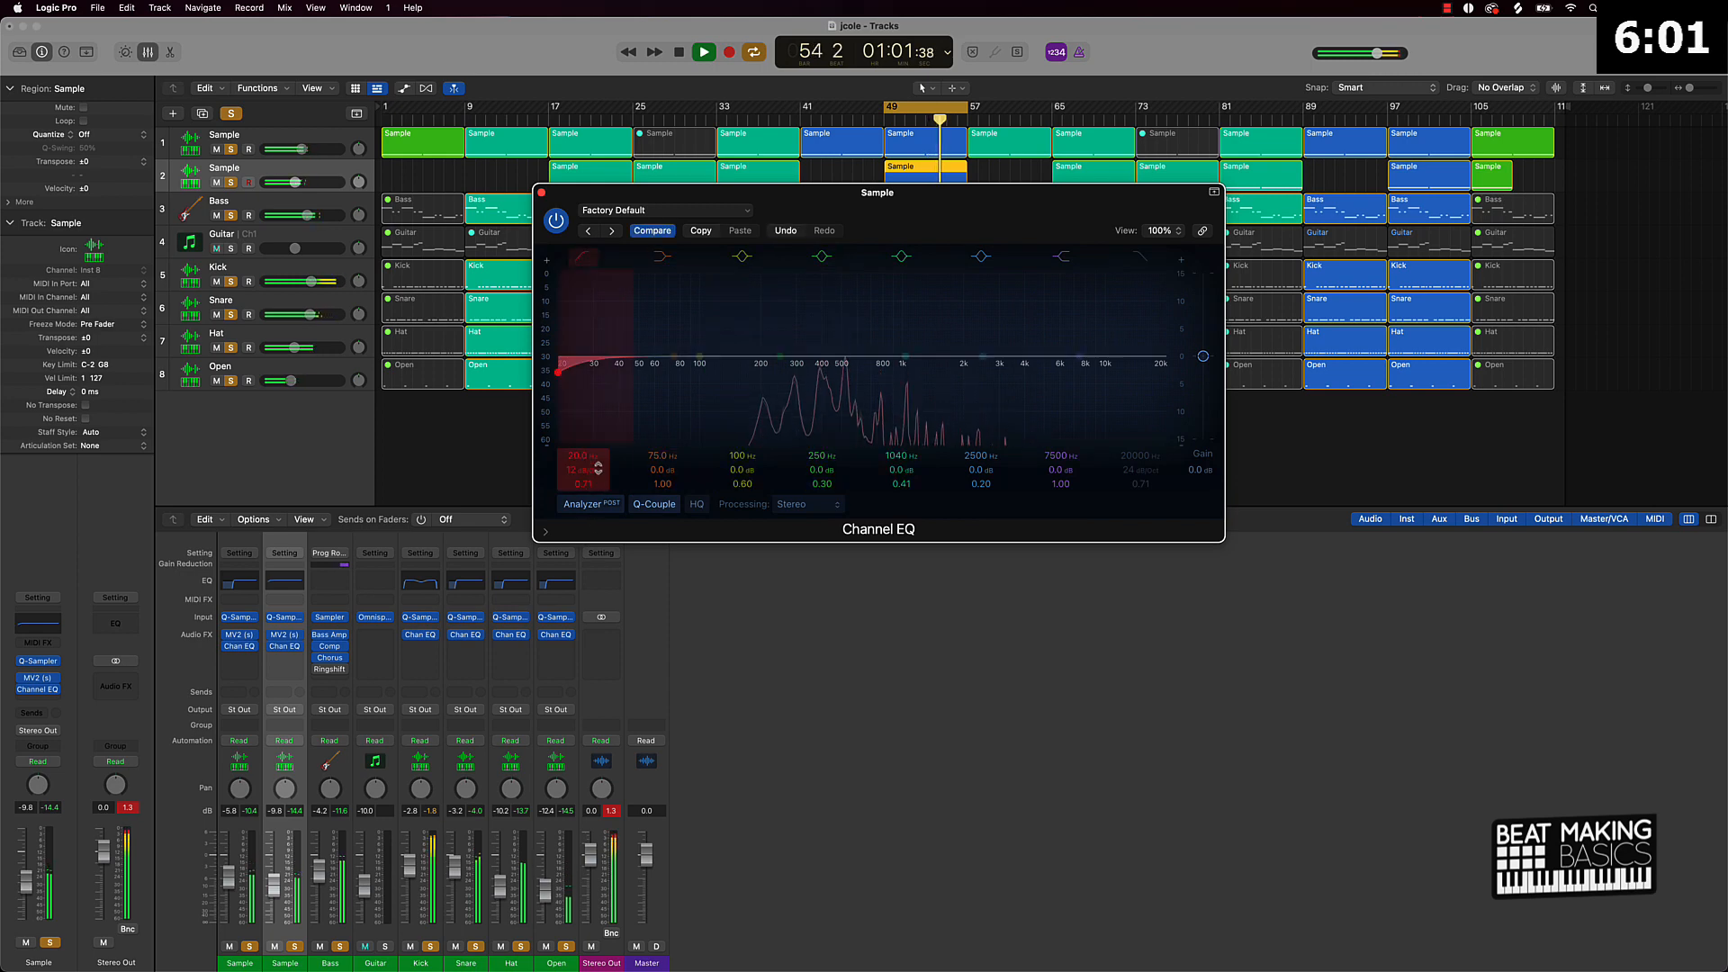
pyautogui.moveTo(599, 469); pyautogui.dragTo(594, 432)
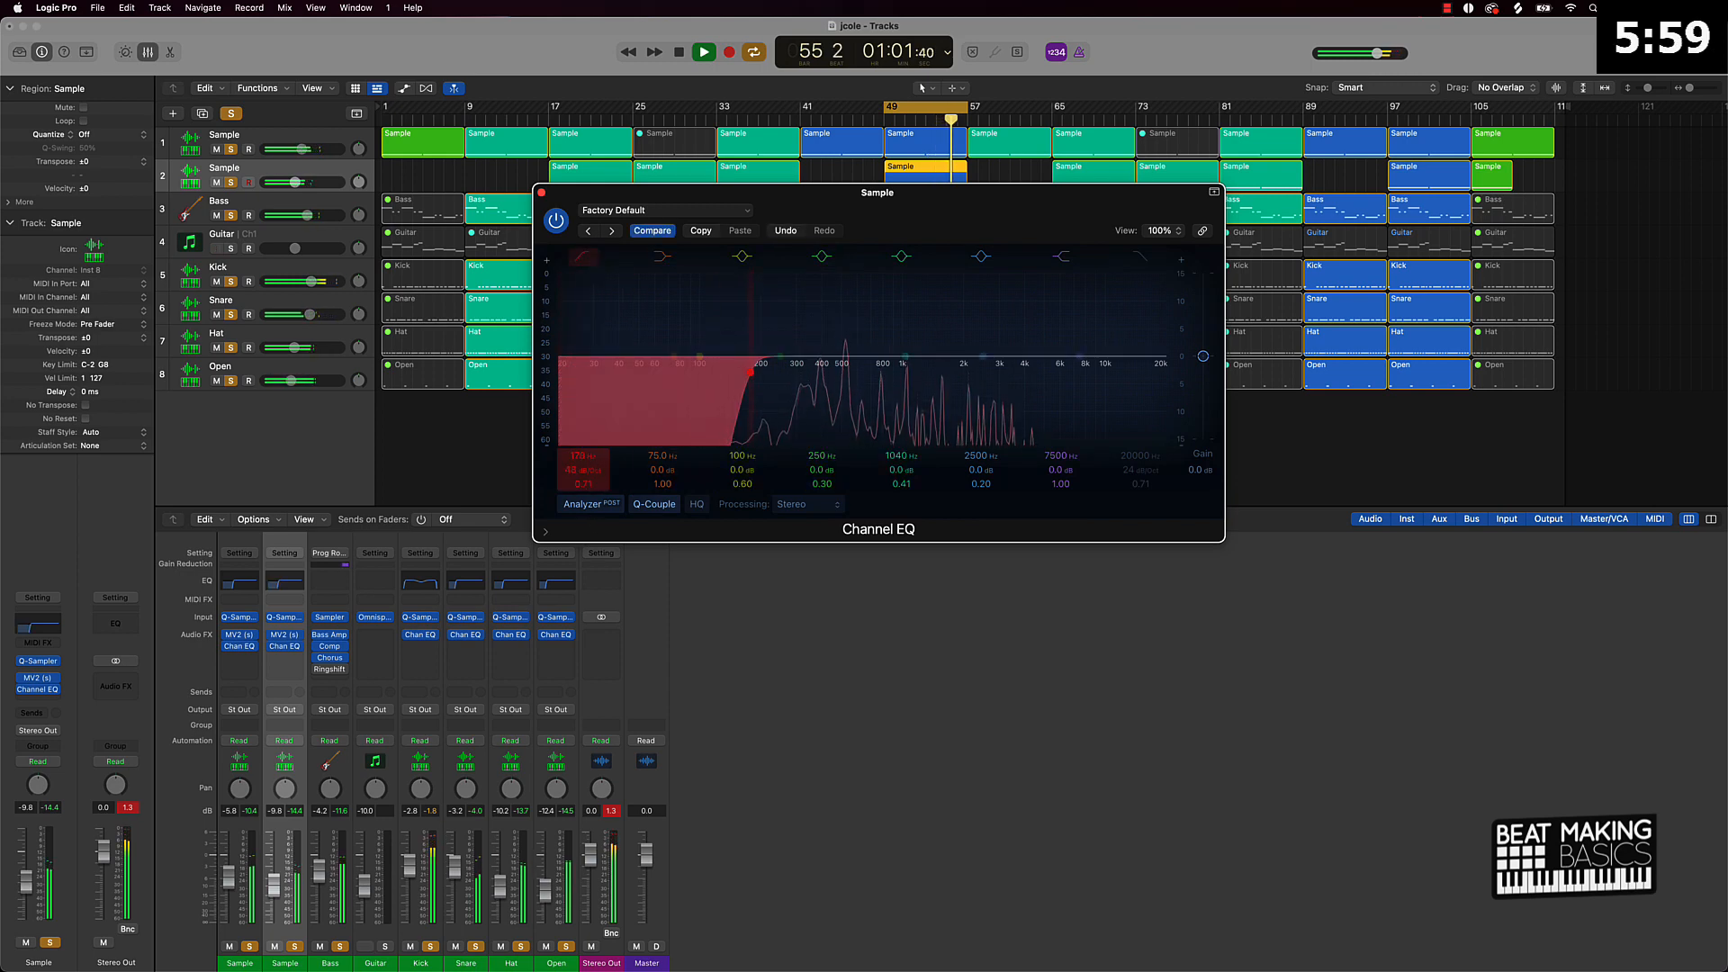
pyautogui.click(540, 193)
pyautogui.moveTo(268, 879); pyautogui.dragTo(266, 884)
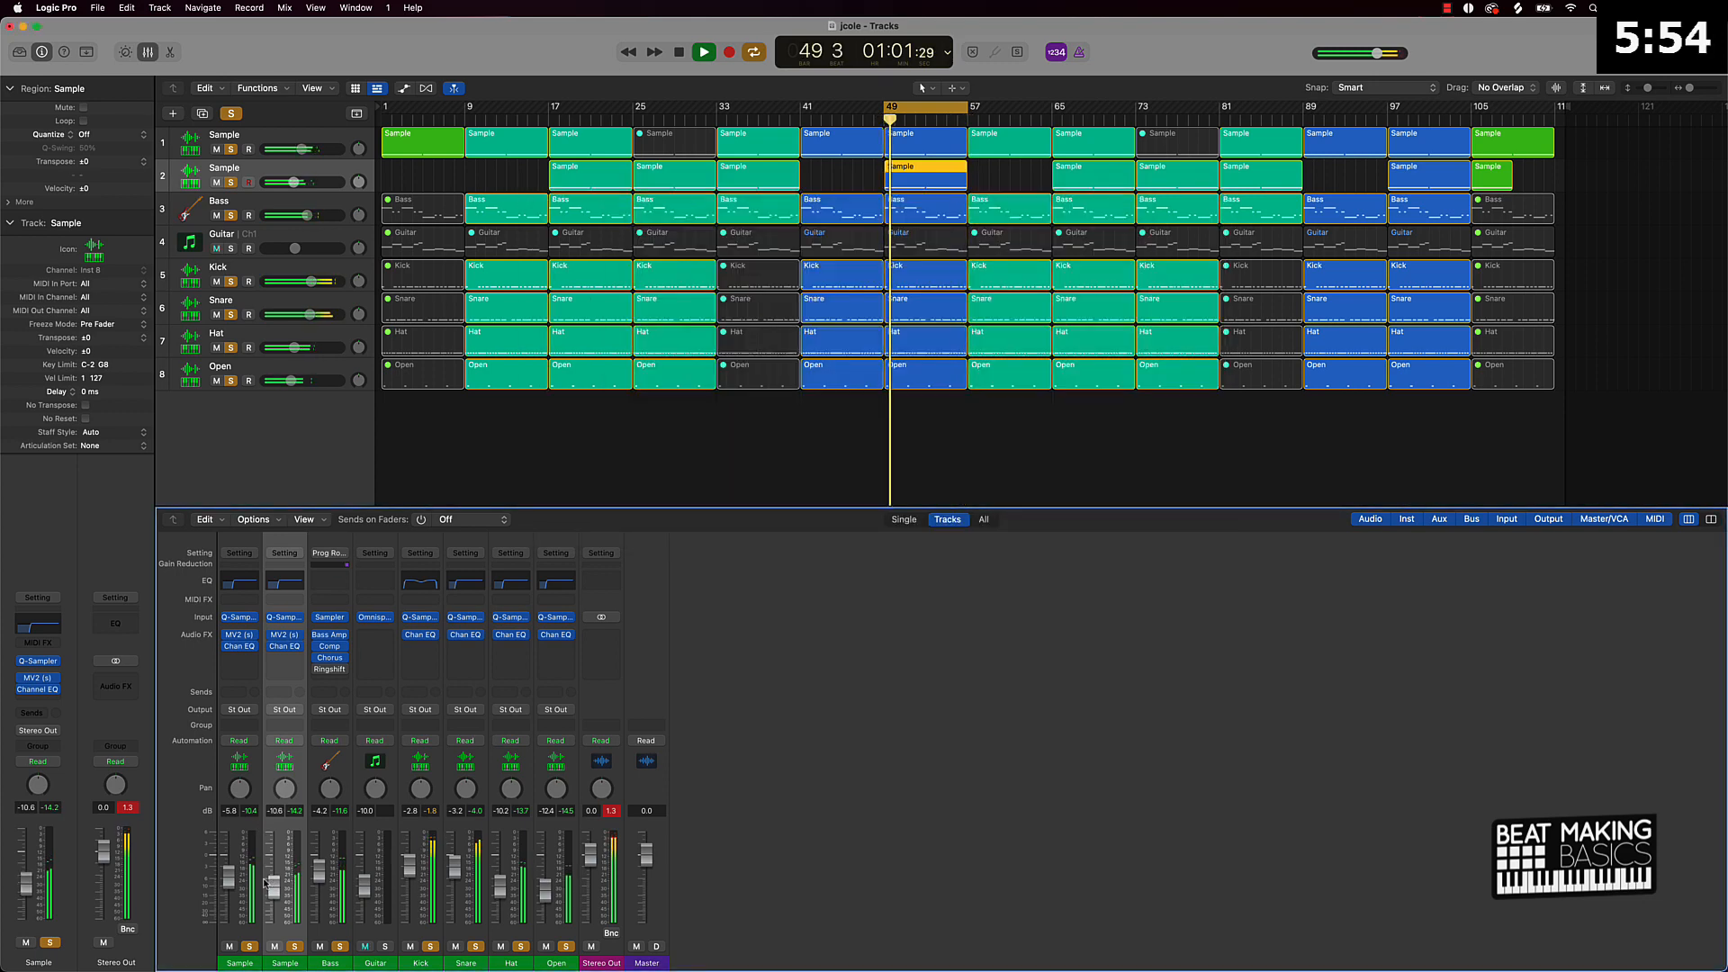
# Unmute and solo the Guitar with the other tracks and lower its volume to -12.6 dB while playing the loop.
pyautogui.click(363, 942)
pyautogui.press('space')
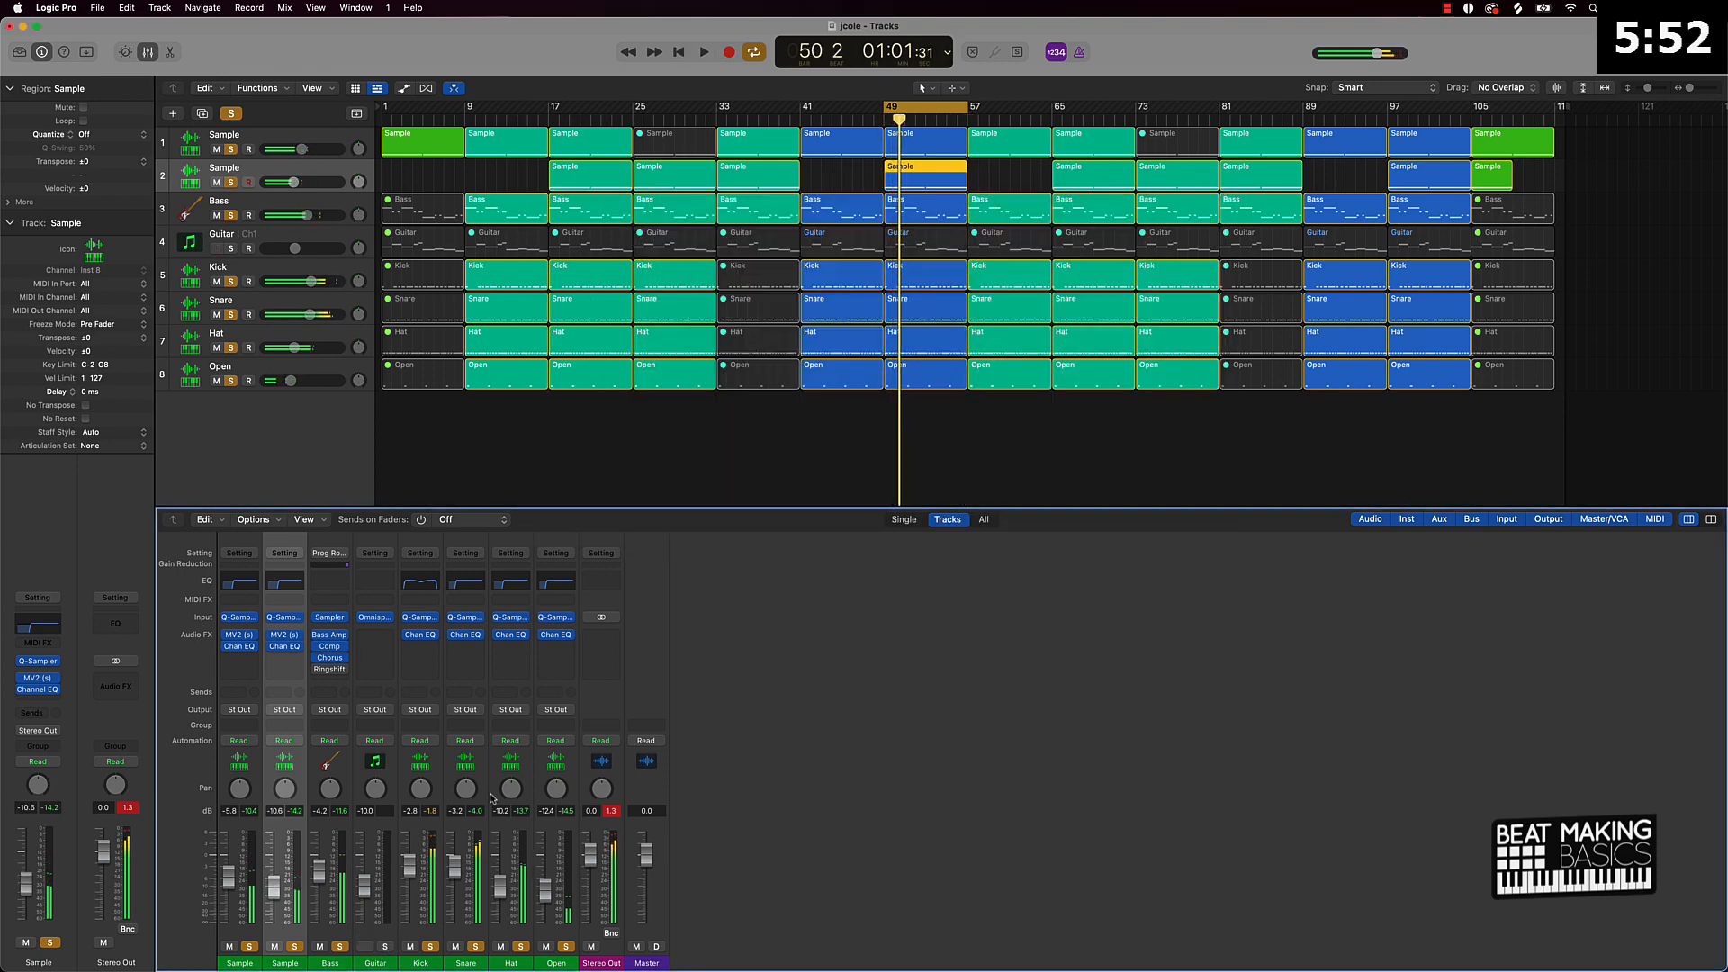
pyautogui.click(387, 947)
pyautogui.press('space')
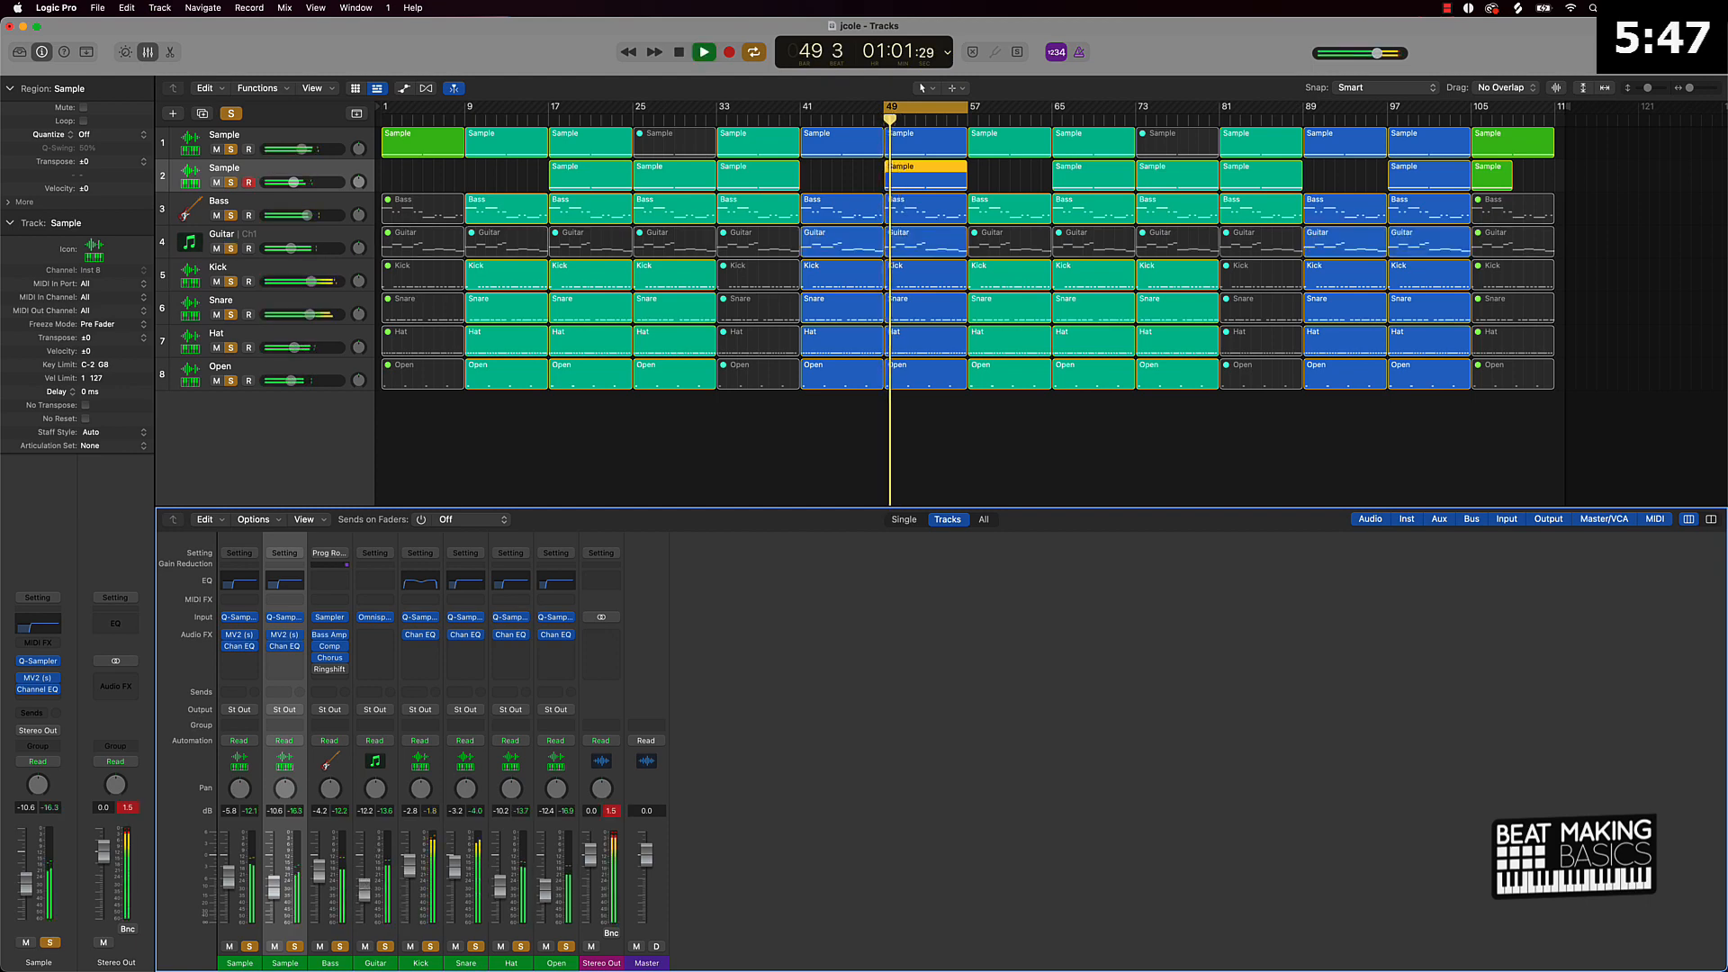
# Add a Channel EQ to the Guitar with a low cut at 102 Hz and a 48 dB/Oct slope.
pyautogui.doubleClick(367, 584)
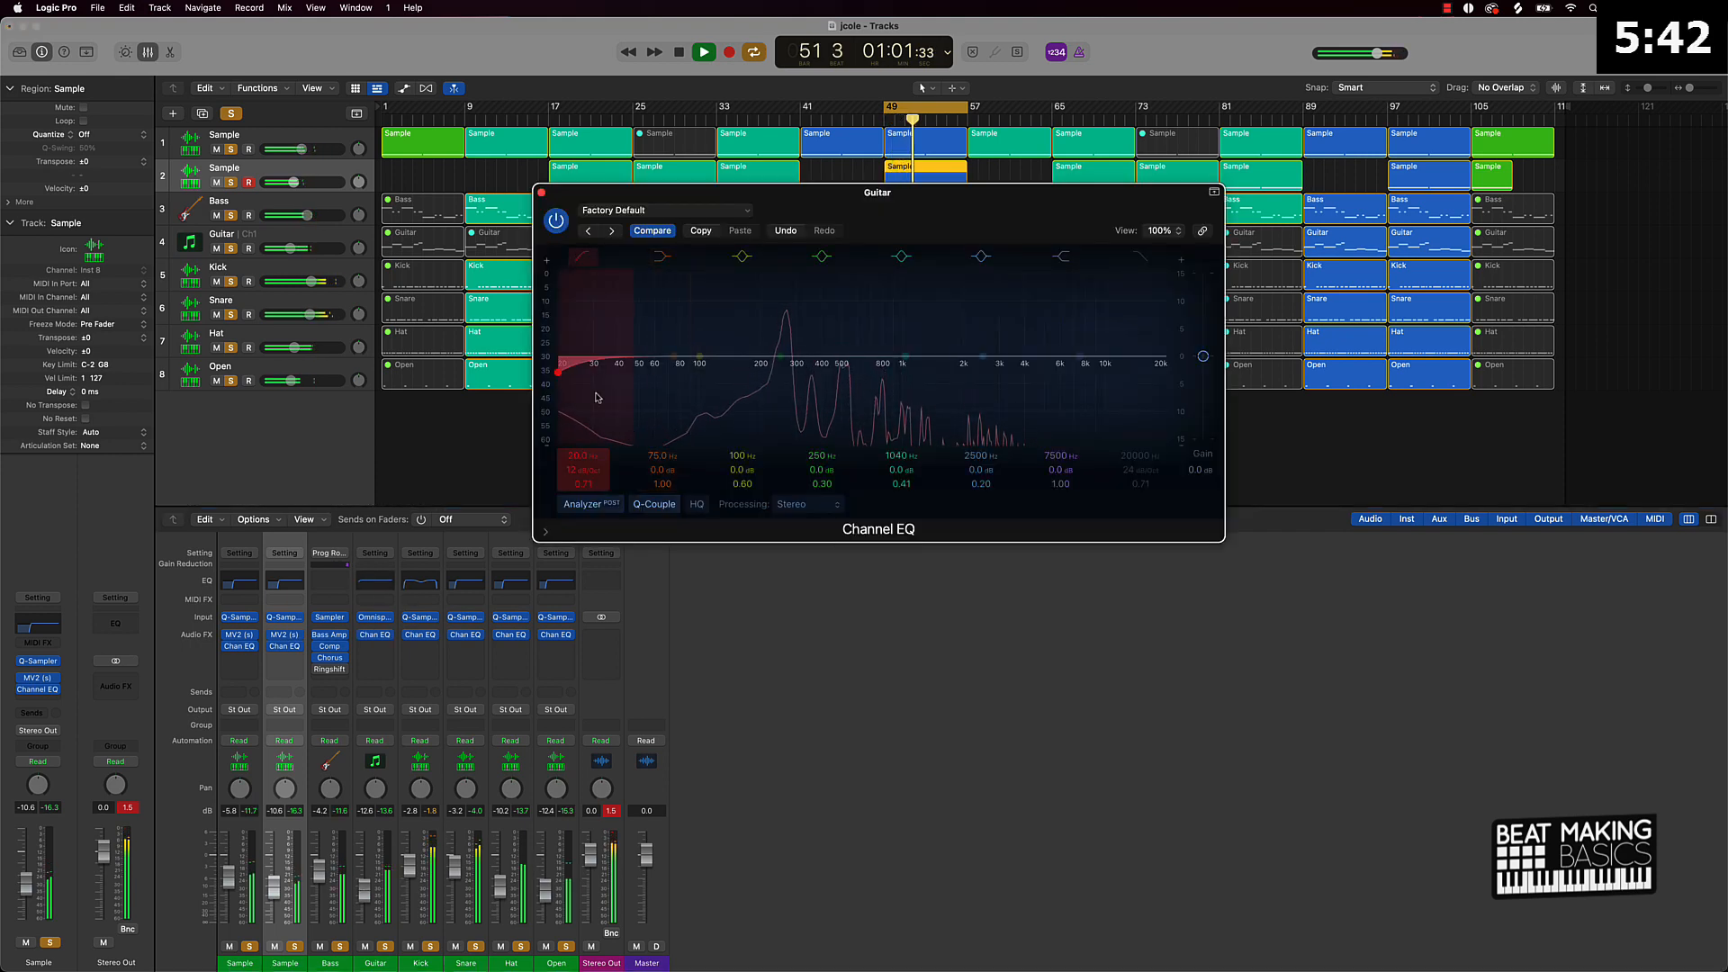
pyautogui.moveTo(583, 470); pyautogui.dragTo(576, 427)
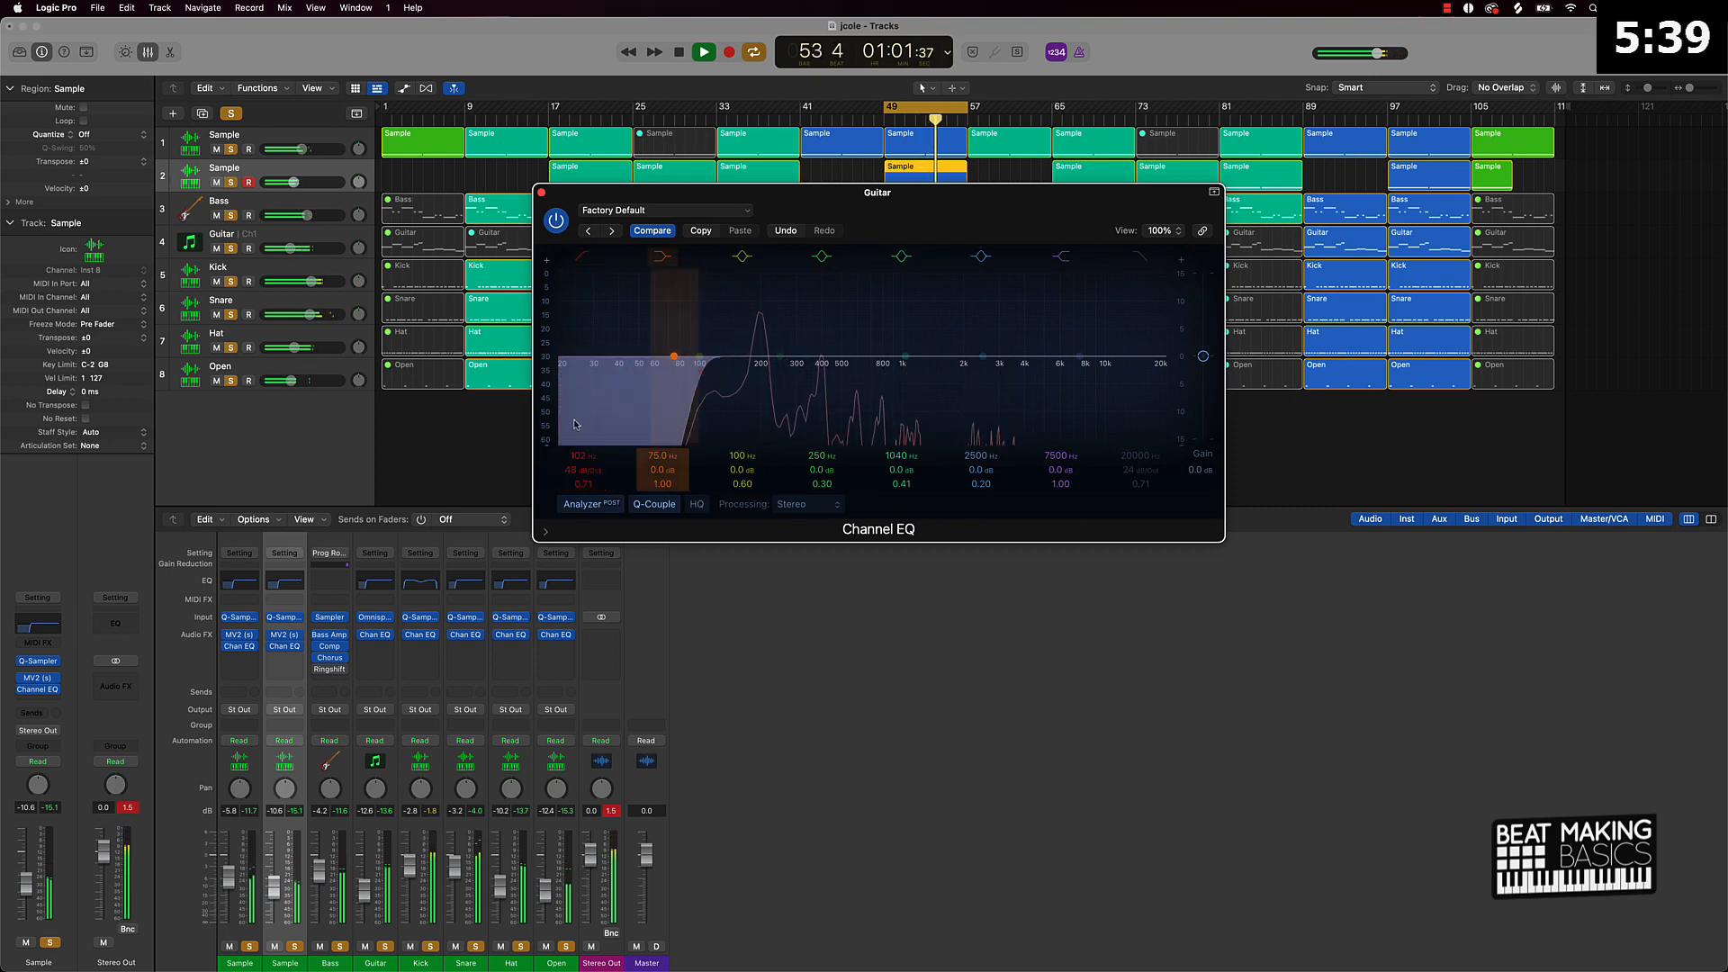
pyautogui.press('super+w')
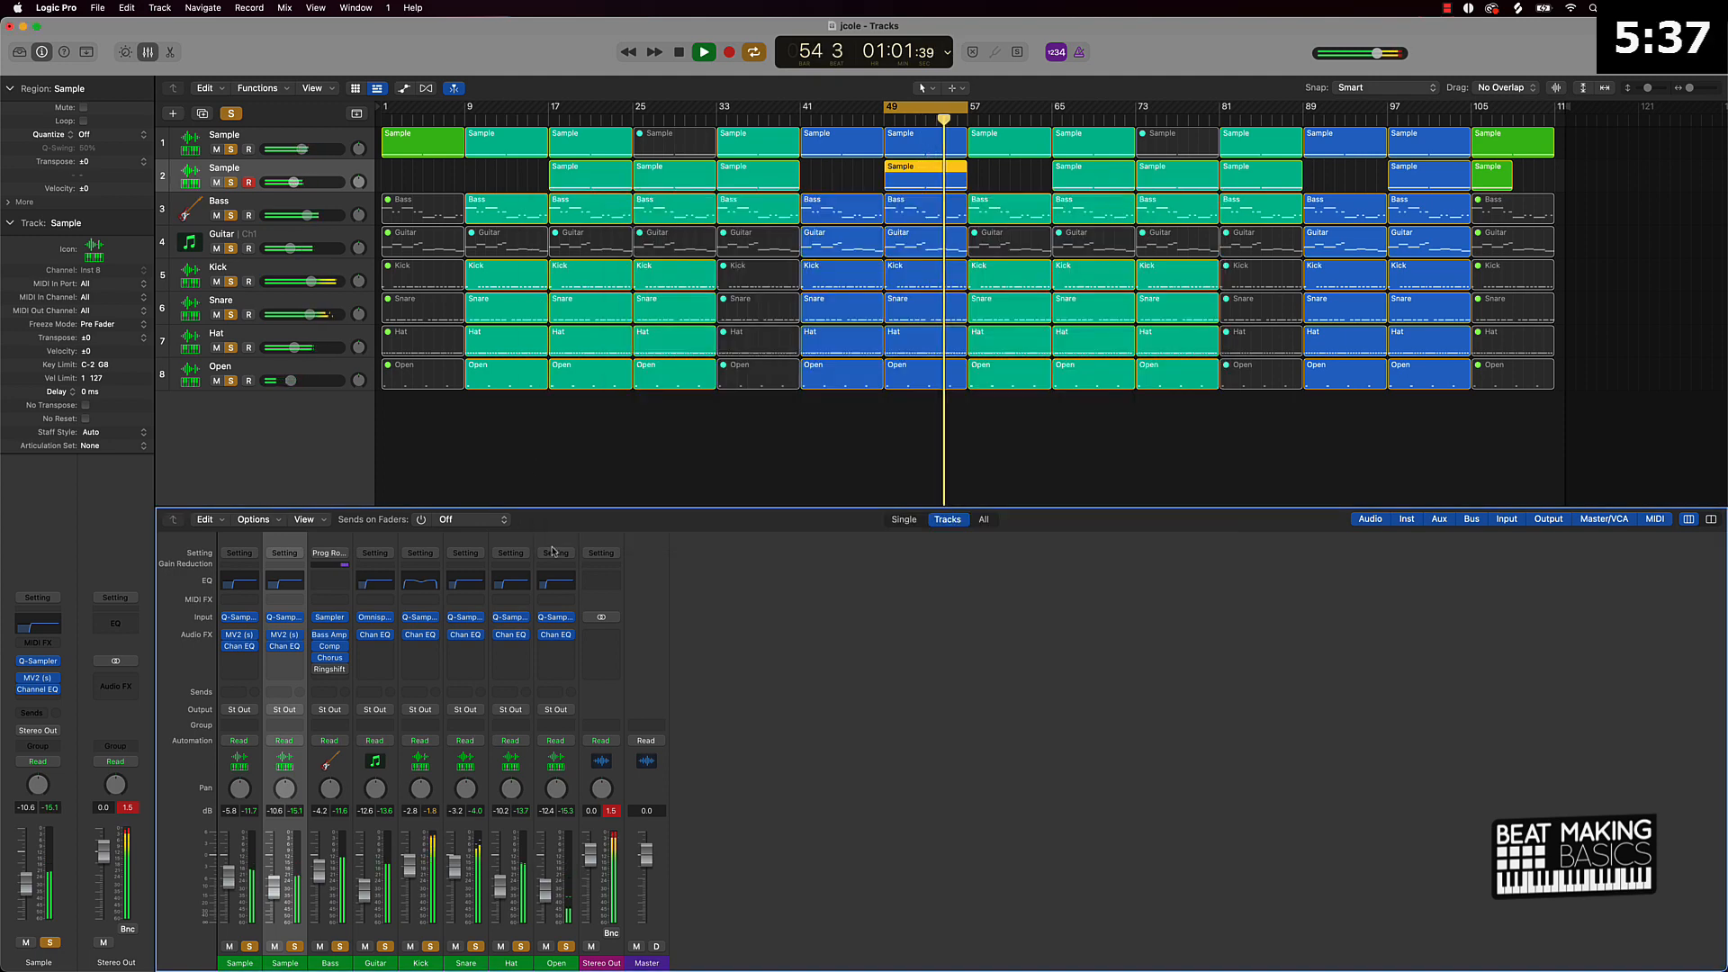
# Stop playback and clear the solo state of all tracks.
pyautogui.click(504, 453)
pyautogui.press('space')
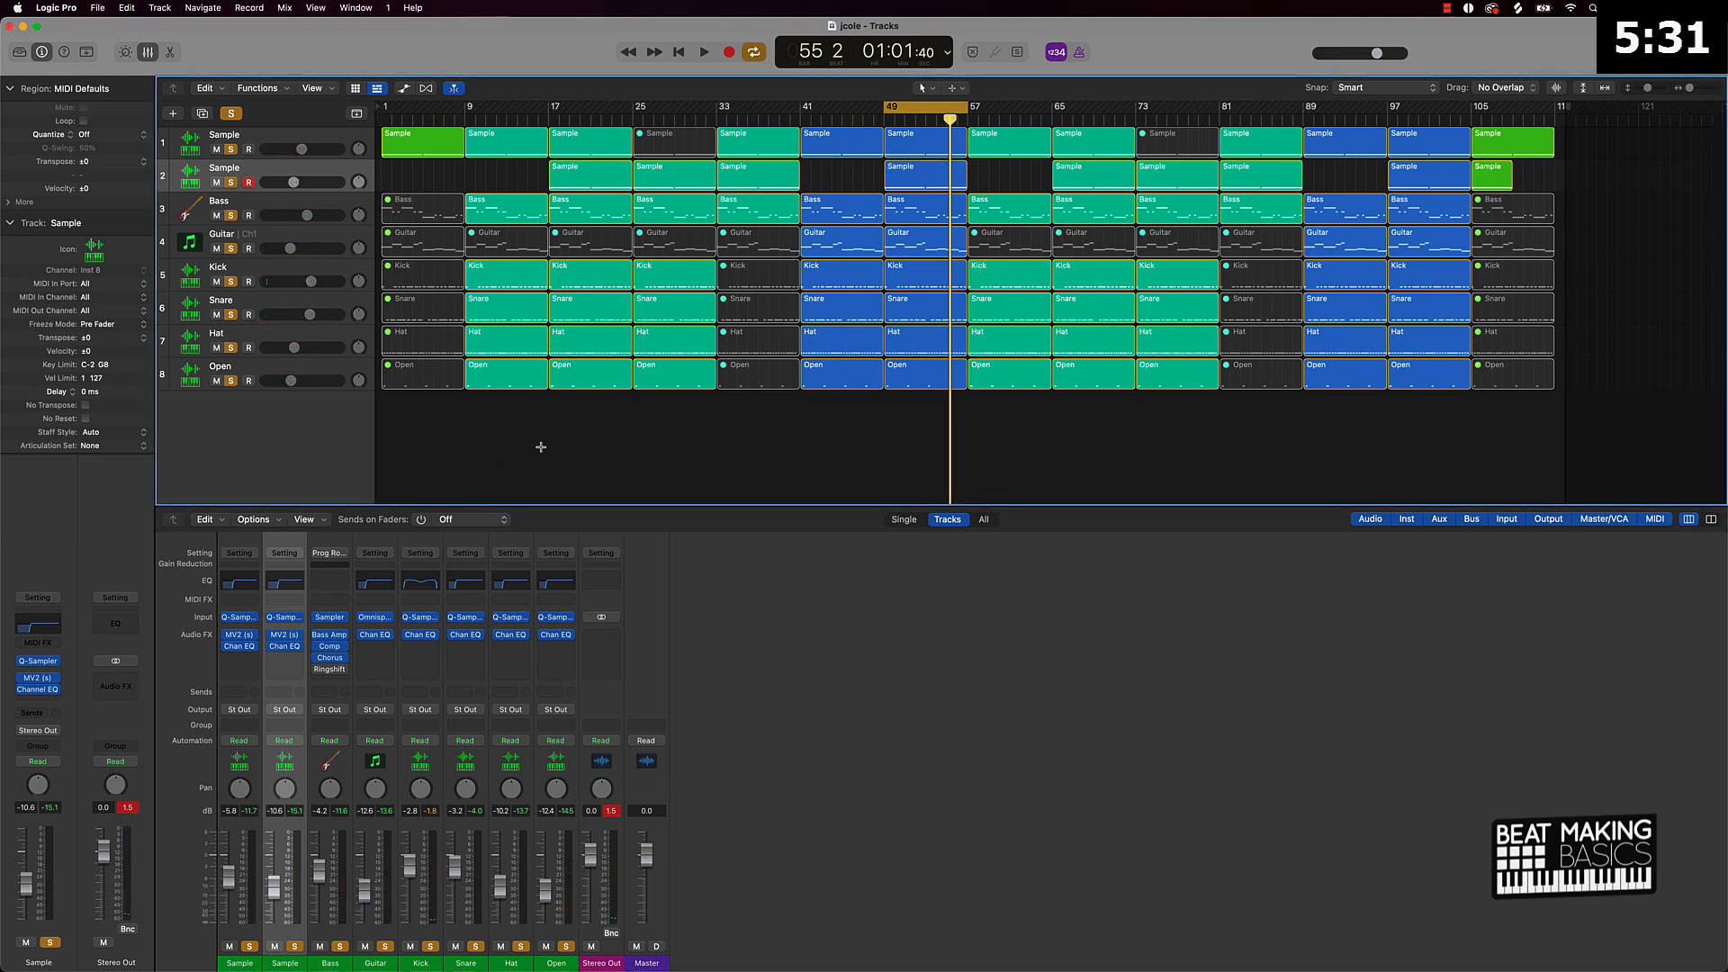
pyautogui.click(232, 116)
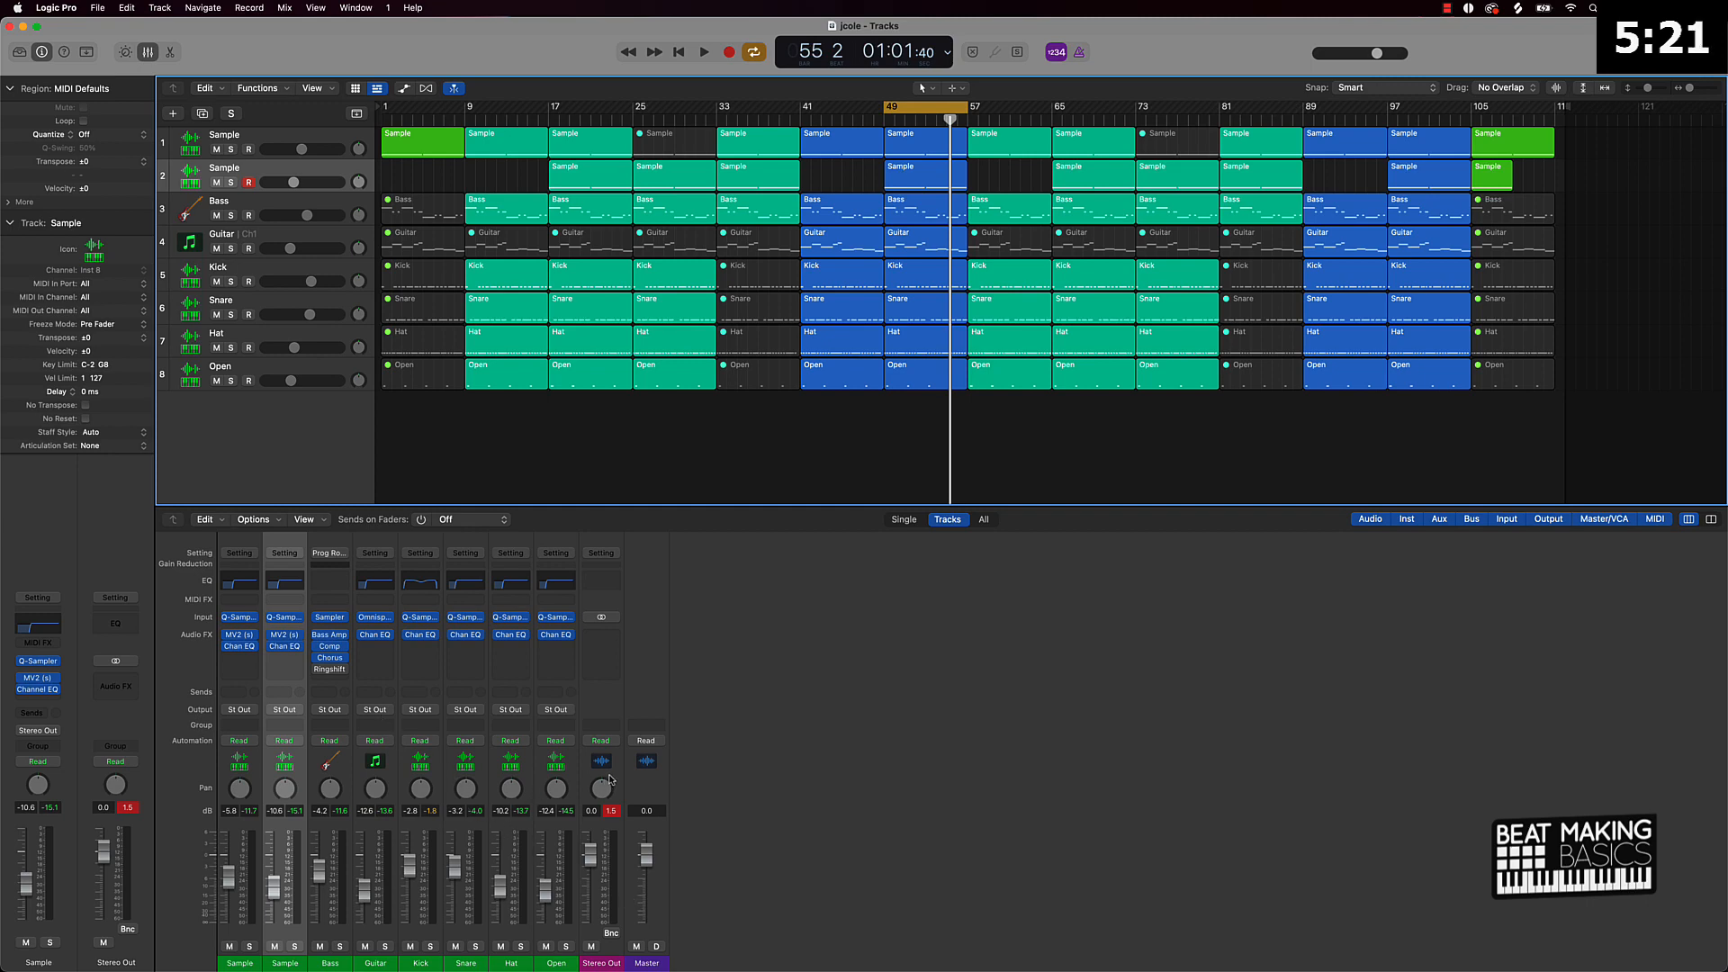
# Play the full mix and pan the first Sample to -4, second Sample +3, Guitar +8, Hat -10 and Open hat +10.
pyautogui.press('space')
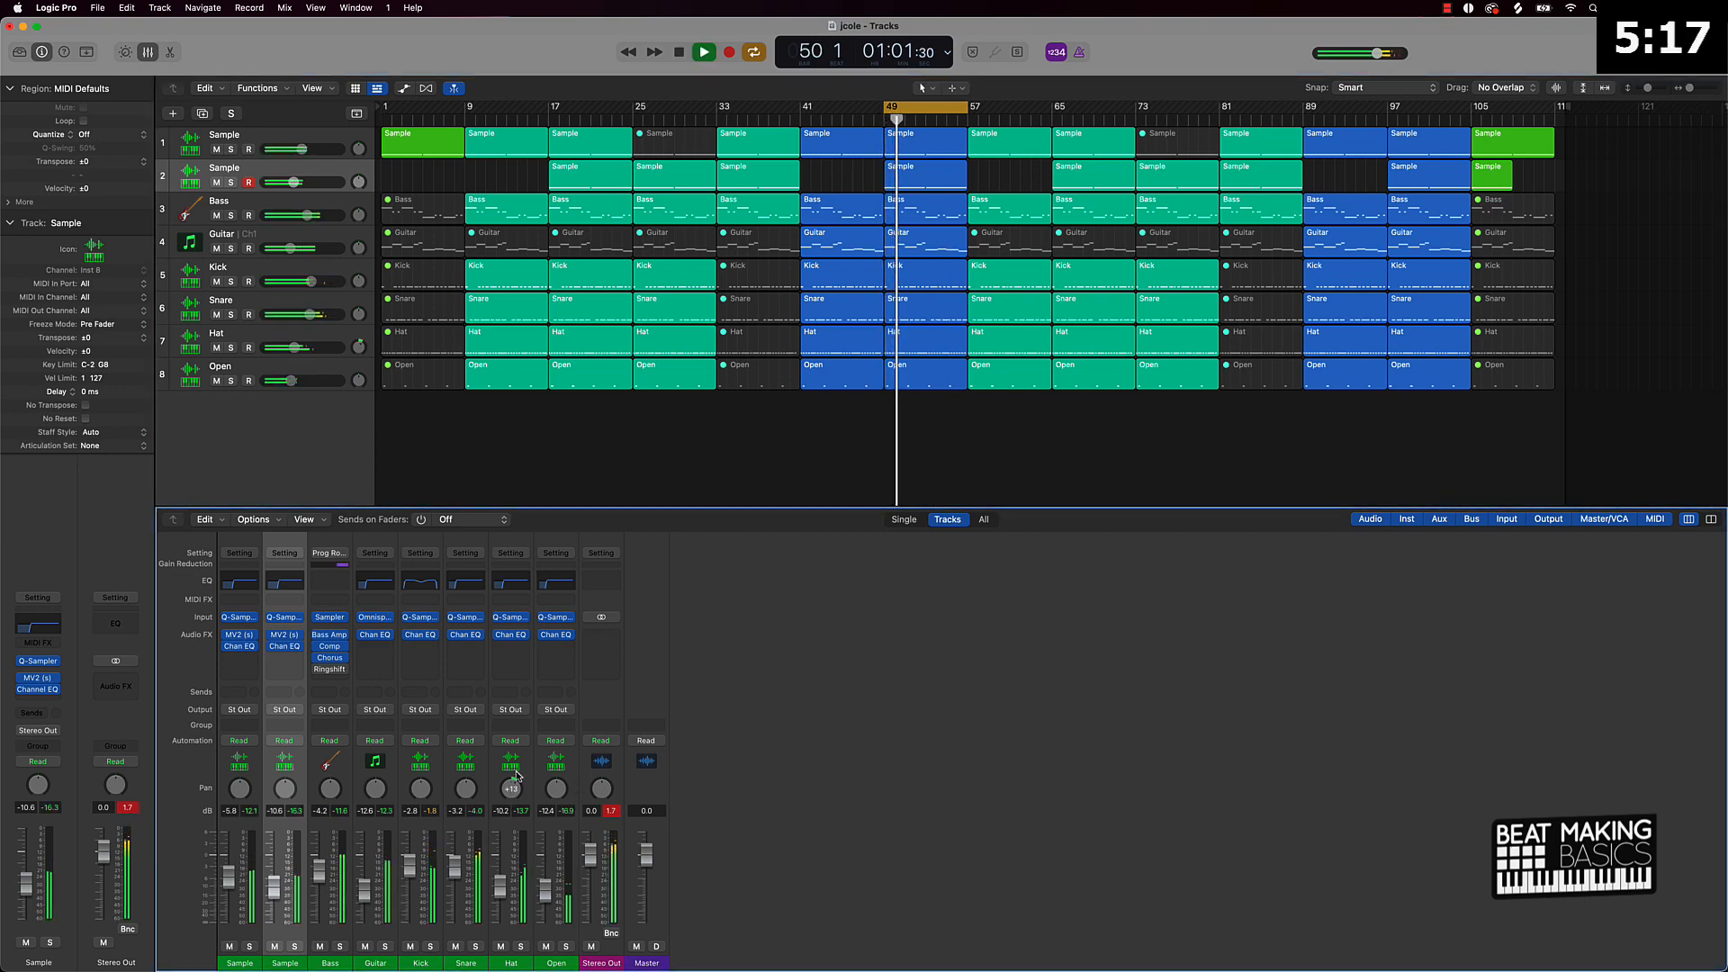
pyautogui.moveTo(557, 788); pyautogui.dragTo(557, 772)
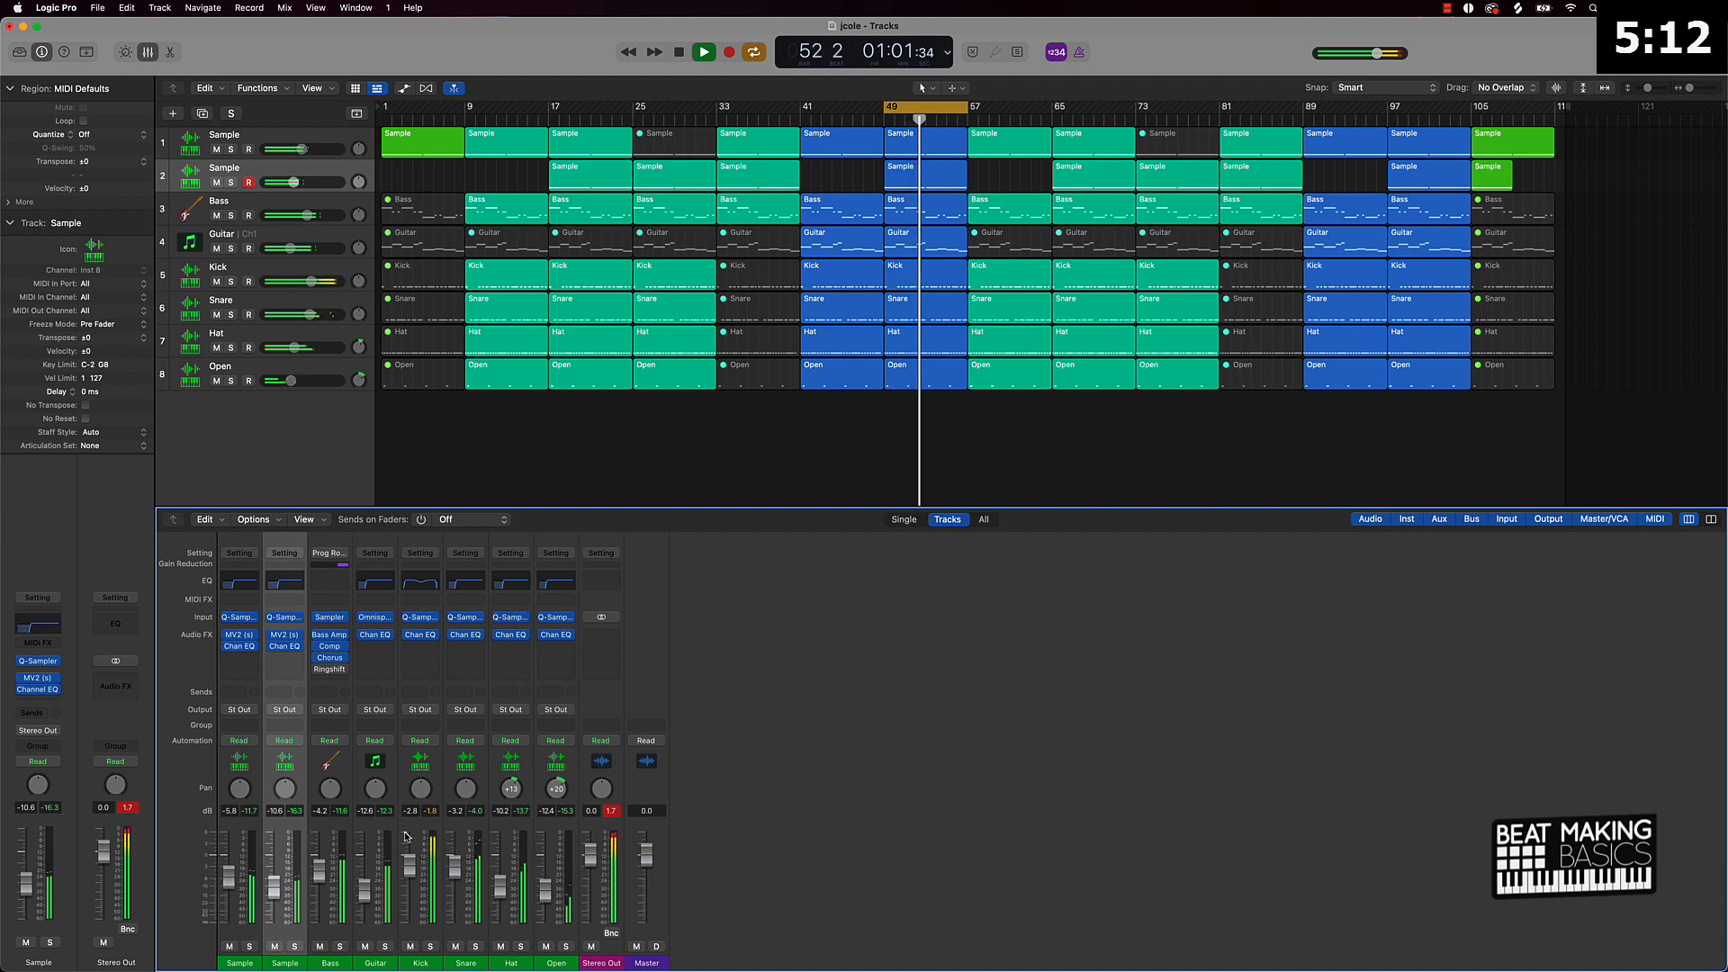
pyautogui.moveTo(385, 787)
pyautogui.mouseDown()
pyautogui.moveTo(385, 810)
pyautogui.moveTo(365, 814)
pyautogui.mouseUp()
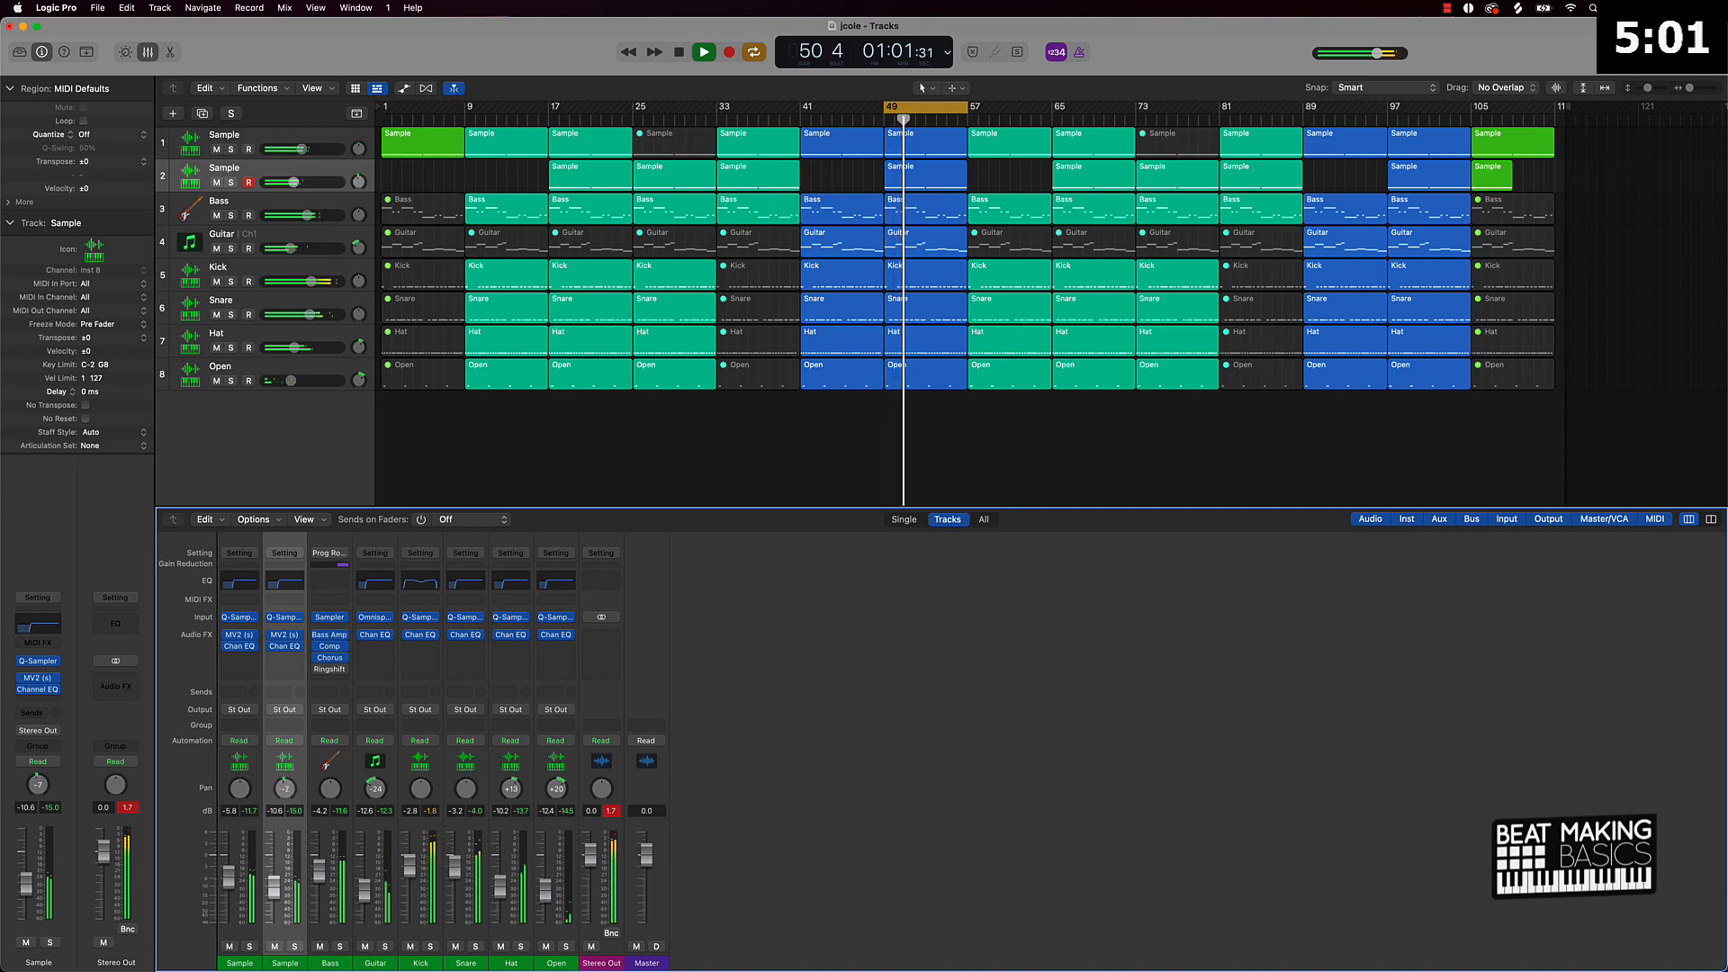
pyautogui.moveTo(284, 789); pyautogui.dragTo(277, 777)
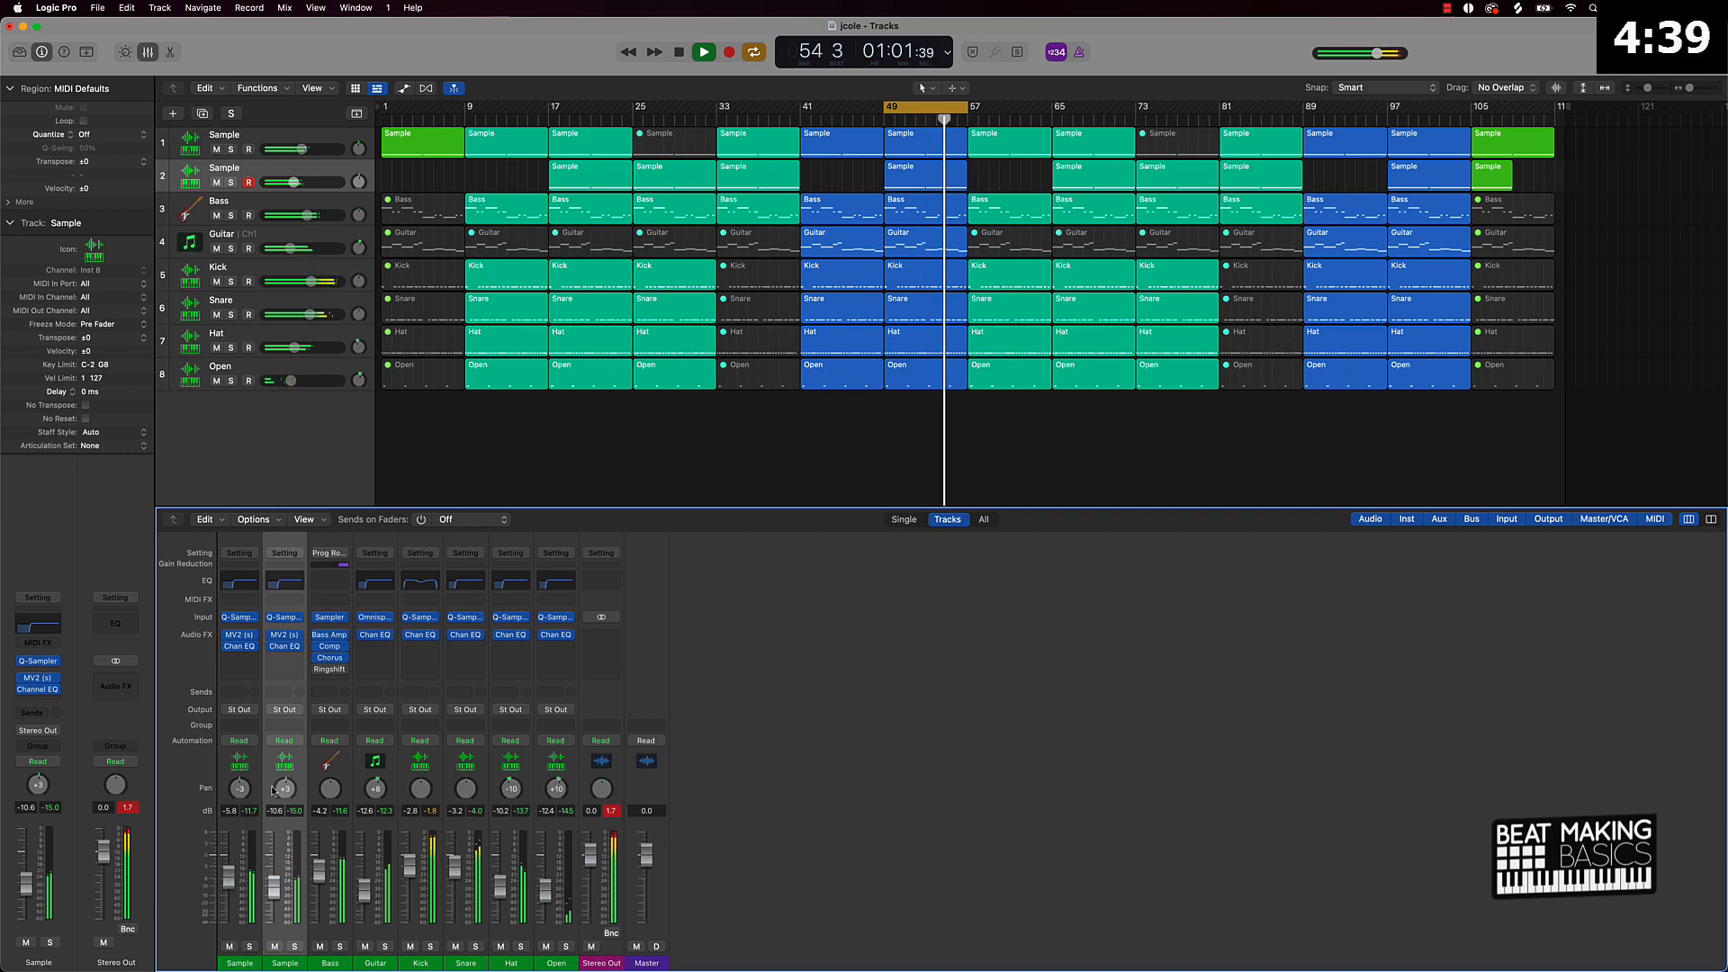
pyautogui.moveTo(284, 789); pyautogui.dragTo(284, 790)
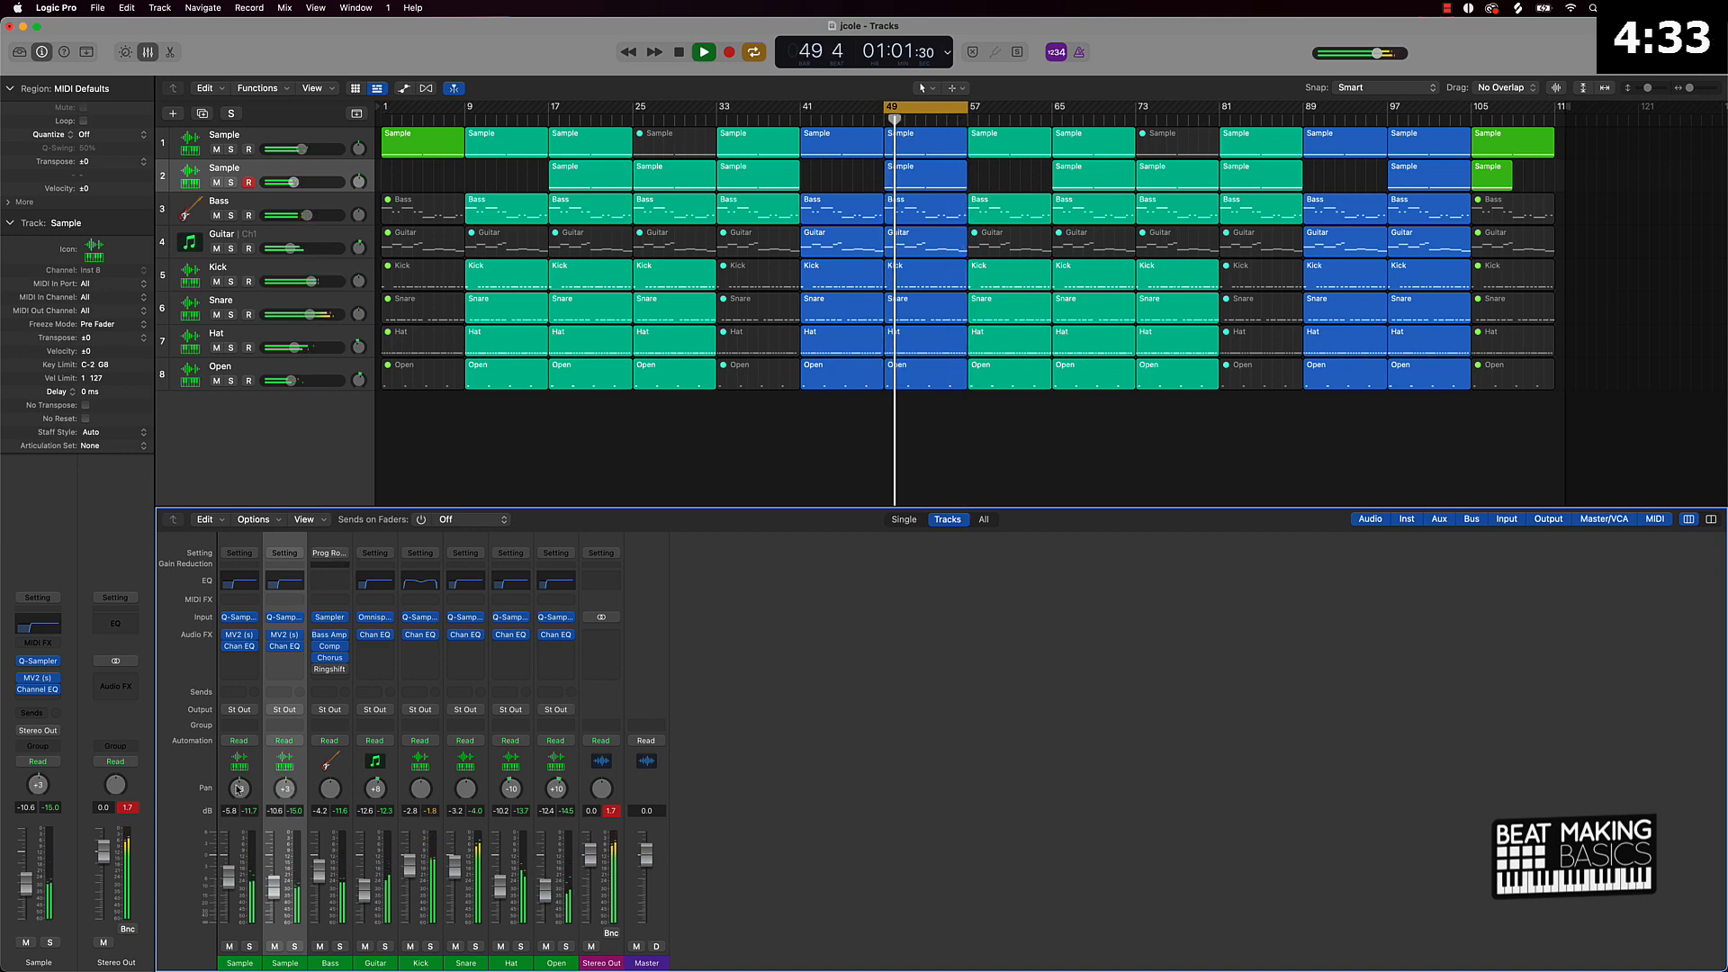
pyautogui.moveTo(240, 789)
pyautogui.mouseDown()
pyautogui.moveTo(240, 773)
pyautogui.moveTo(240, 789)
pyautogui.mouseUp()
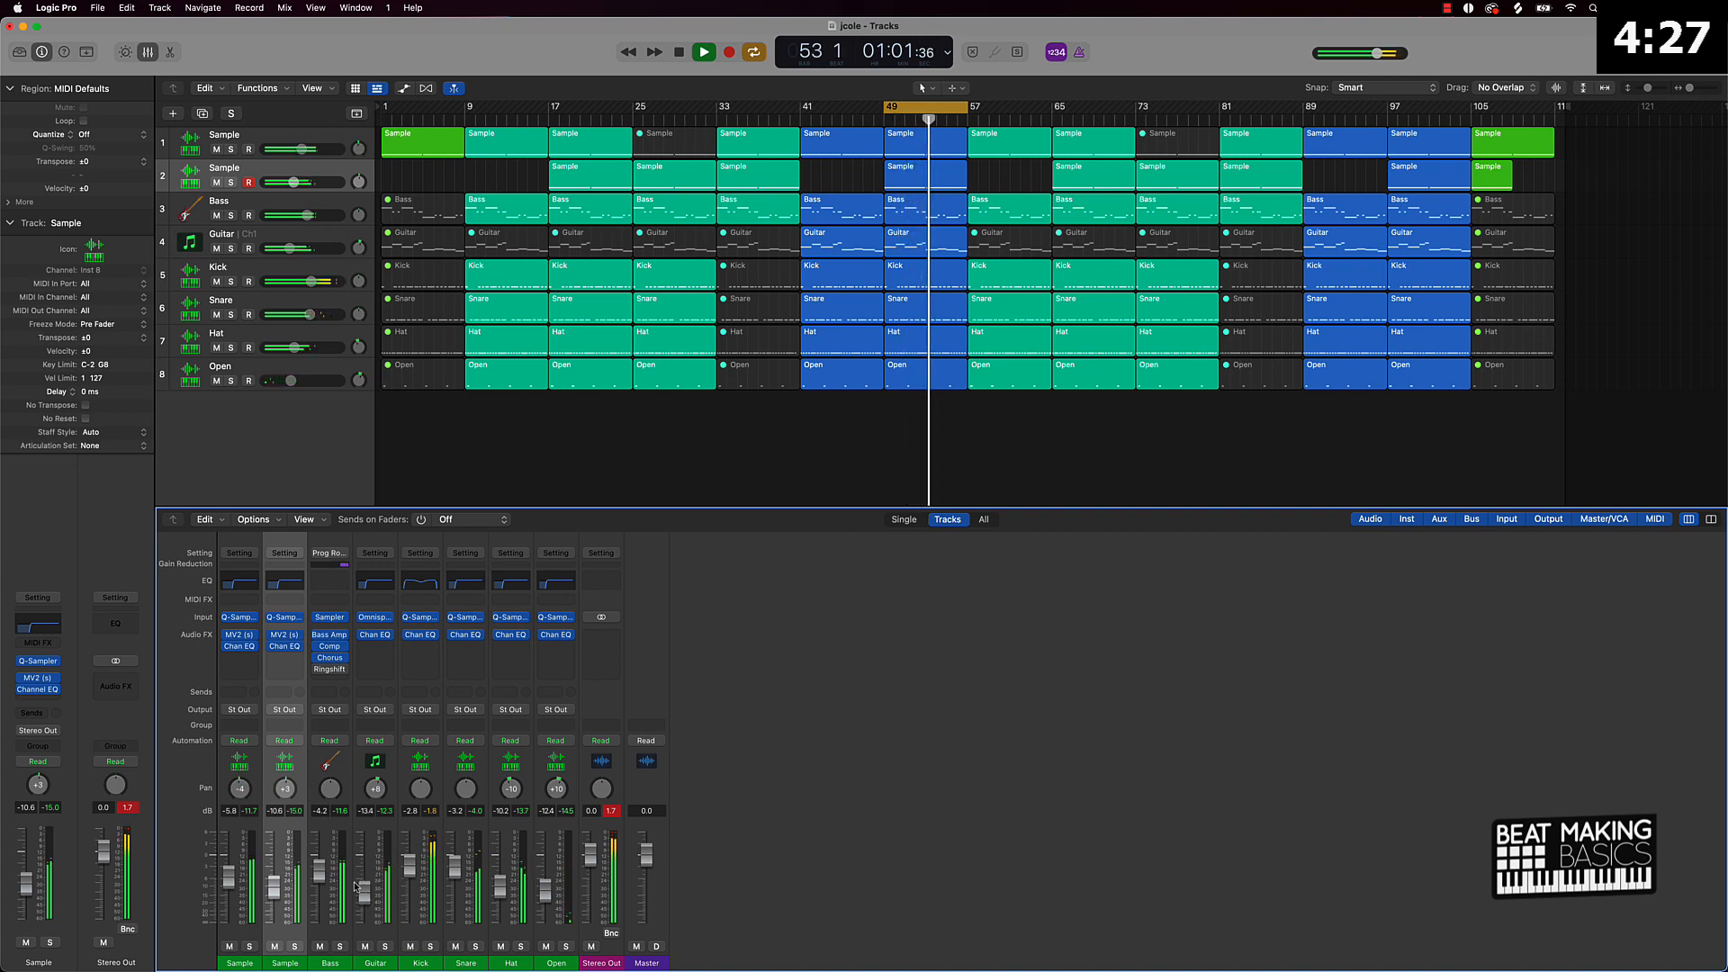
# Raise the low cut in the Guitar's Channel EQ to about 280 Hz and set the Guitar volume to -12.2 dB.
pyautogui.click(374, 634)
pyautogui.moveTo(576, 452); pyautogui.dragTo(576, 415)
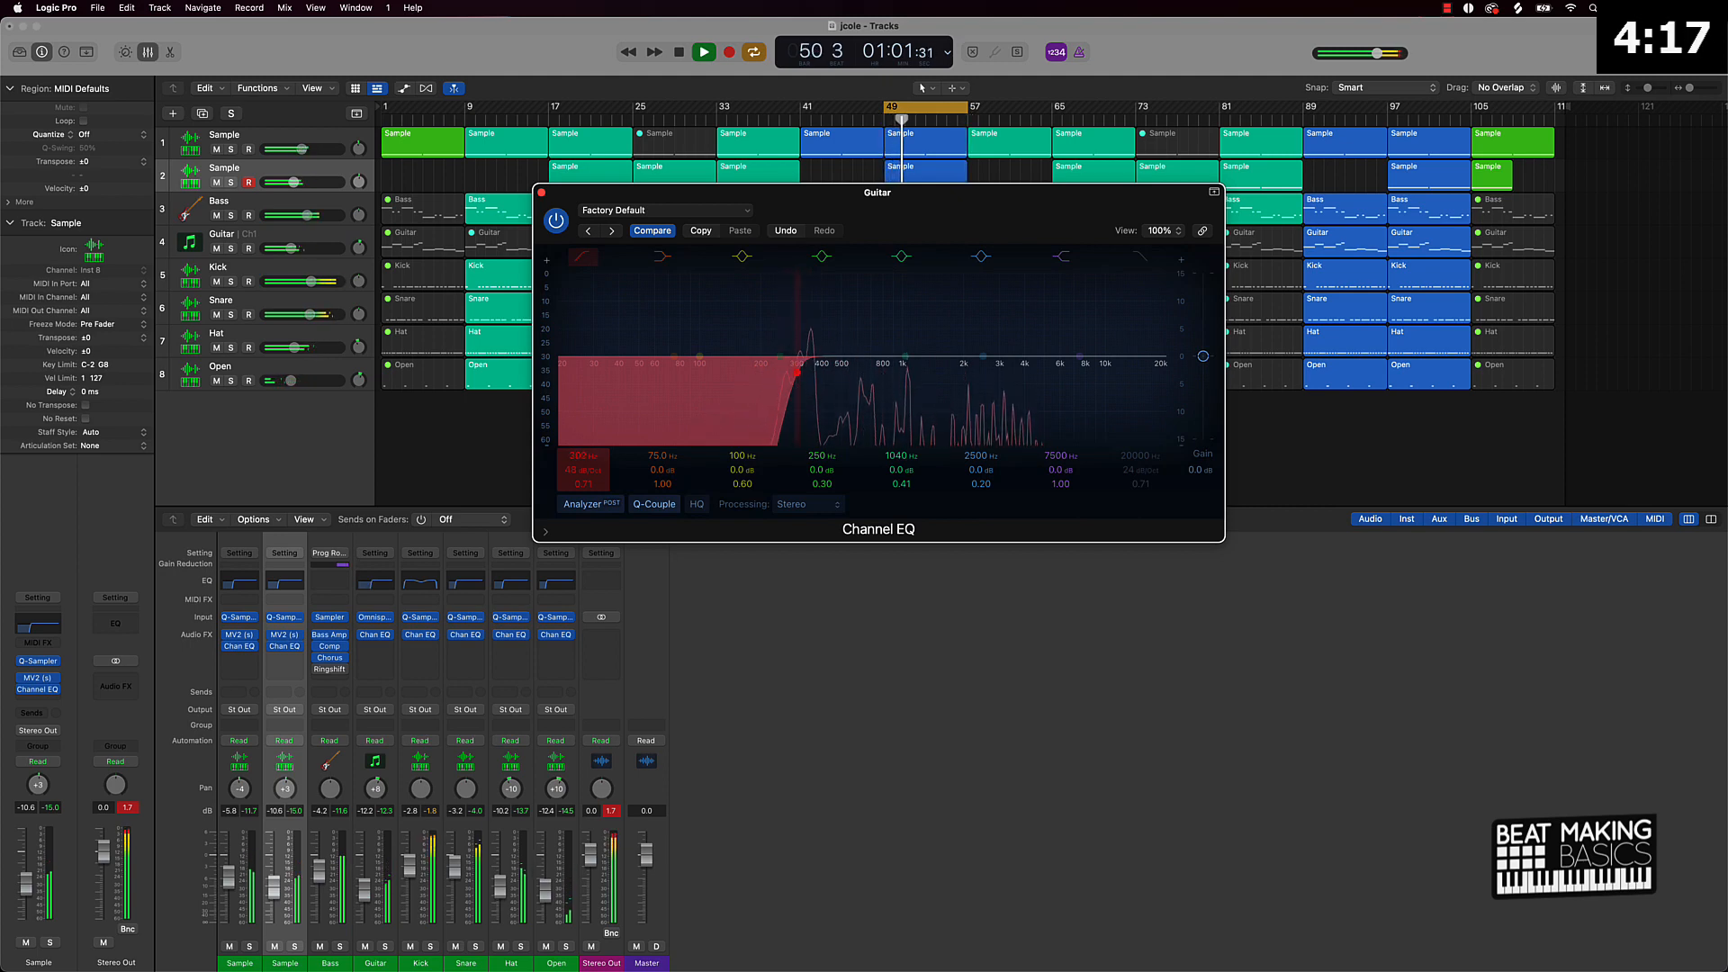
pyautogui.press('space')
pyautogui.click(541, 192)
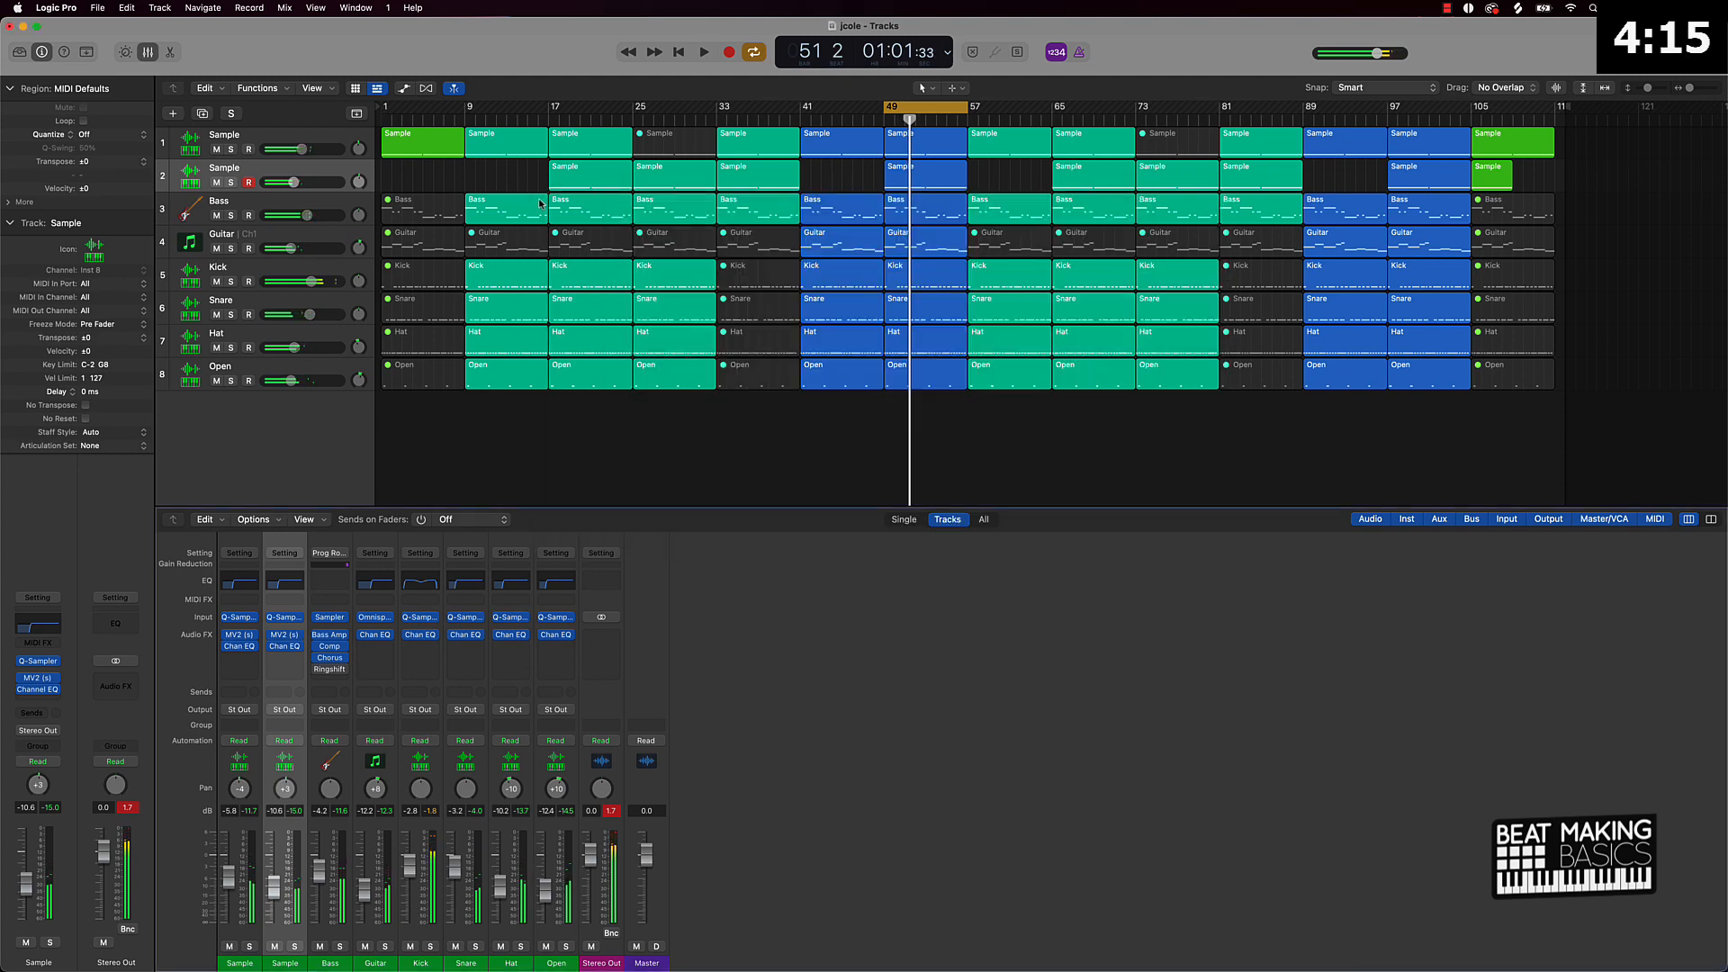
pyautogui.click(617, 814)
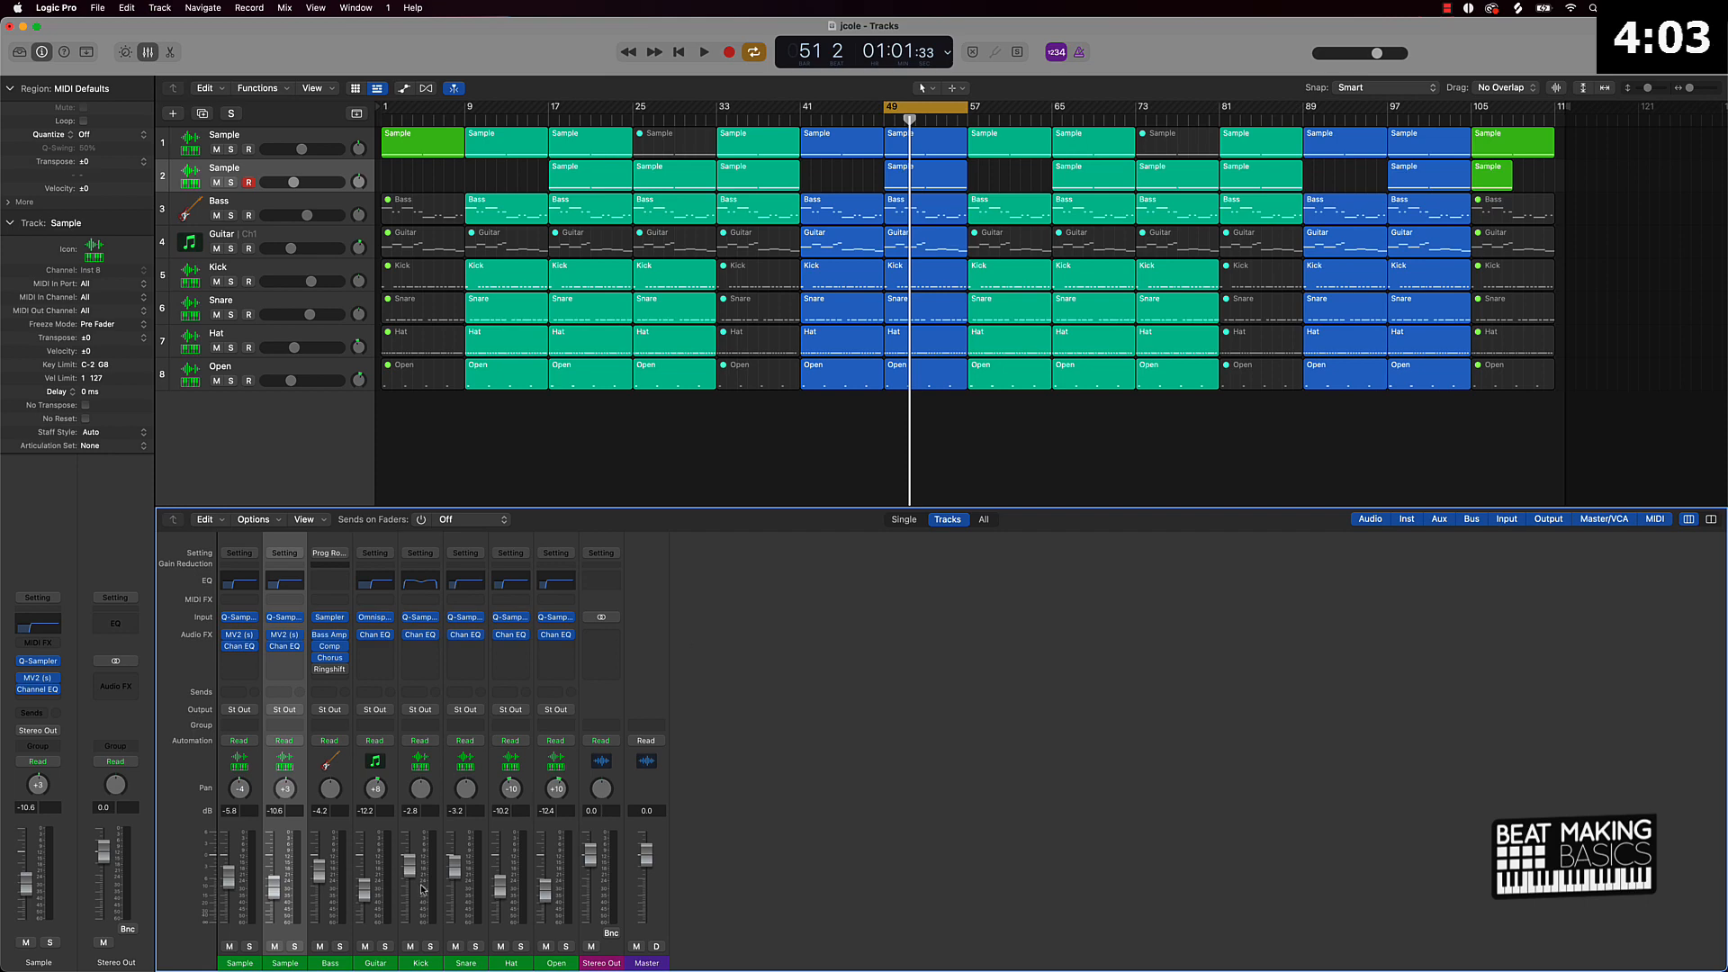
# Insert the Slate Digital Murda Melodies plug-in after the Channel EQ on the first Sample track.
pyautogui.click(244, 666)
pyautogui.moveTo(269, 959)
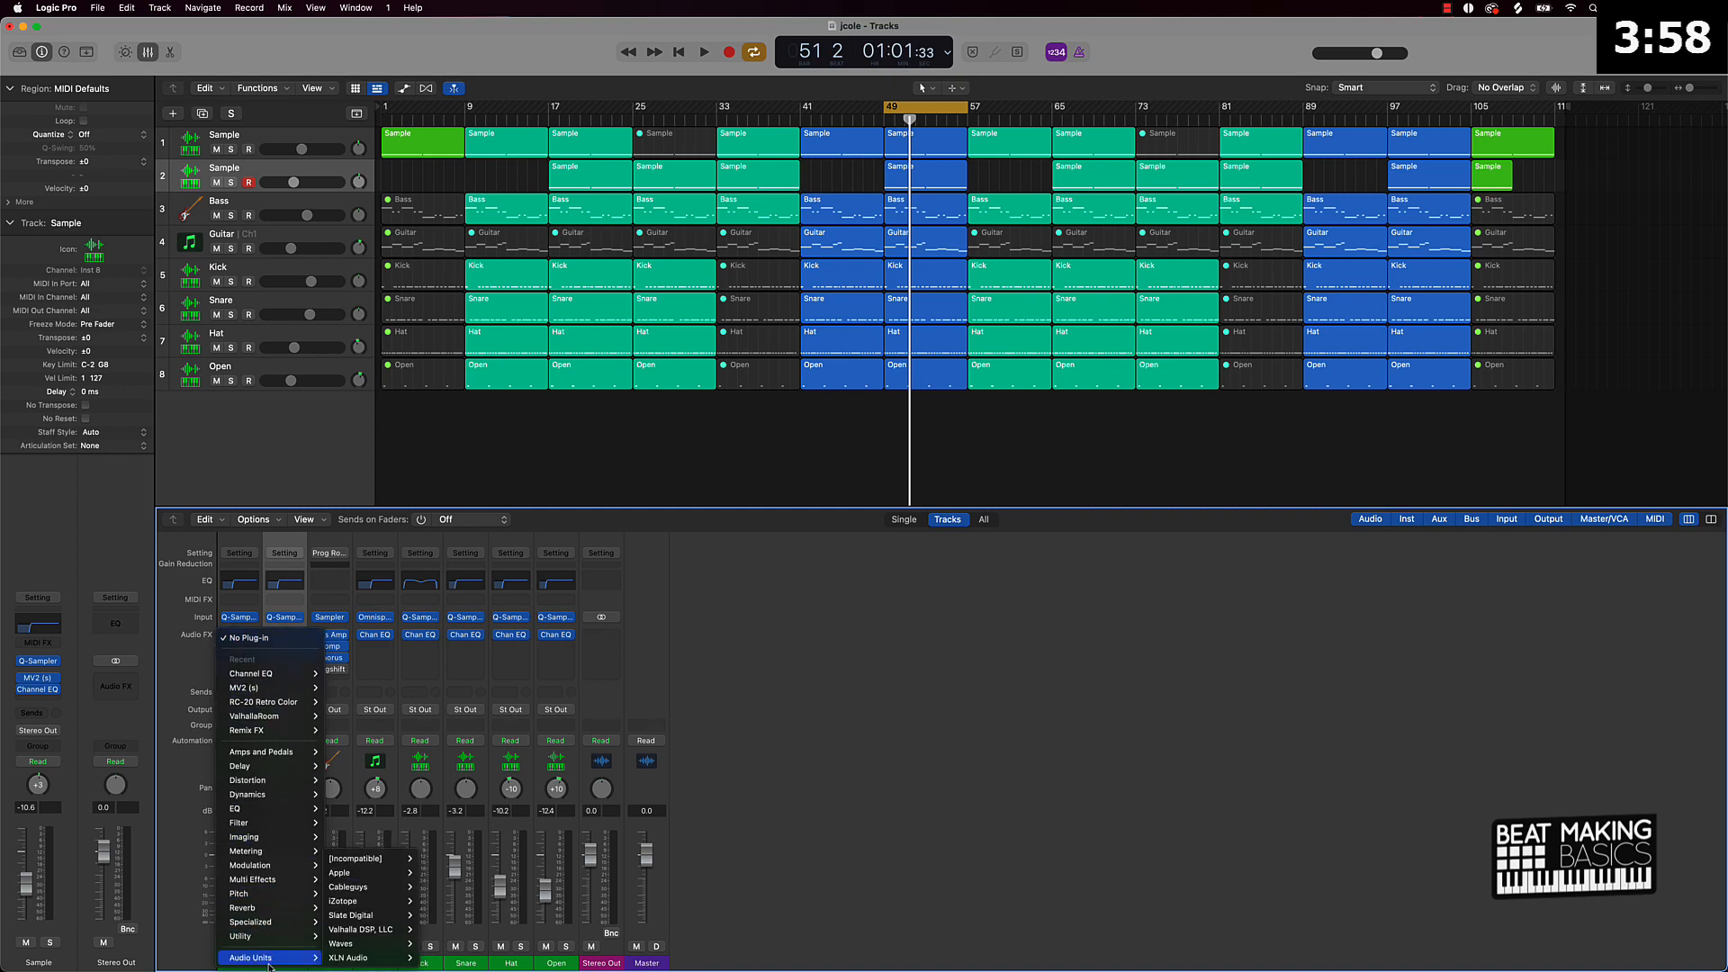
pyautogui.moveTo(403, 919)
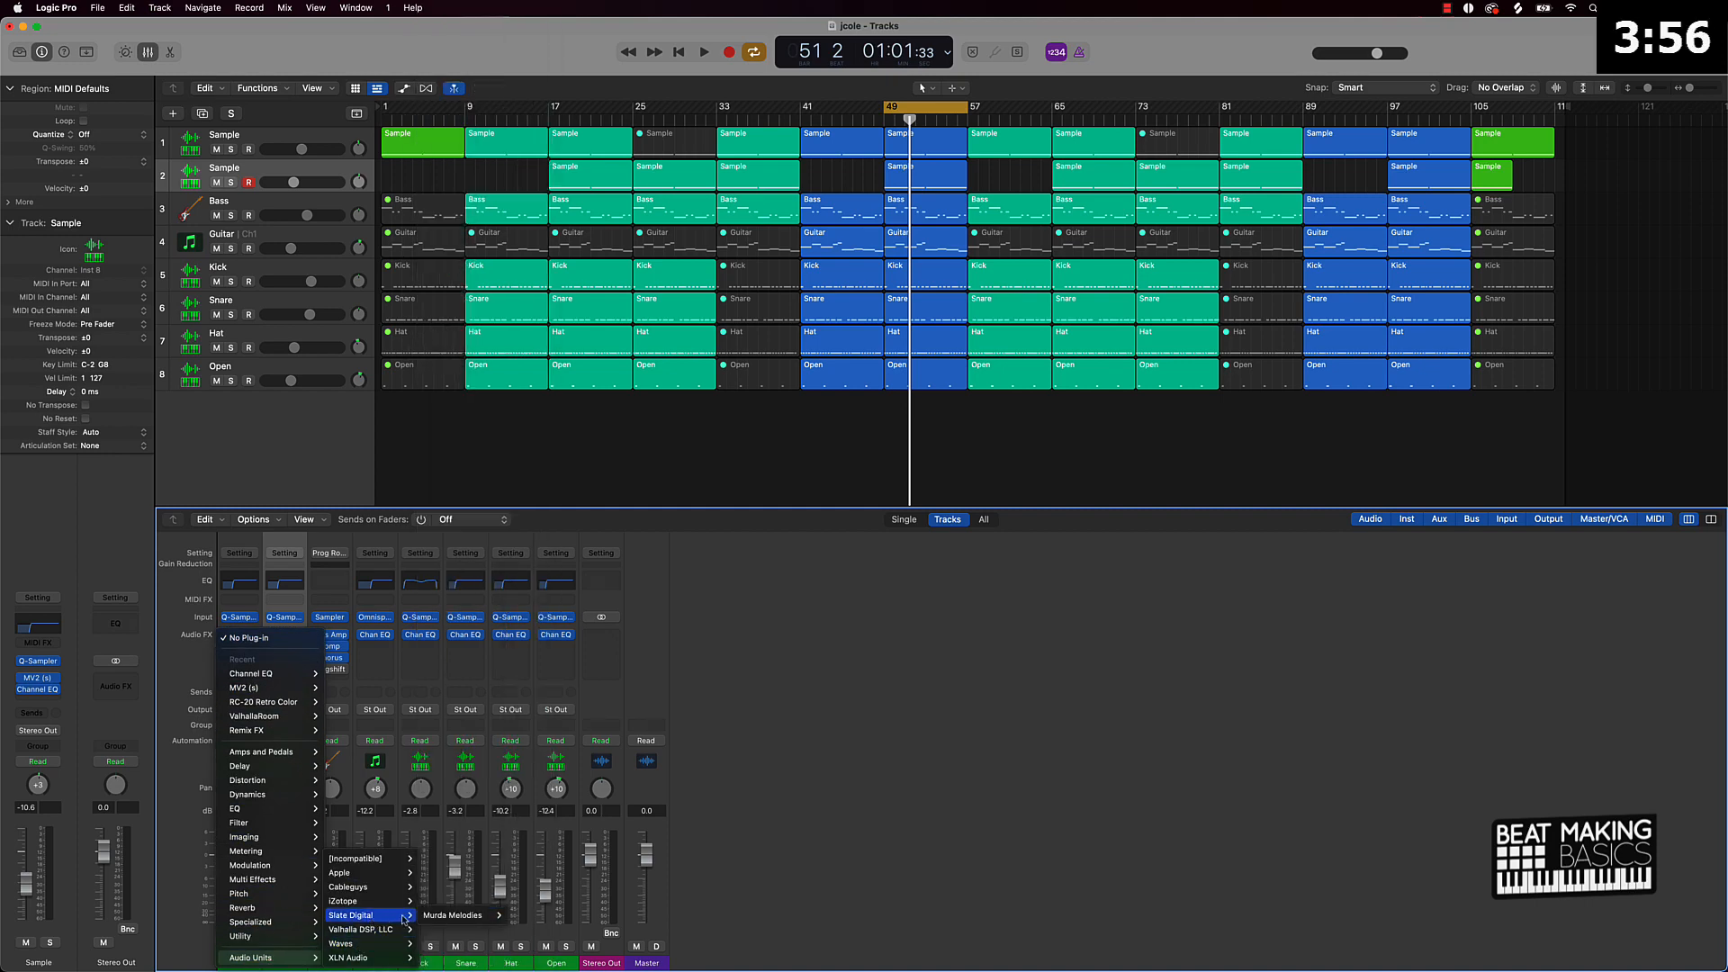
pyautogui.click(519, 916)
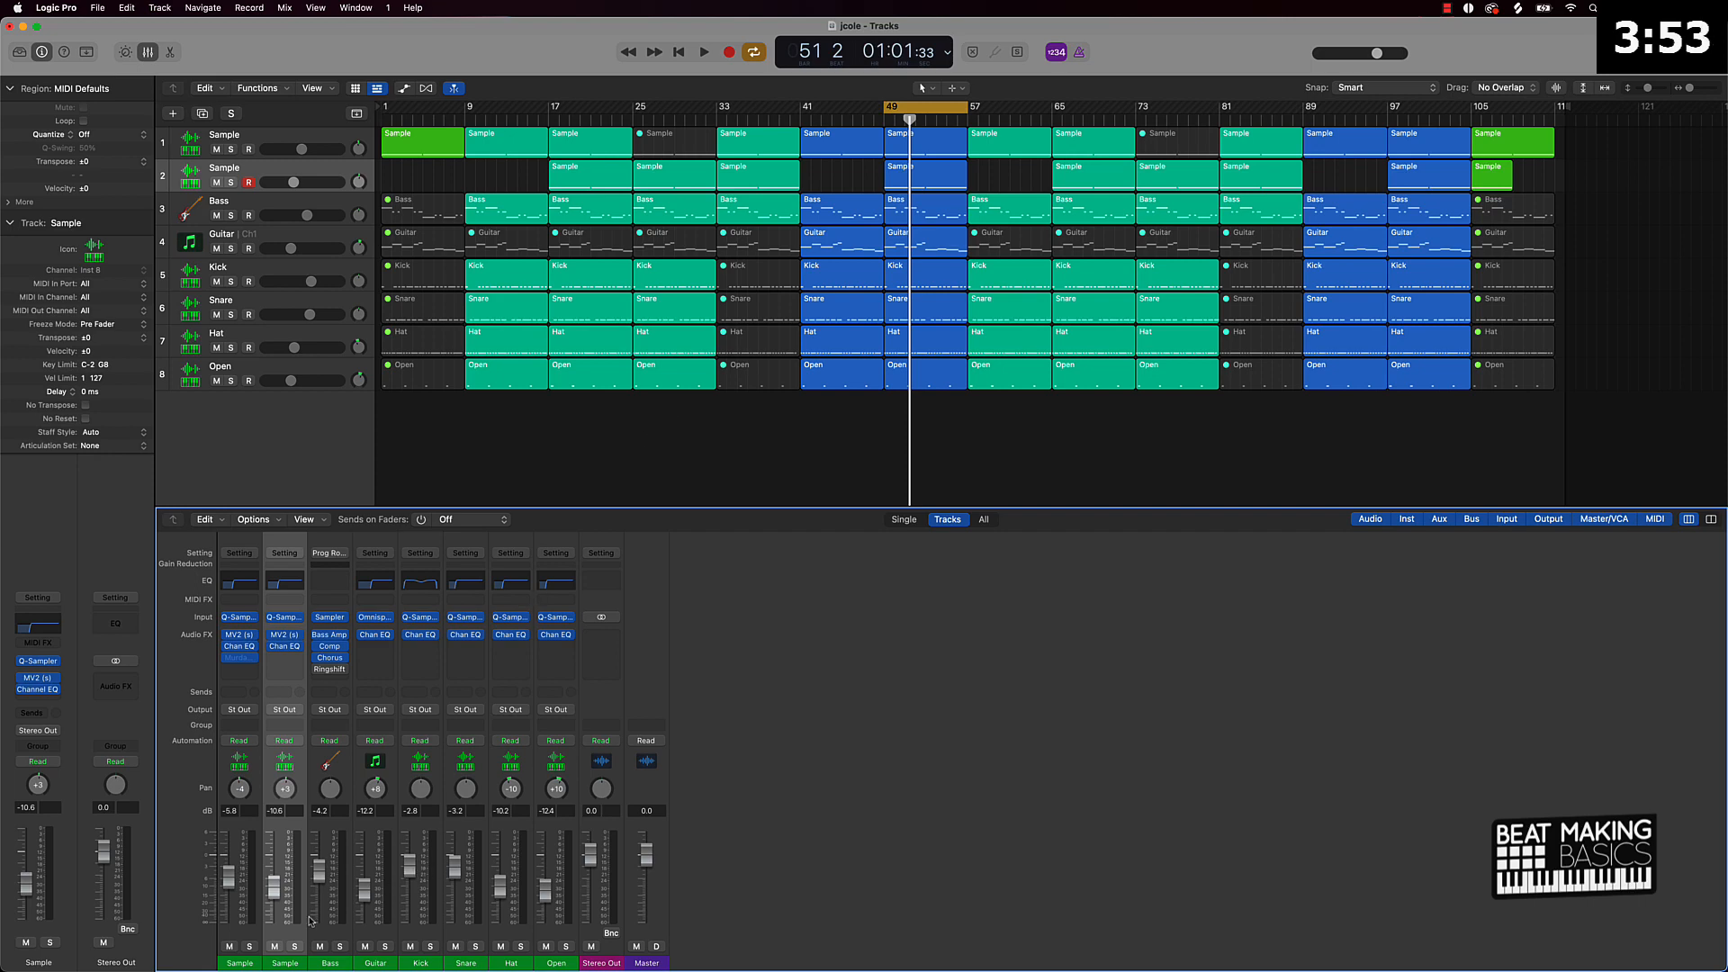
# Mute the second Sample and Guitar tracks, and open the first Sample's Murda Melodies plug-in for listening.
pyautogui.click(275, 946)
pyautogui.click(363, 946)
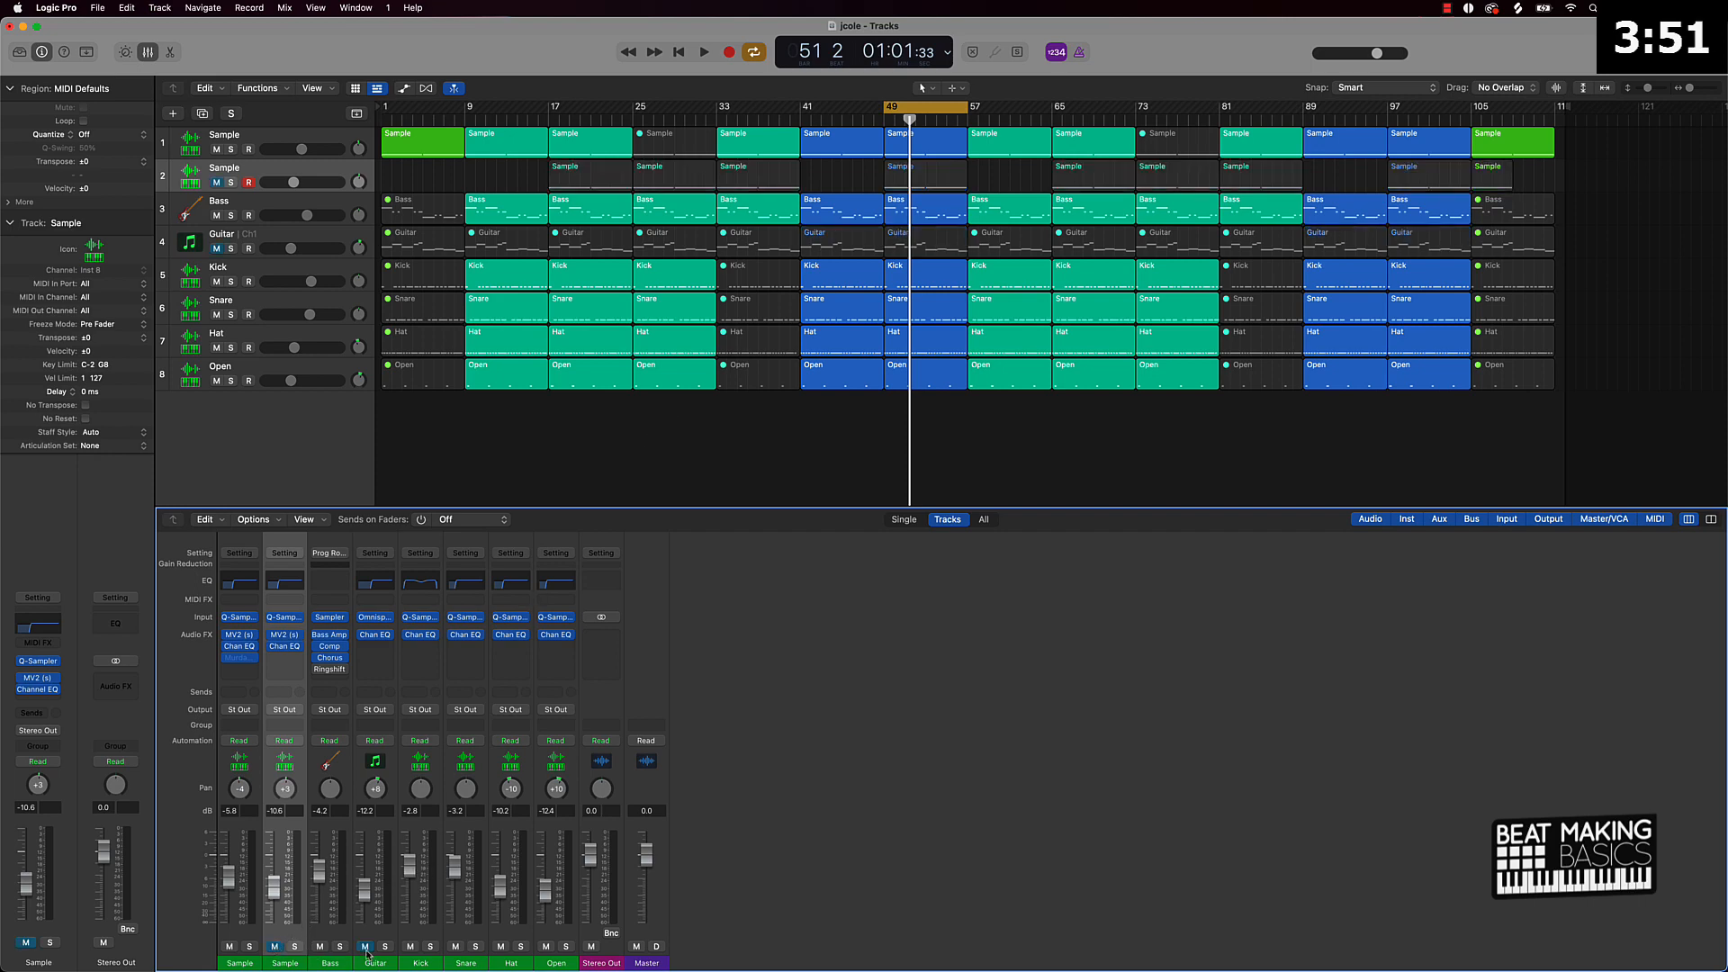
pyautogui.click(239, 657)
pyautogui.press('space')
pyautogui.press('space')
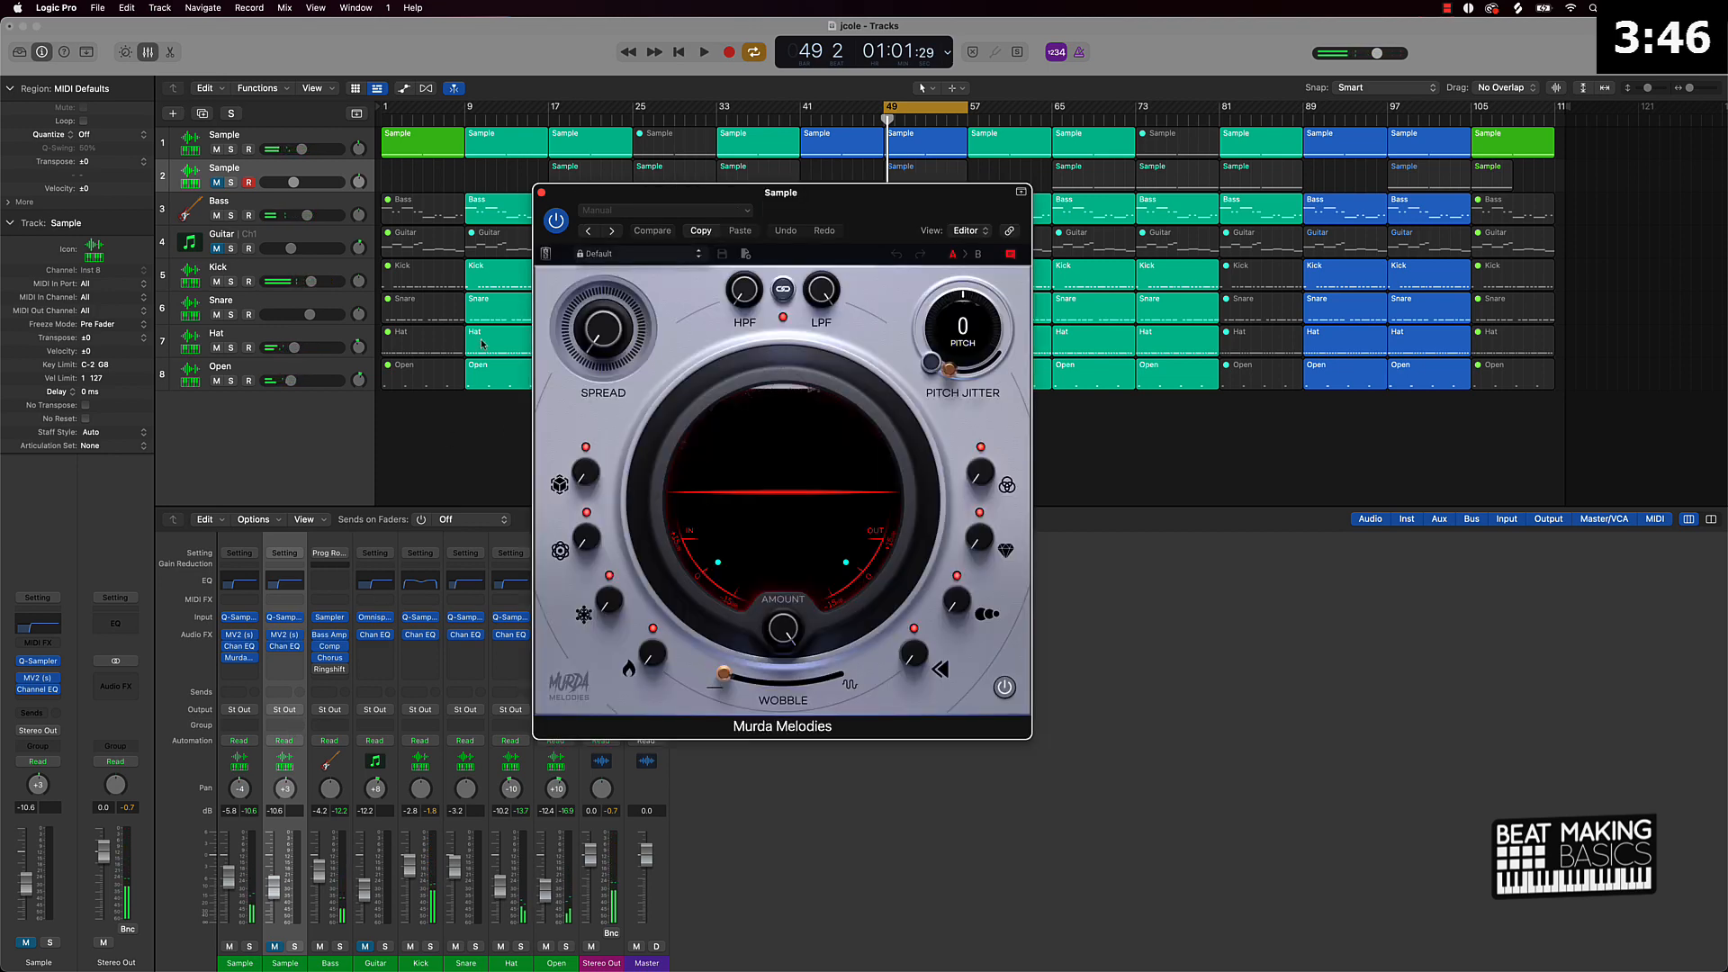
# Play the mix and add Spread, 21% Clarity, 33% Heat and 16% Ice in the first Sample's Murda Melodies plug-in.
pyautogui.press('space')
pyautogui.moveTo(595, 269); pyautogui.dragTo(595, 223)
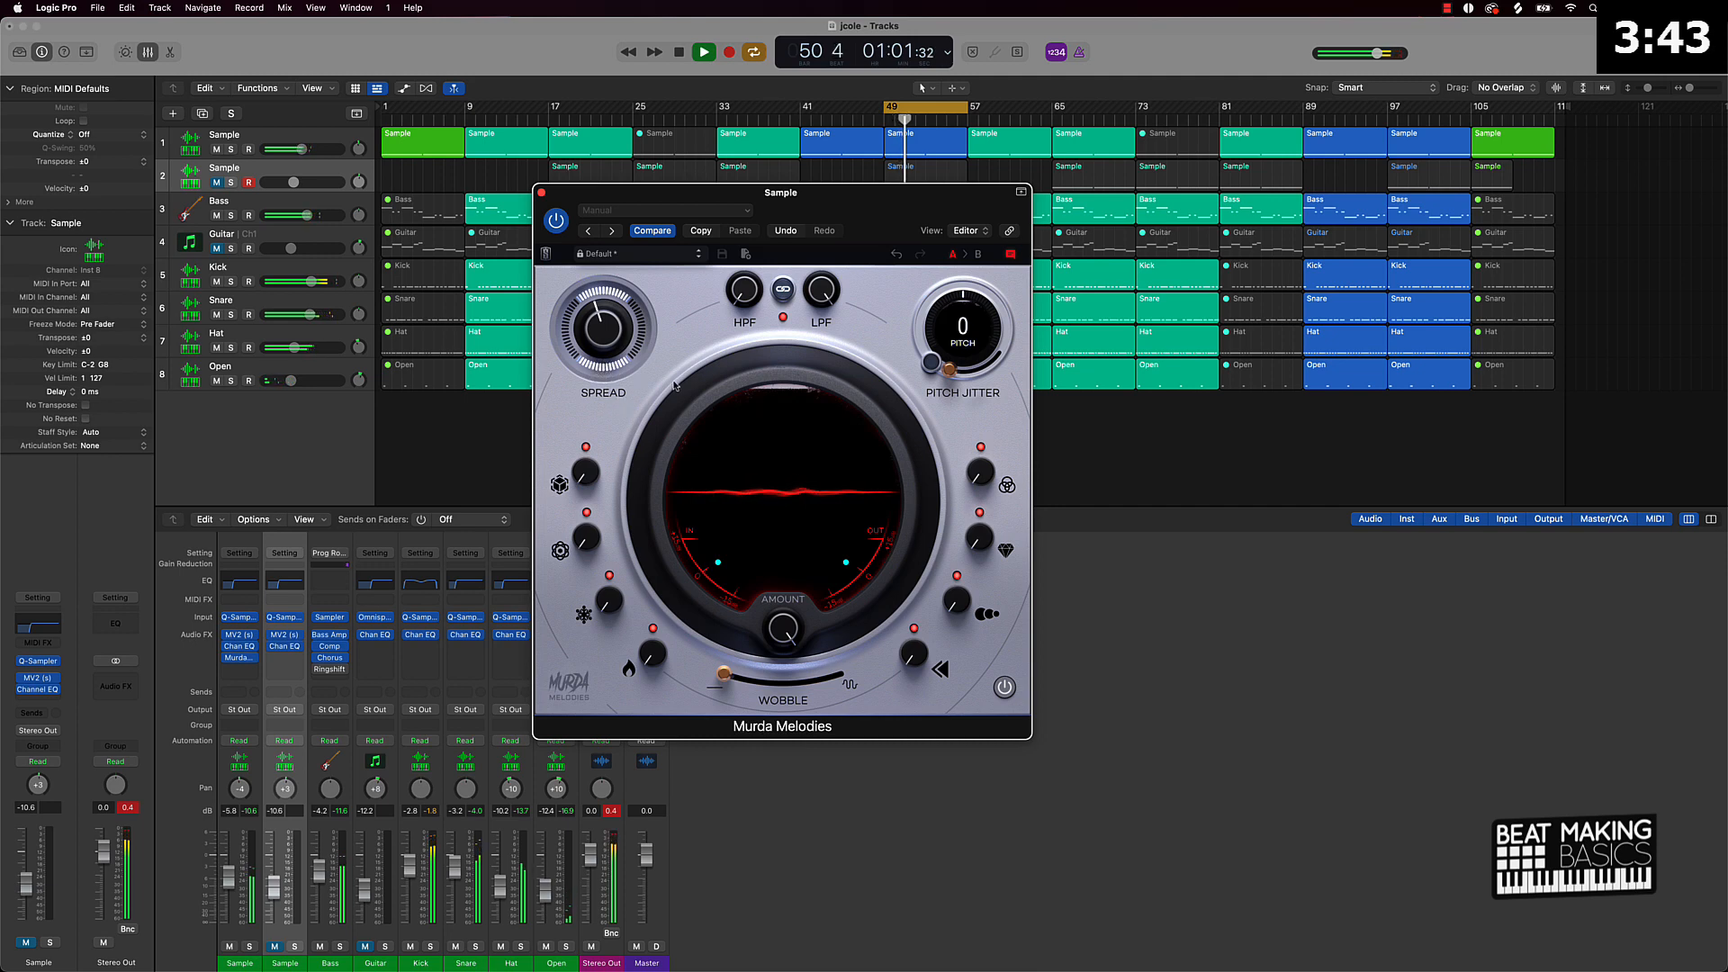
pyautogui.moveTo(990, 546)
pyautogui.mouseDown()
pyautogui.moveTo(928, 576)
pyautogui.moveTo(975, 546)
pyautogui.mouseUp()
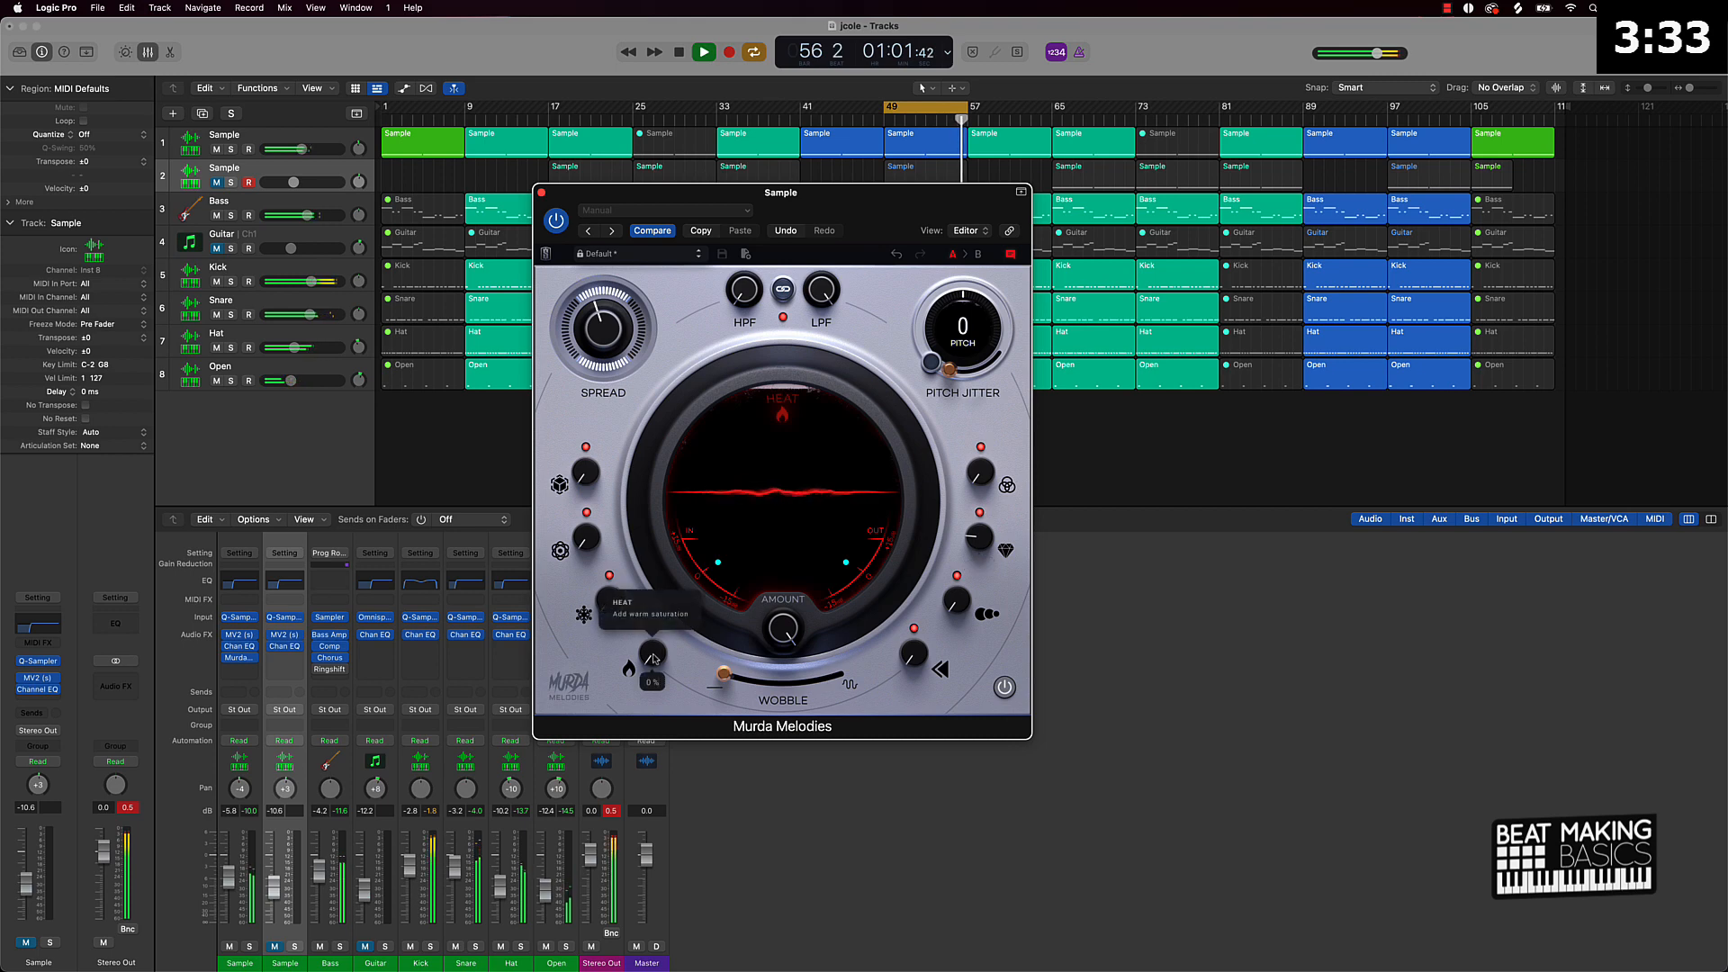
pyautogui.moveTo(654, 660); pyautogui.dragTo(670, 731)
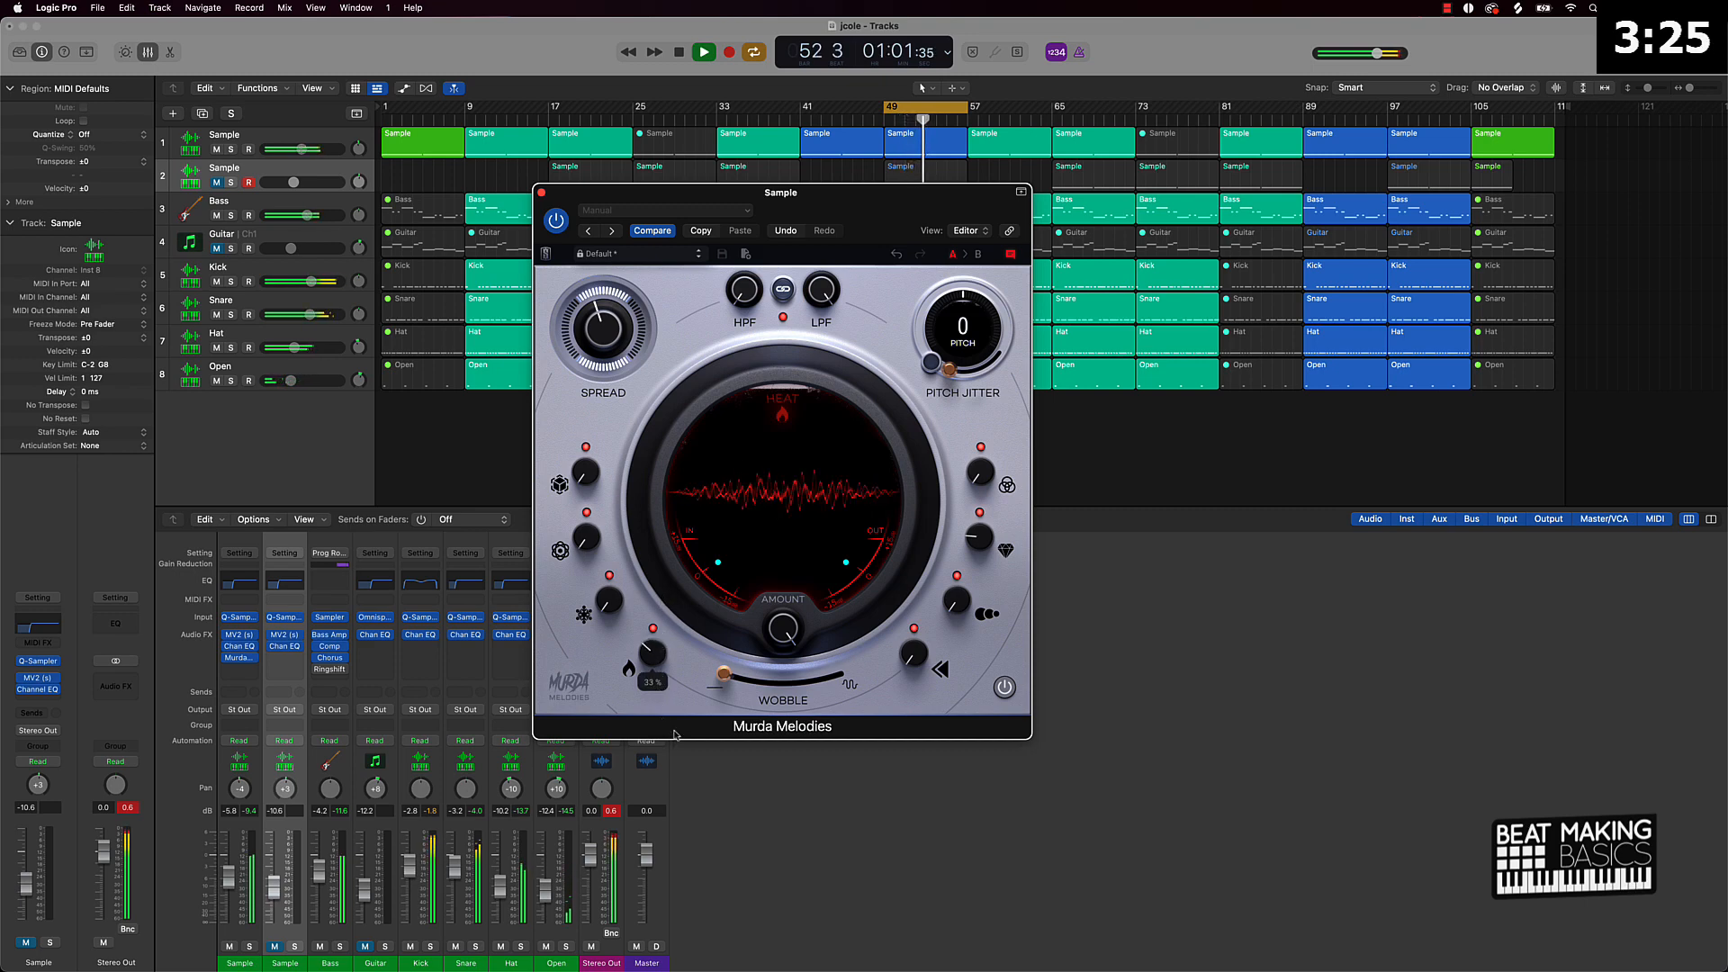
pyautogui.moveTo(604, 604); pyautogui.dragTo(601, 564)
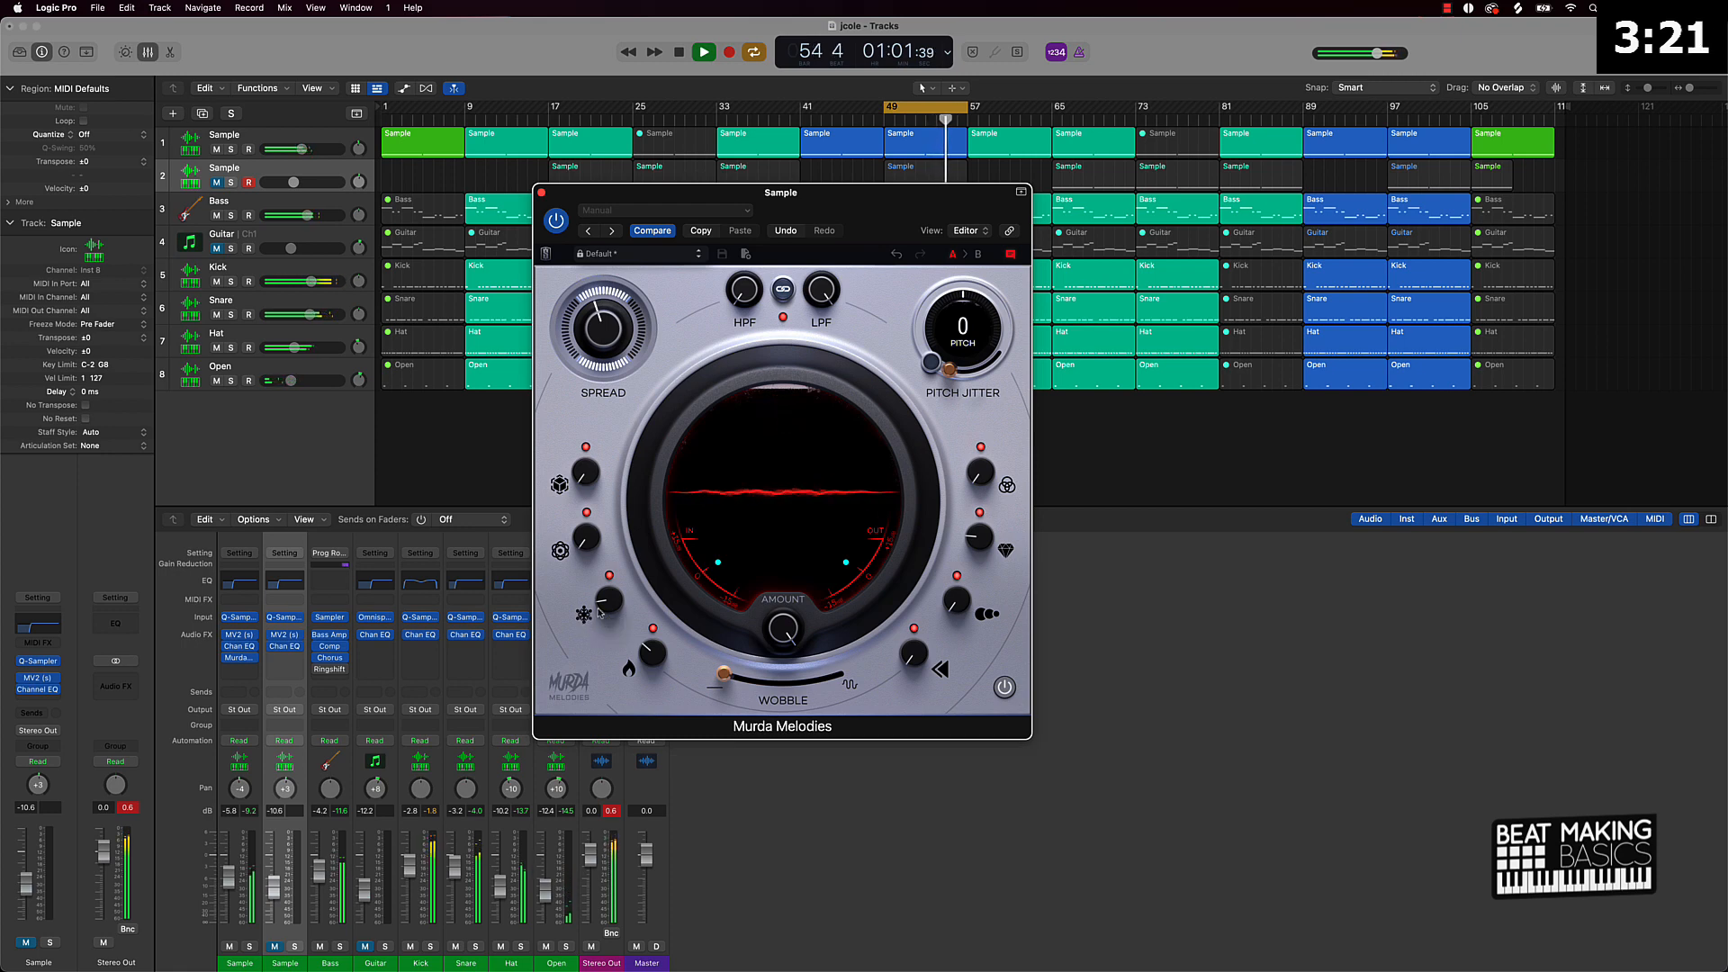
pyautogui.moveTo(610, 604)
pyautogui.press('space')
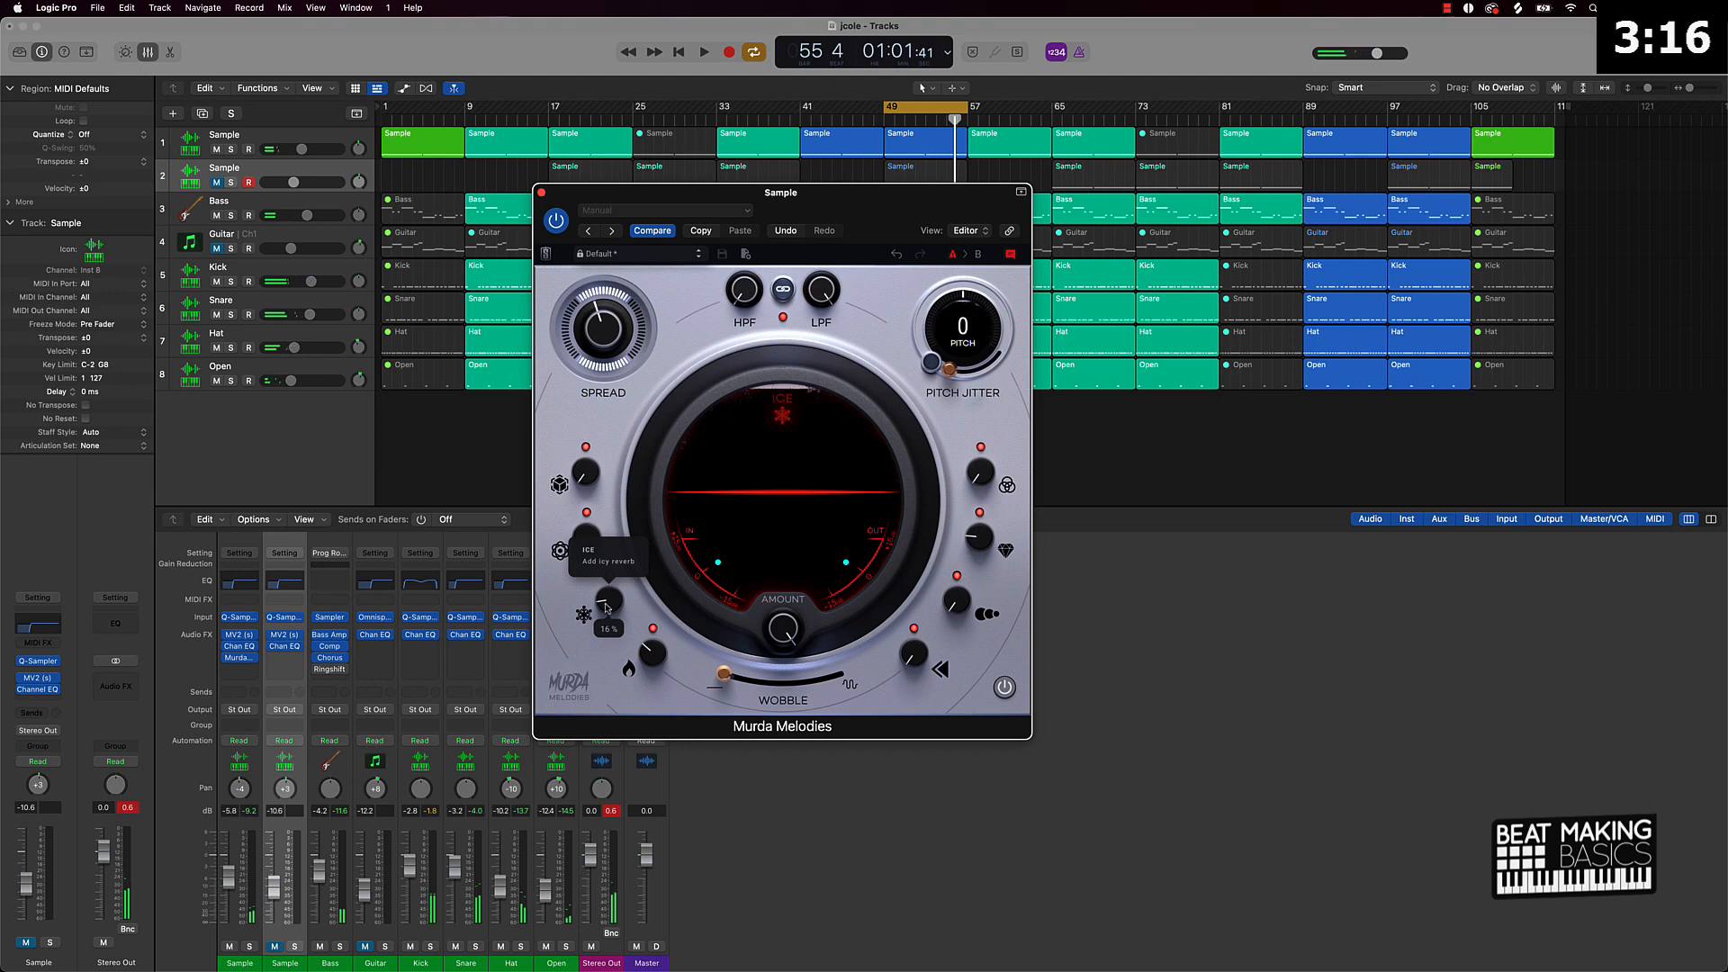
# Review the Heat, Clarity and Spread amounts, raise Spread to 49%, and close the first Sample's Murda Melodies plug-in.
pyautogui.moveTo(645, 658)
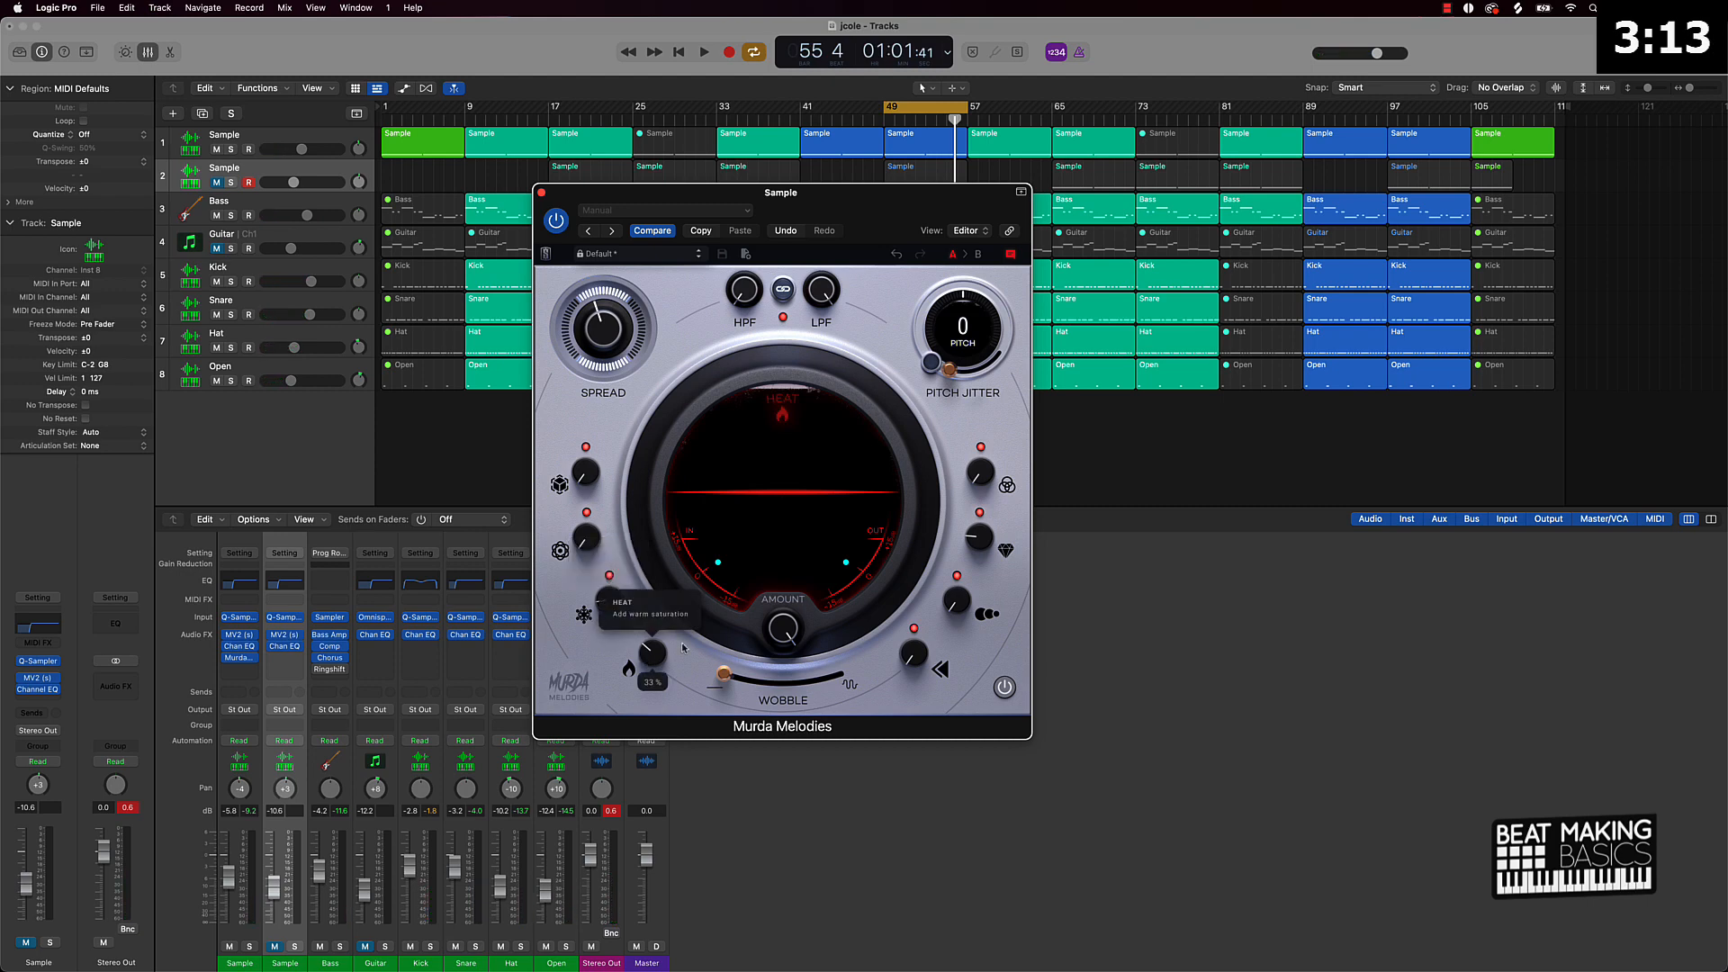
pyautogui.moveTo(977, 543)
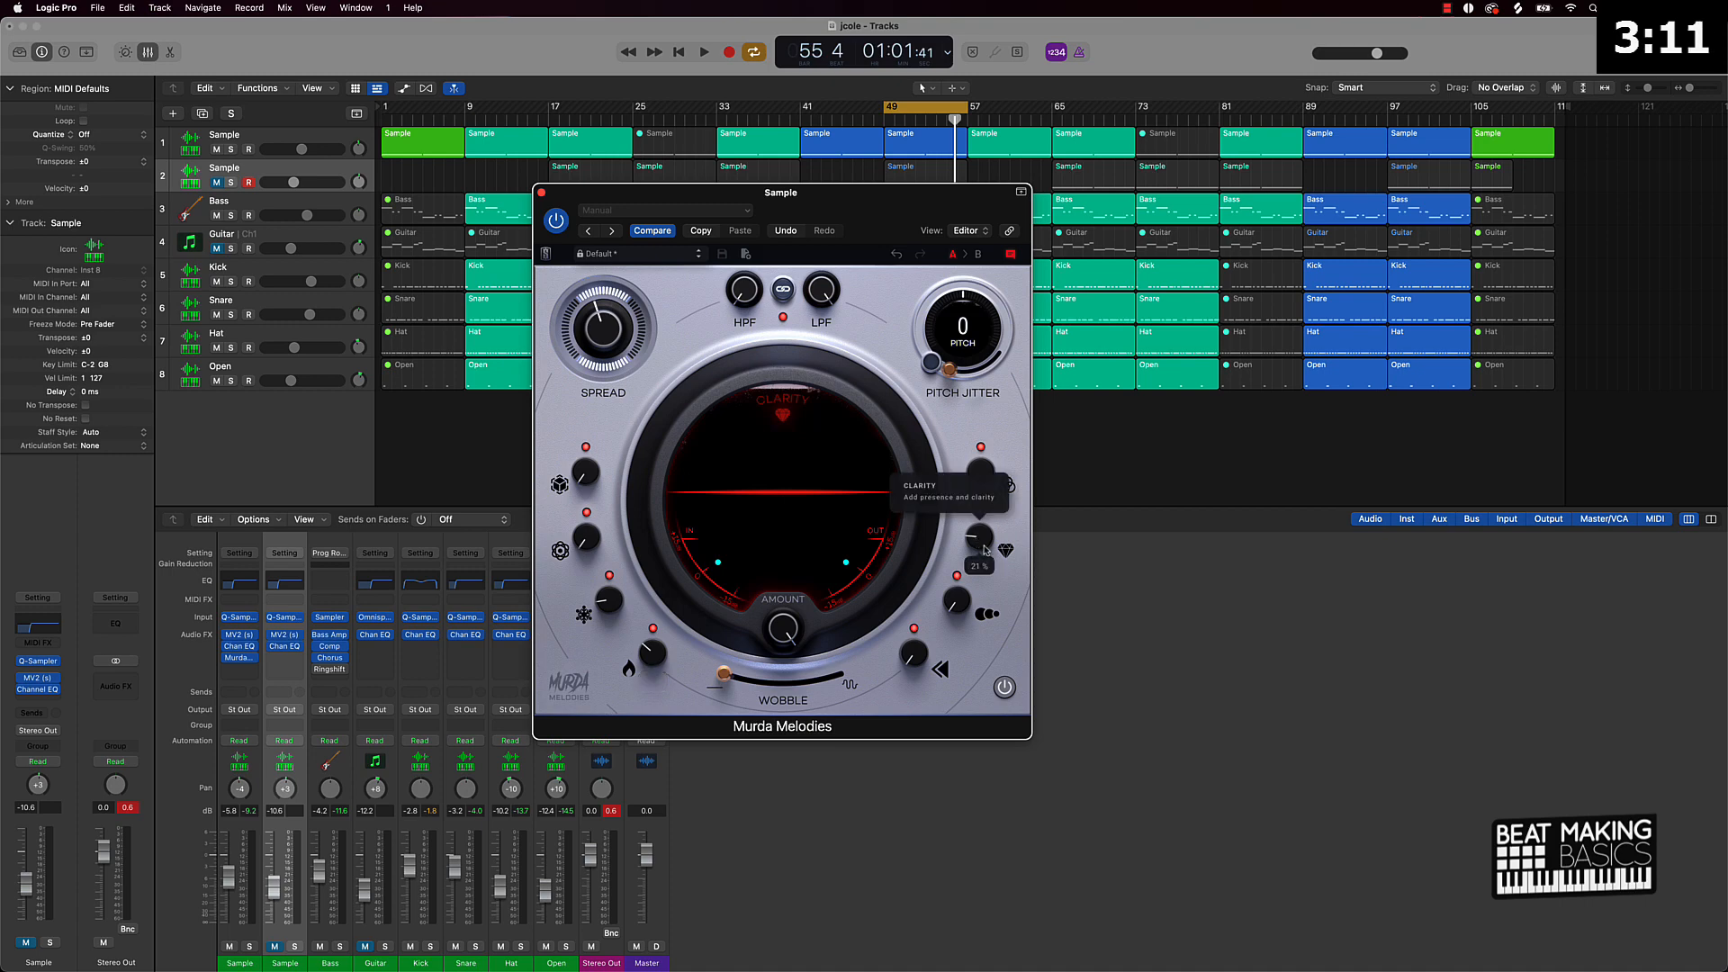
pyautogui.moveTo(597, 316)
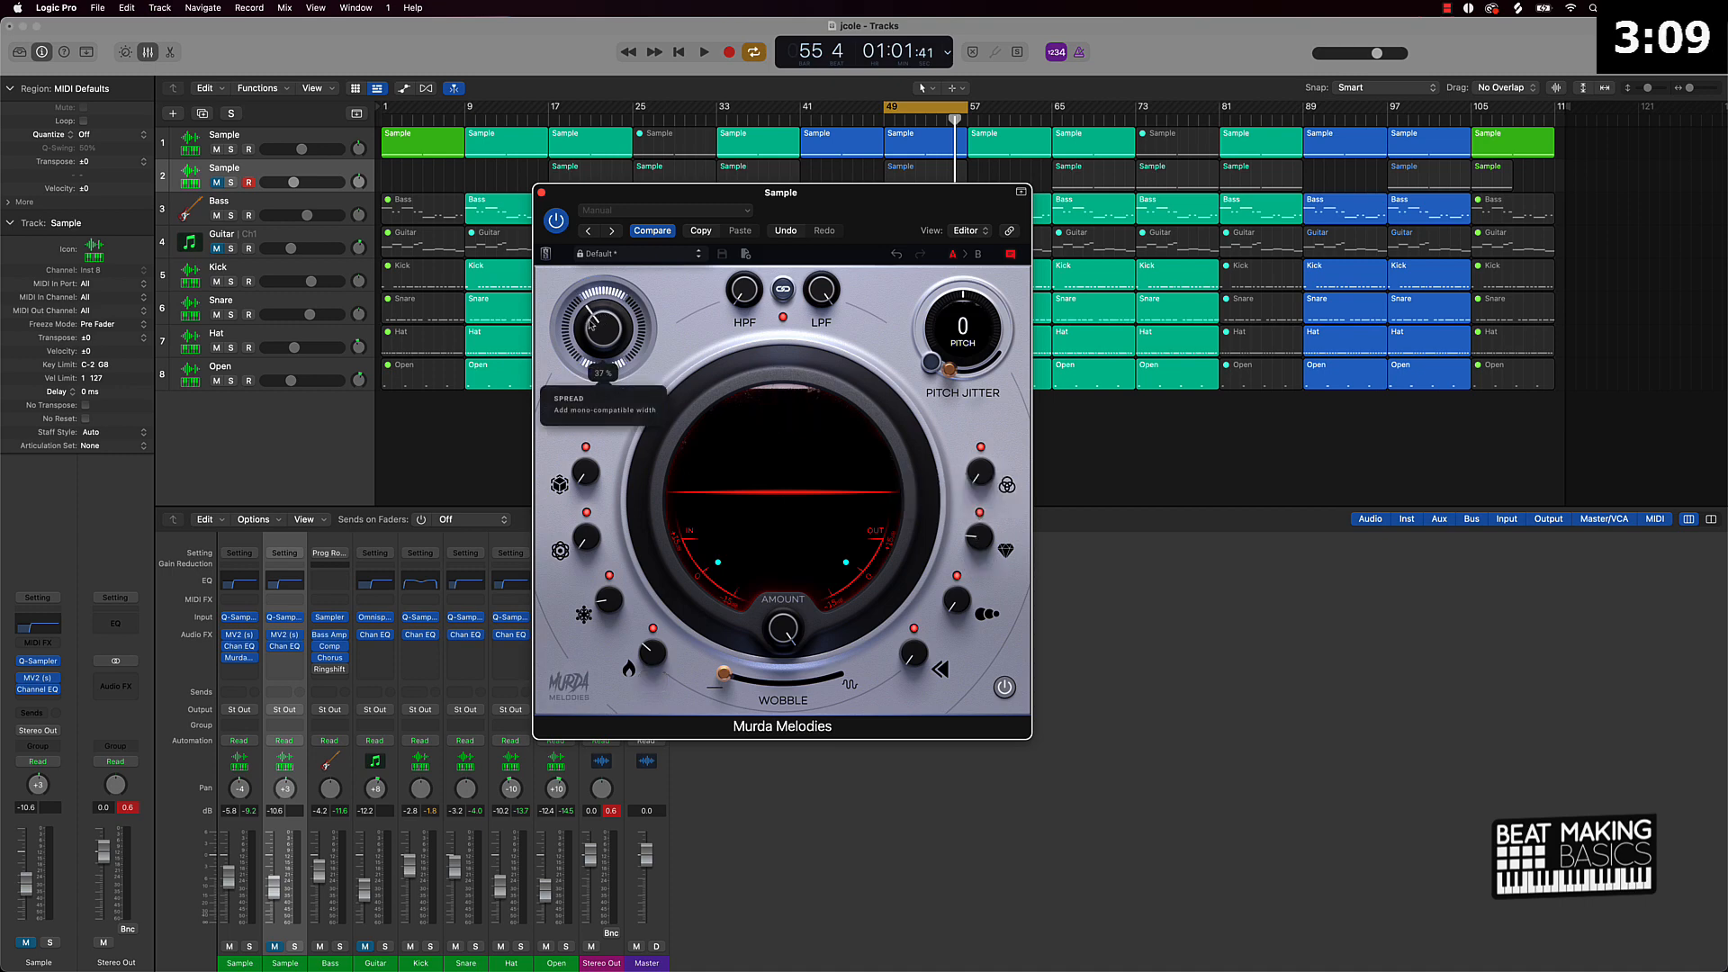
pyautogui.moveTo(591, 325); pyautogui.dragTo(603, 304)
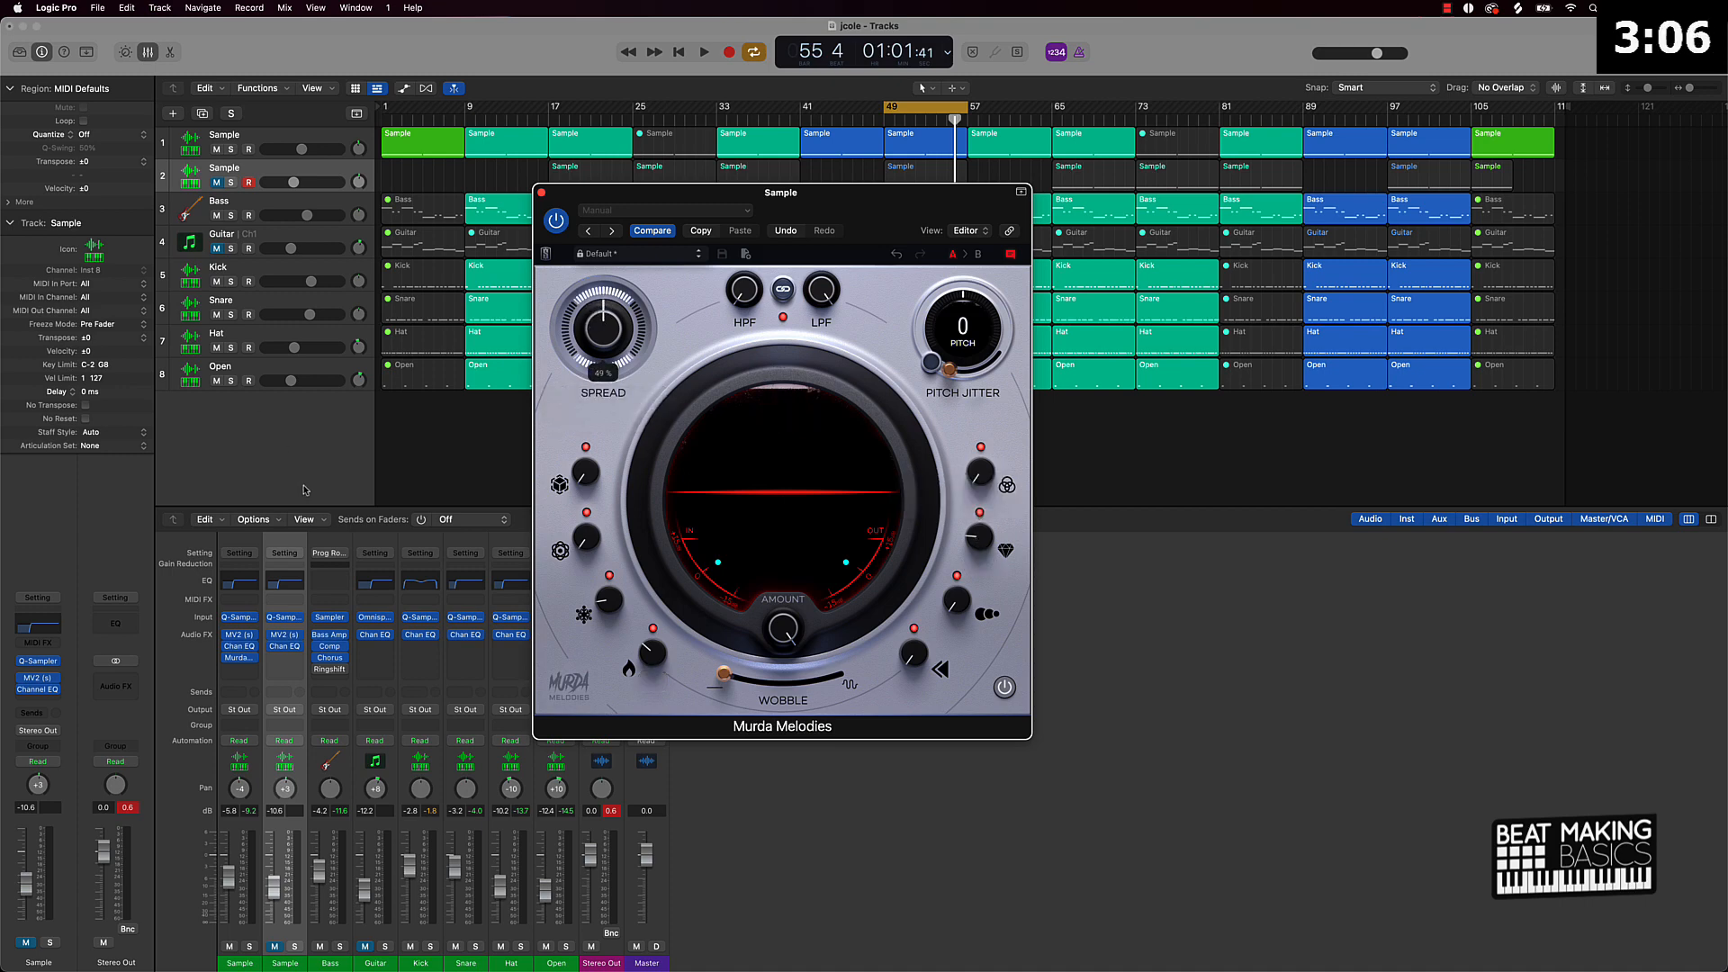
pyautogui.click(541, 193)
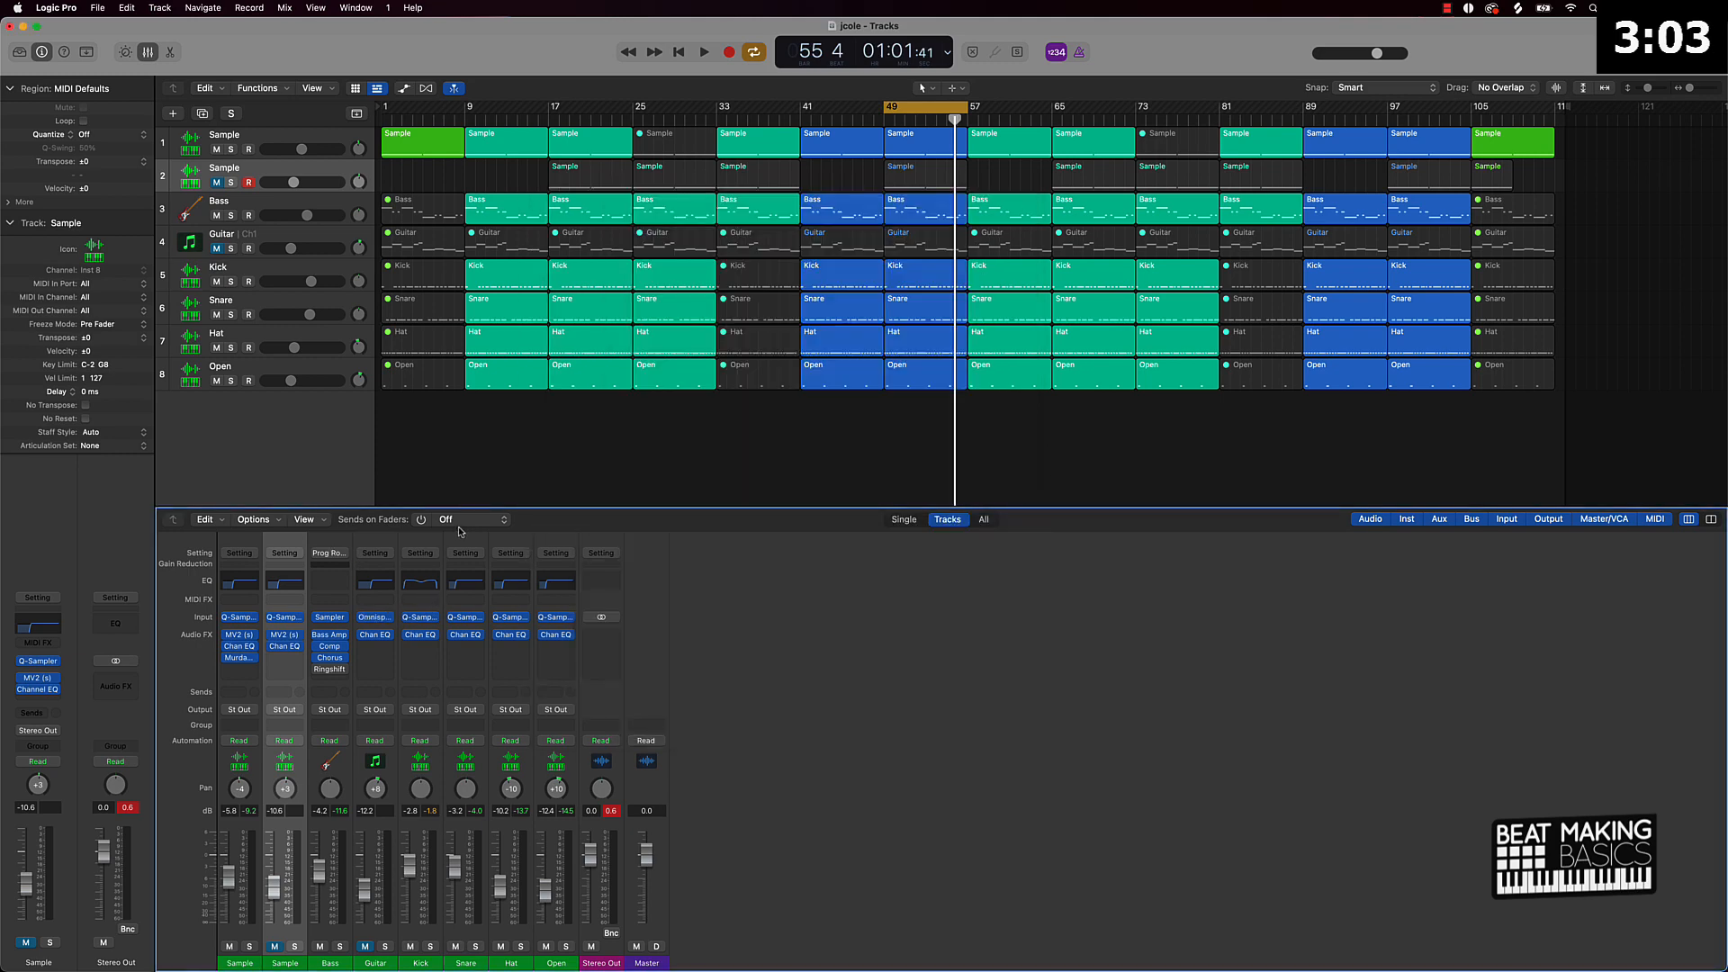
# Clear the Stereo Out peak level and insert the Waves Smack Attack (s) plug-in there with Guard set to Clip.
pyautogui.click(611, 812)
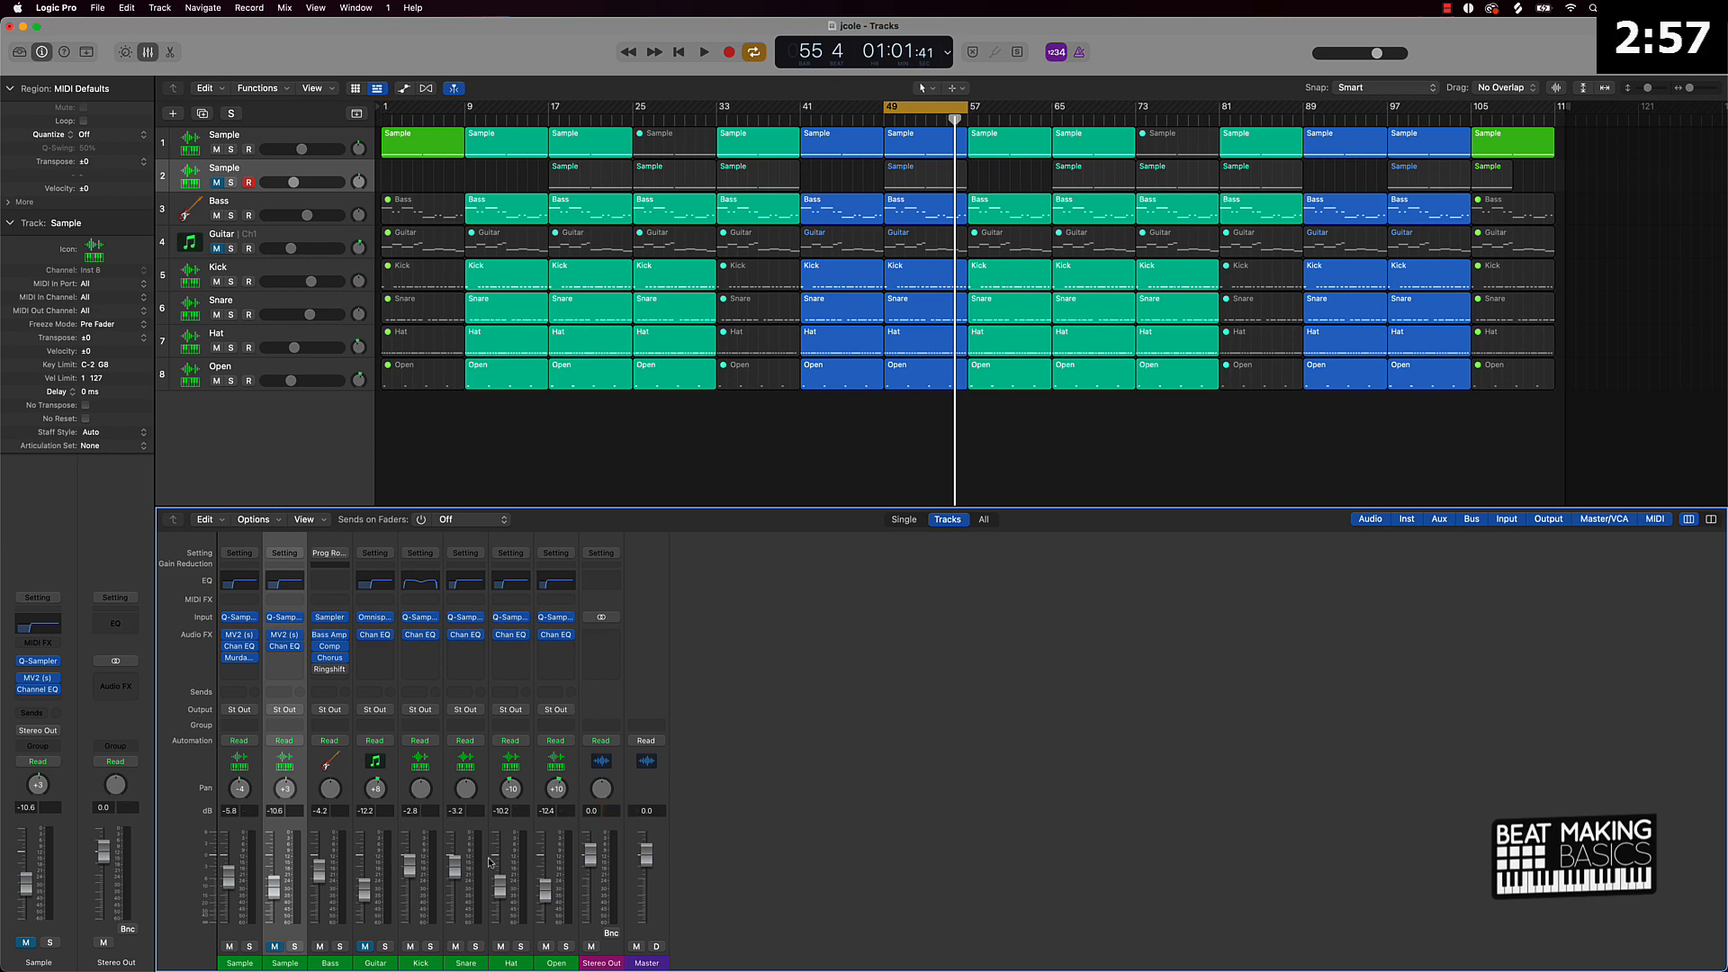
pyautogui.click(594, 637)
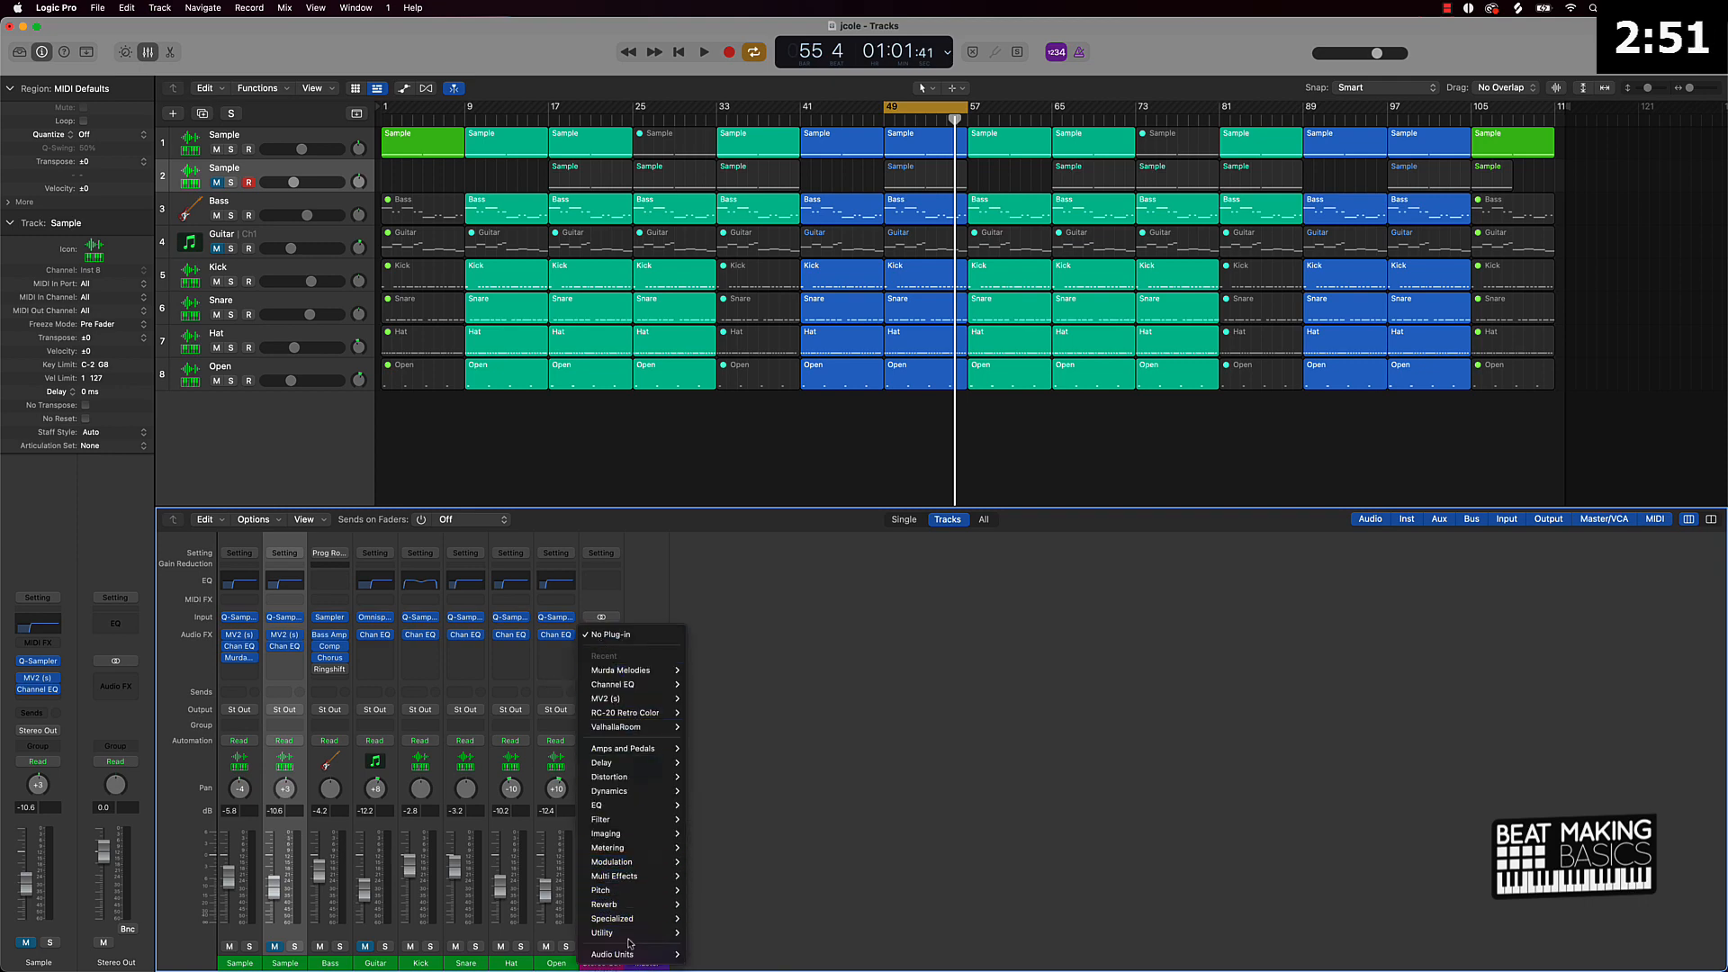
pyautogui.moveTo(630, 954)
pyautogui.moveTo(737, 945)
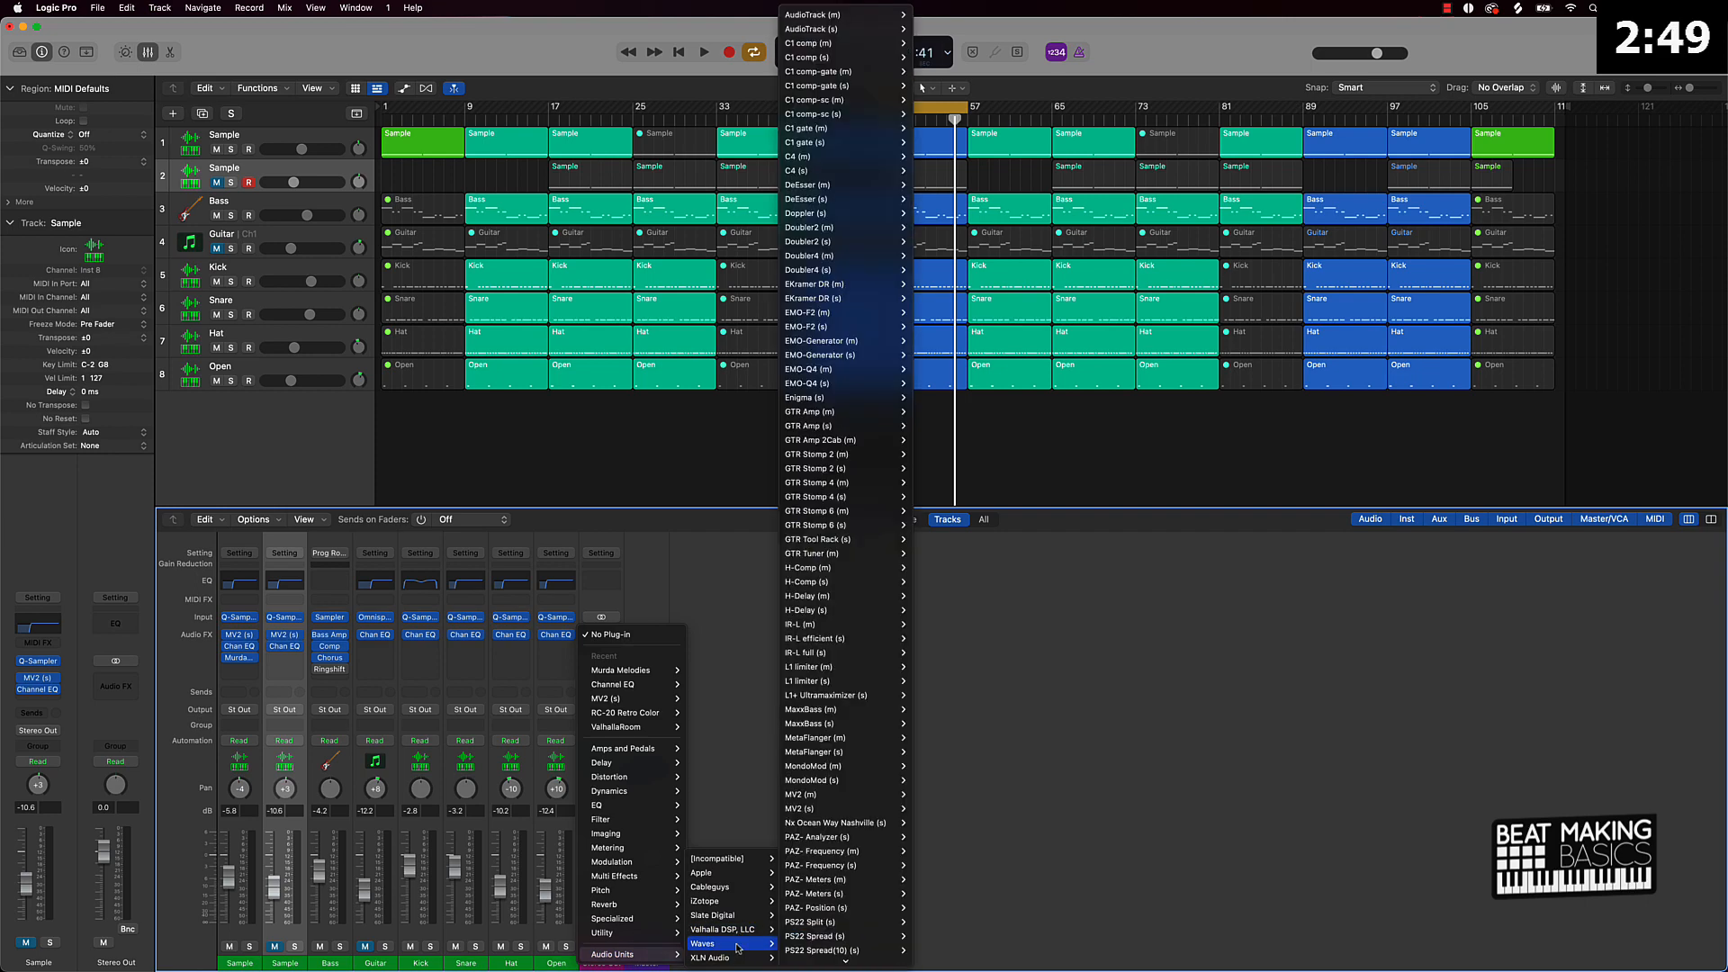
pyautogui.scroll(-10, 872, 866)
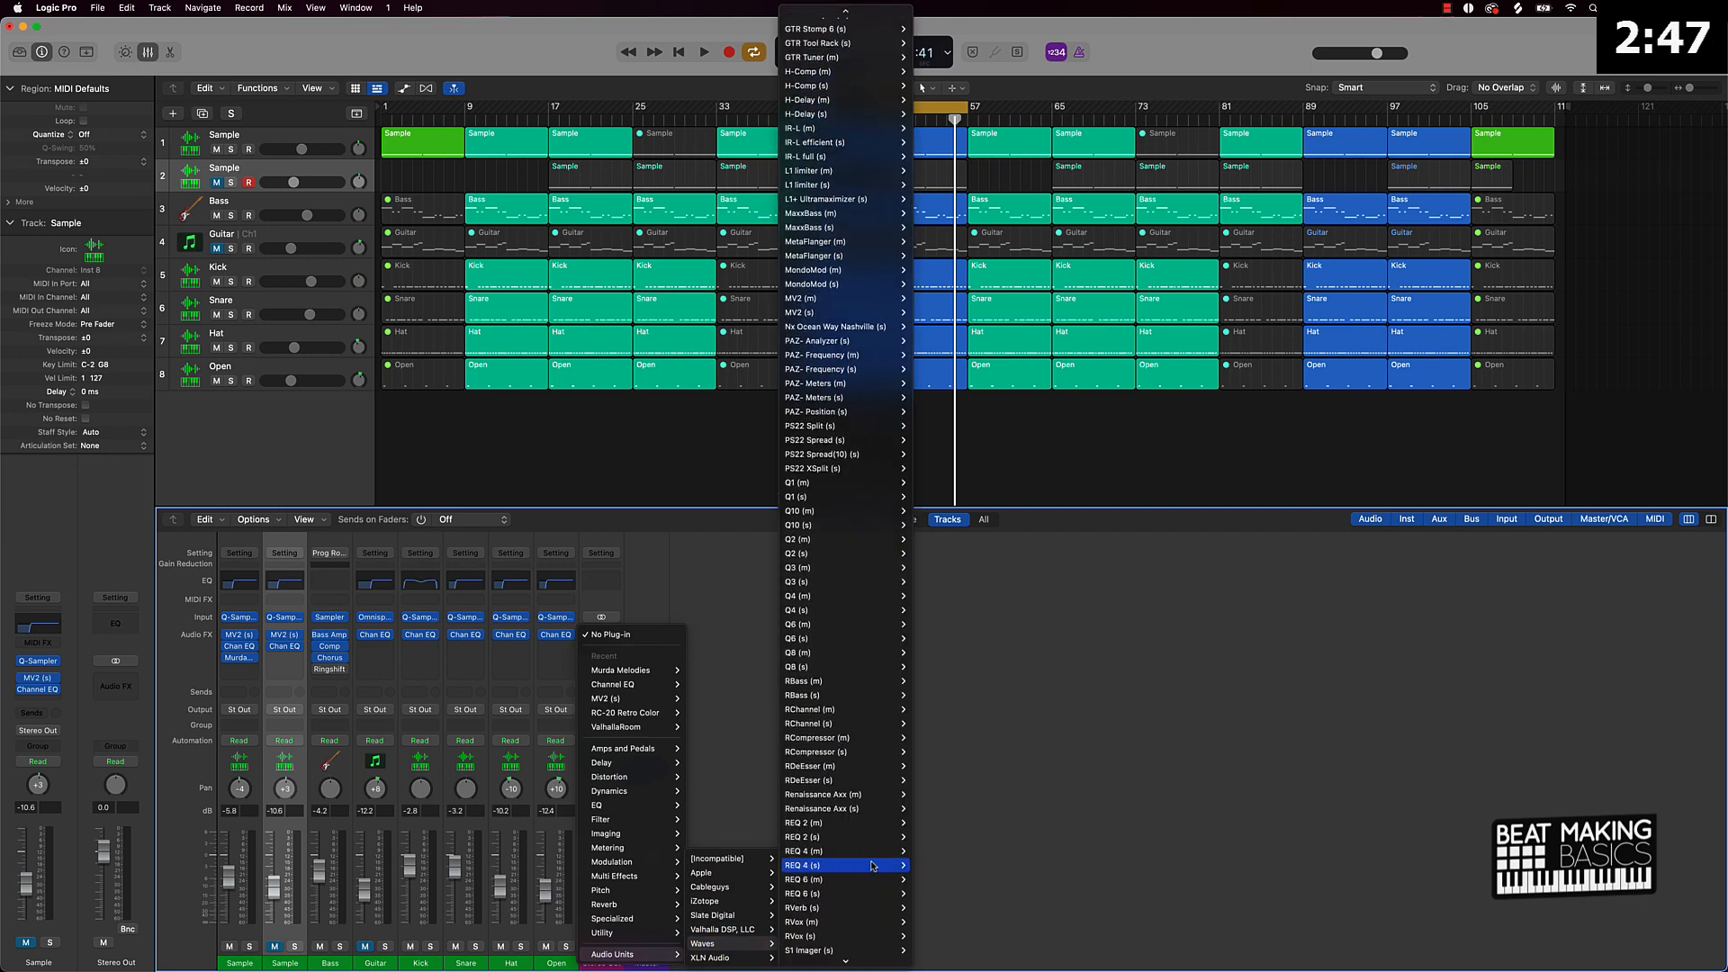
pyautogui.scroll(-5, 871, 866)
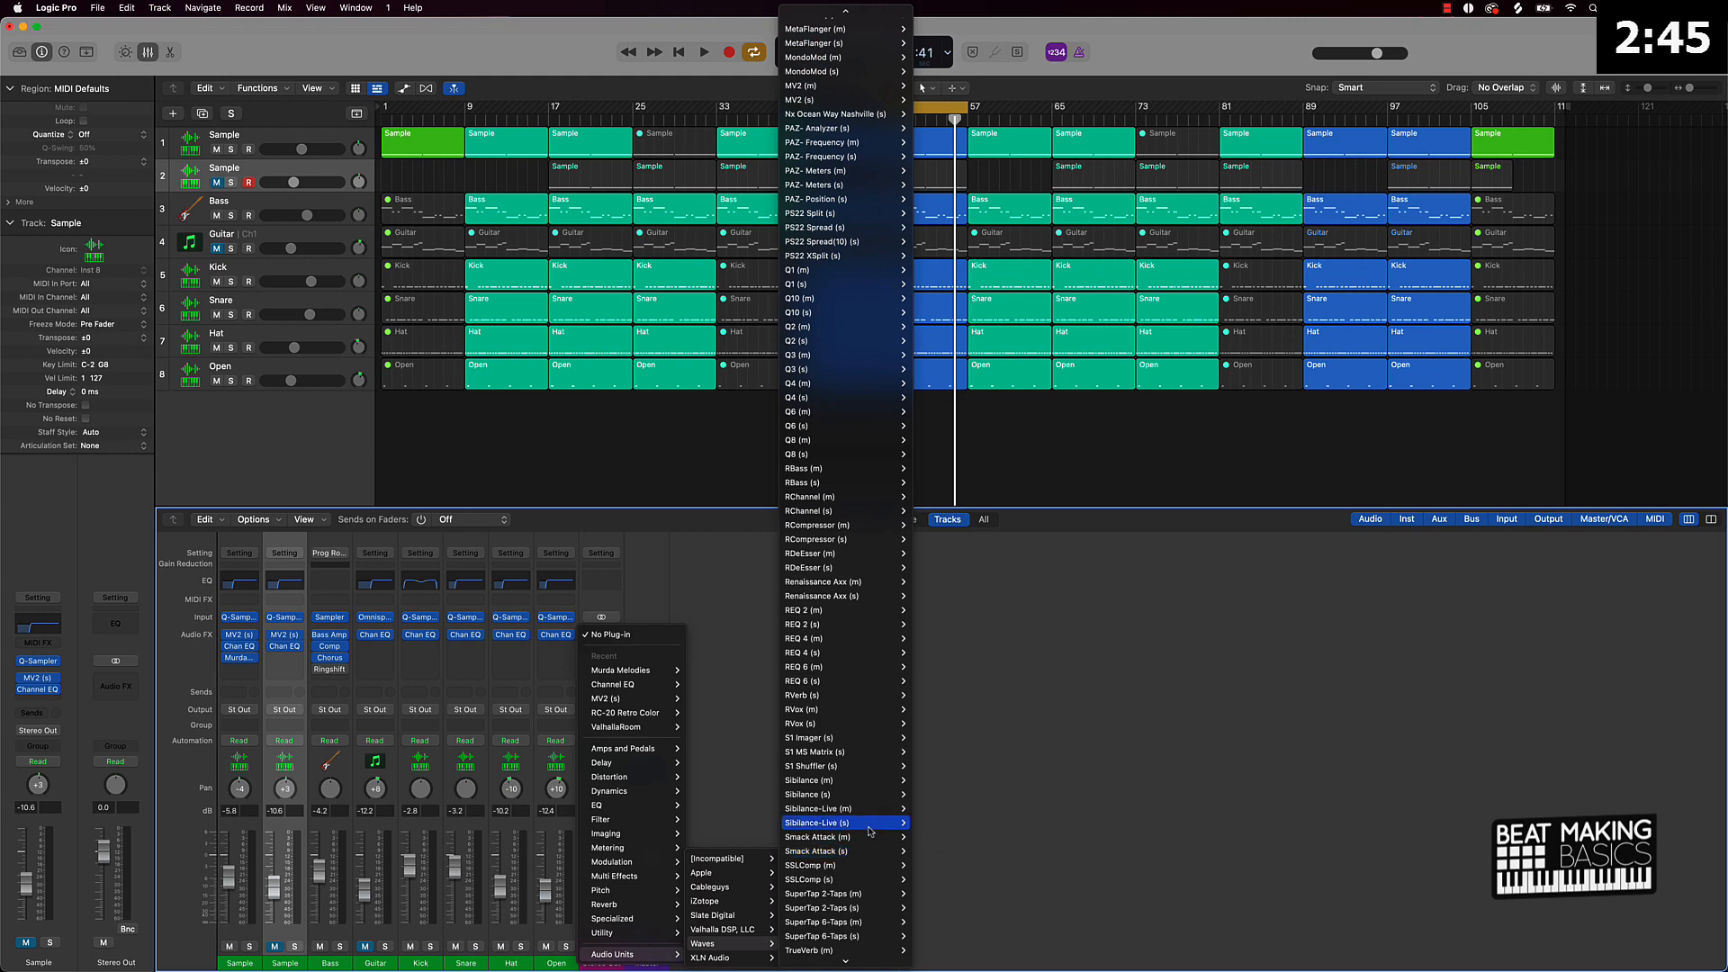
pyautogui.scroll(-1, 854, 805)
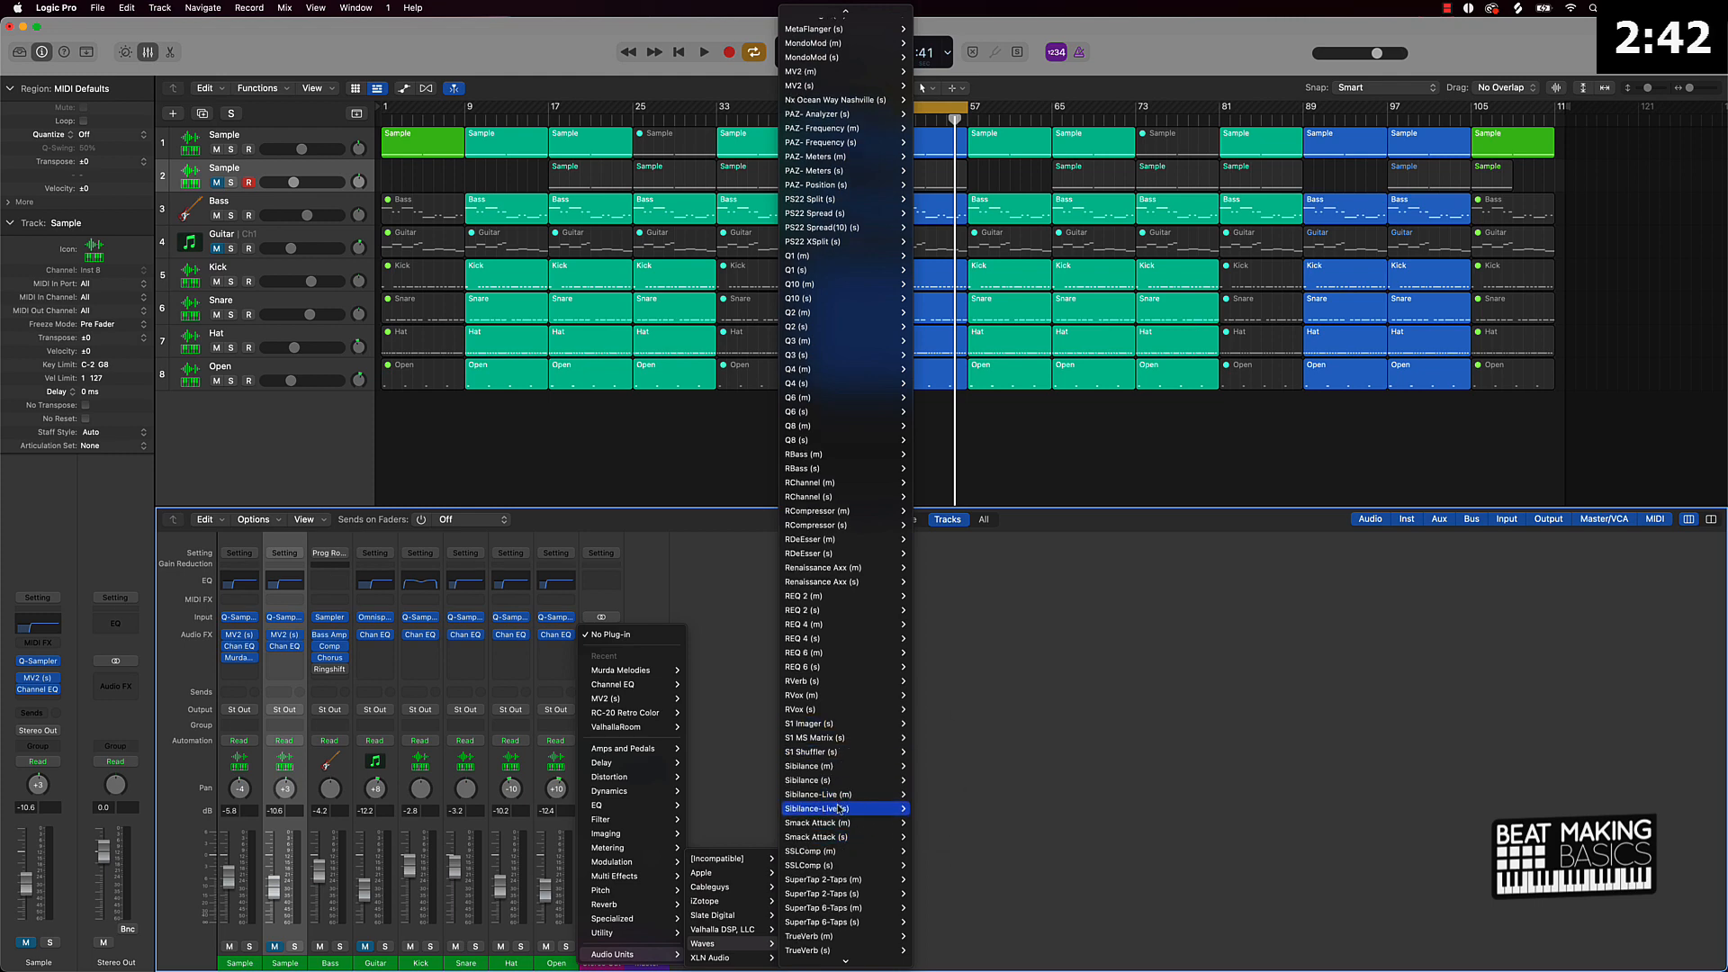
pyautogui.click(891, 837)
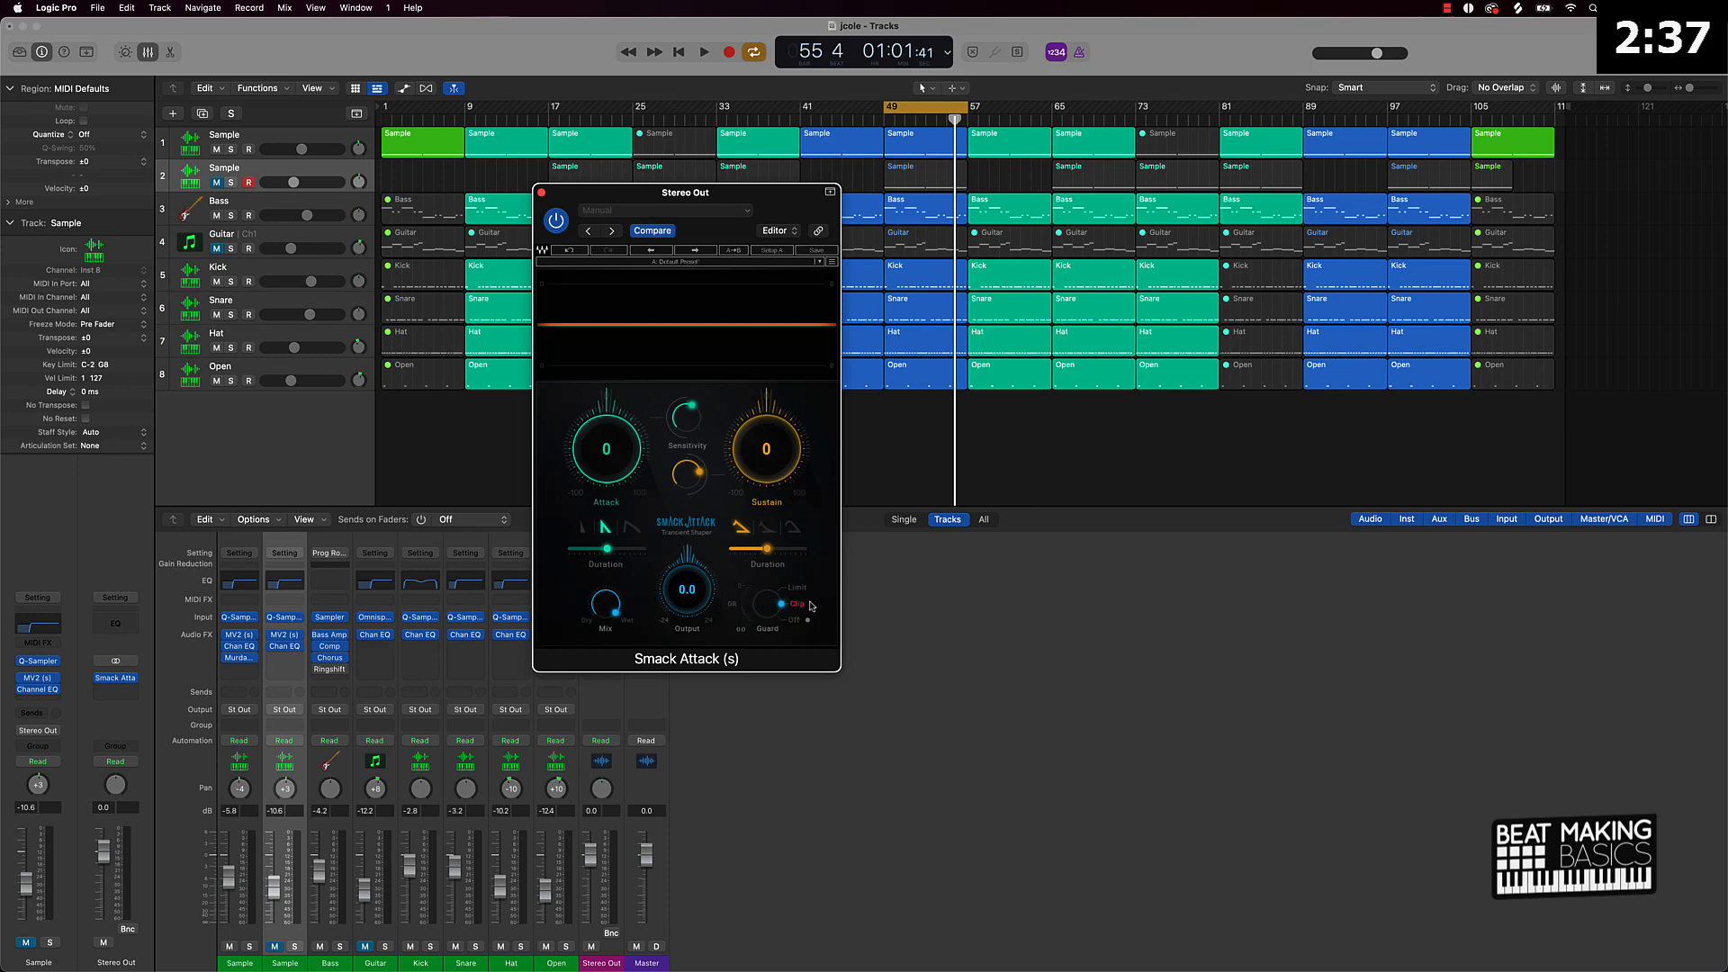
pyautogui.click(541, 192)
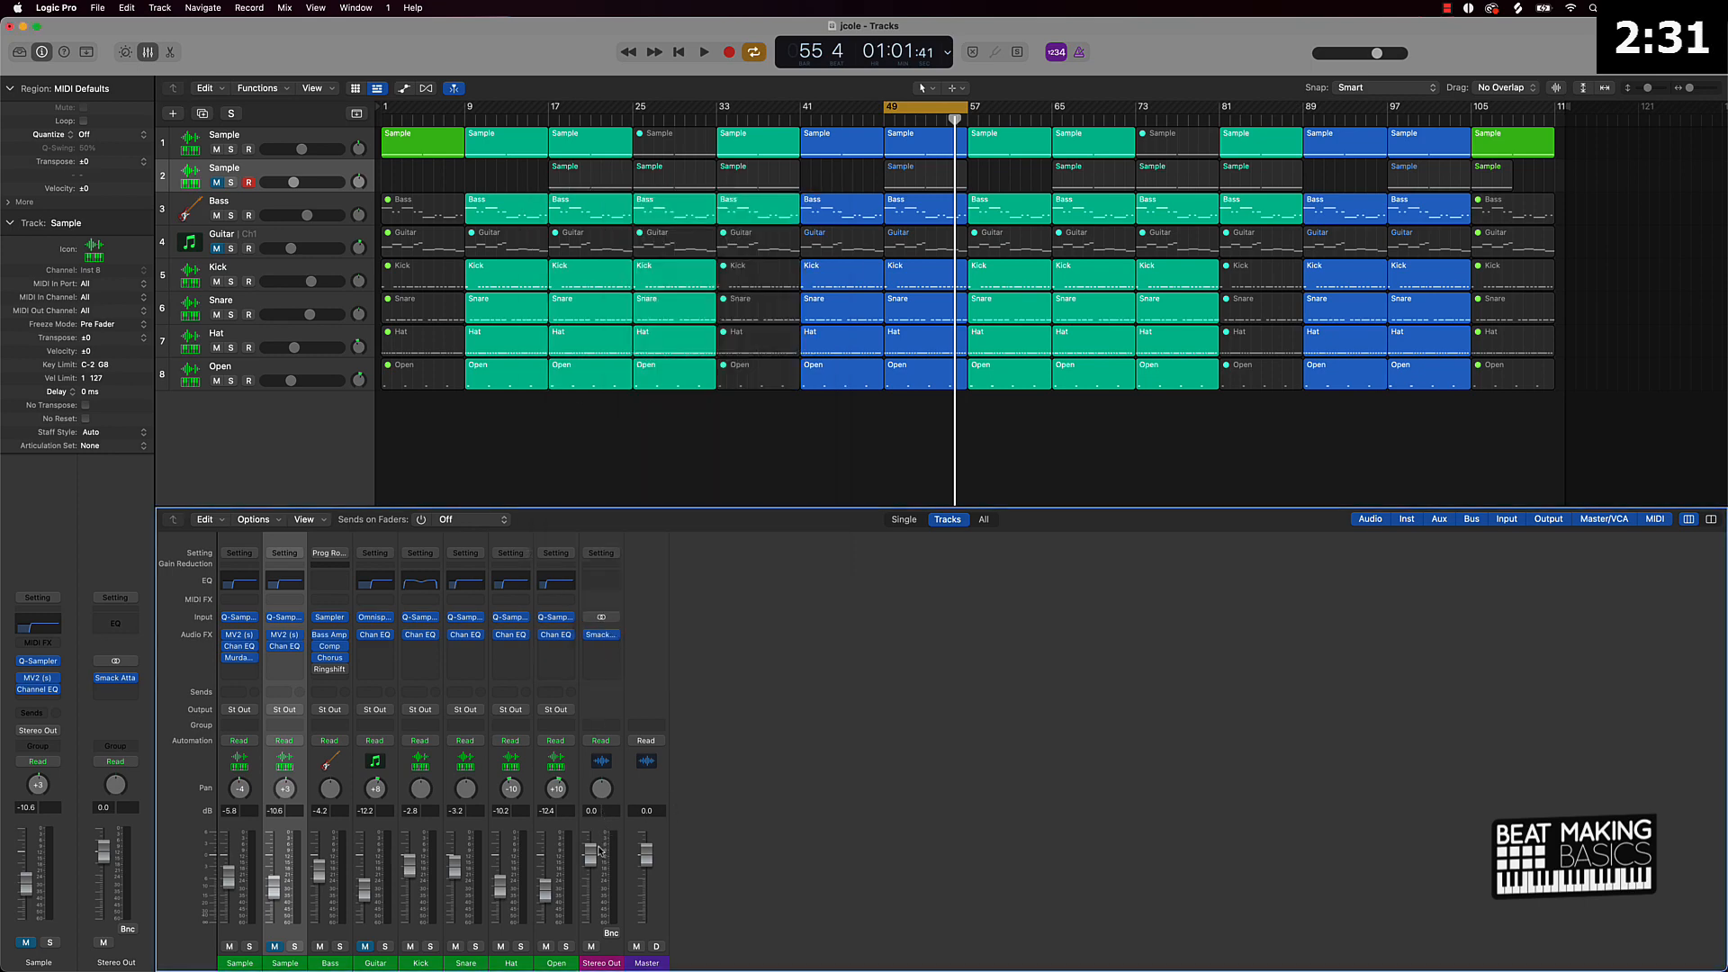
# Play the mix with the Guitar unmuted and insert Murda Melodies after the Channel EQ on the Guitar track.
pyautogui.press('space')
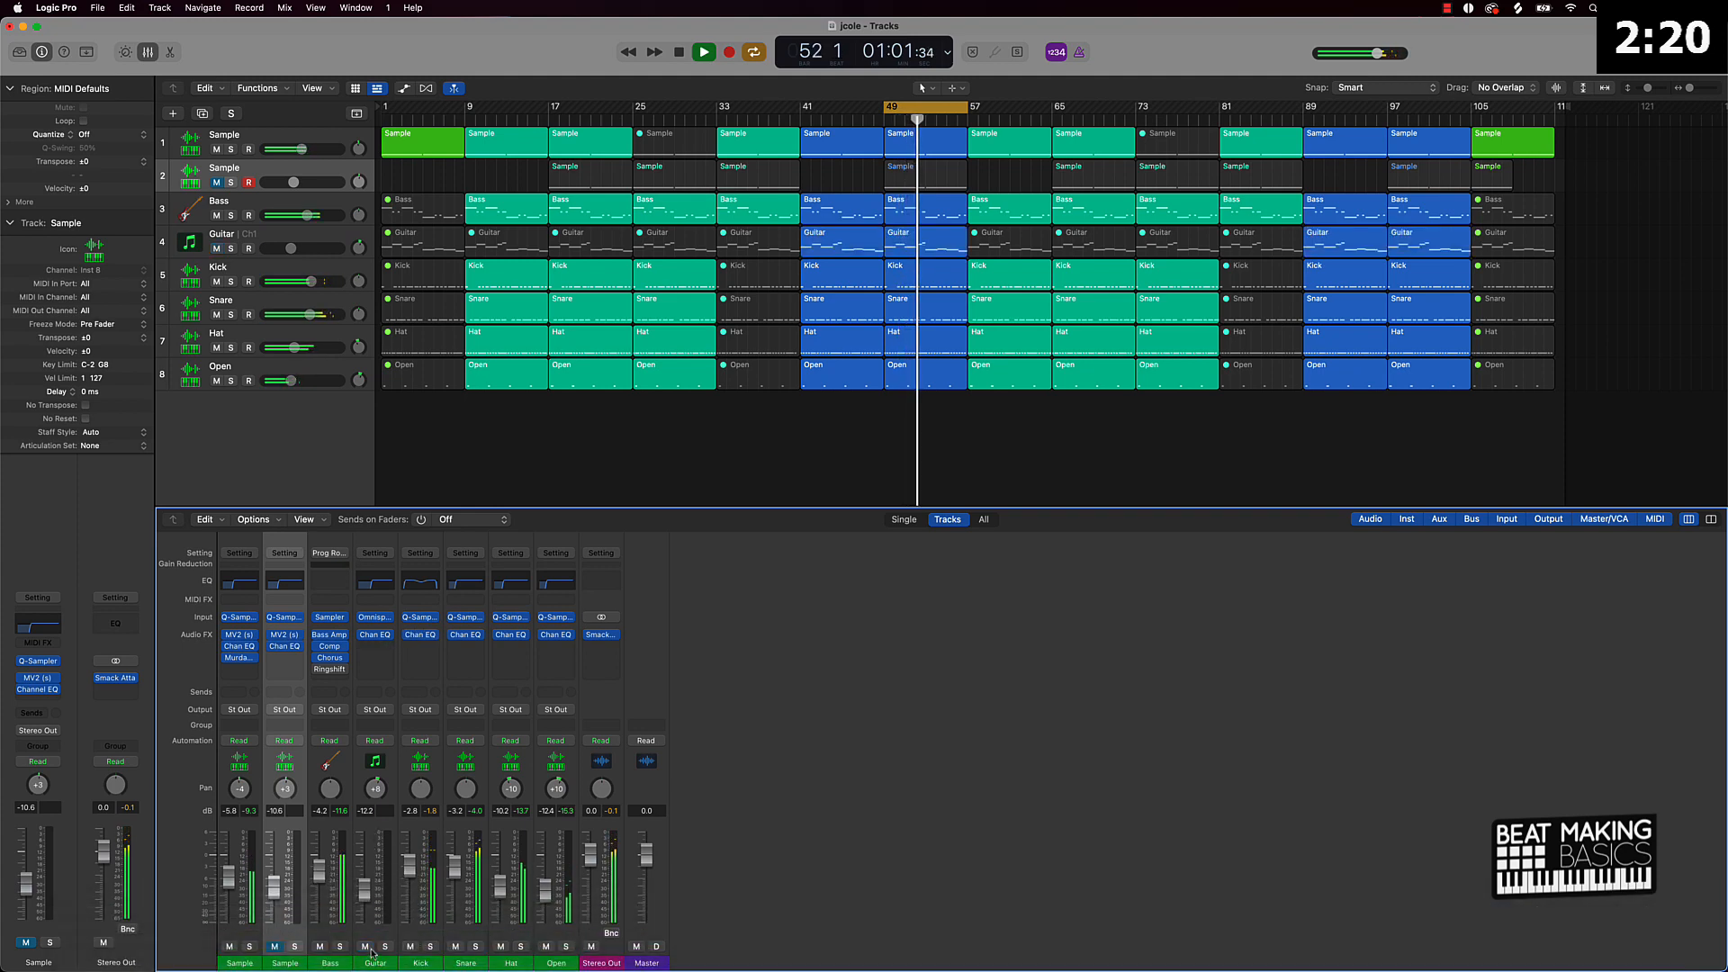
pyautogui.click(375, 646)
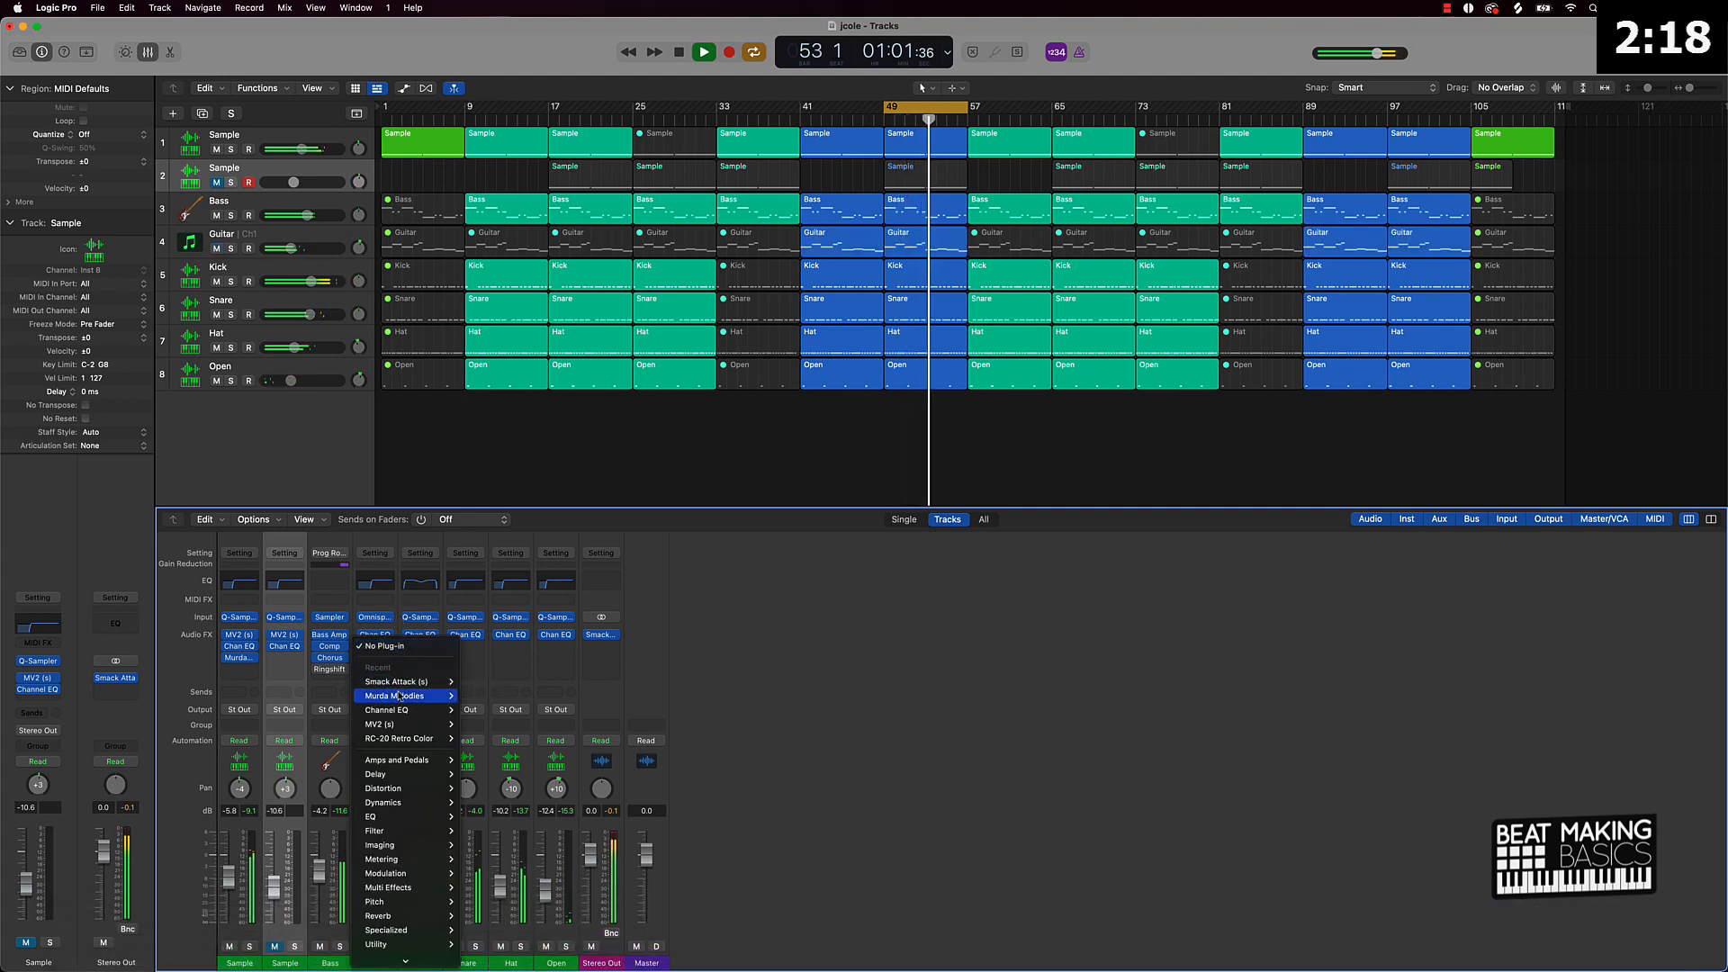
pyautogui.moveTo(400, 696)
pyautogui.click(489, 701)
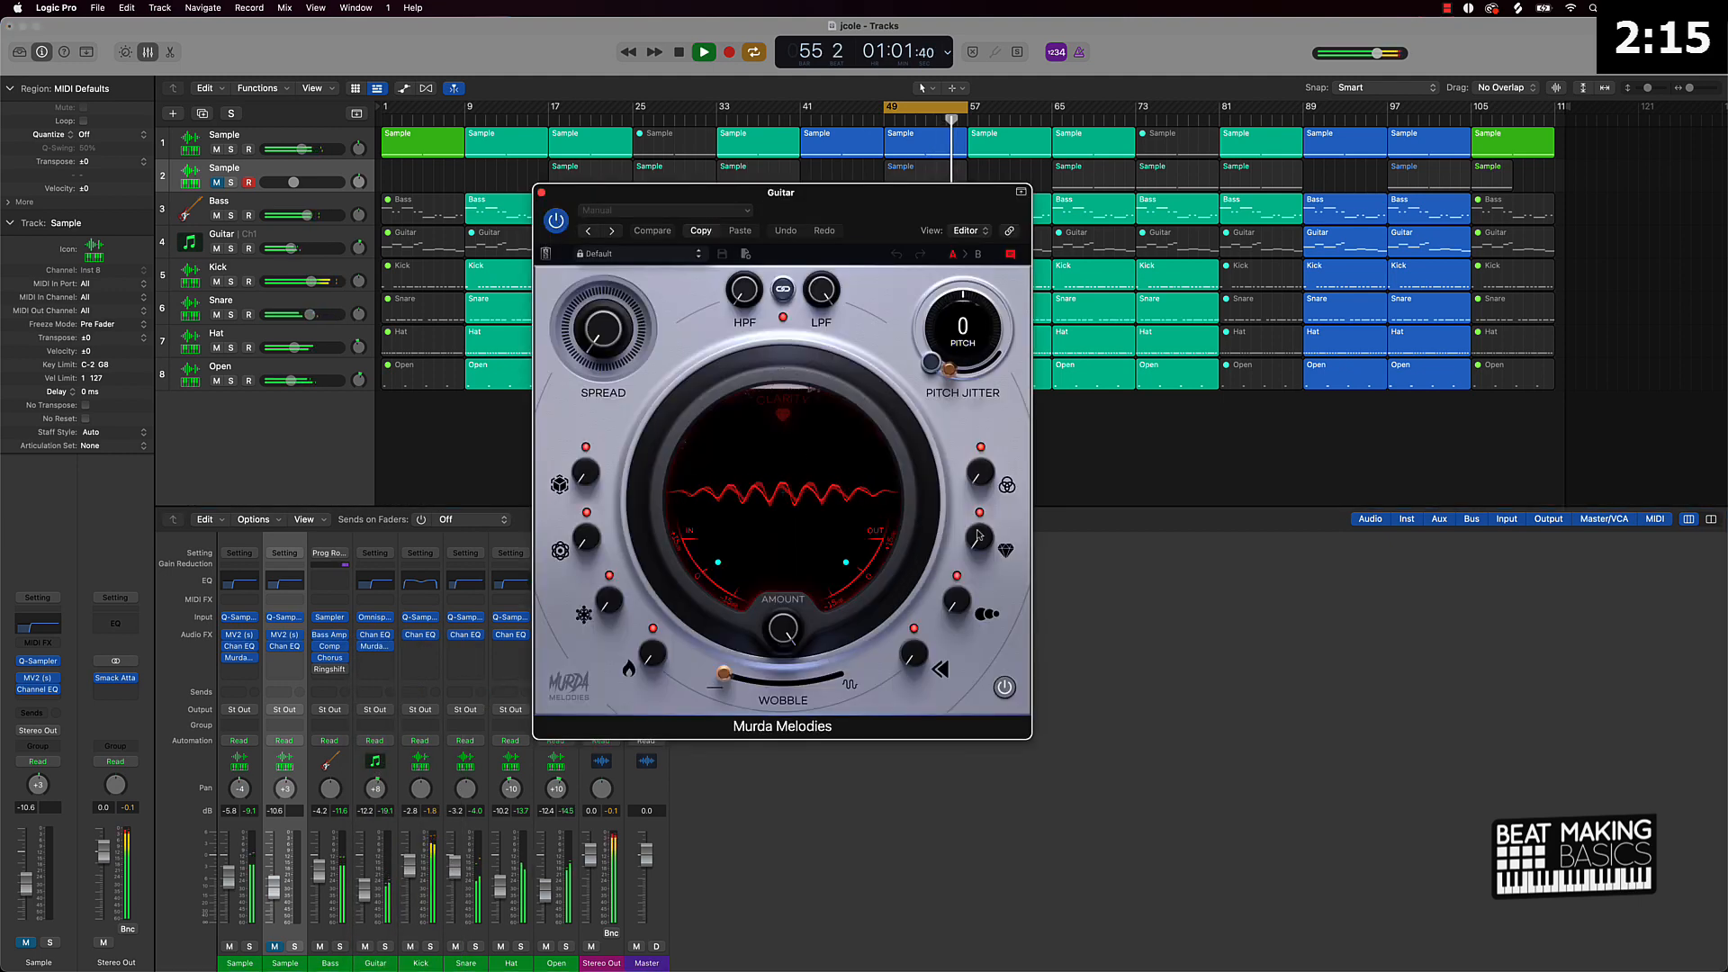
# In the Guitar's Murda Melodies, raise Clarity, set HPF to about 367 Hz and Heat to 21%, and widen the Spread.
pyautogui.moveTo(979, 537); pyautogui.dragTo(967, 430)
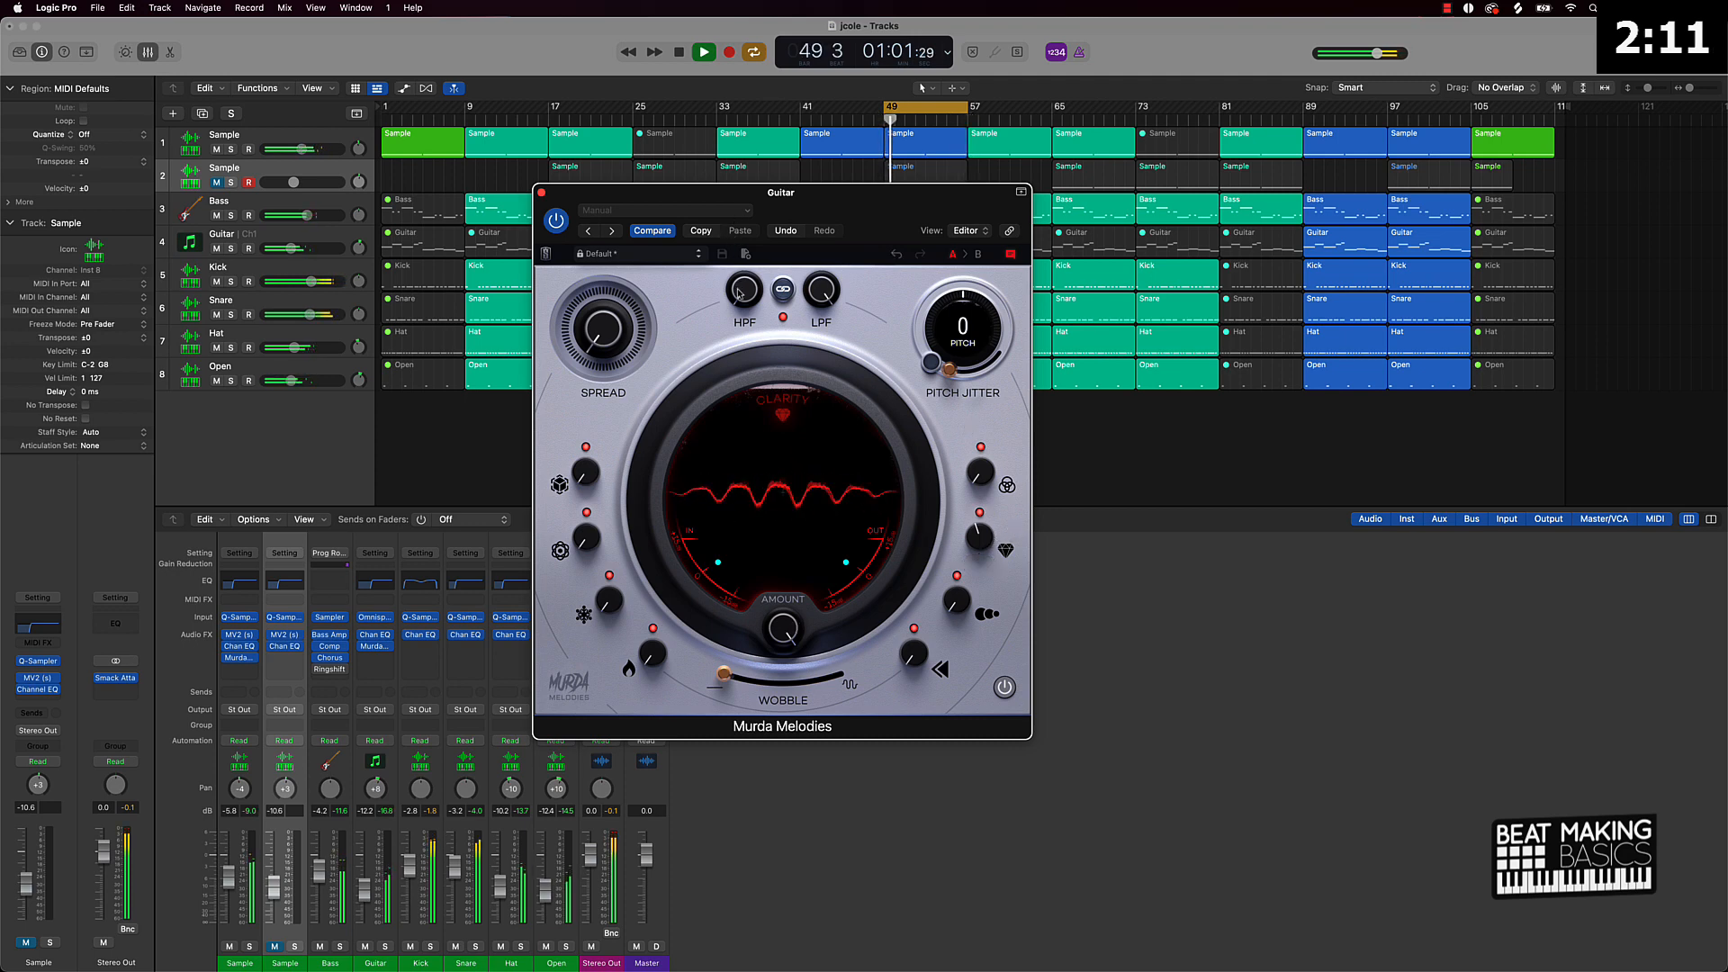
pyautogui.moveTo(738, 293); pyautogui.dragTo(751, 261)
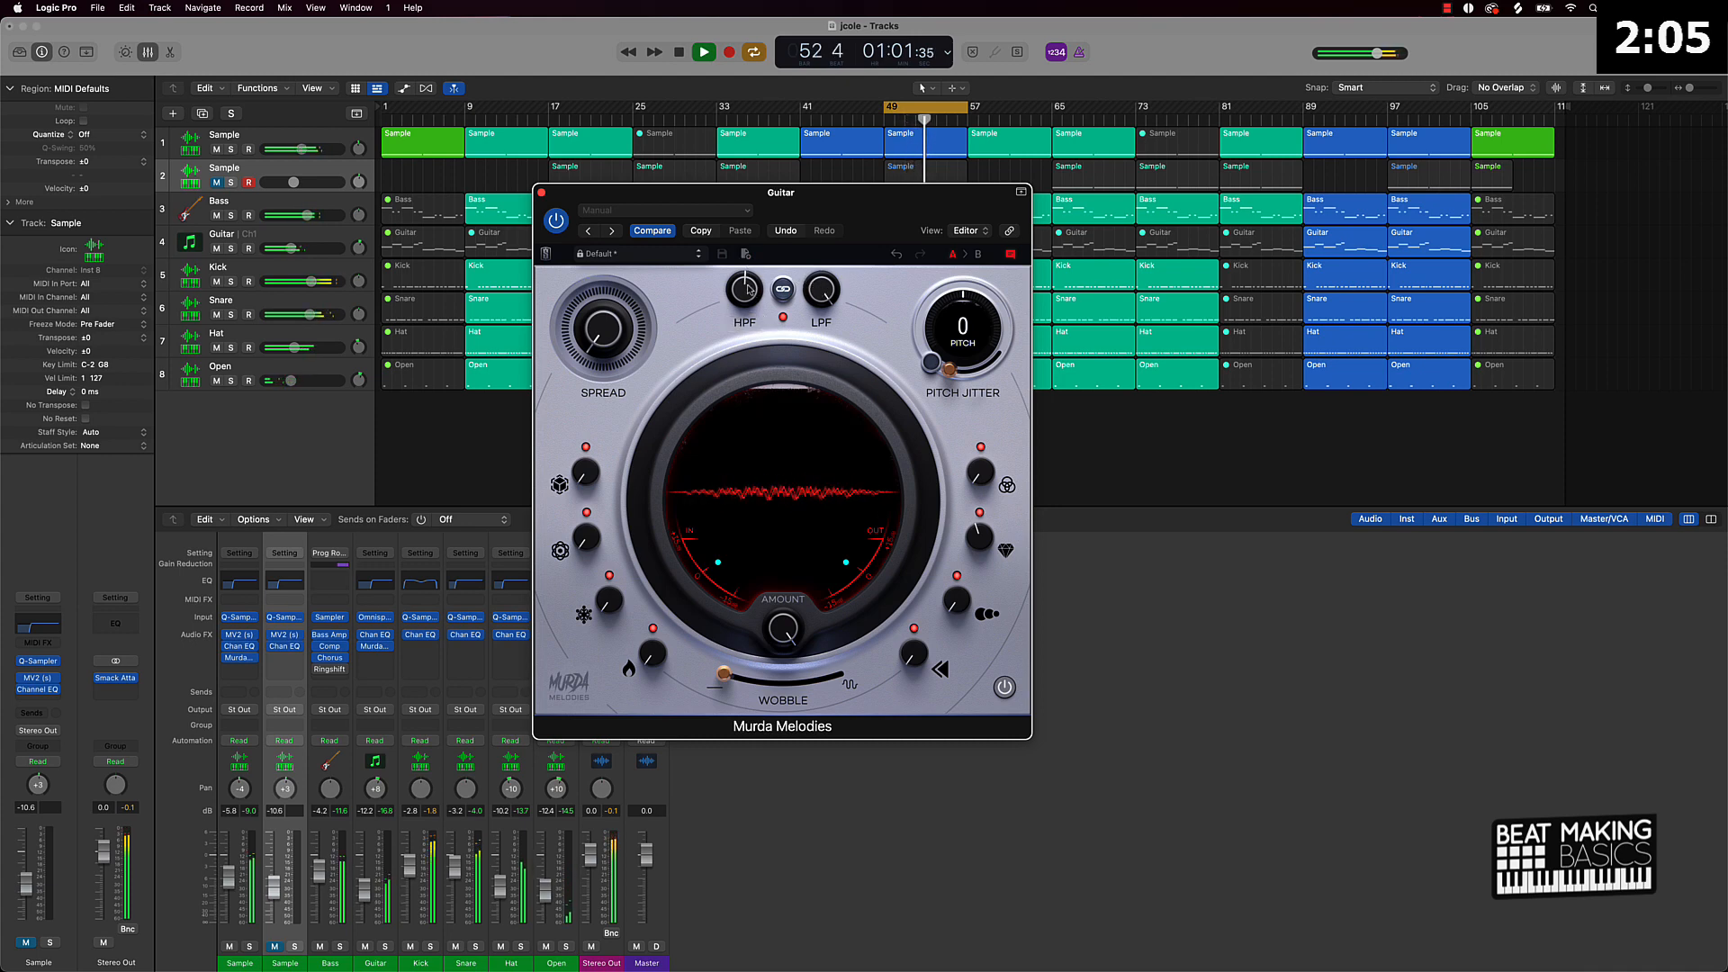
pyautogui.moveTo(748, 290); pyautogui.dragTo(746, 302)
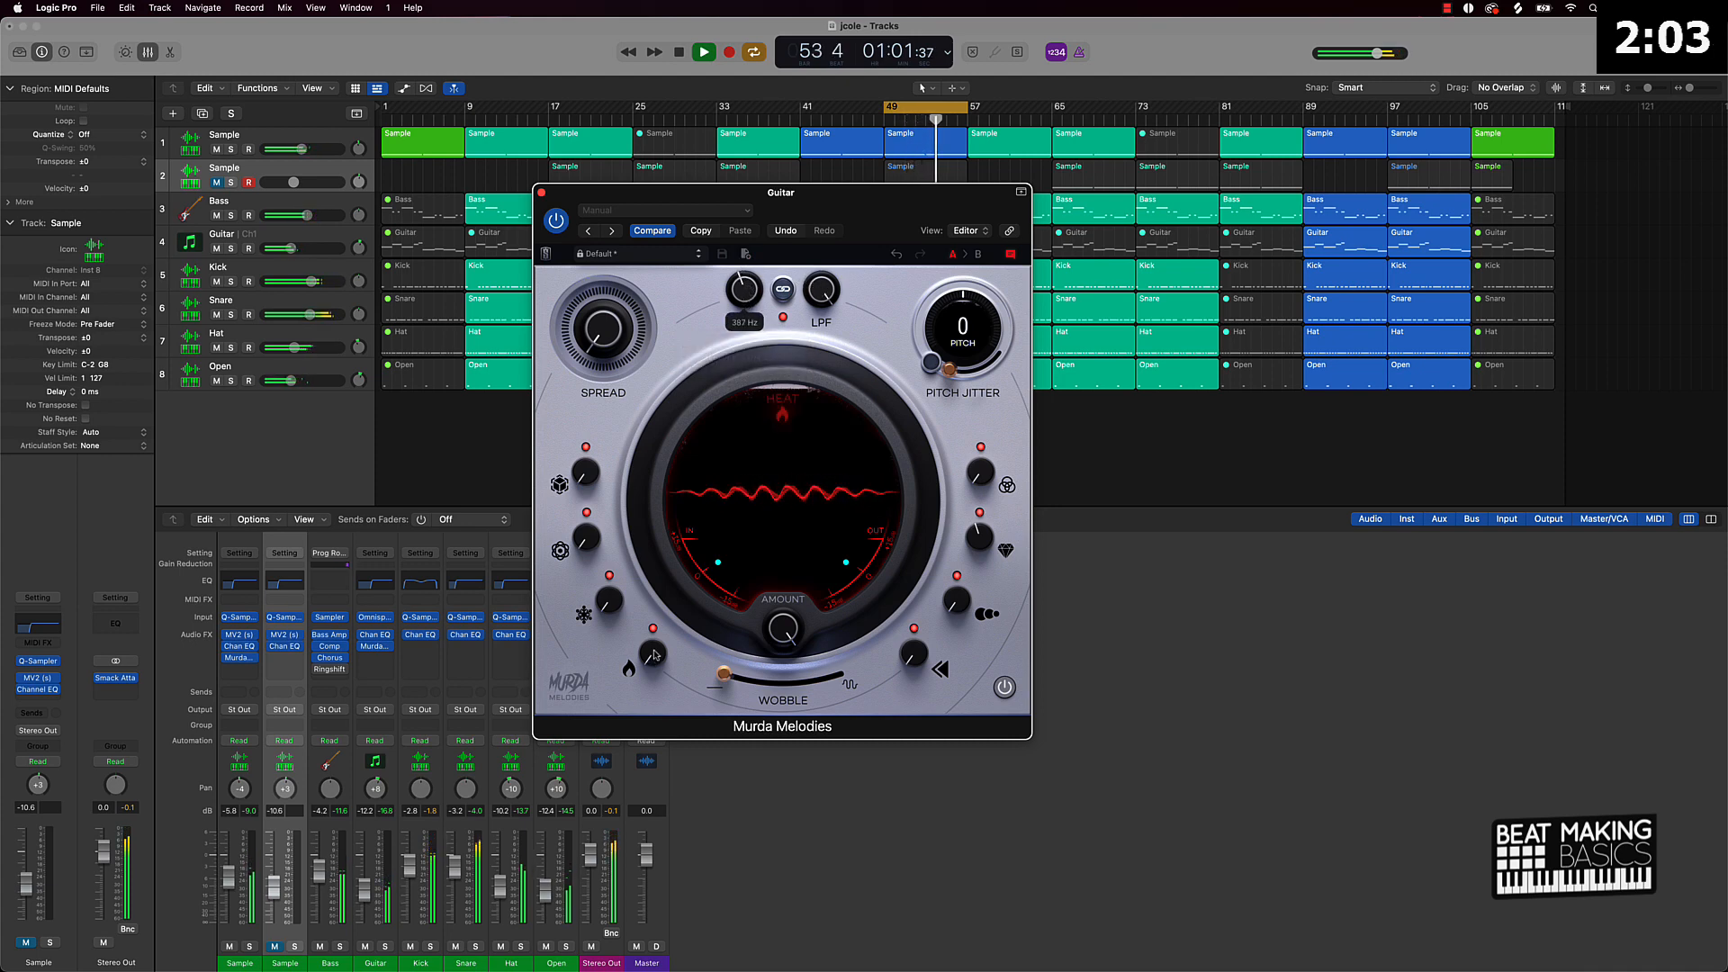
pyautogui.moveTo(653, 652); pyautogui.dragTo(654, 630)
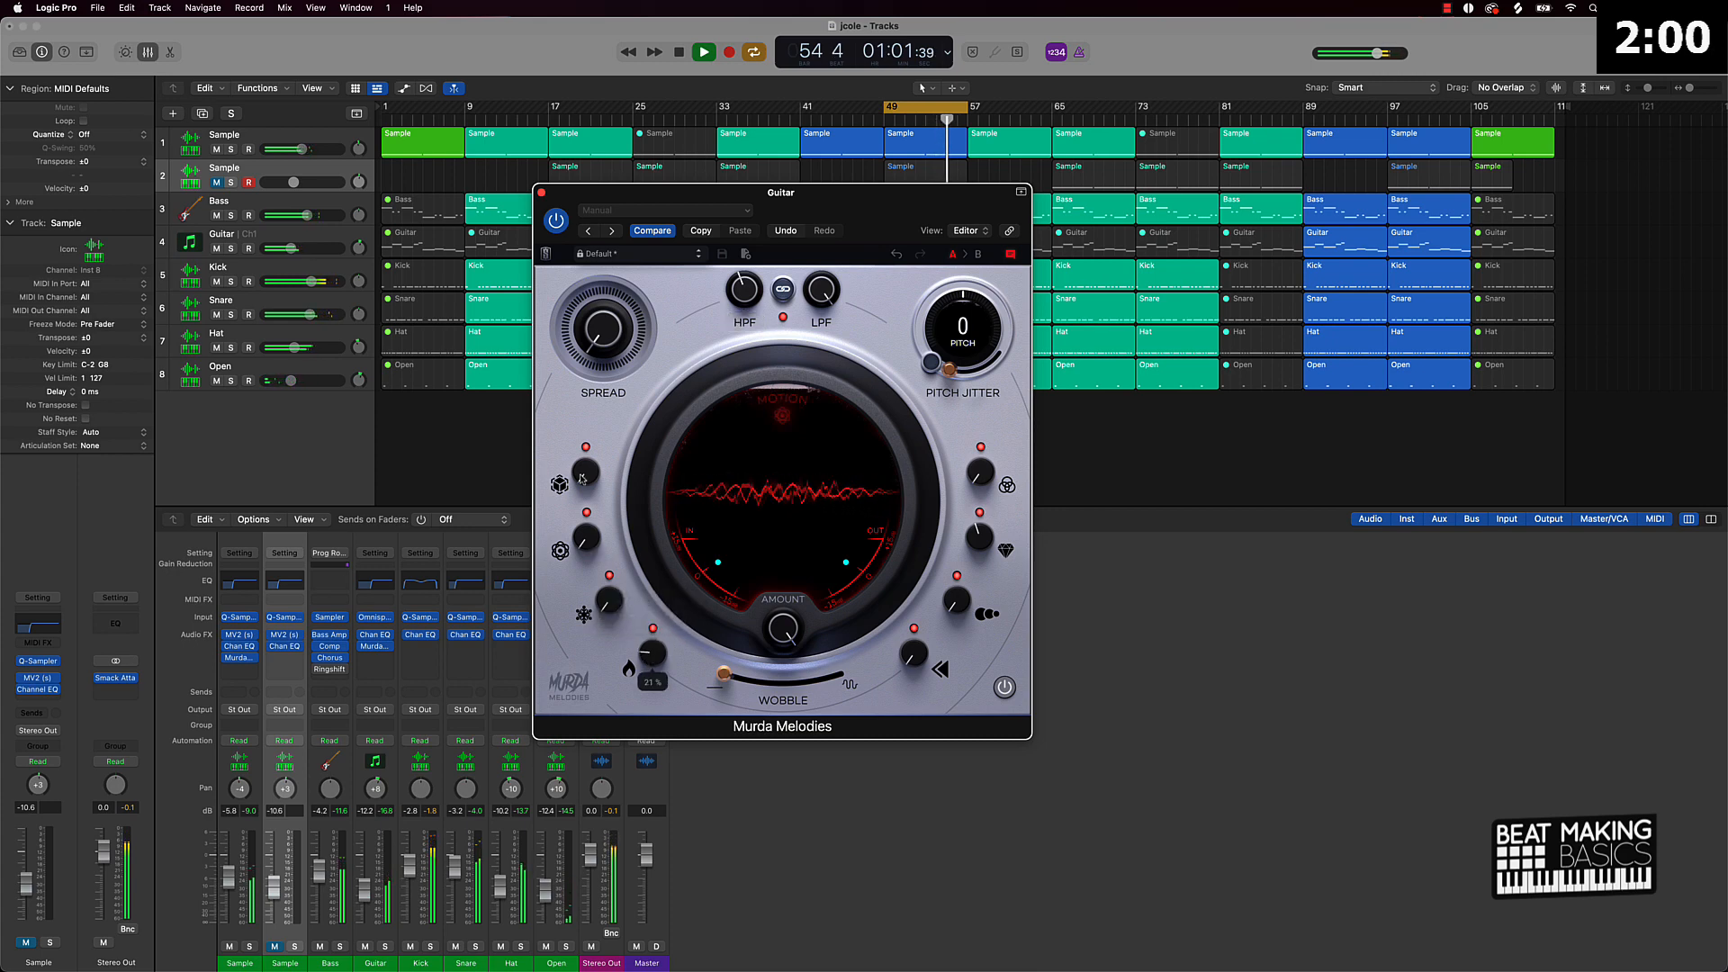
pyautogui.moveTo(609, 356); pyautogui.dragTo(609, 438)
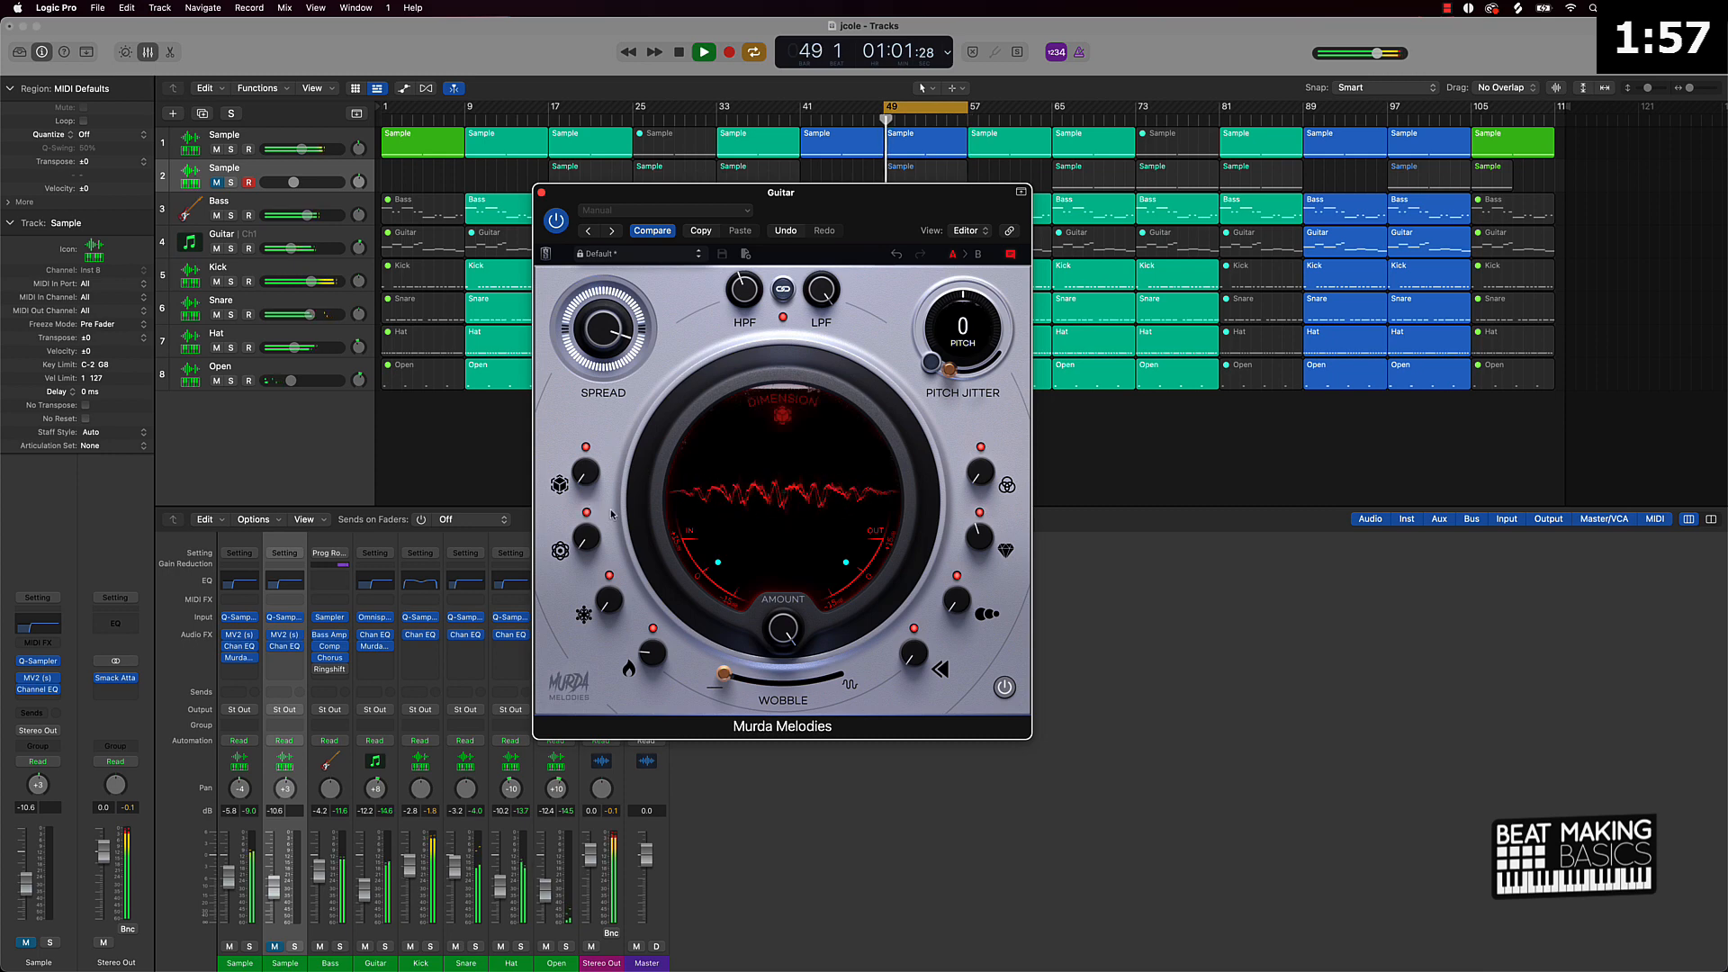
# Set the Reverse effect to 39% in the Guitar's Murda Melodies and close the plug-in.
pyautogui.moveTo(909, 660); pyautogui.dragTo(901, 575)
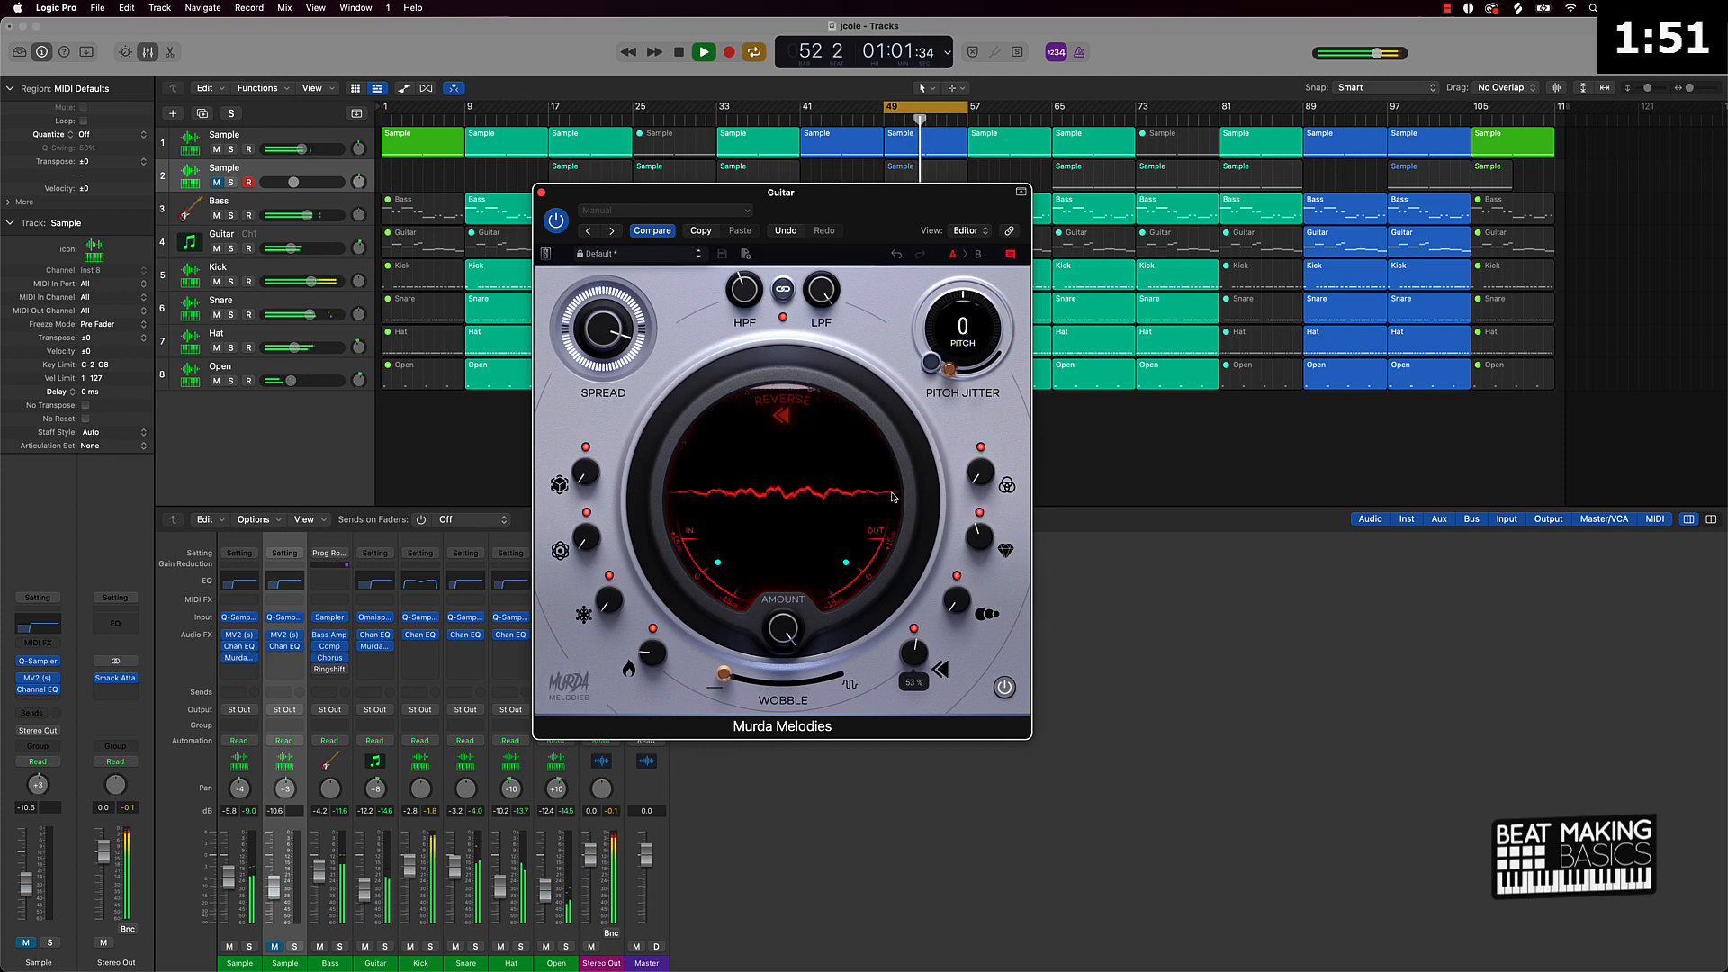
pyautogui.moveTo(892, 501); pyautogui.dragTo(911, 581)
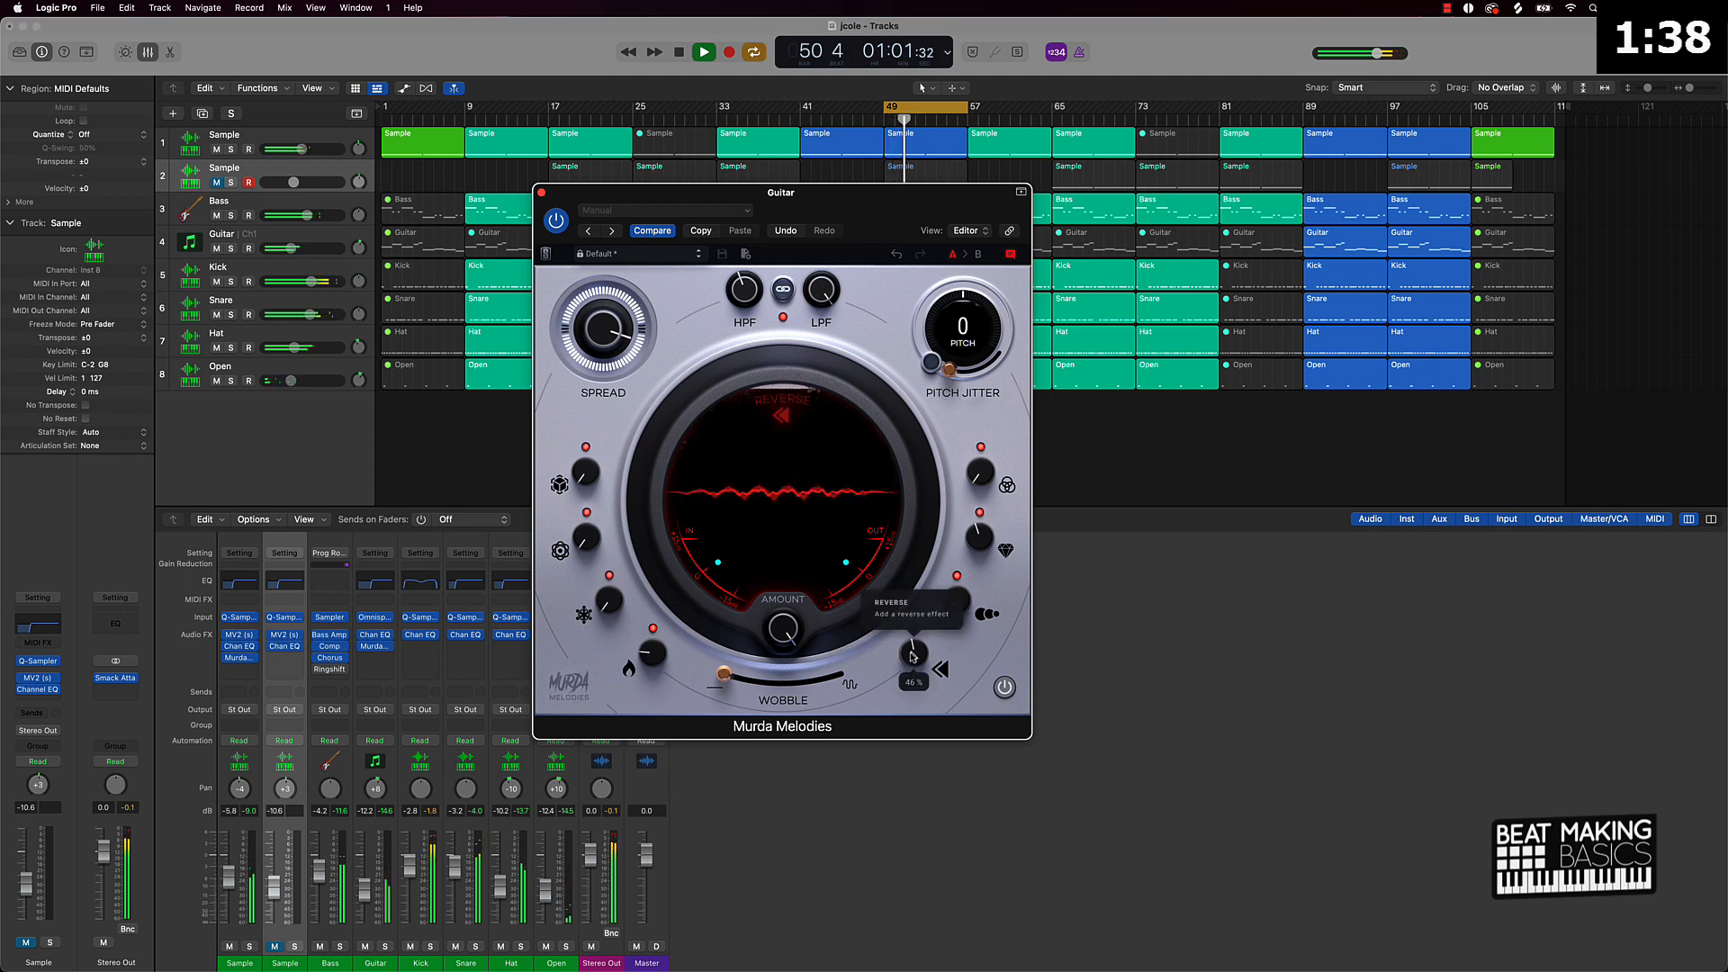
pyautogui.moveTo(912, 654); pyautogui.dragTo(905, 664)
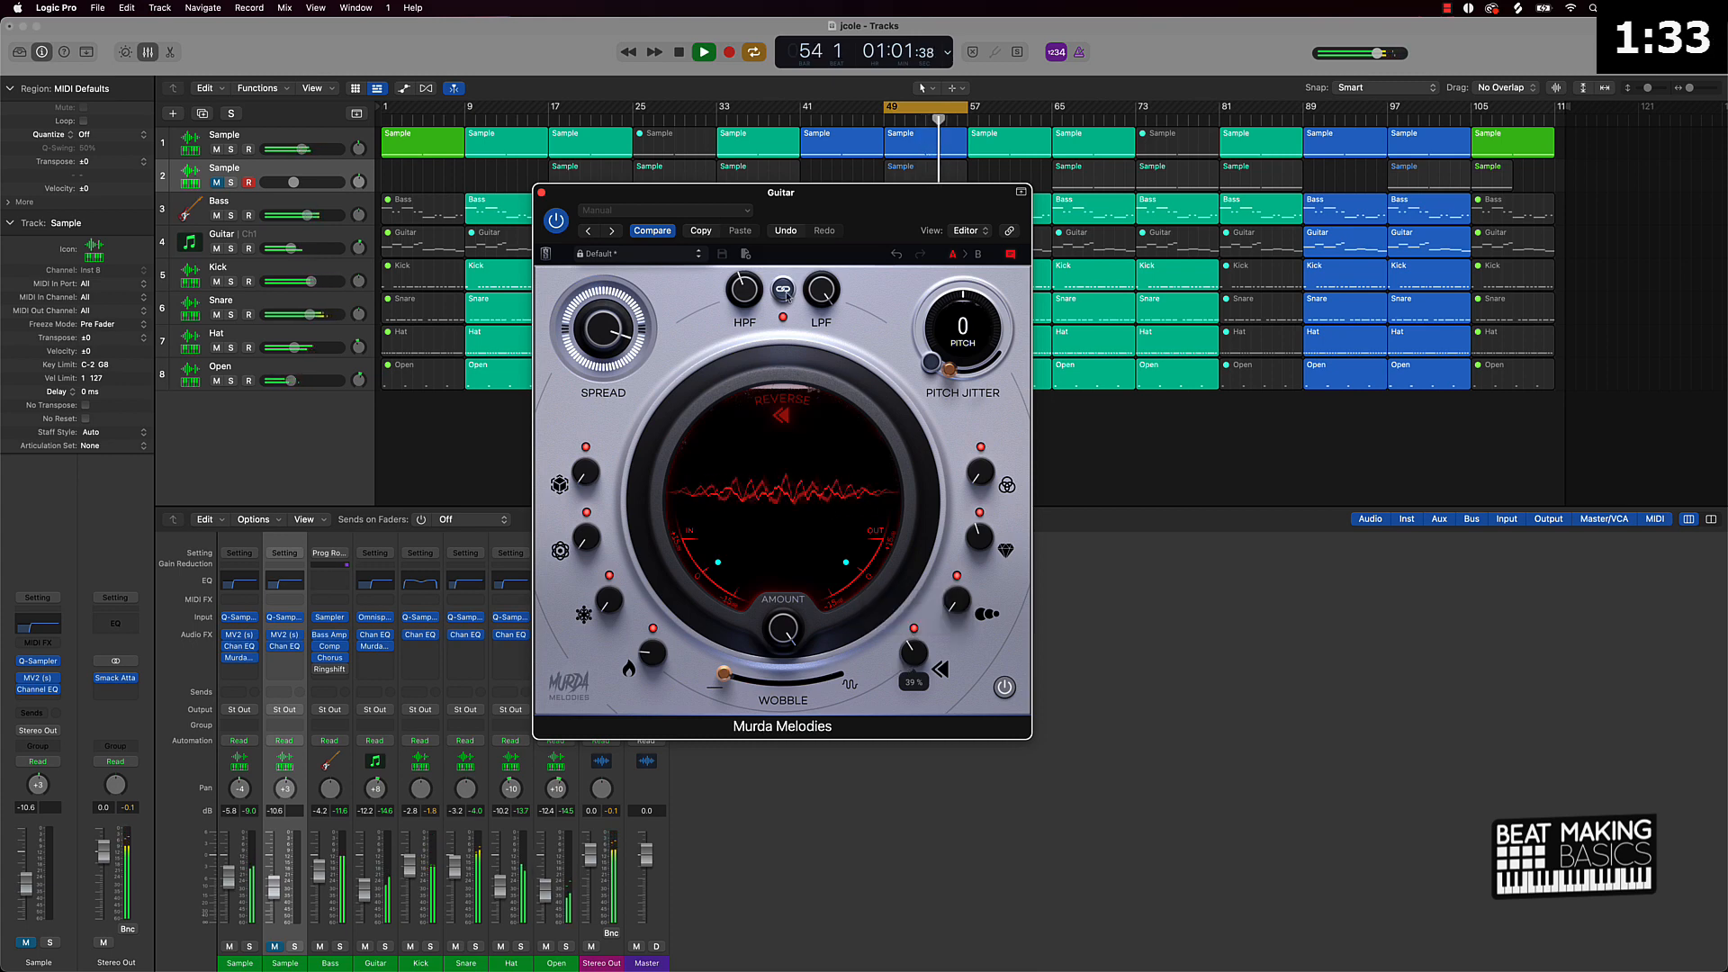
pyautogui.click(541, 192)
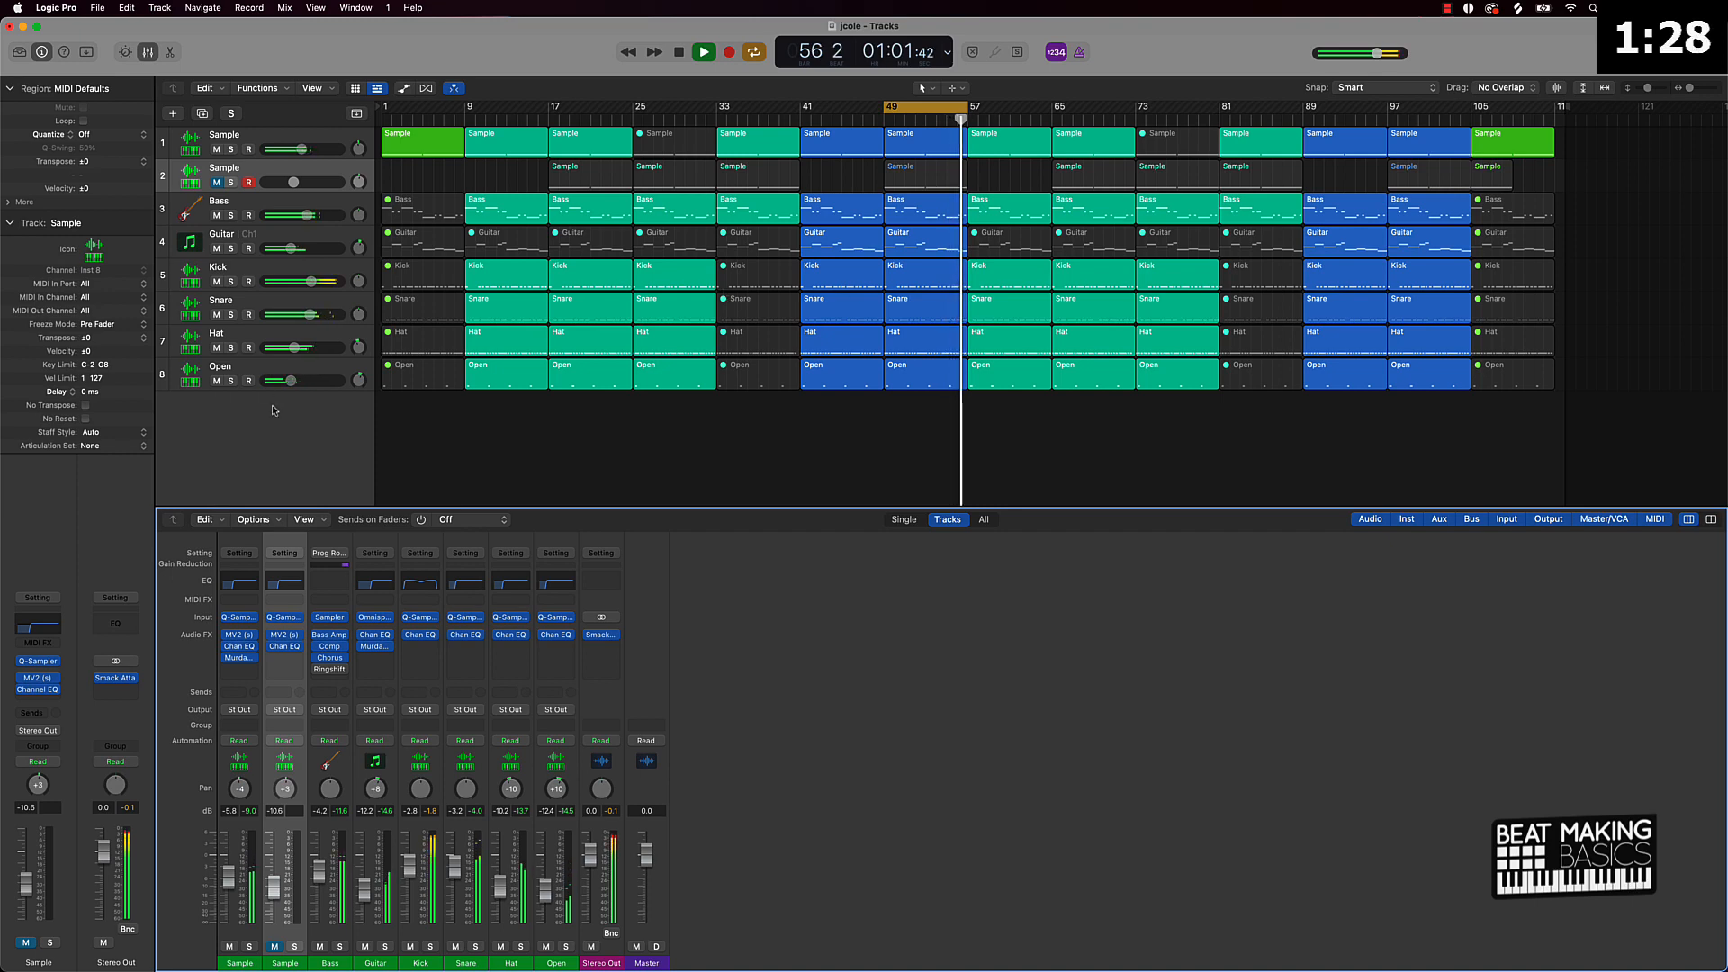
# Unmute the second Sample, turn off cycle playback, and pan the first Sample +5, second Sample -10, Guitar -8 and Hat +12.
pyautogui.click(275, 946)
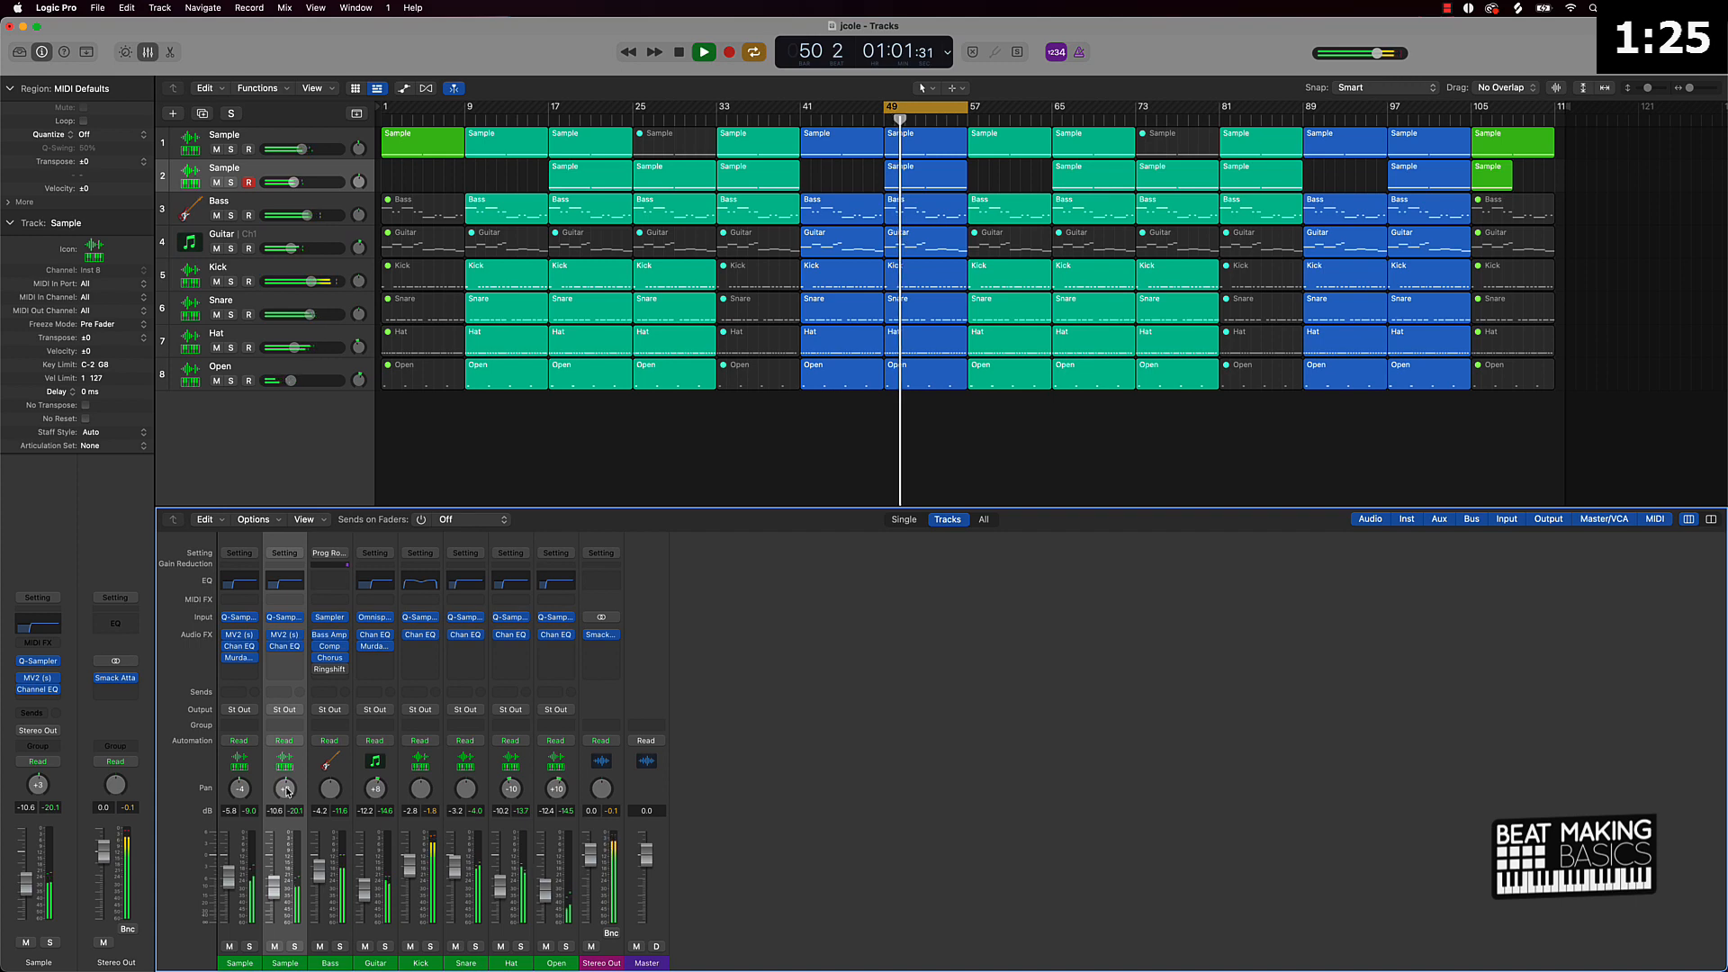
pyautogui.moveTo(286, 792); pyautogui.dragTo(269, 902)
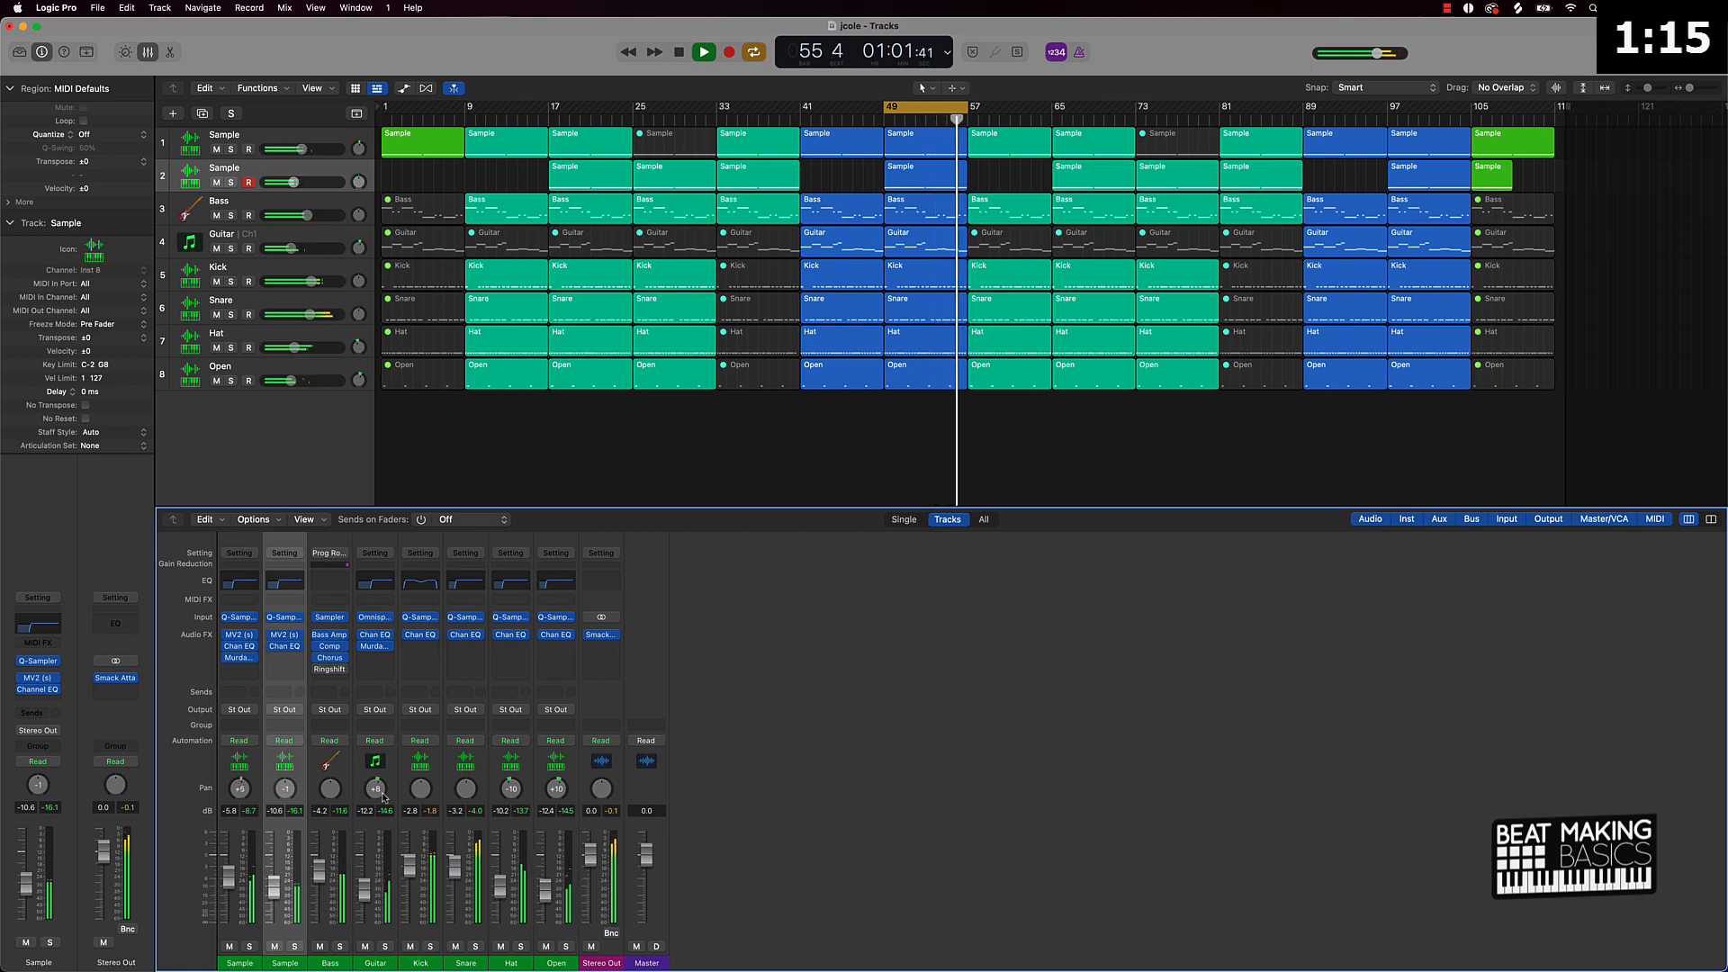
pyautogui.click(878, 180)
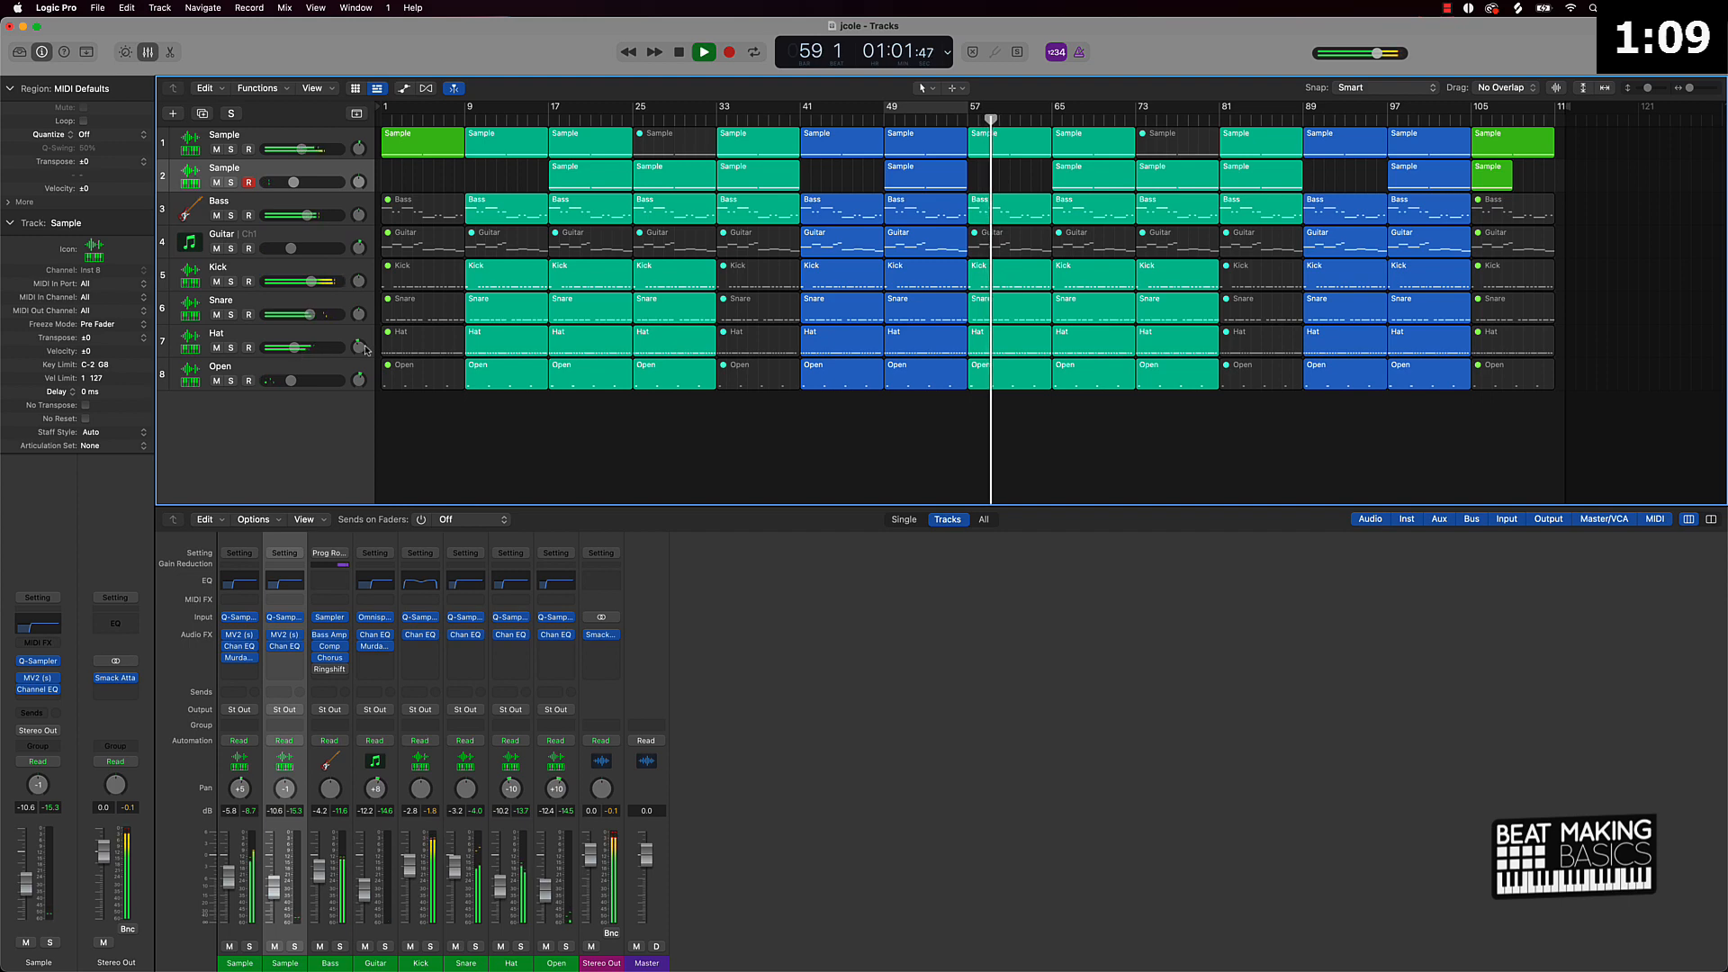
pyautogui.moveTo(362, 346); pyautogui.dragTo(363, 331)
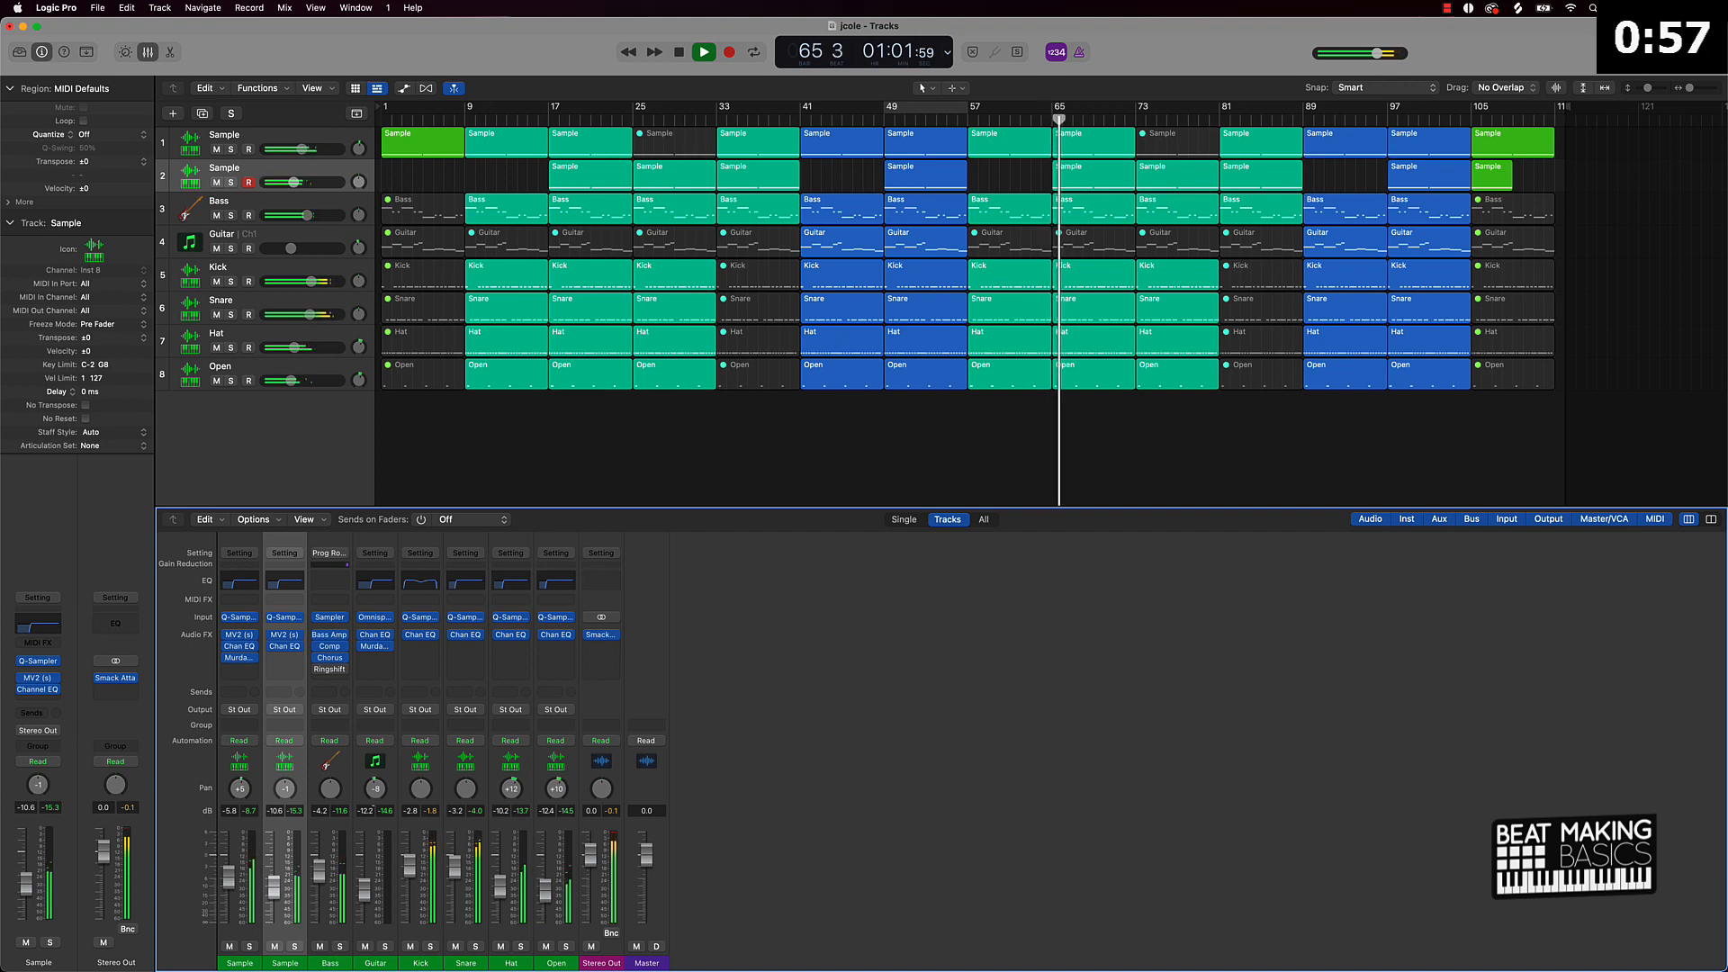
pyautogui.moveTo(294, 796); pyautogui.dragTo(294, 806)
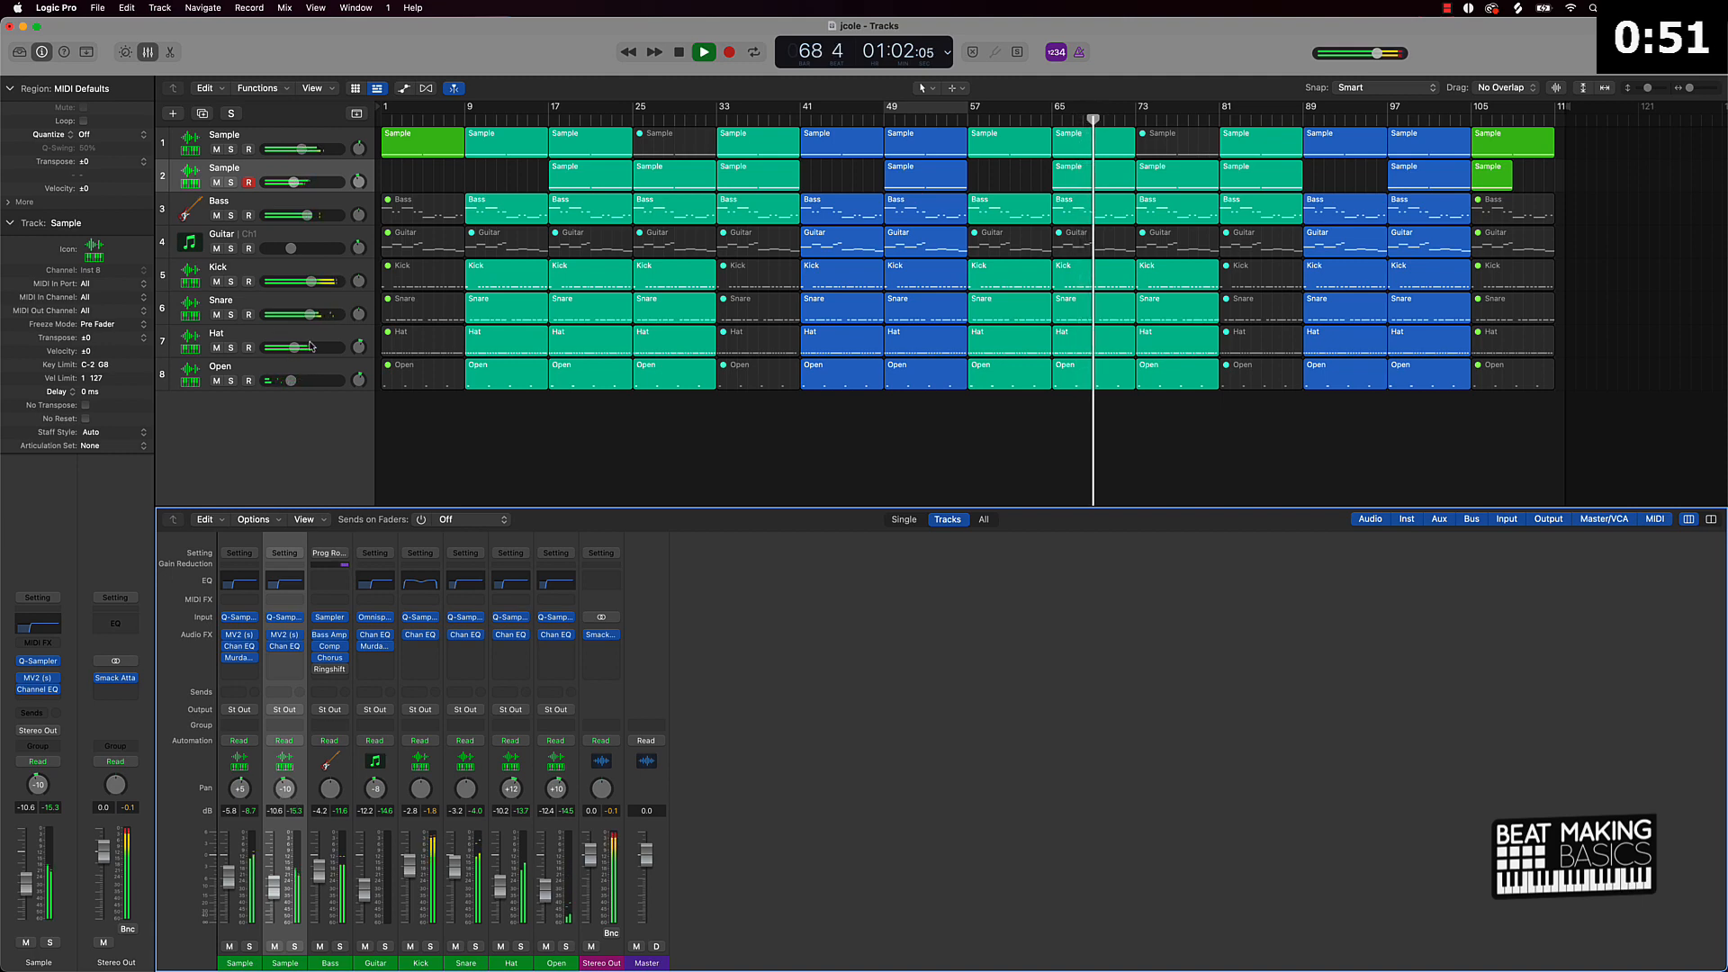
# Pan the Hat track to +7 and lower the Open track's volume to -14.2 dB.
pyautogui.moveTo(358, 347); pyautogui.dragTo(292, 347)
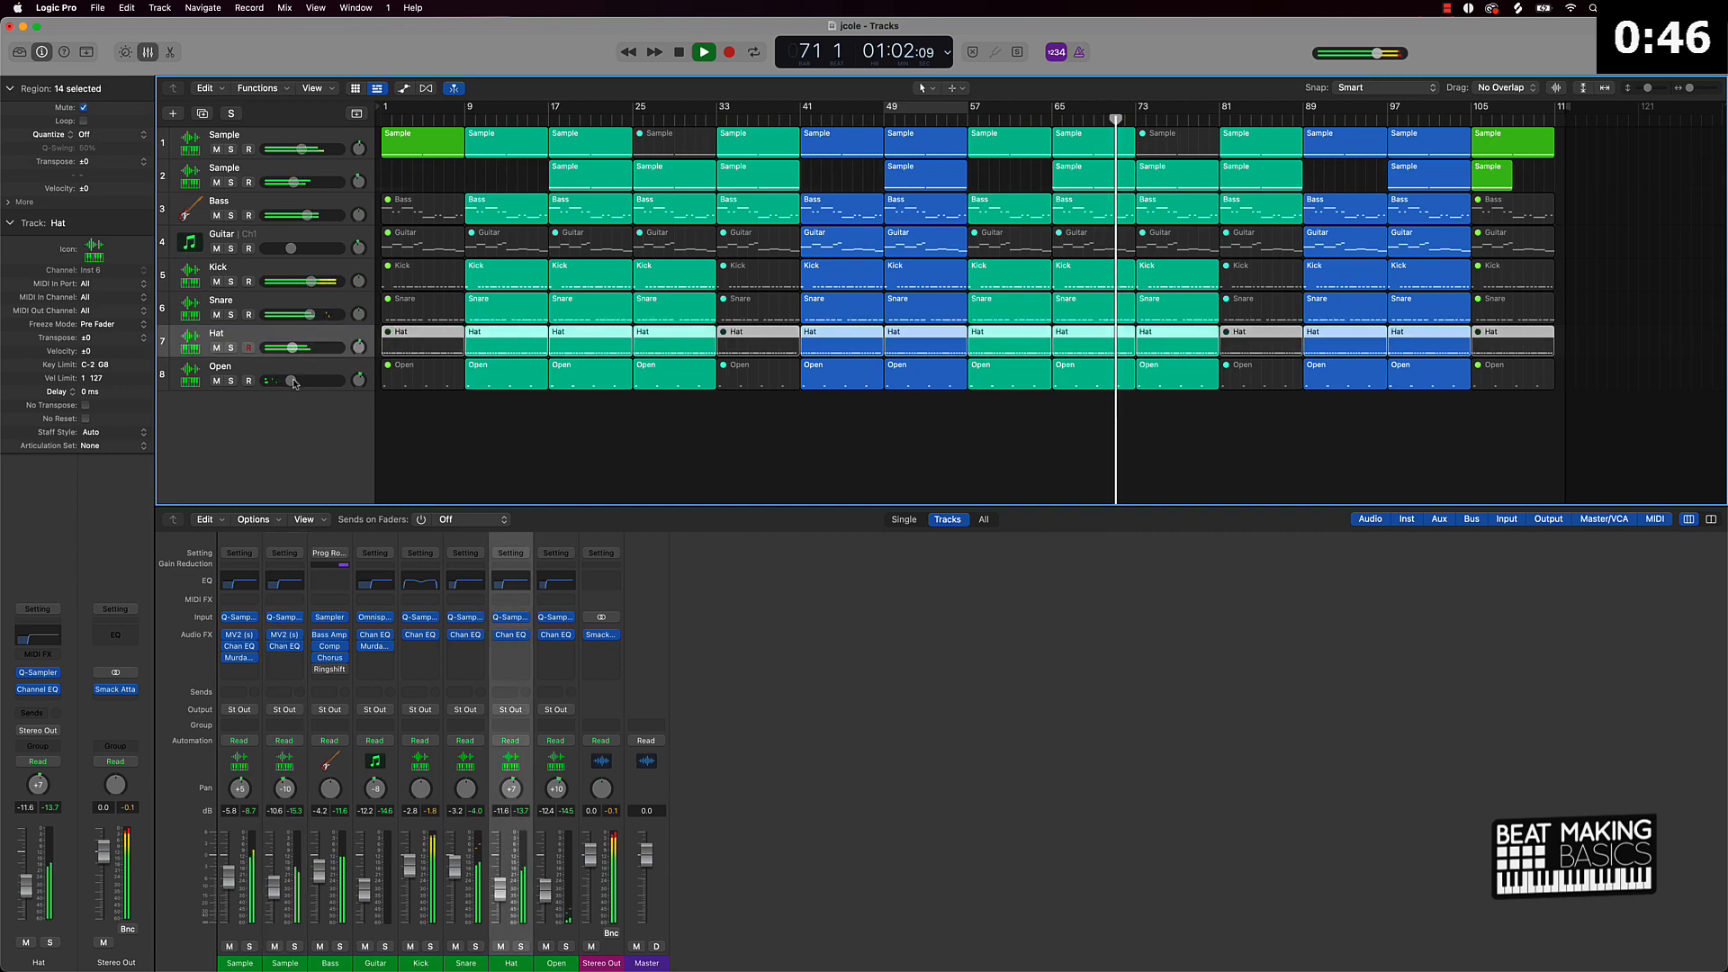
pyautogui.click(600, 427)
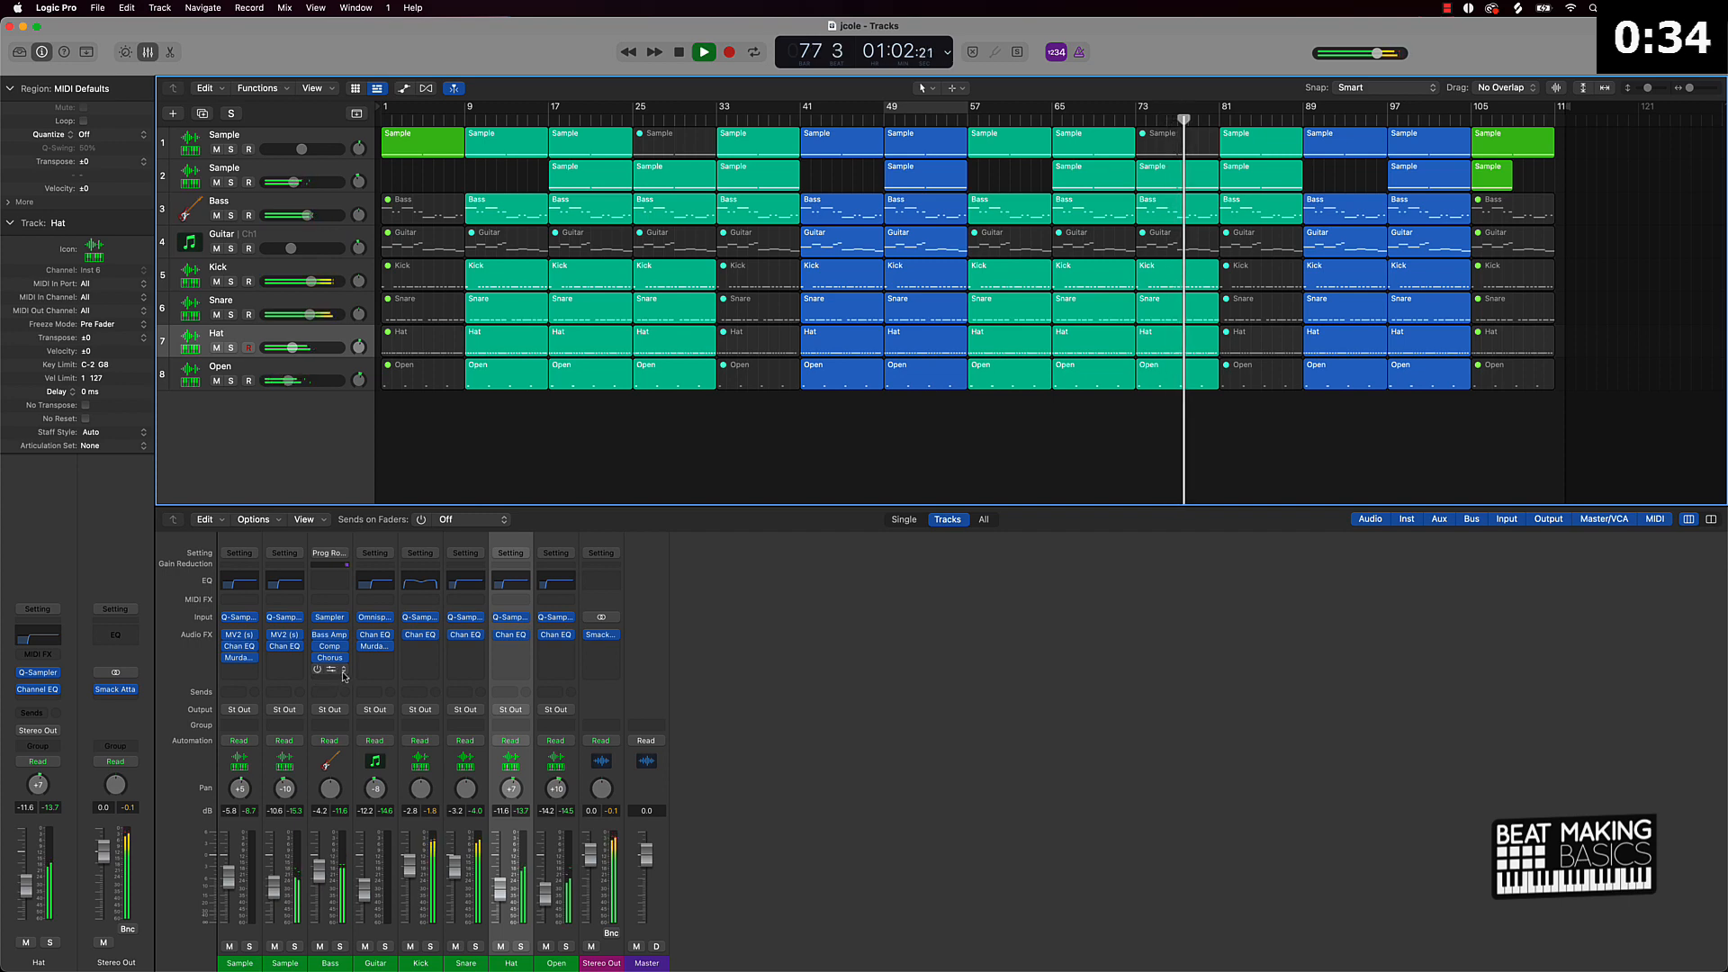
# Replace the Ringshifter on the Bass track with the stereo version of the Waves RBass (s) plug-in.
pyautogui.click(342, 675)
pyautogui.moveTo(349, 681)
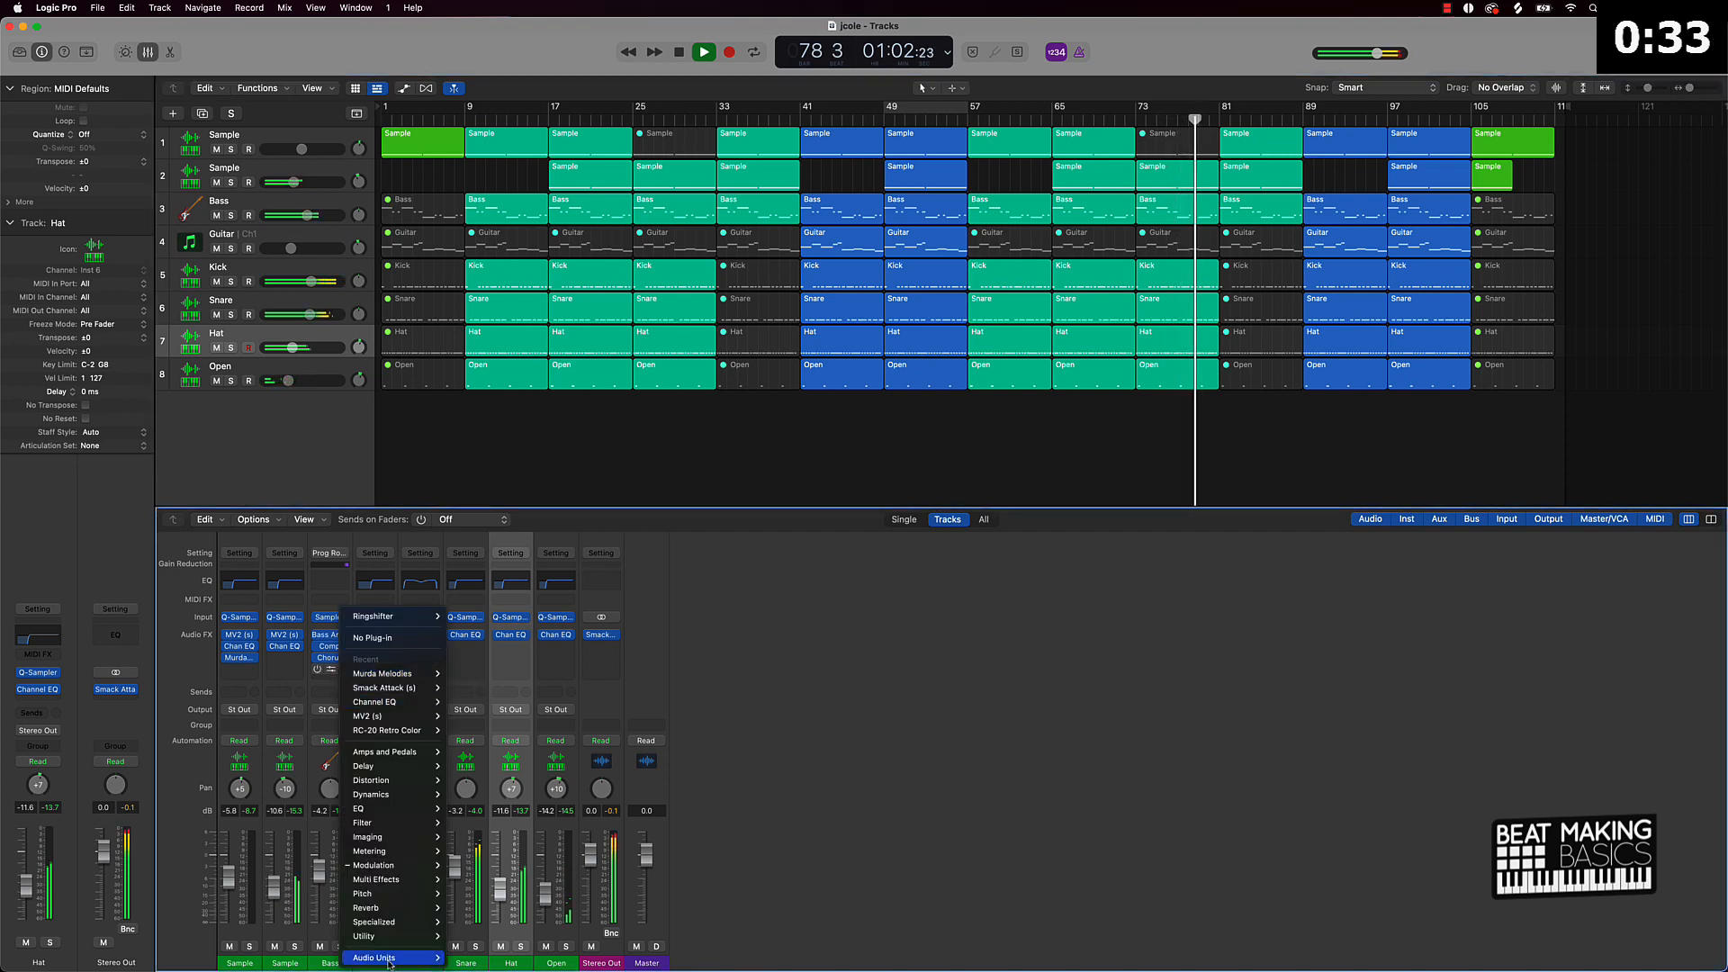
pyautogui.moveTo(396, 958)
pyautogui.moveTo(504, 943)
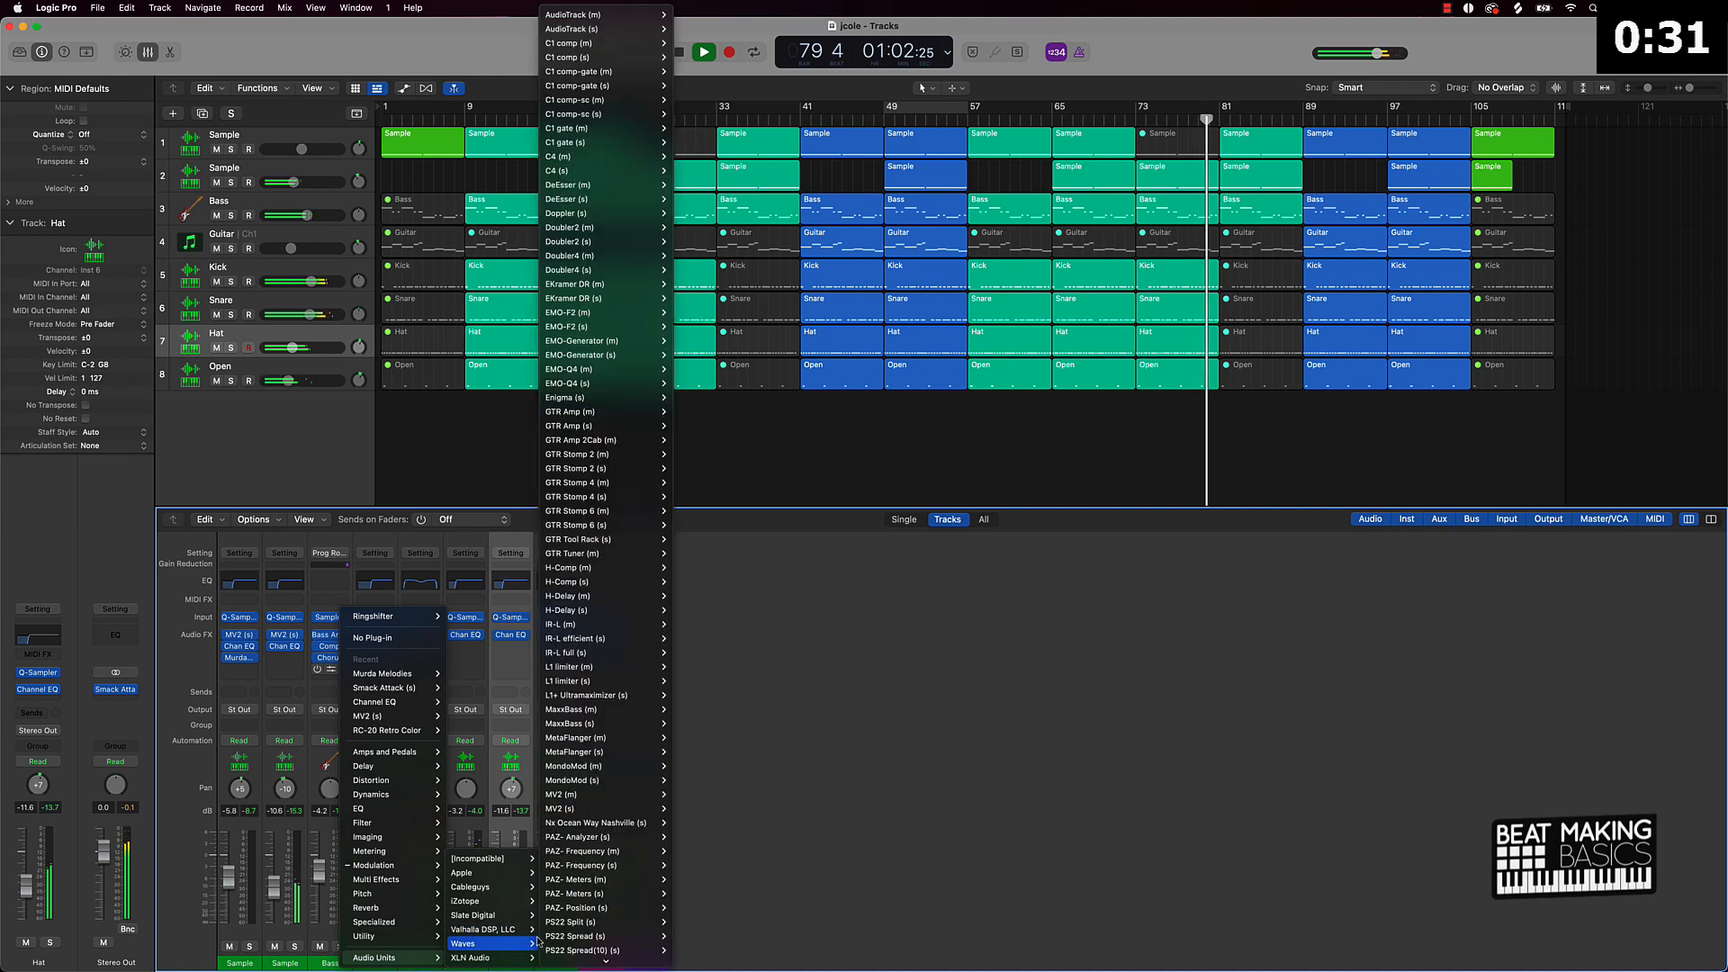
pyautogui.moveTo(570, 697)
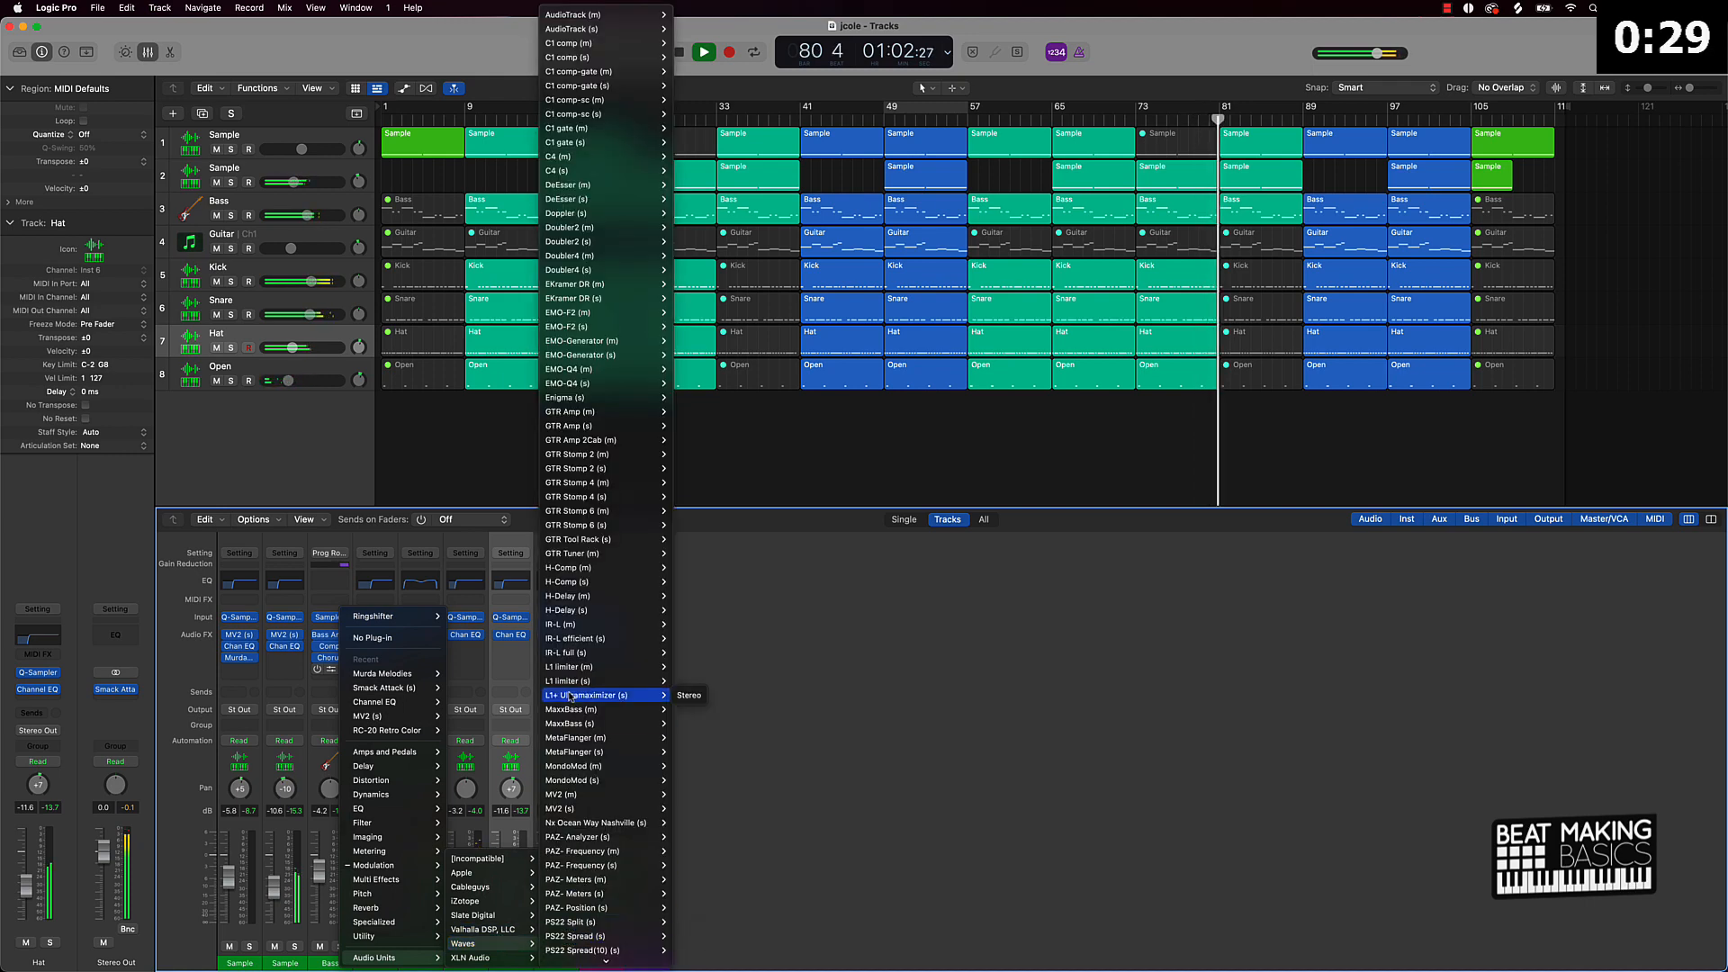
pyautogui.scroll(-5, 569, 696)
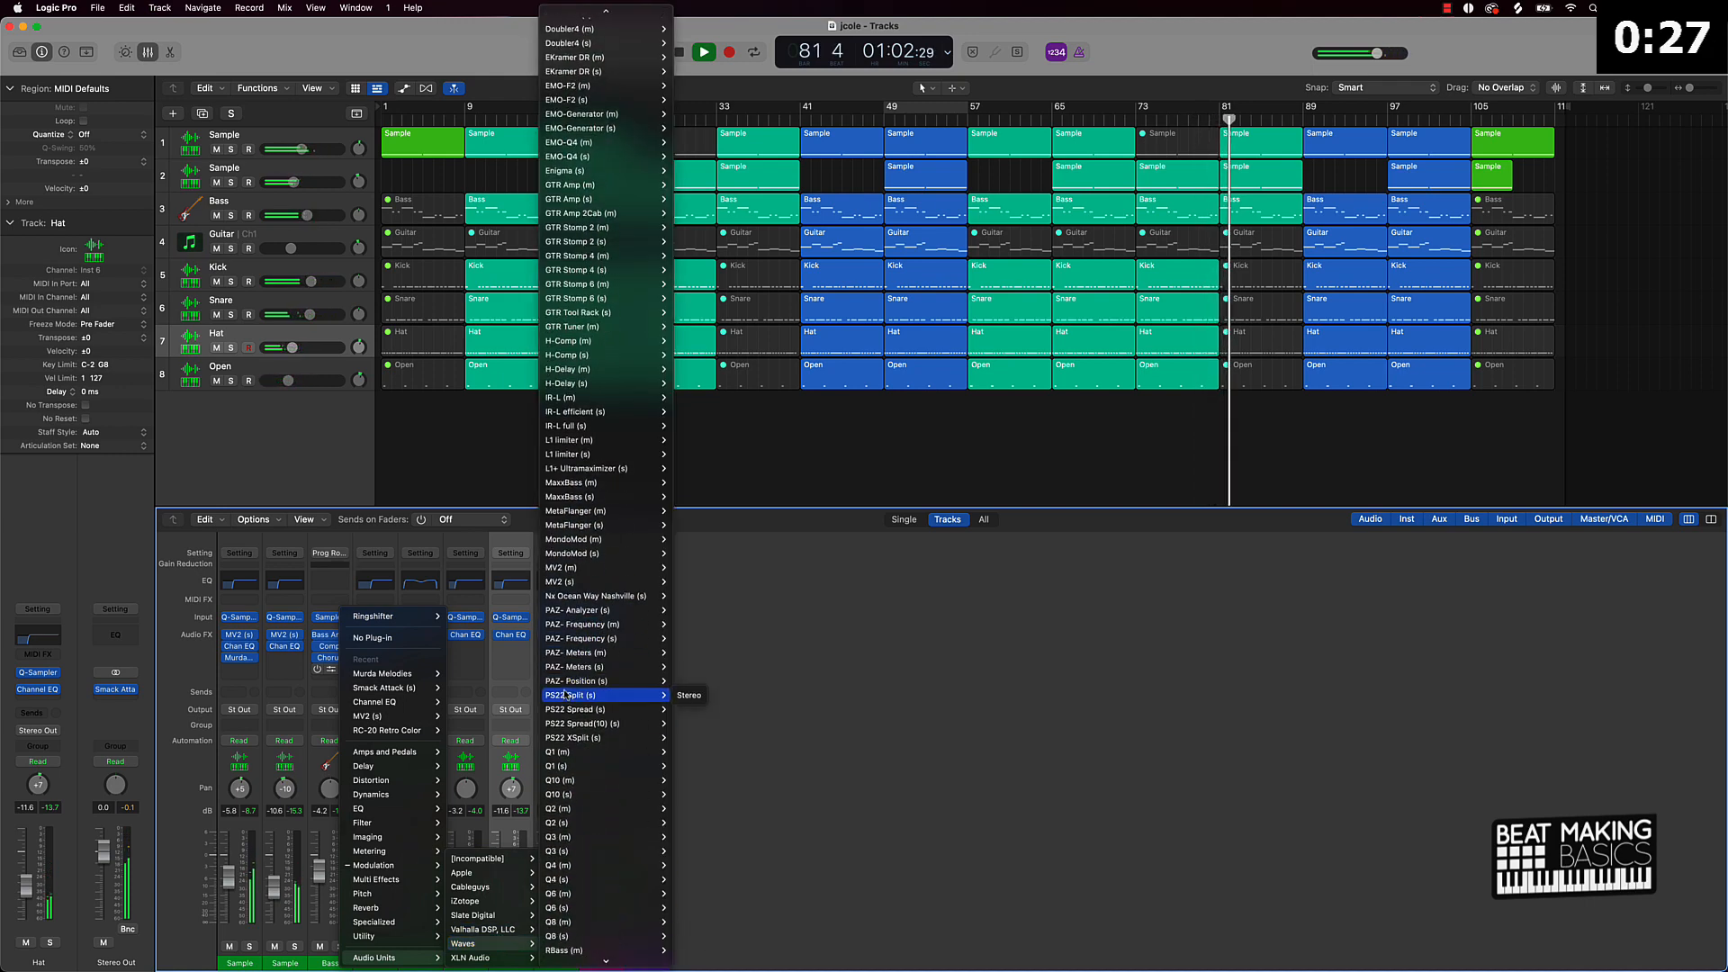
pyautogui.scroll(-1, 567, 695)
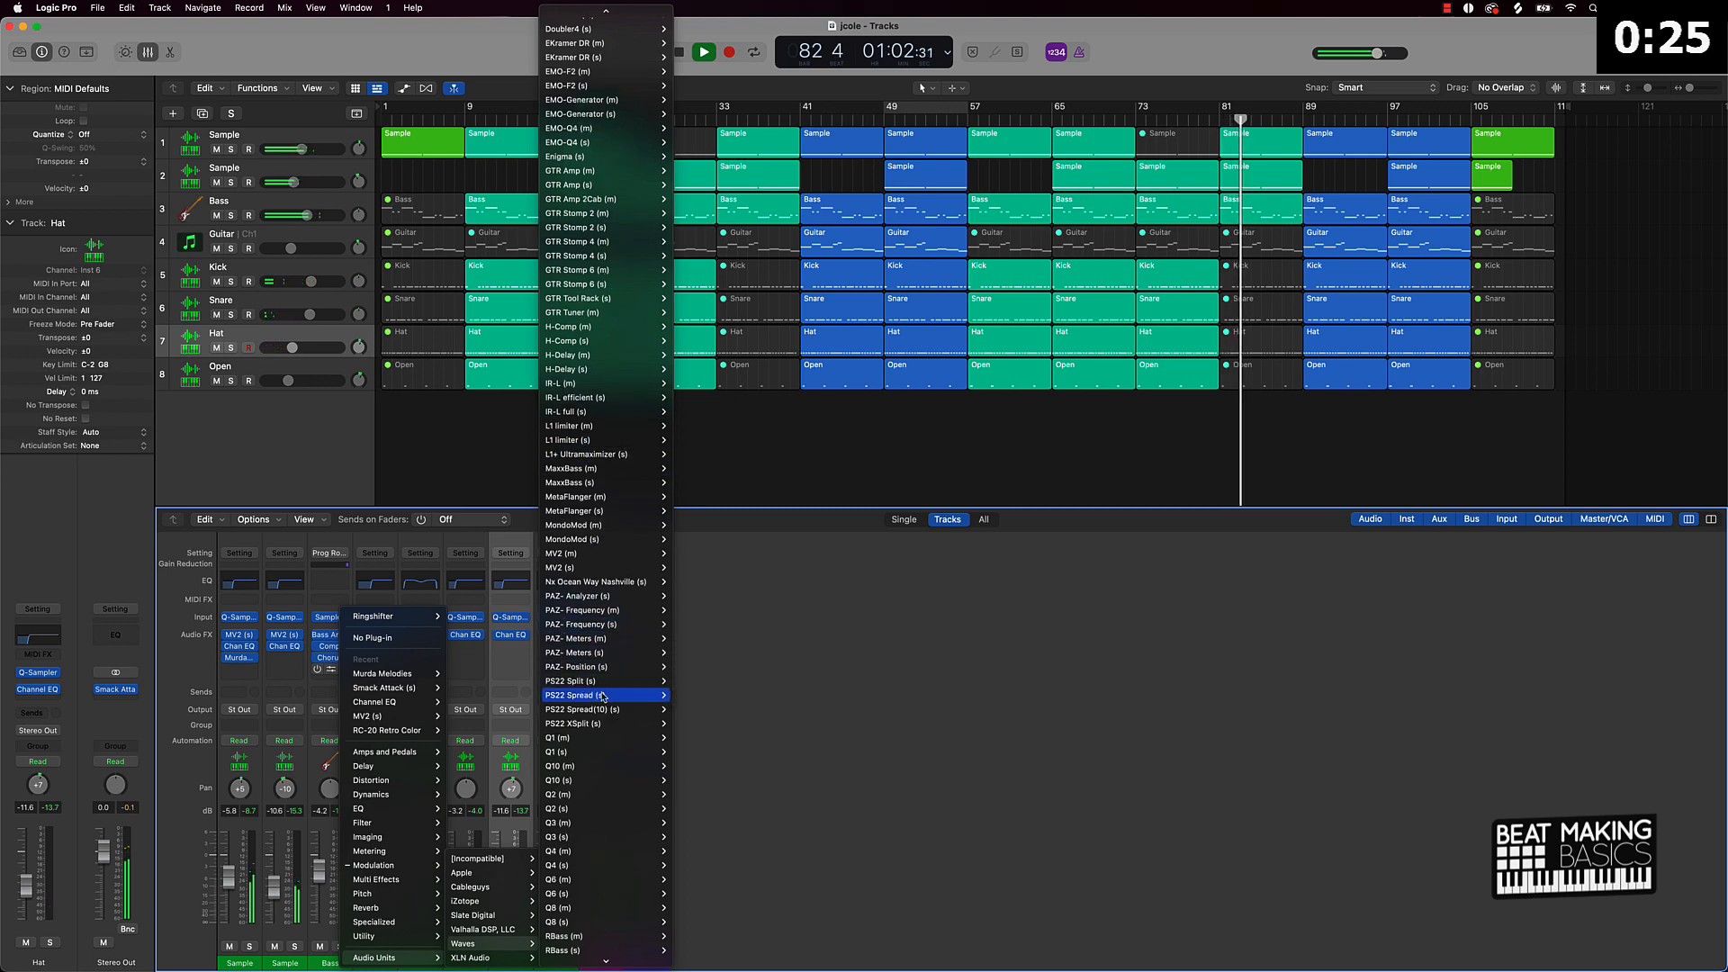
pyautogui.scroll(-6, 602, 697)
pyautogui.moveTo(609, 738)
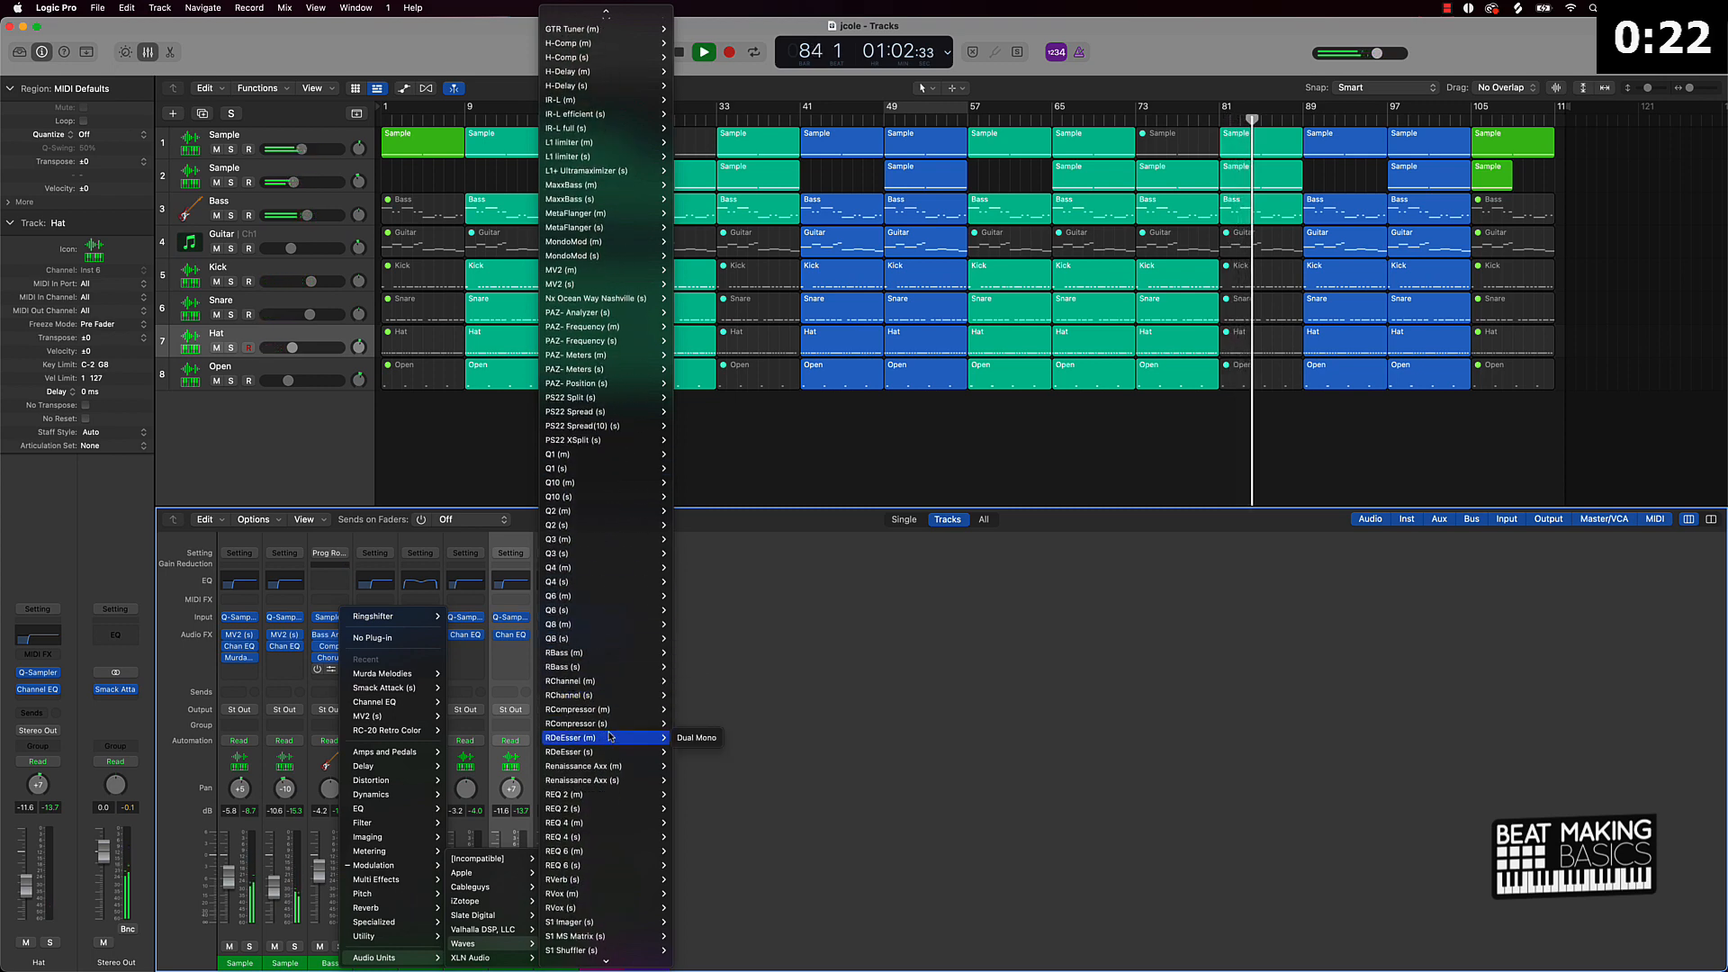
pyautogui.moveTo(604, 781)
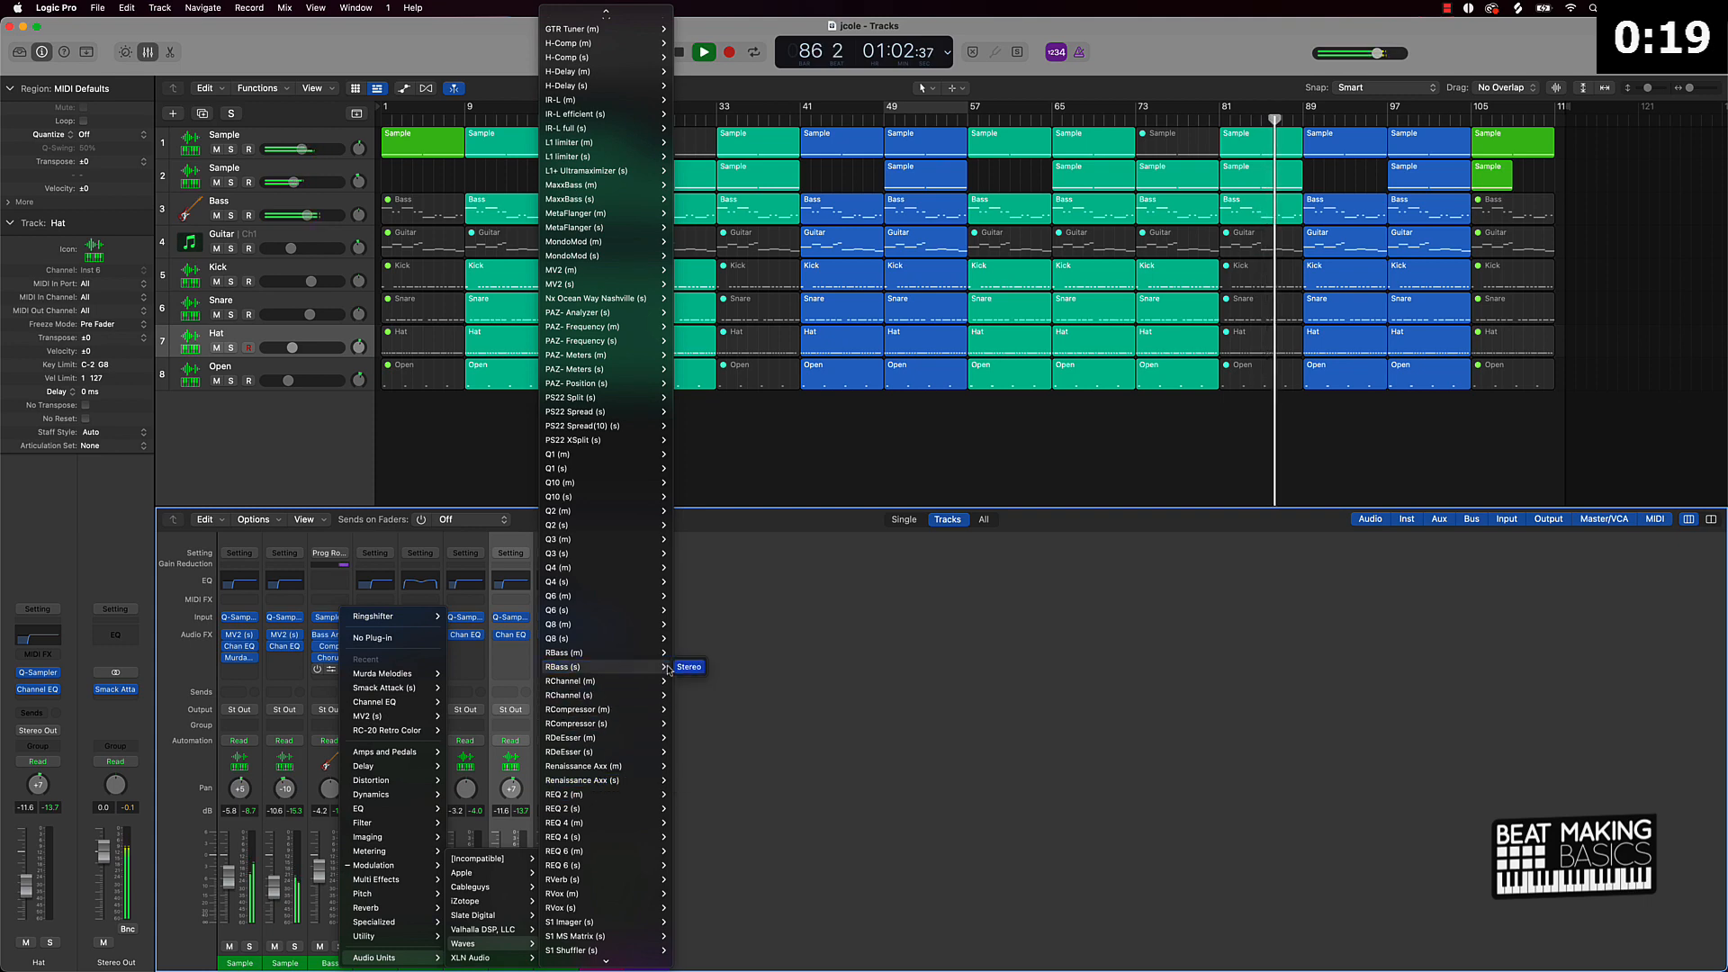
pyautogui.click(688, 667)
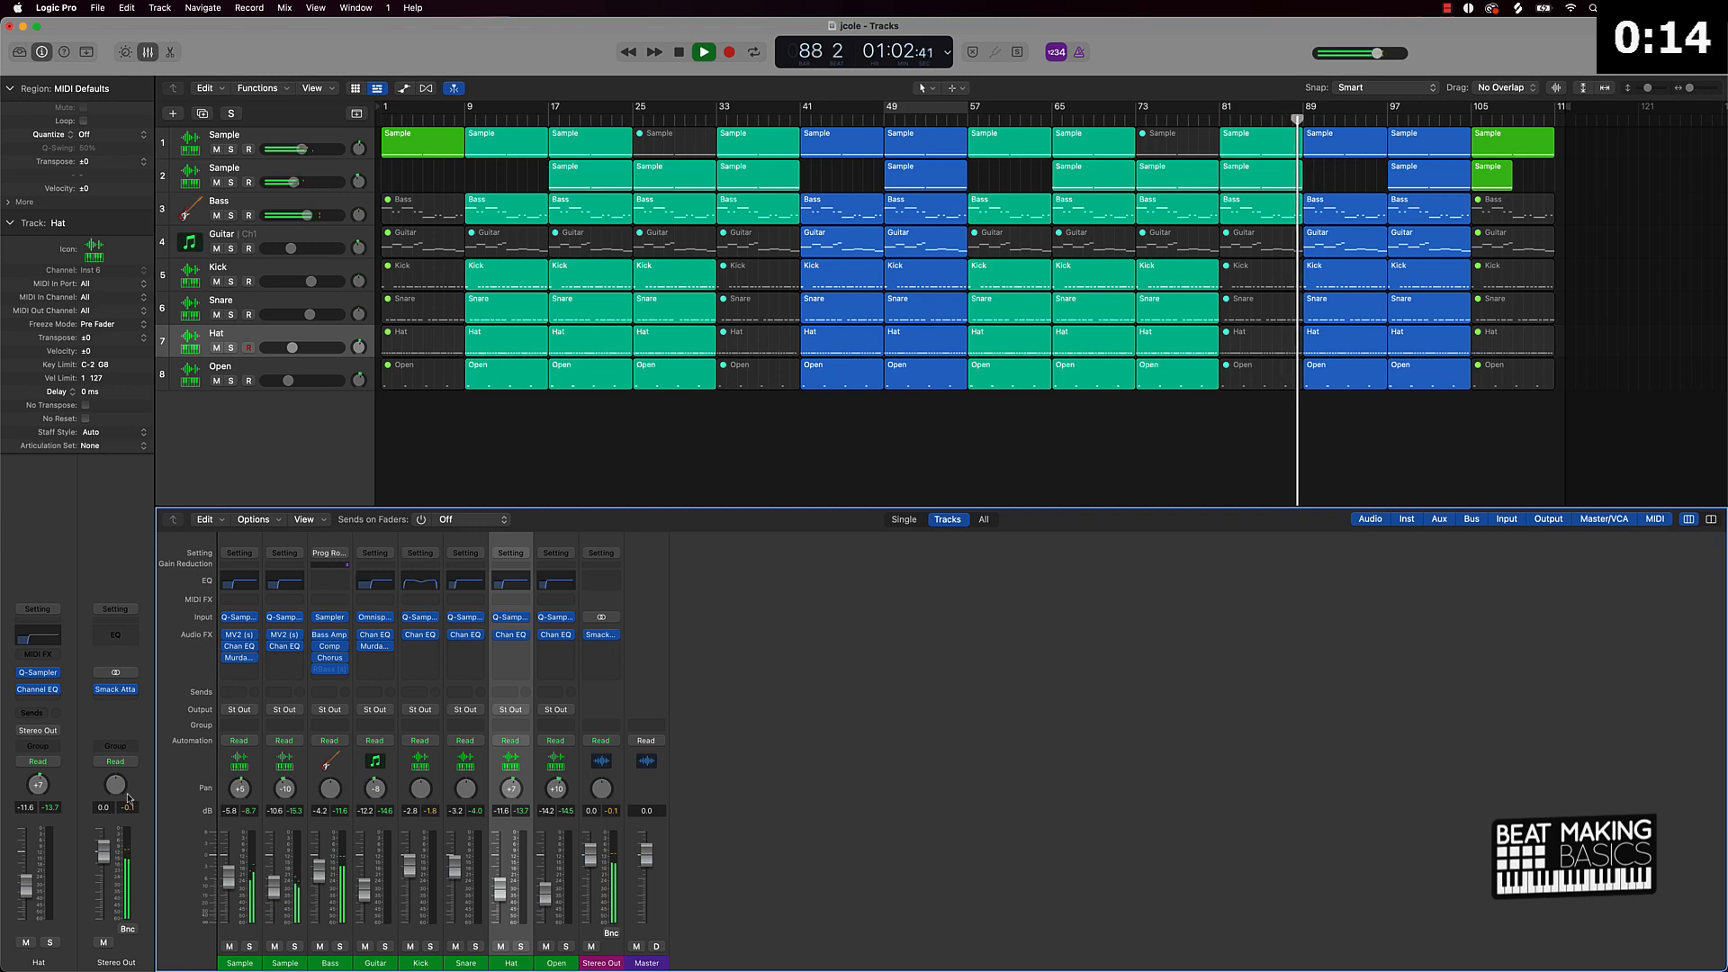
# Set the Bass track's RBass frequency to 56, lower the Bass volume to -5.9 dB, and close the plug-in.
pyautogui.click(329, 670)
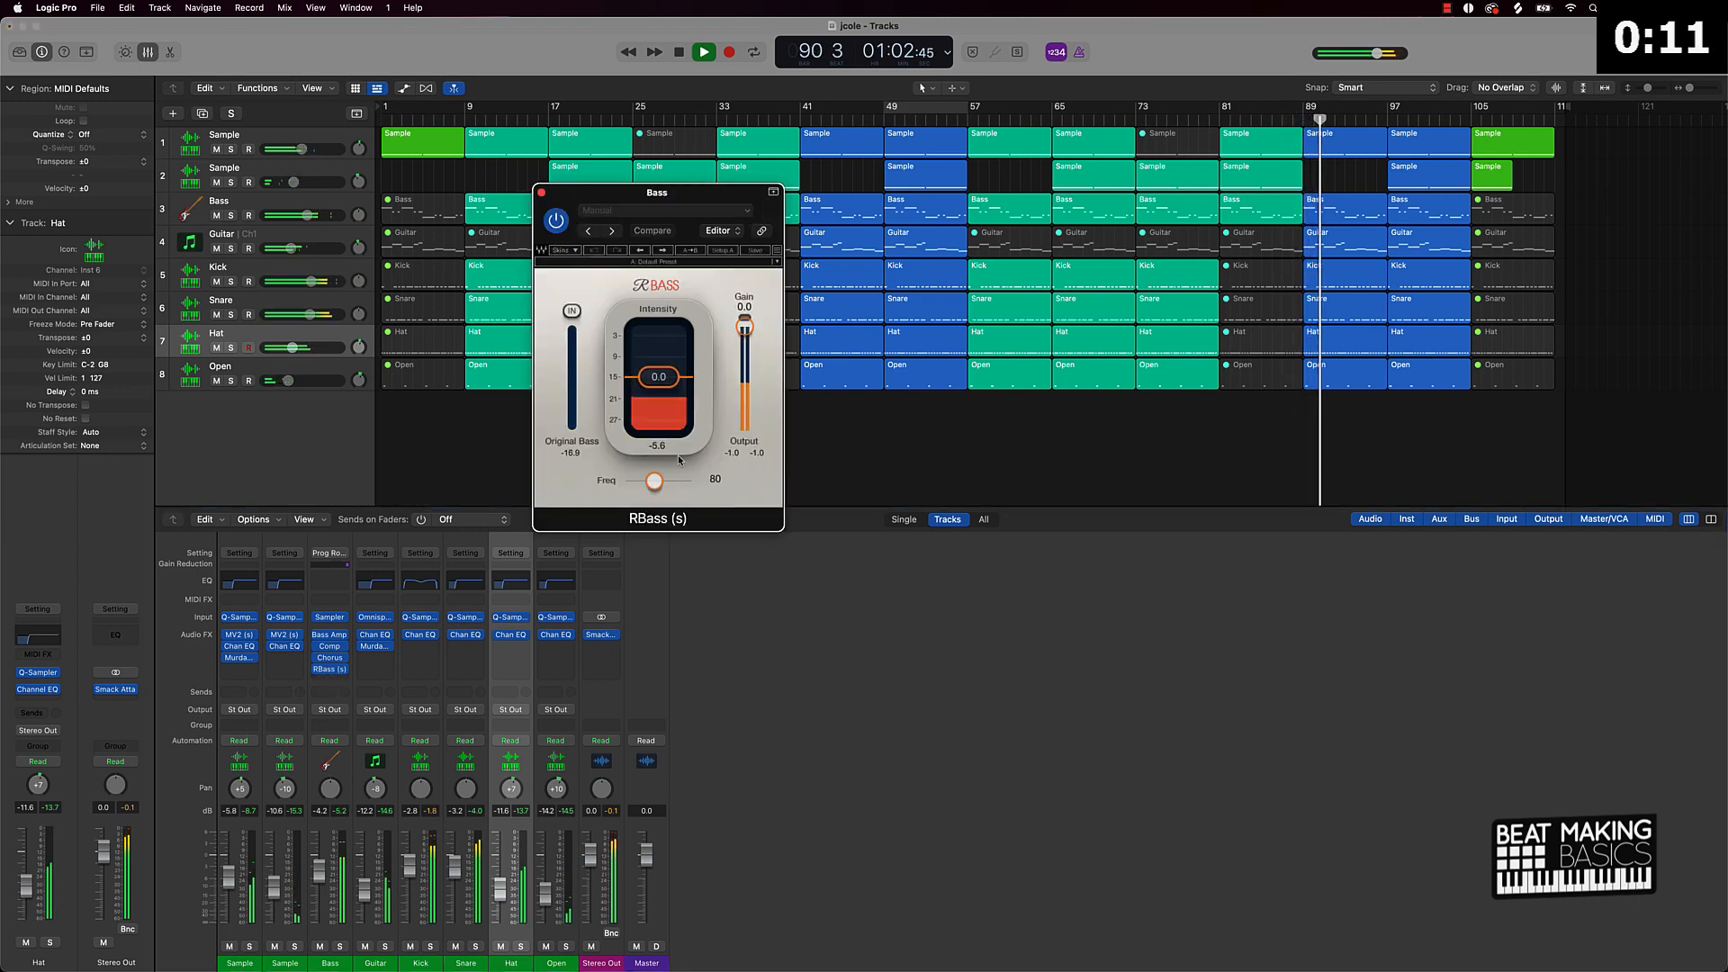
pyautogui.moveTo(654, 481); pyautogui.dragTo(643, 481)
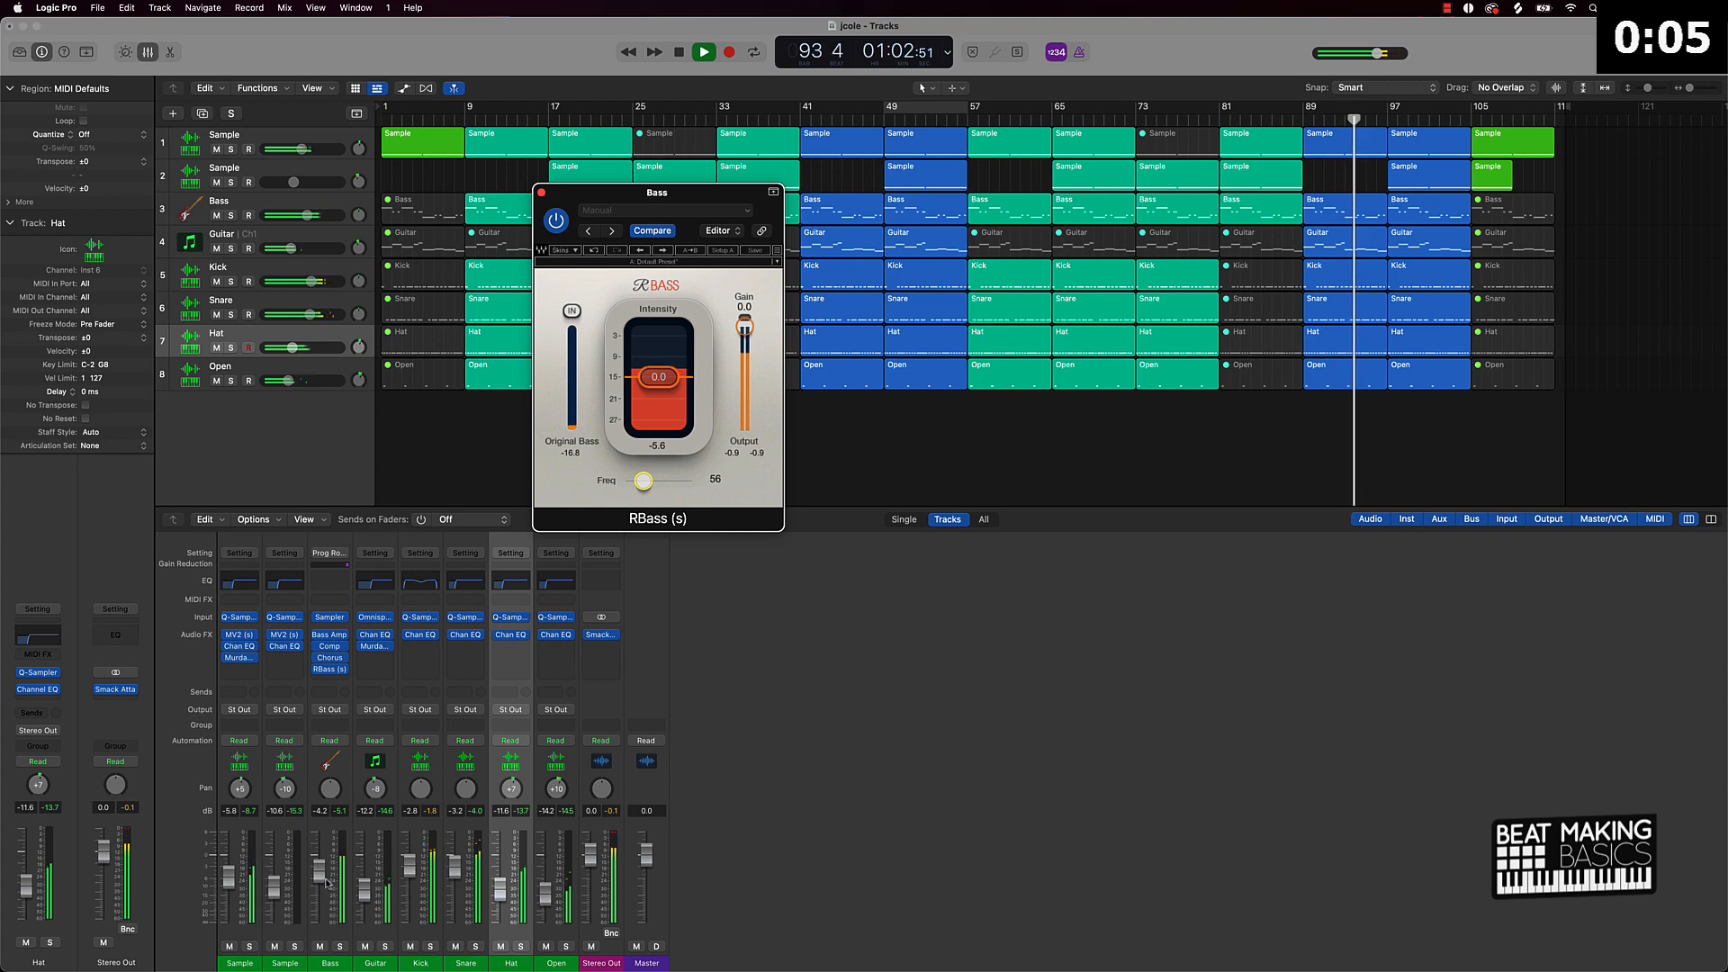
pyautogui.moveTo(325, 878); pyautogui.dragTo(325, 884)
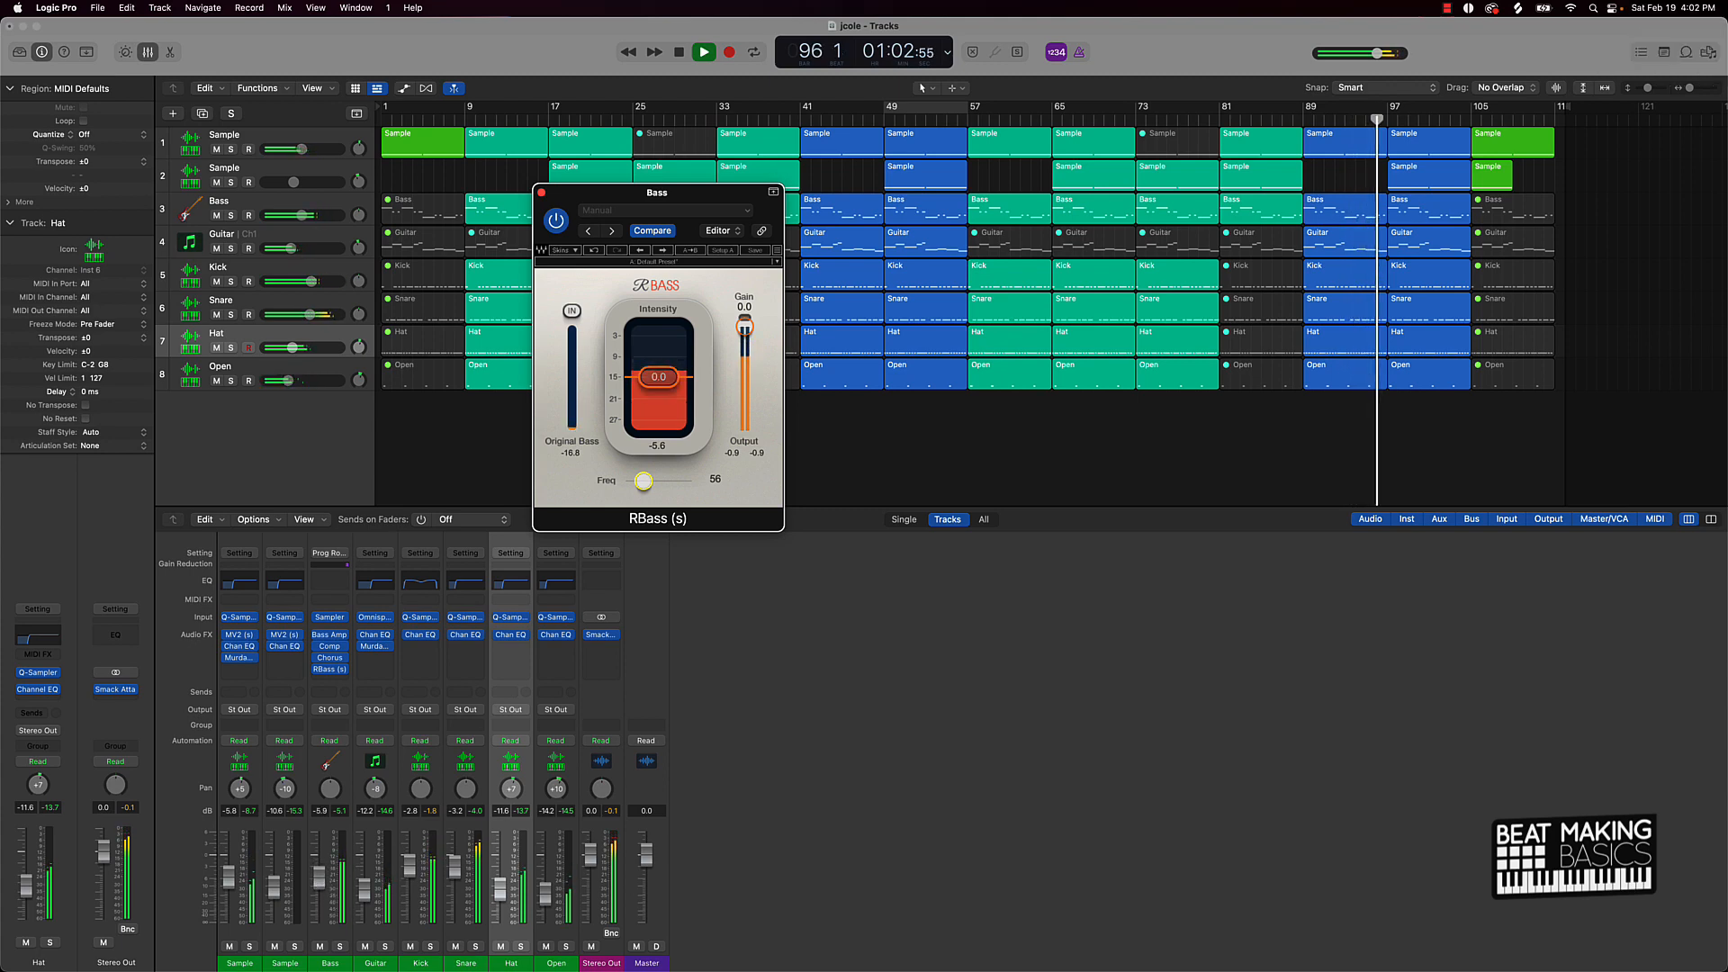
pyautogui.click(322, 881)
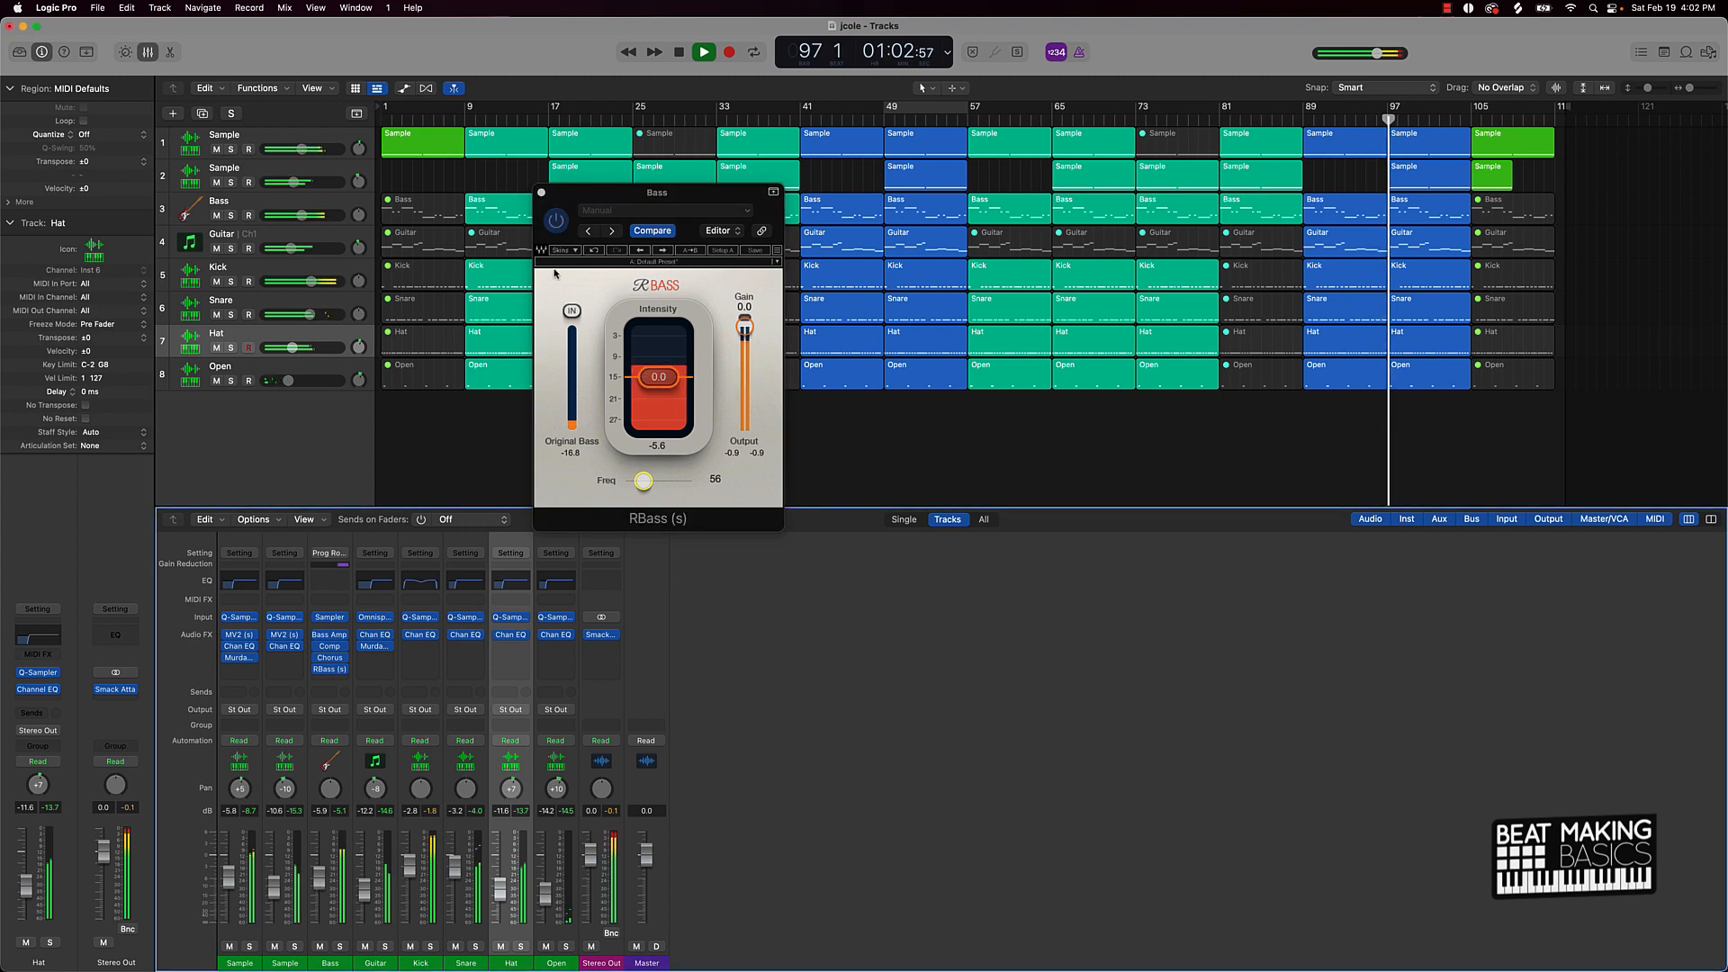
pyautogui.click(540, 192)
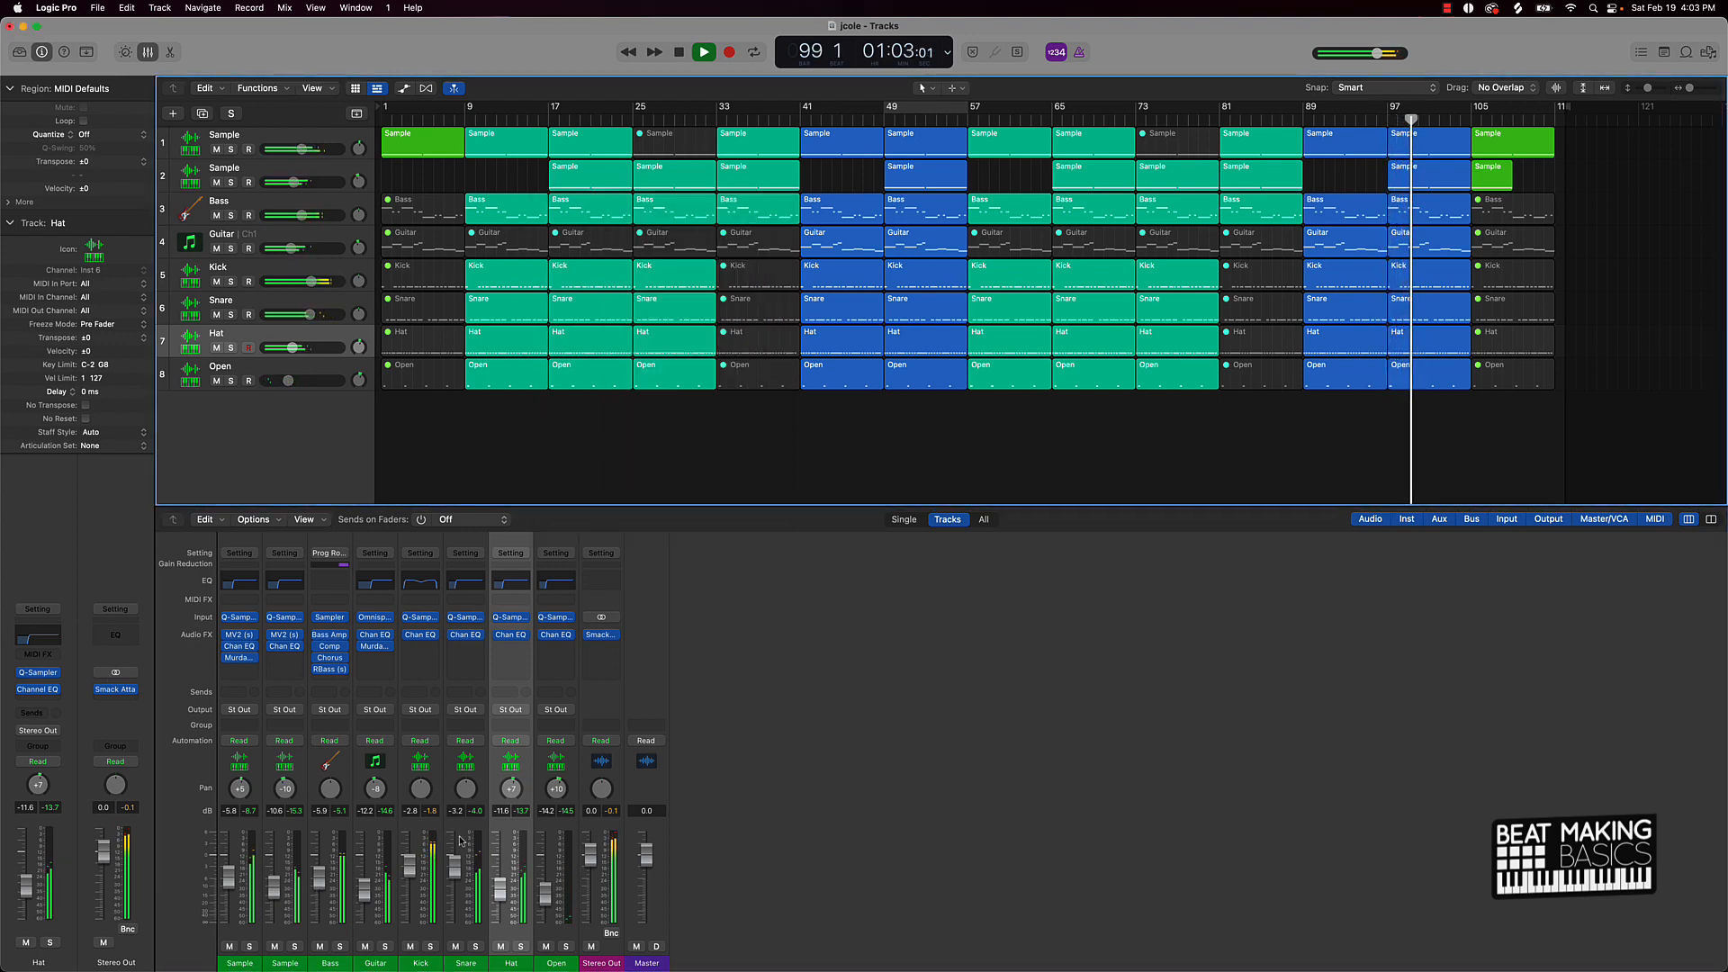
# Pan the Open track to -21 and stop playback.
pyautogui.moveTo(553, 789); pyautogui.dragTo(540, 820)
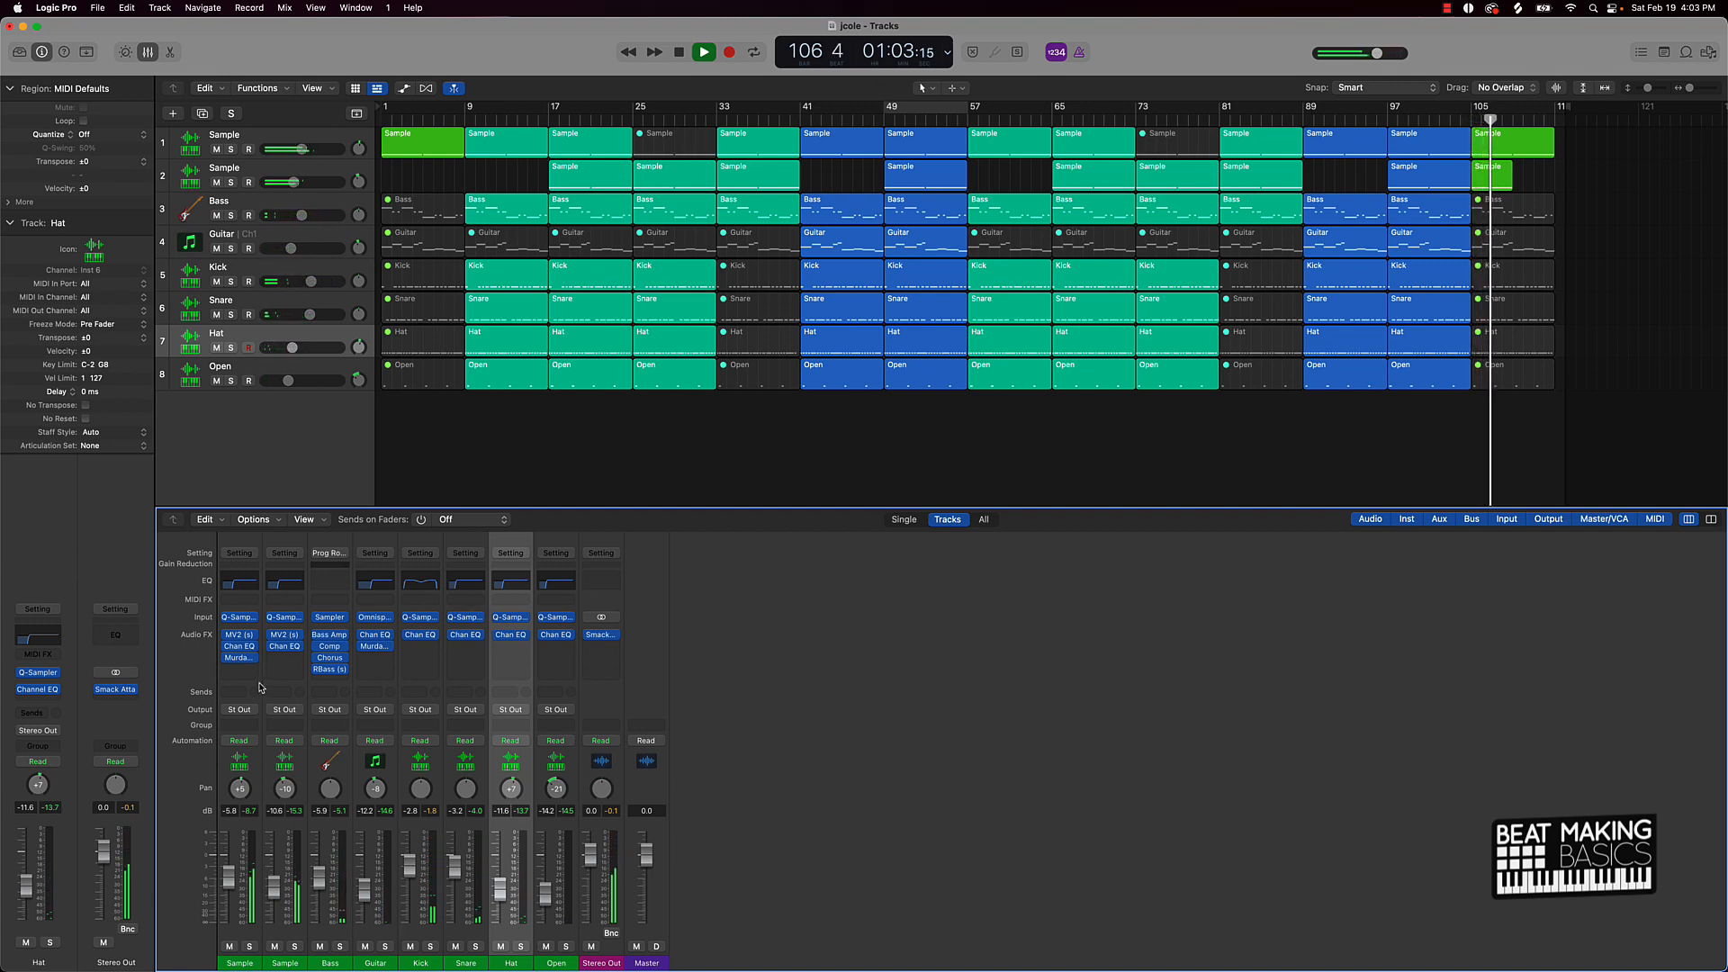
pyautogui.press('space')
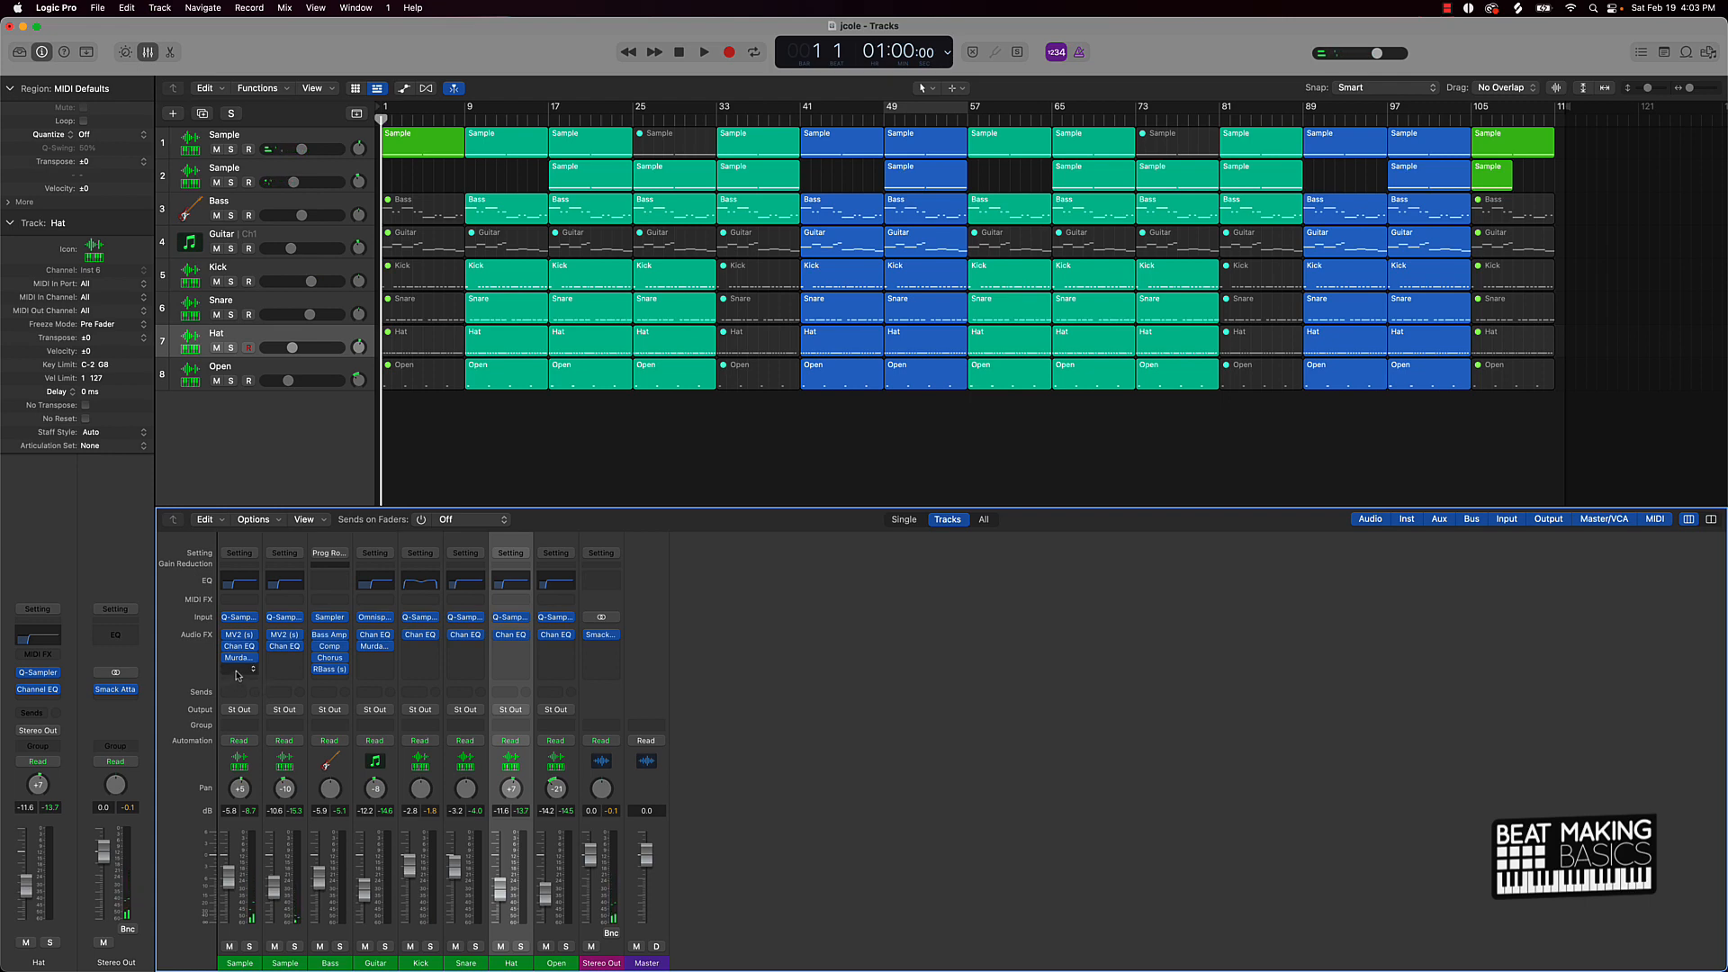
# Try iZotope Vinyl after Murda Melodies on the first Sample track, with the year at 1960 and Warp at 24%.
pyautogui.click(237, 671)
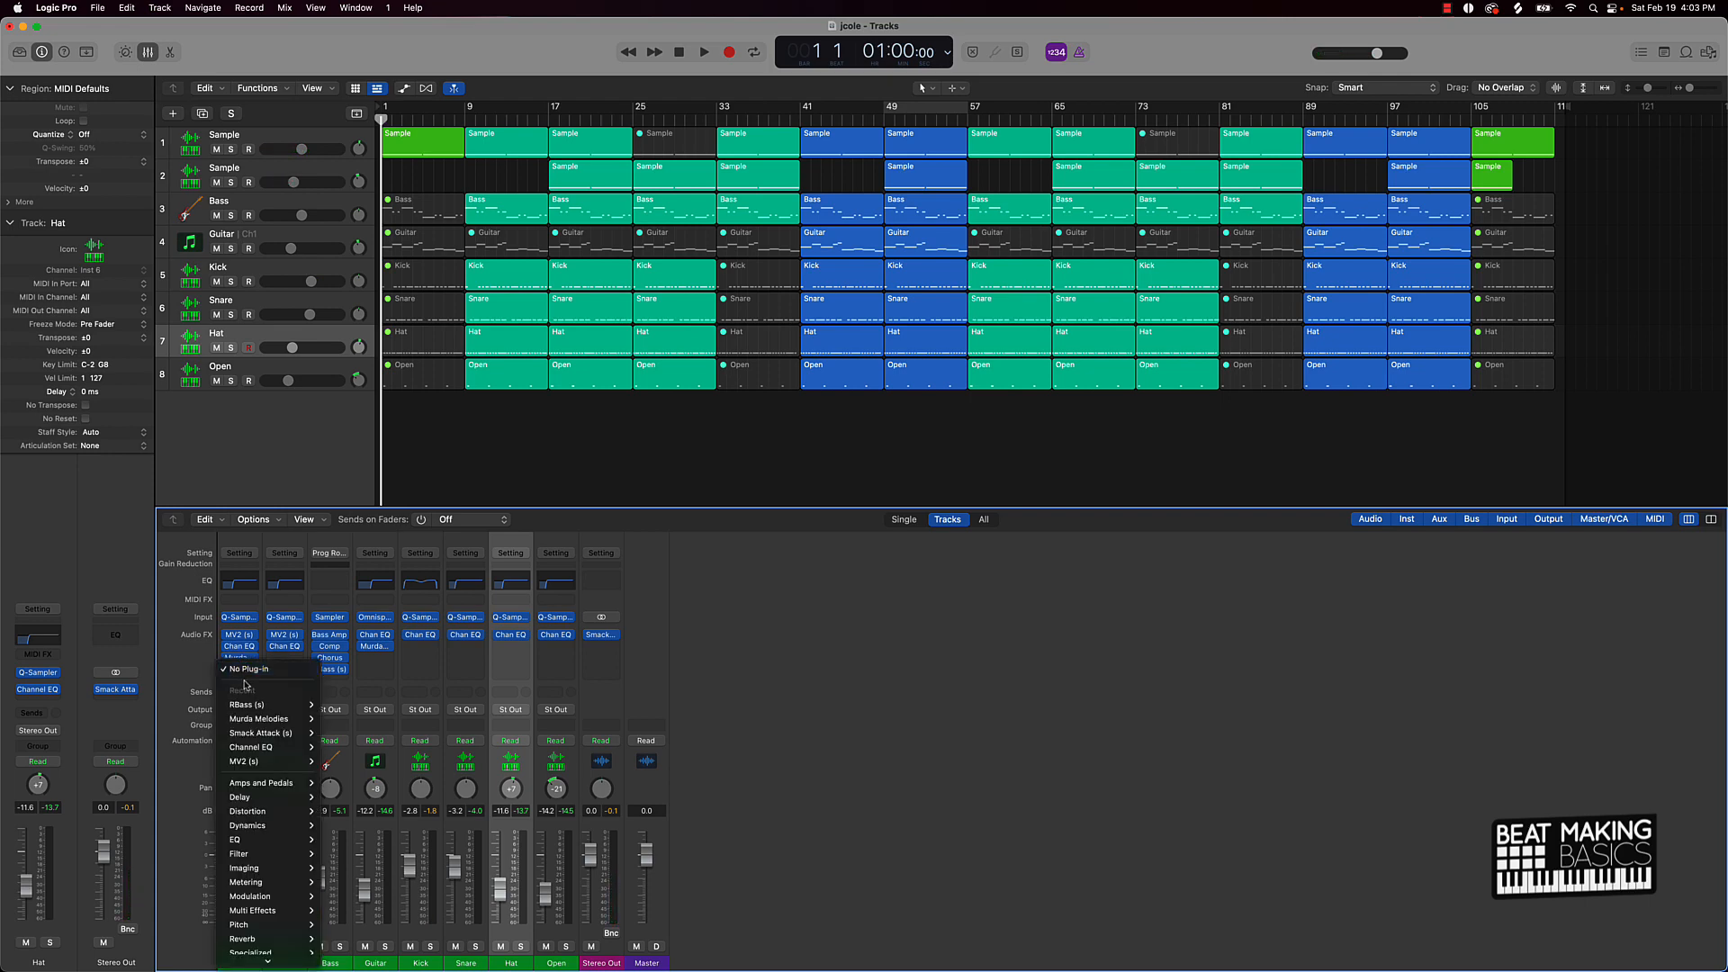
pyautogui.moveTo(265, 956)
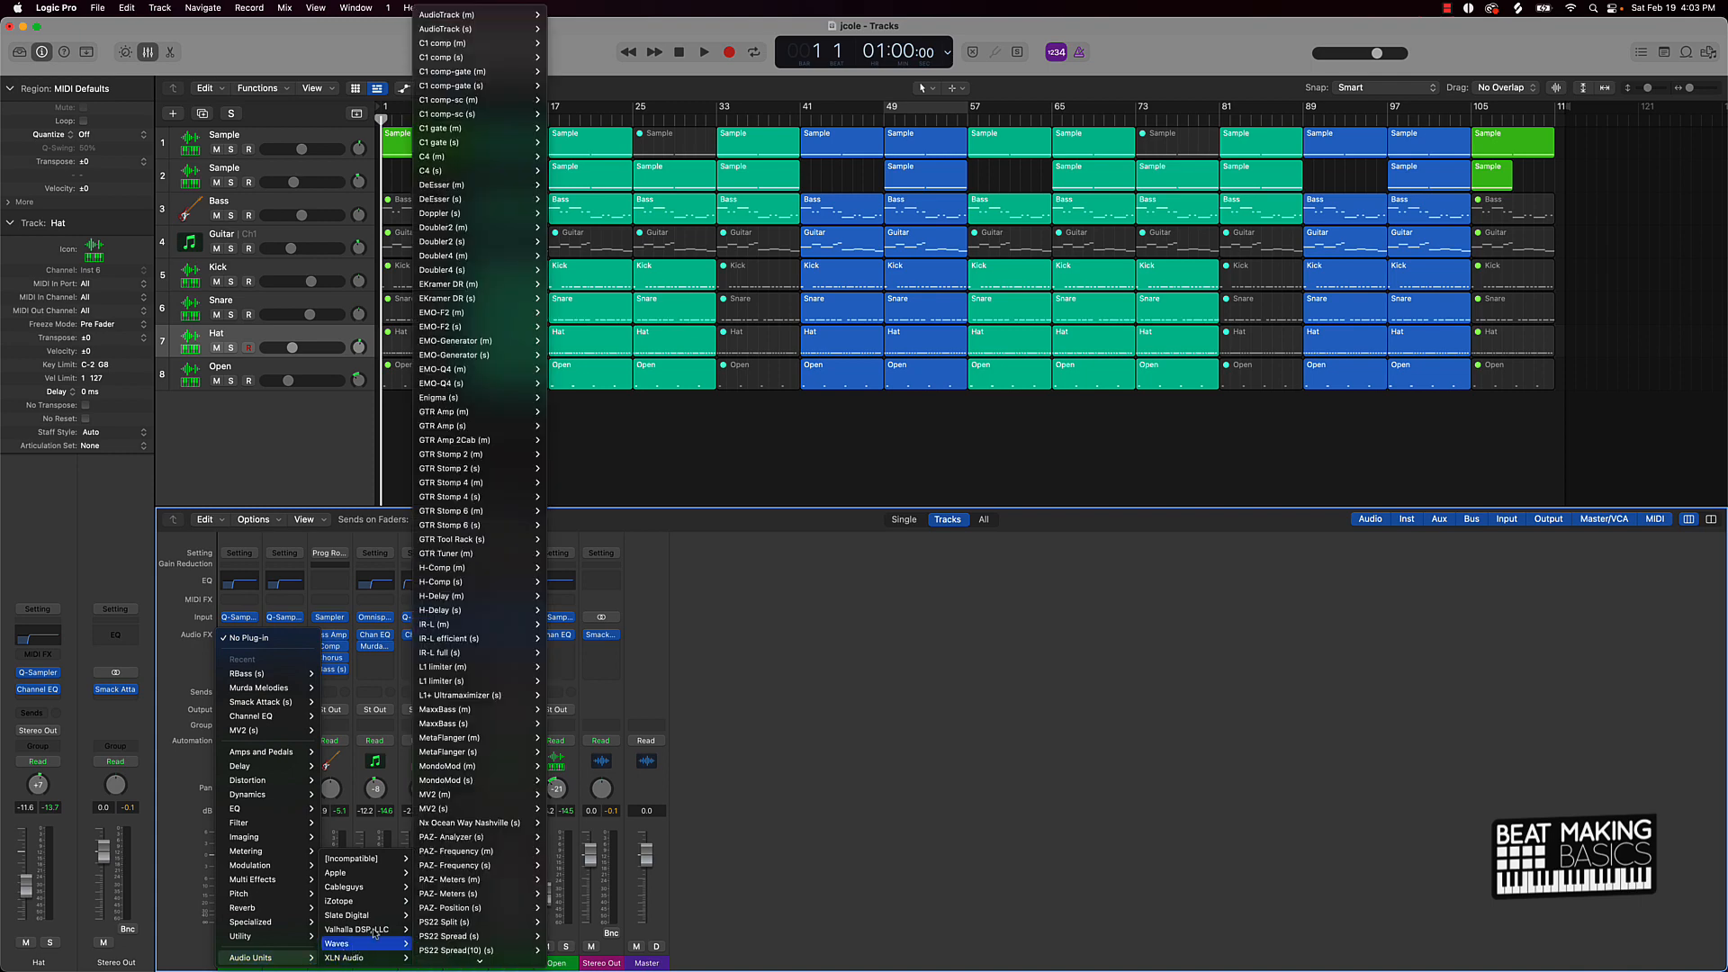
pyautogui.moveTo(393, 904)
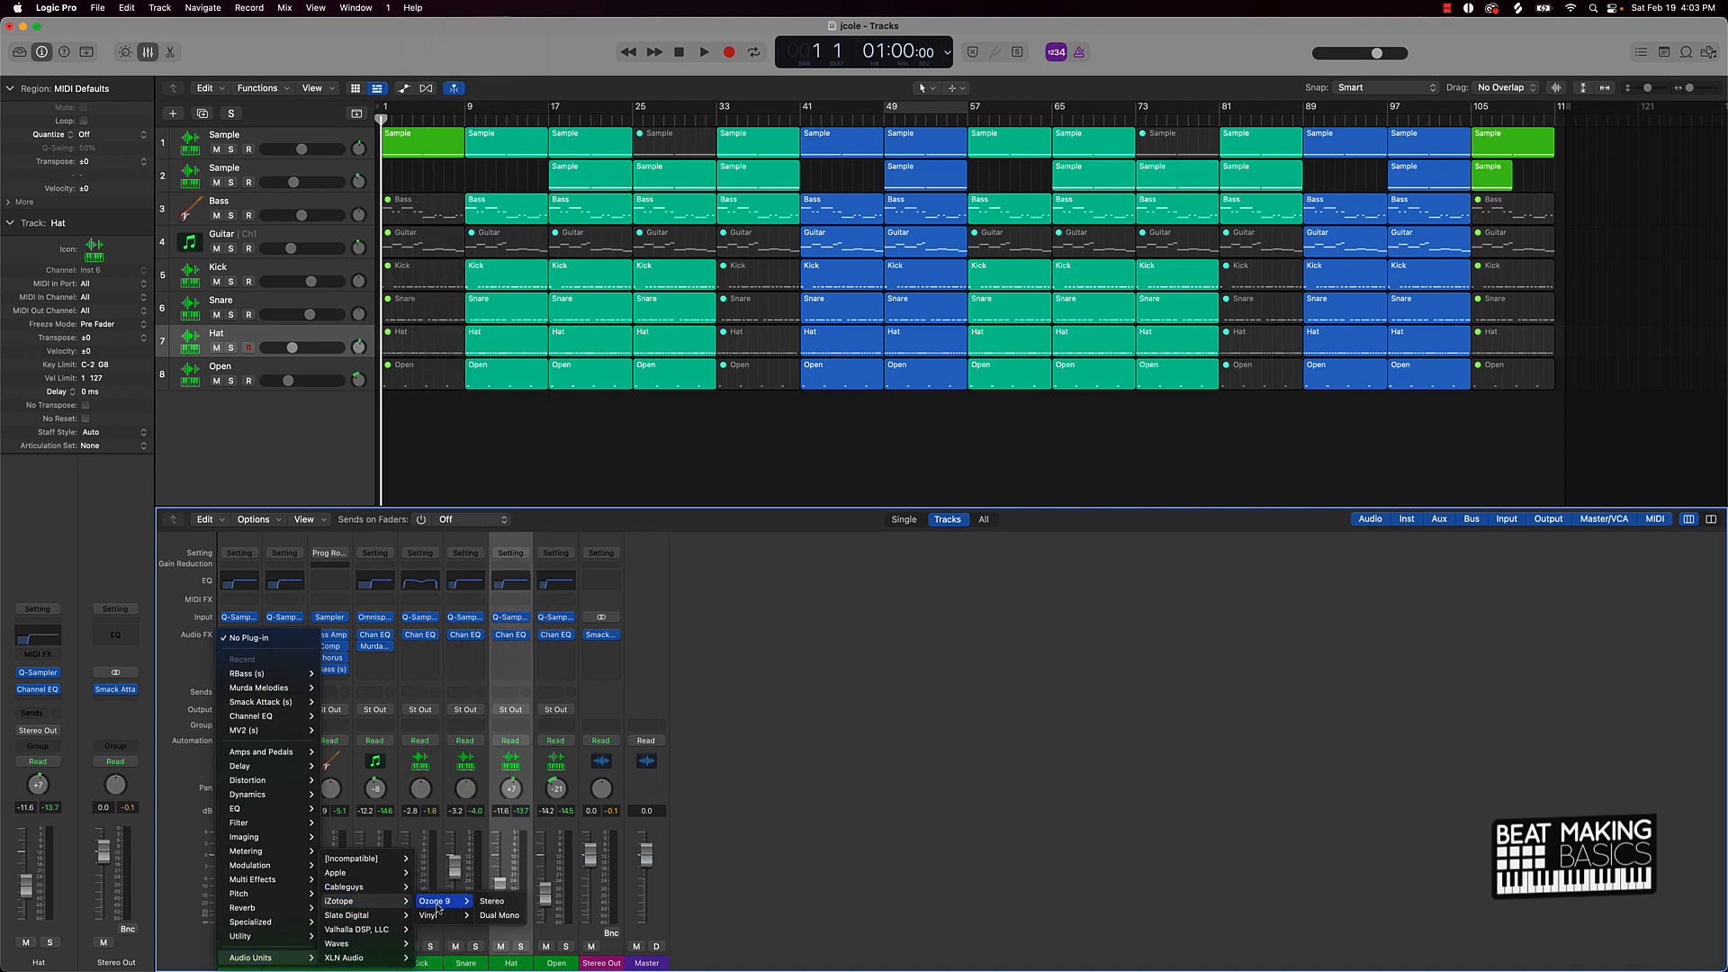
pyautogui.click(491, 915)
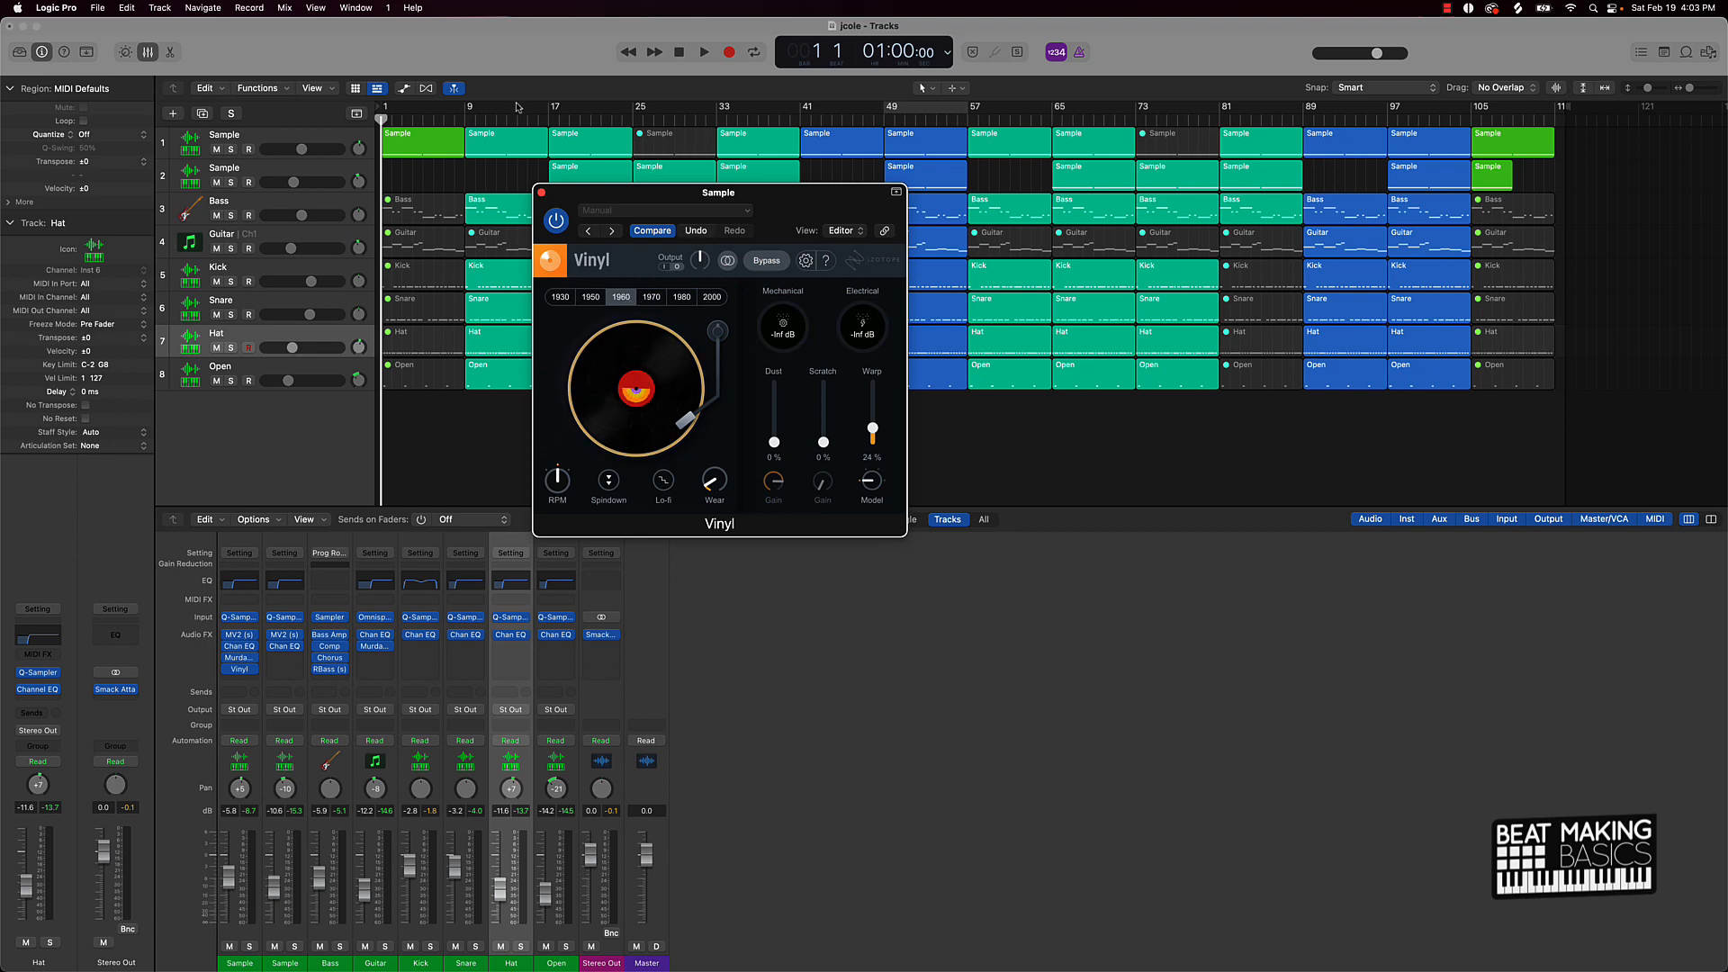
# Replay the song's opening several times to check the first Sample's sound with Vinyl active and bypassed.
pyautogui.press('space')
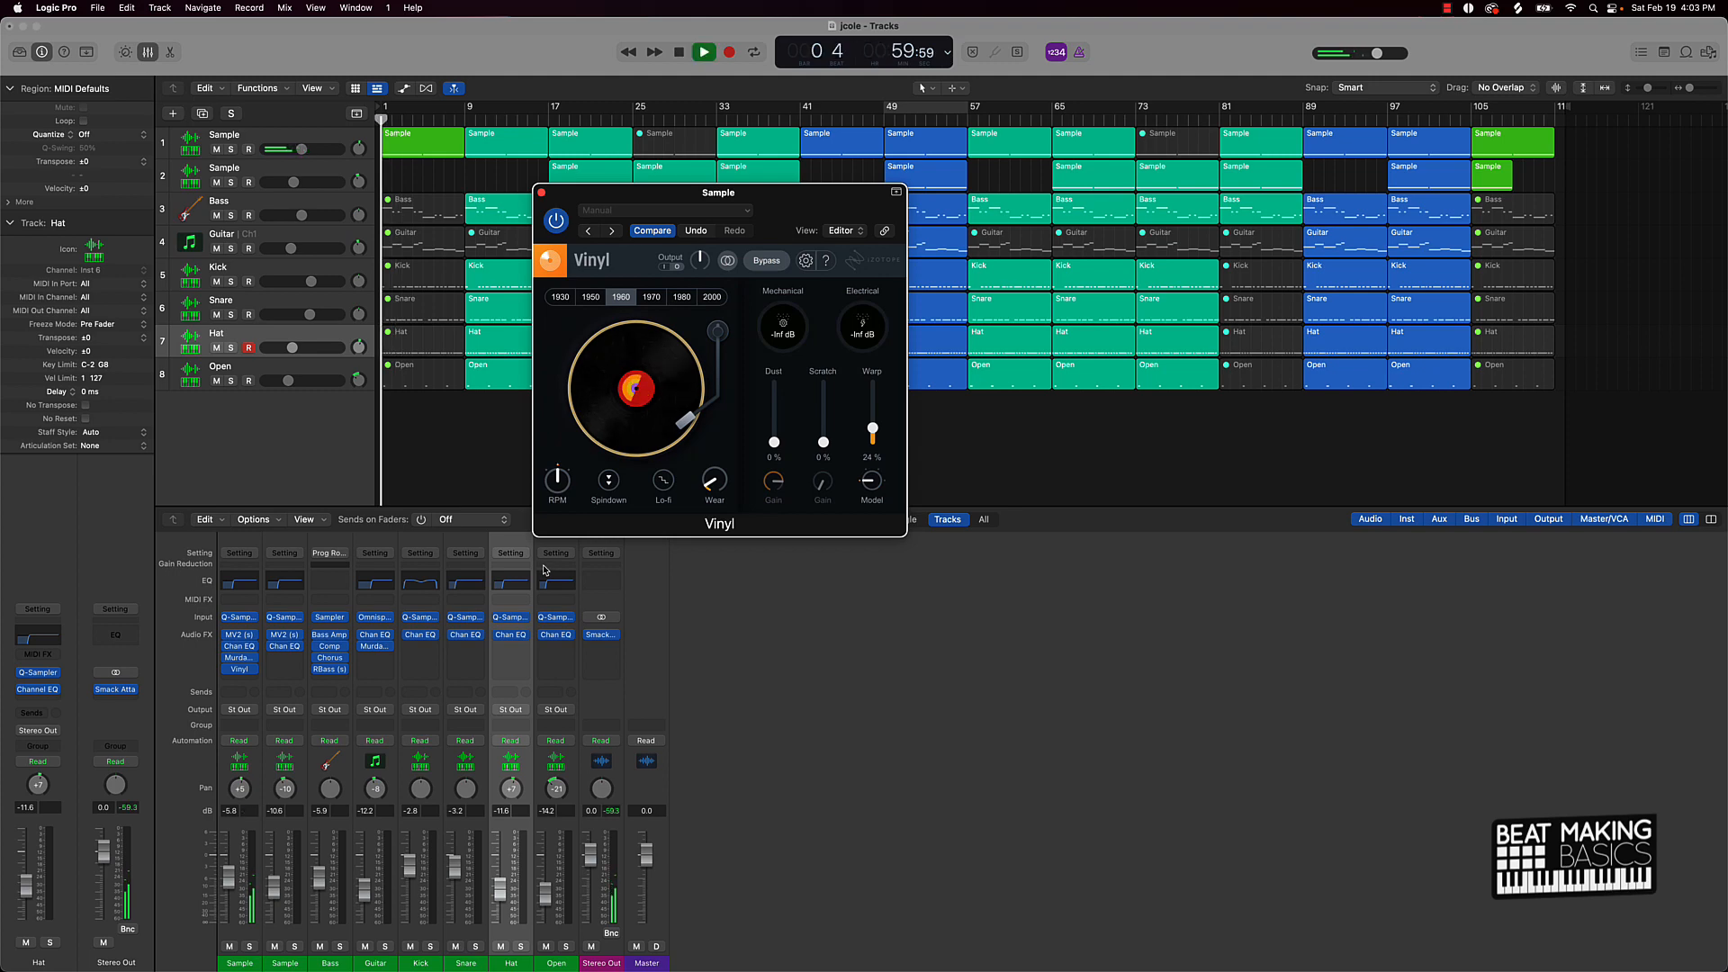
pyautogui.press('Return')
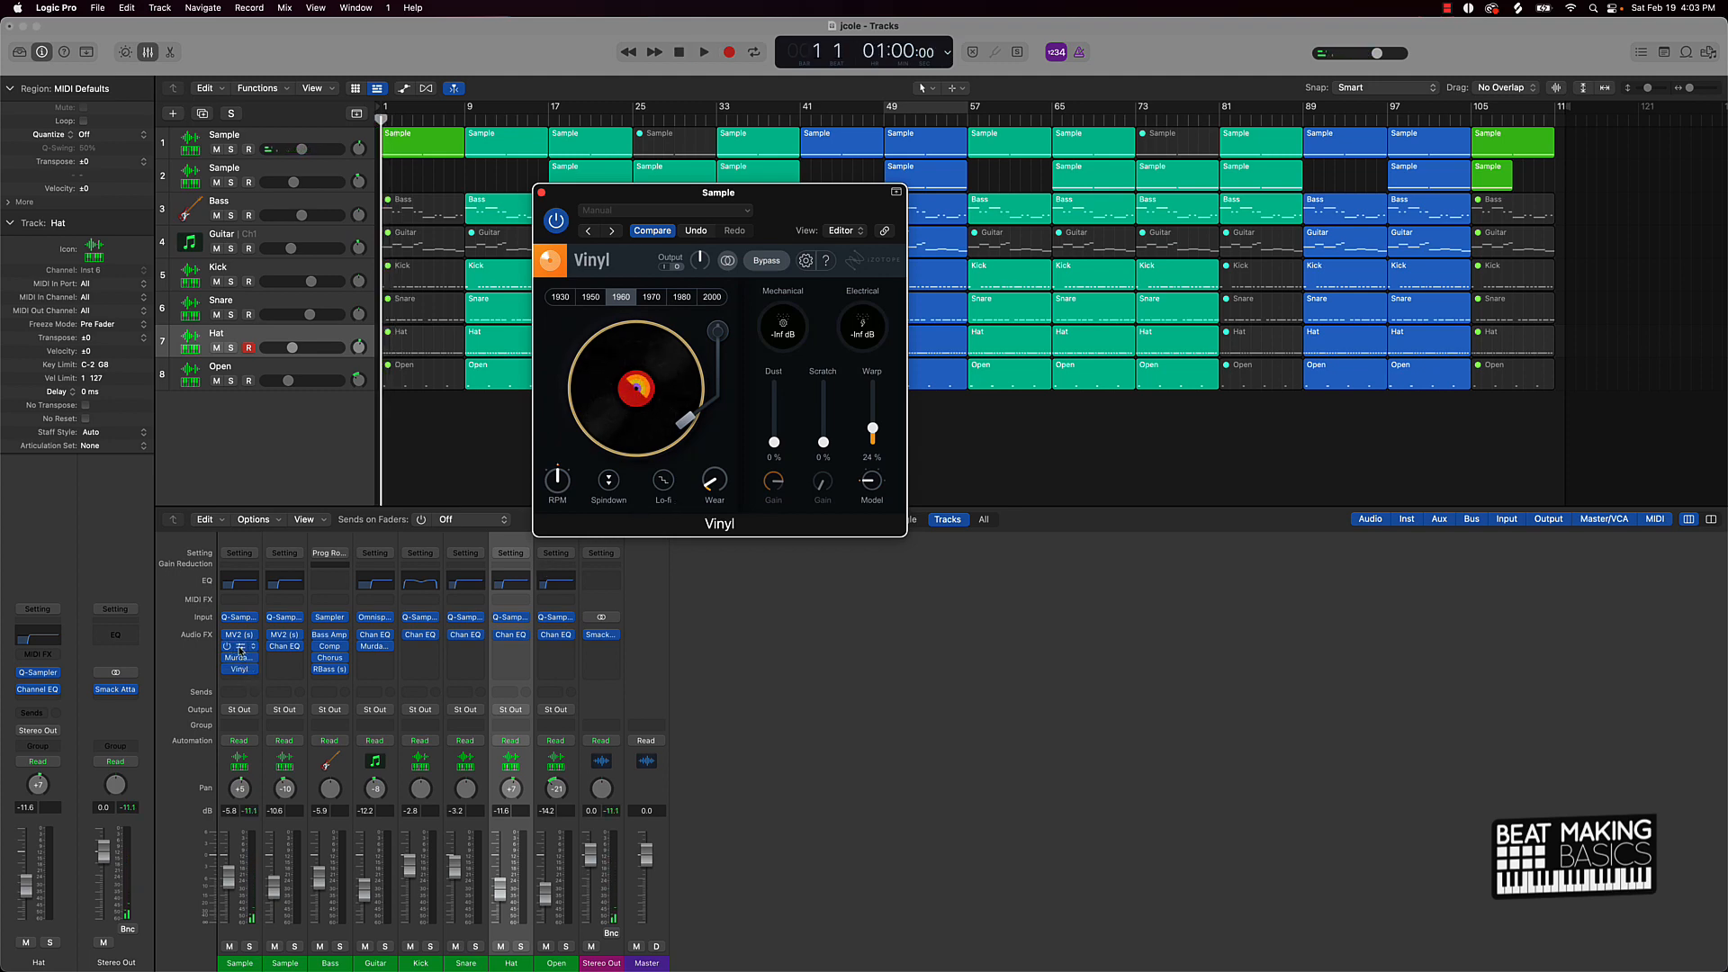
pyautogui.click(248, 683)
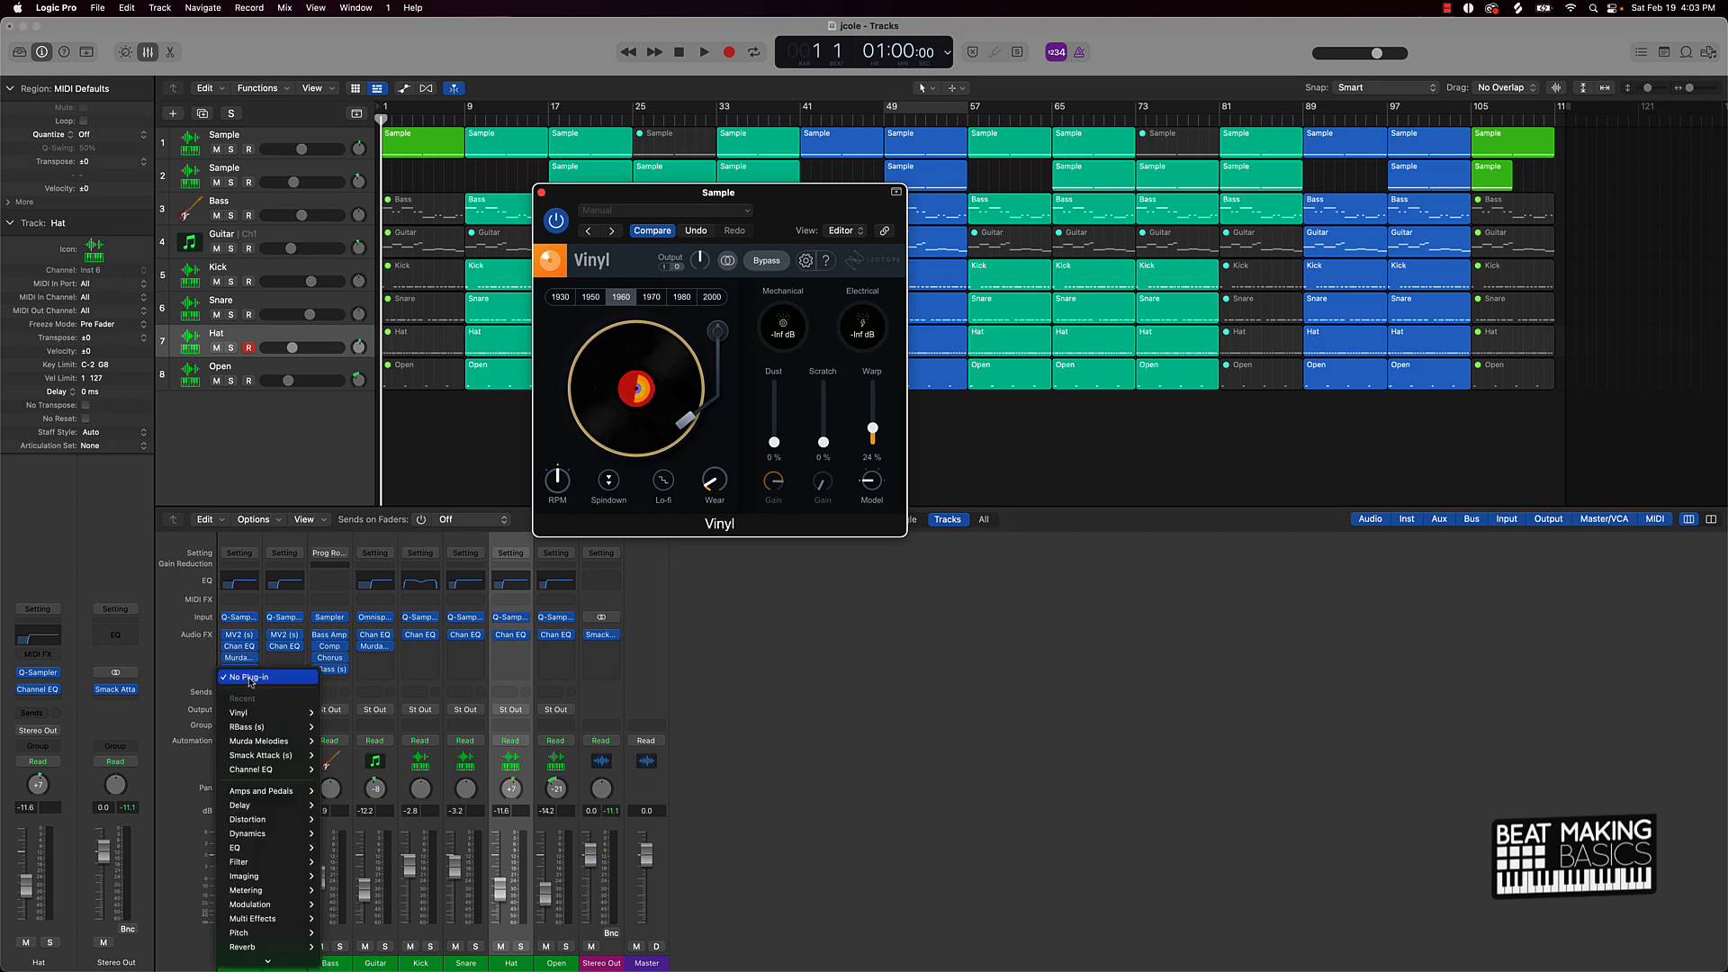
pyautogui.press('Escape')
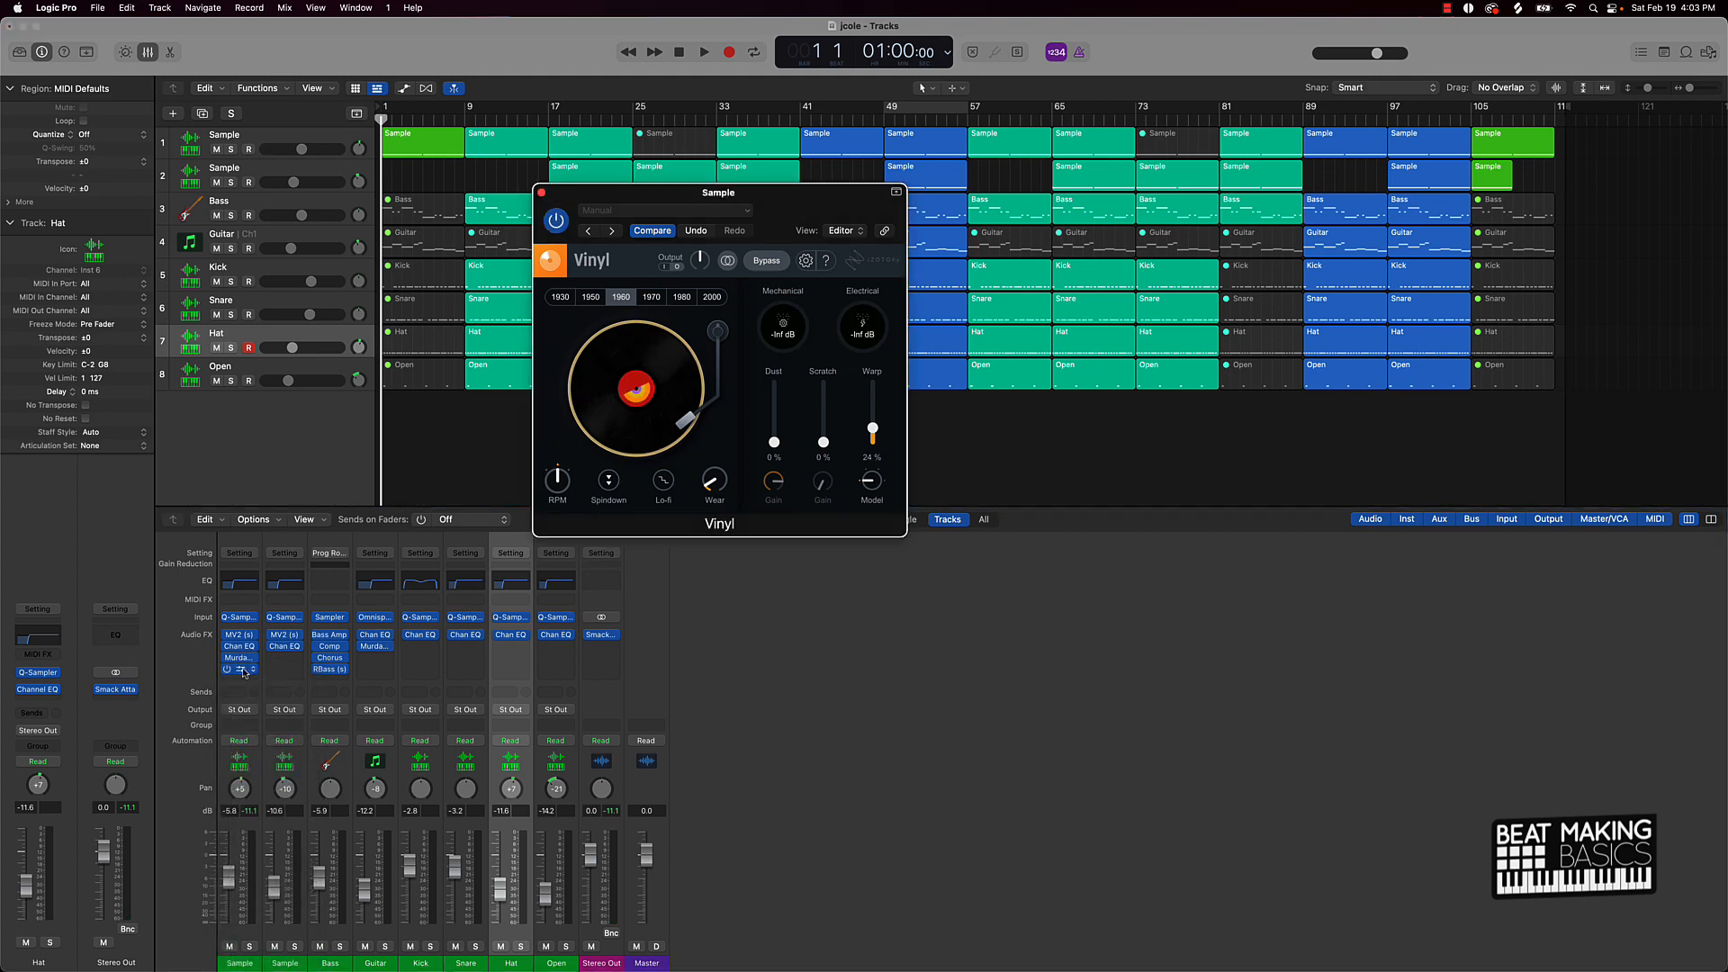
pyautogui.click(237, 661)
pyautogui.press('space')
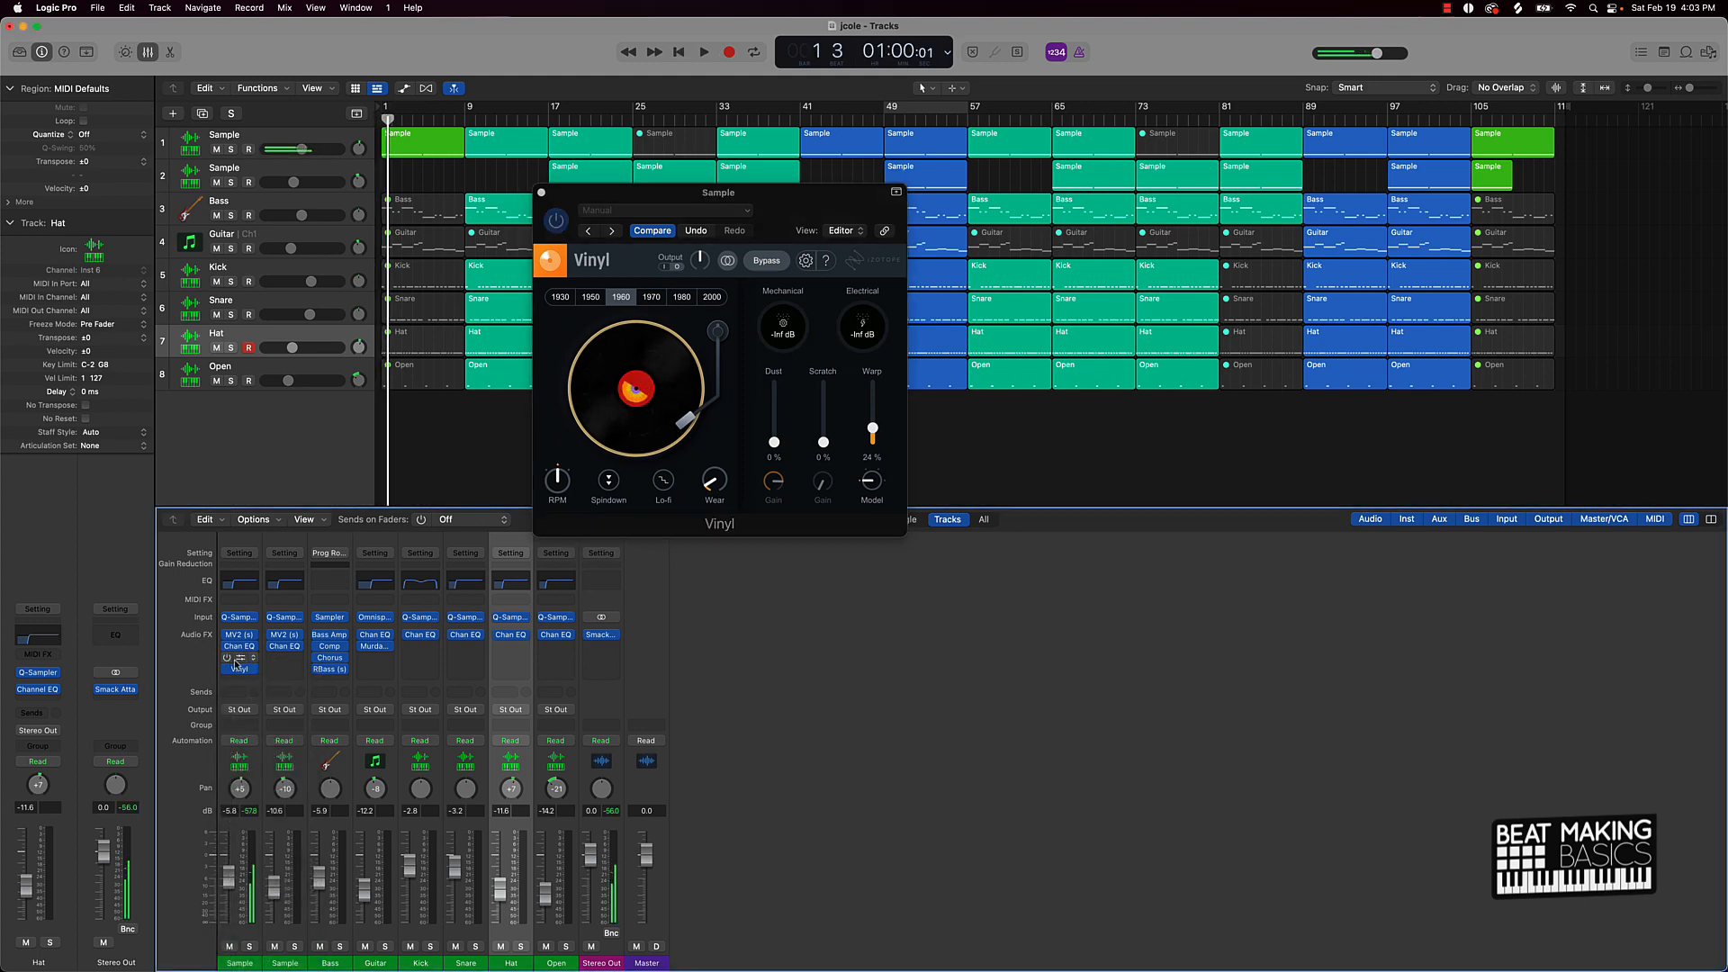
pyautogui.press('space')
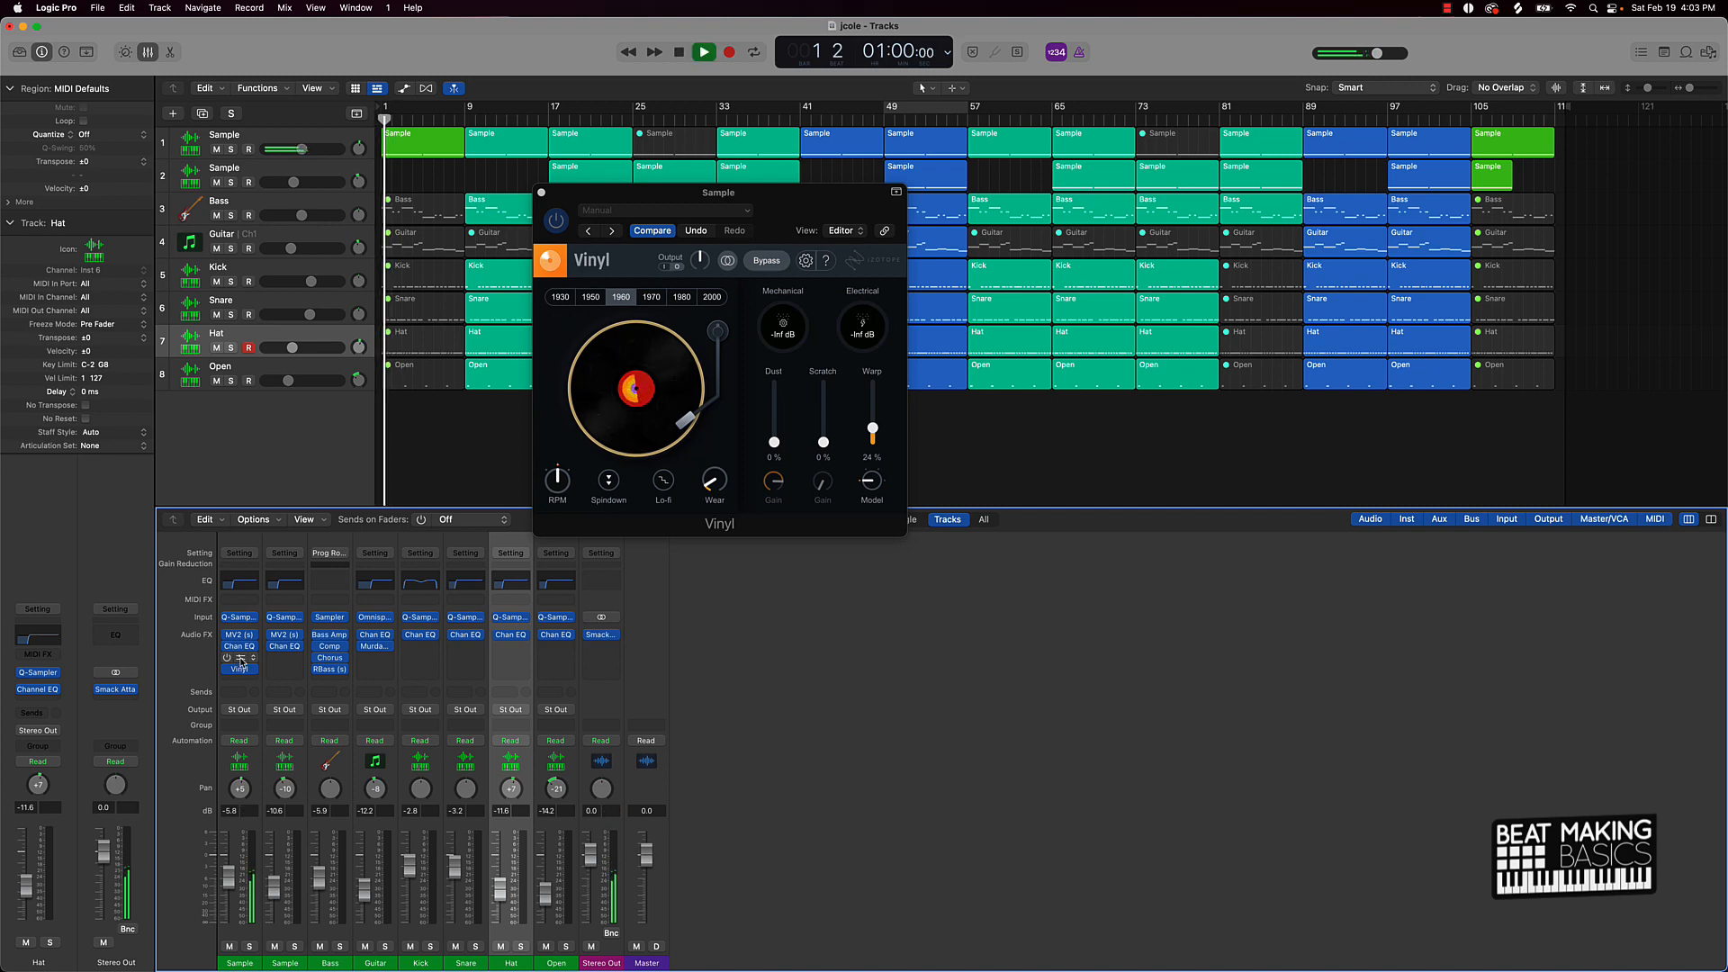
pyautogui.press('space')
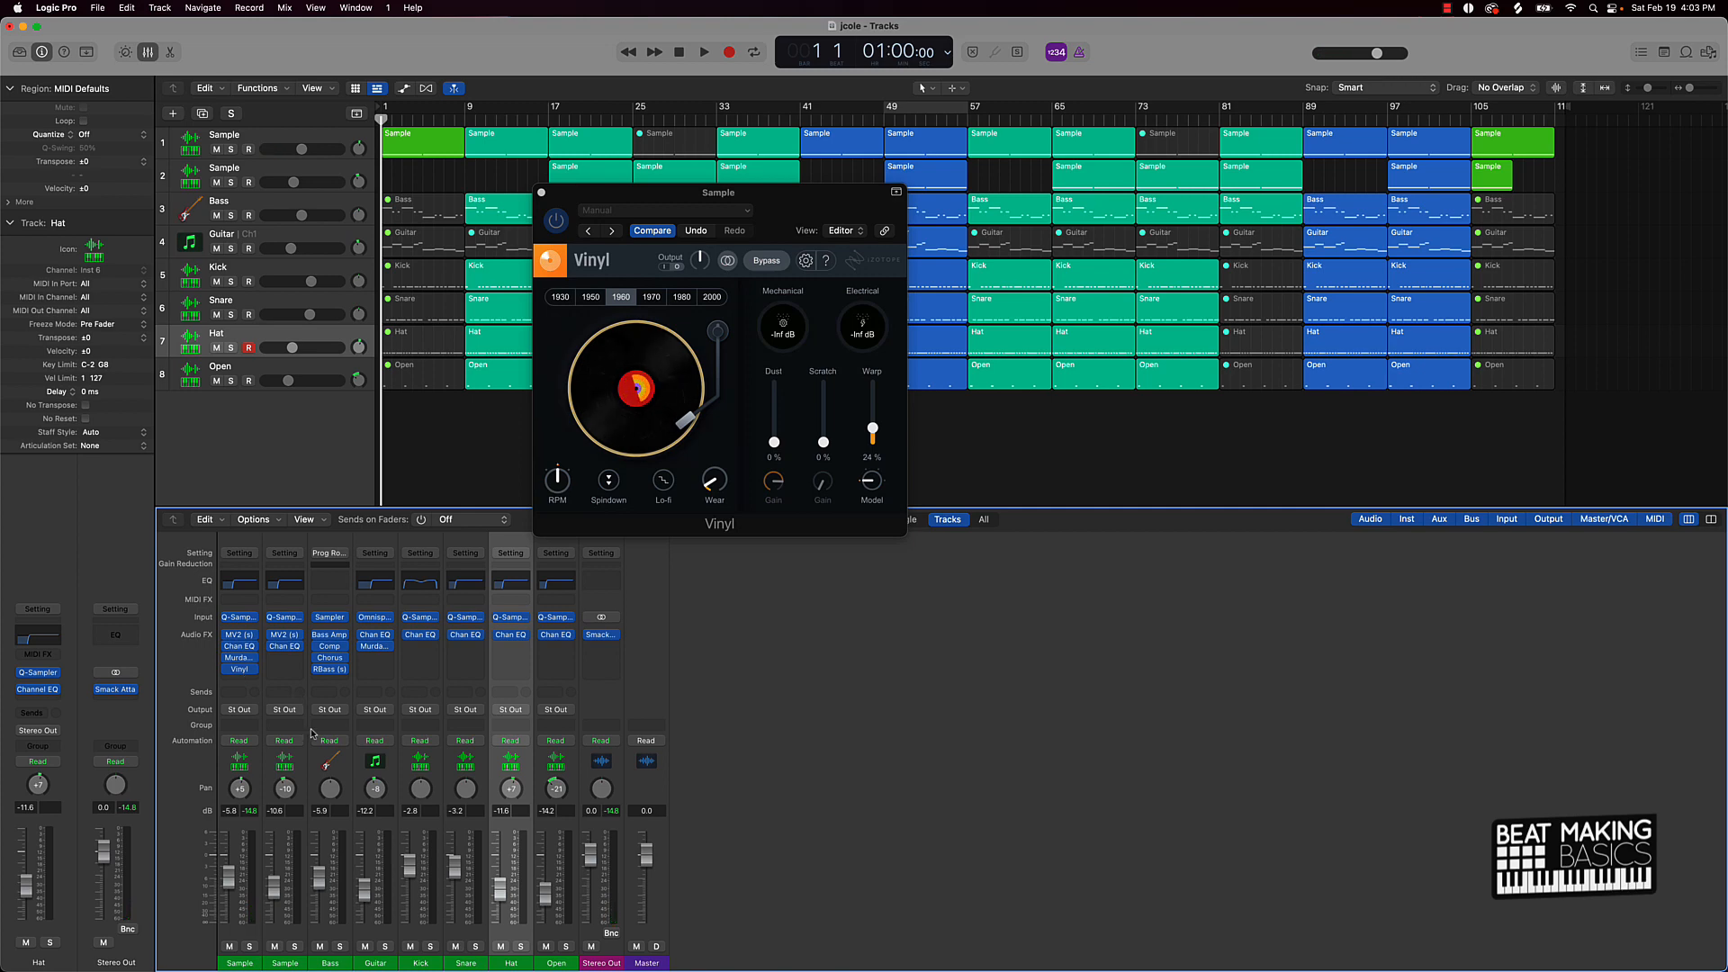
pyautogui.press('space')
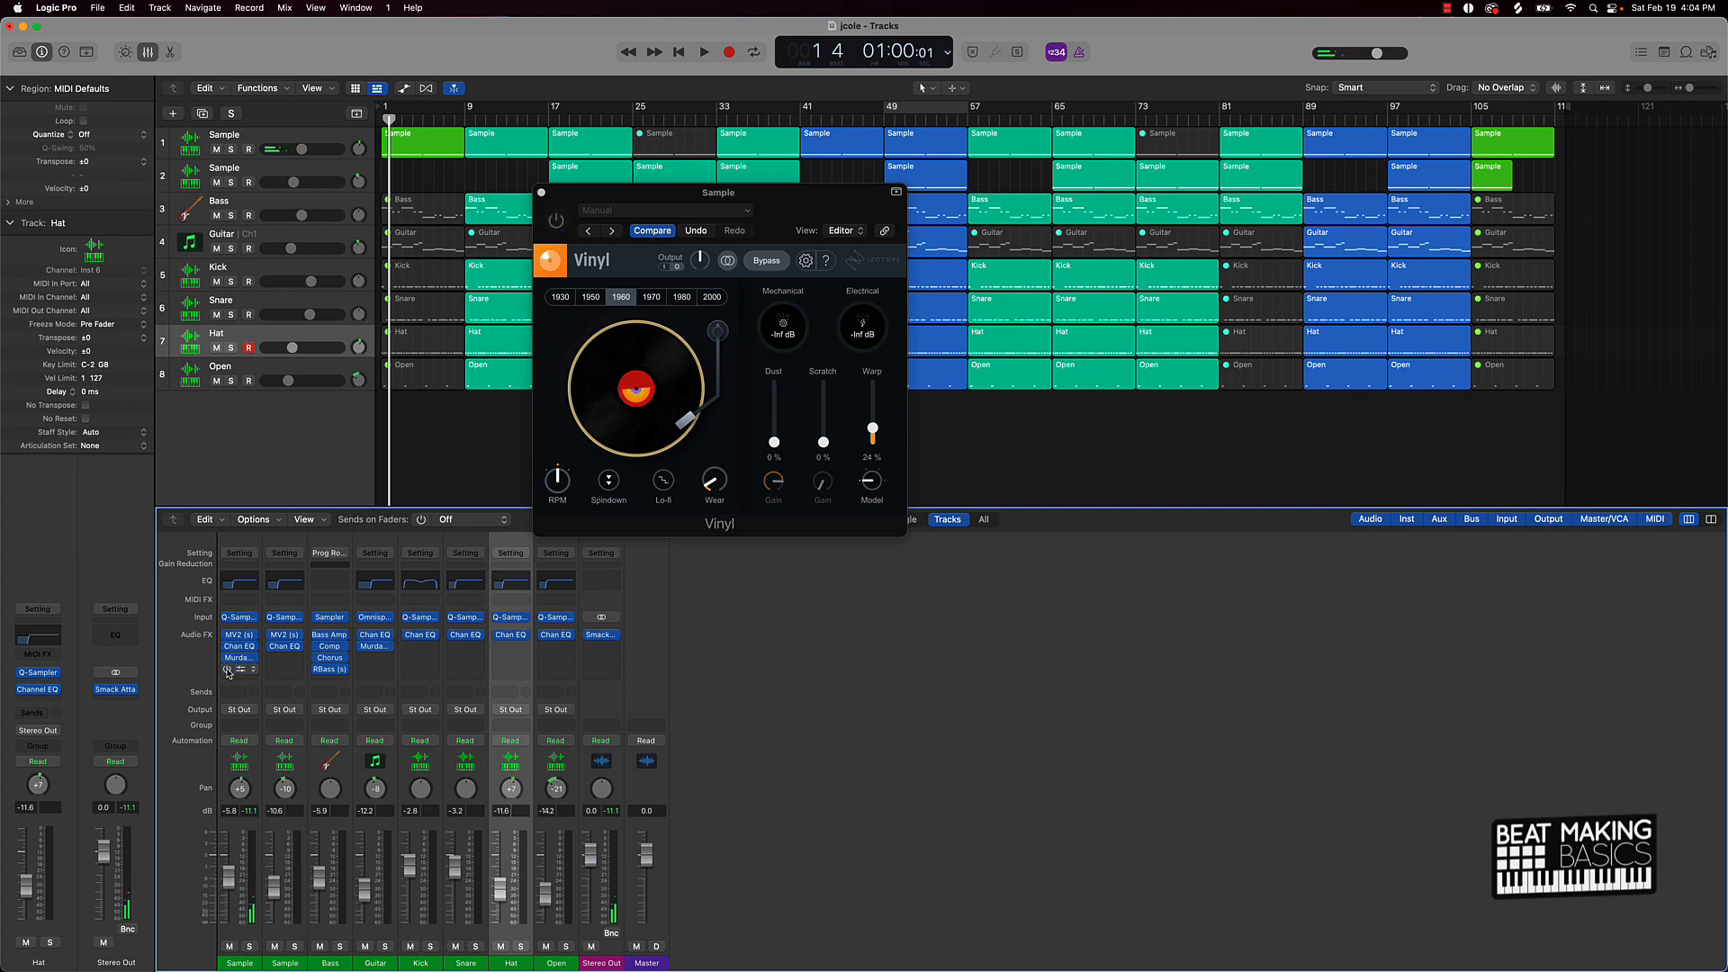
pyautogui.press('space')
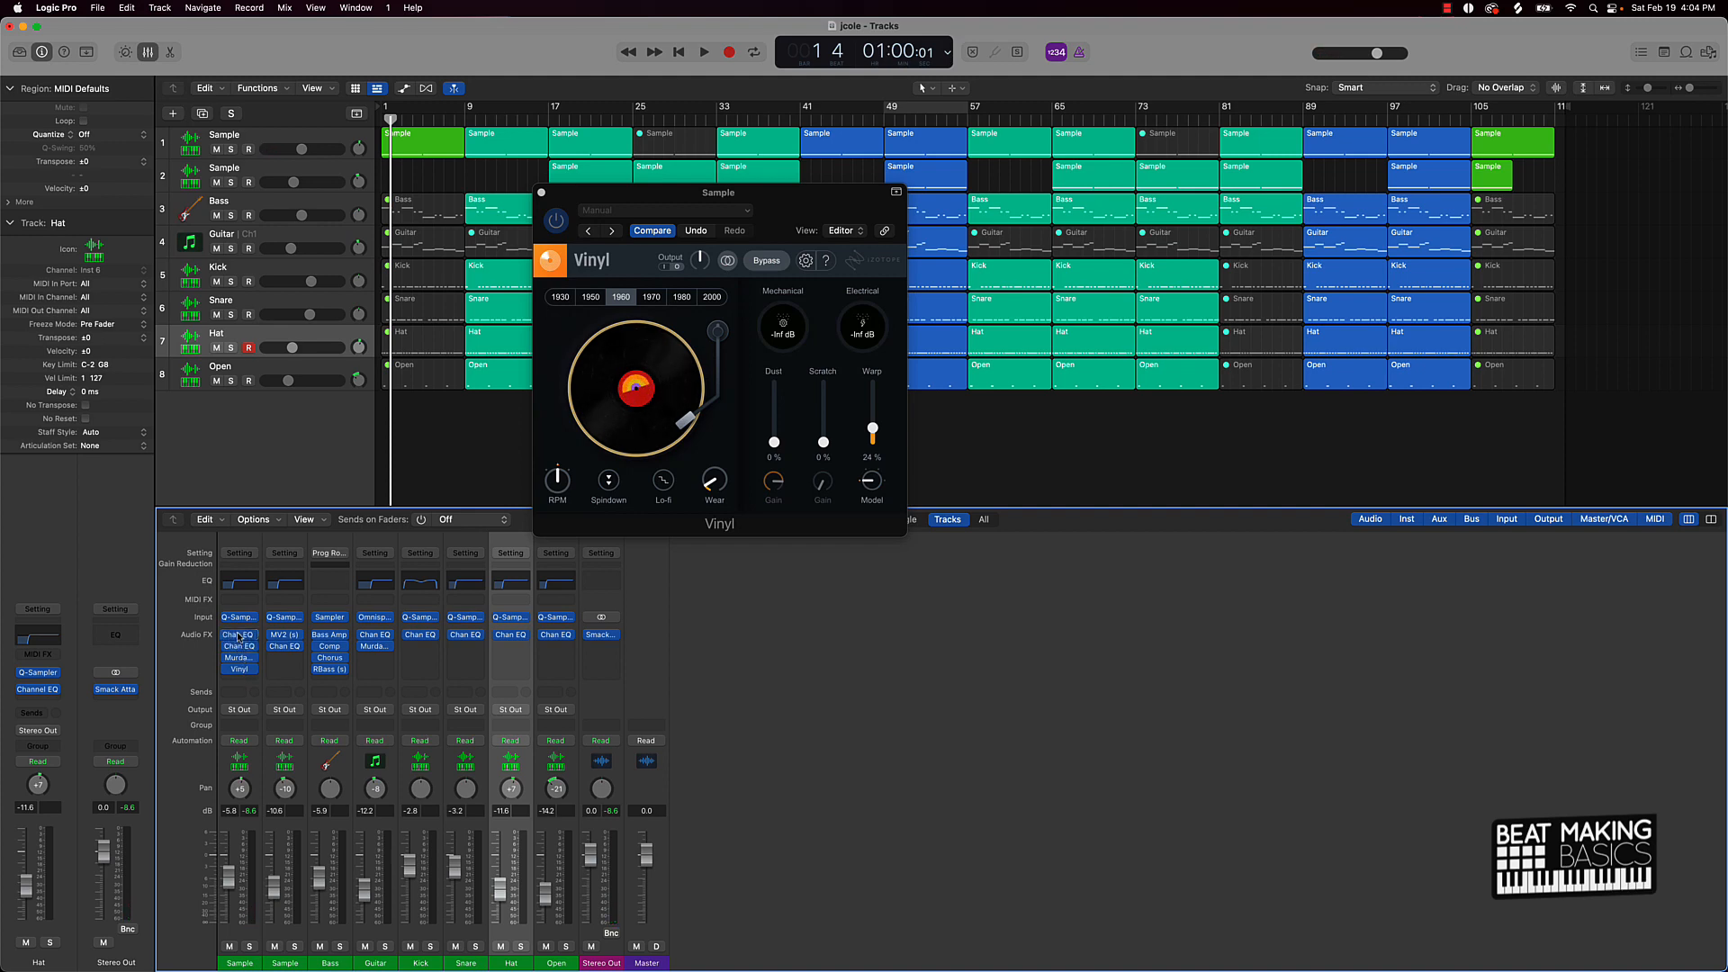
# Try Channel EQ ahead of MV2 on the first Sample track, replay the opening, and restore the original plug-in order.
pyautogui.moveTo(238, 638); pyautogui.dragTo(239, 635)
pyautogui.press('space')
pyautogui.press('space')
pyautogui.press('Return')
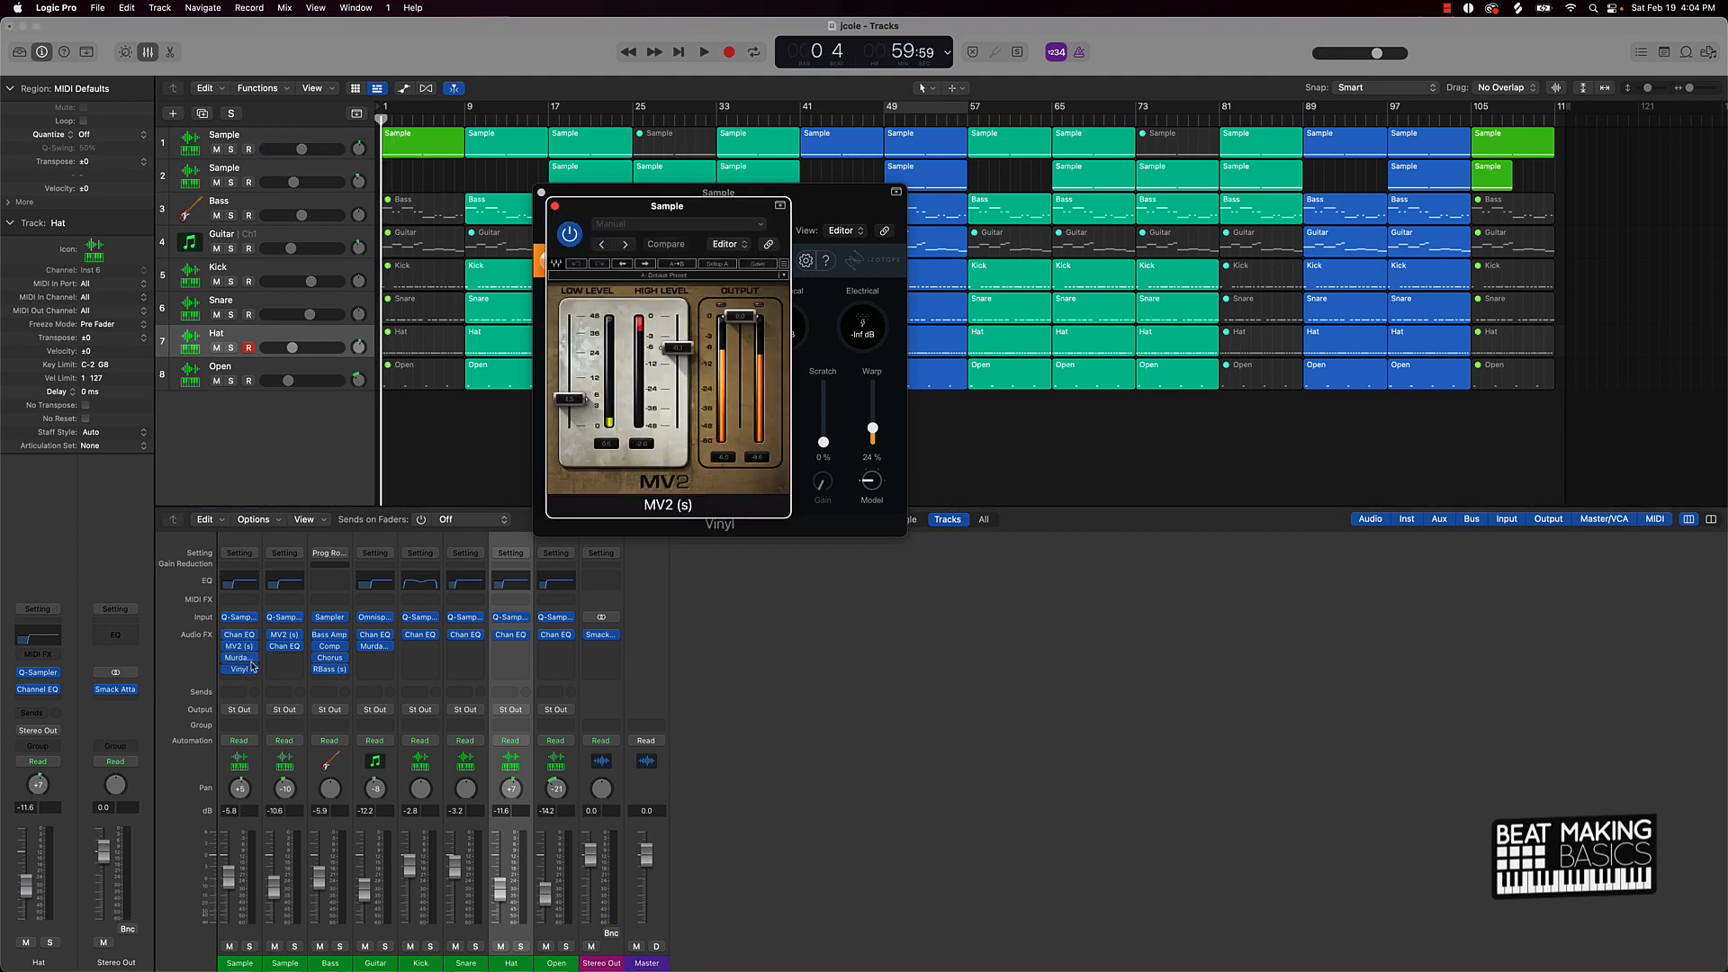
pyautogui.press('space')
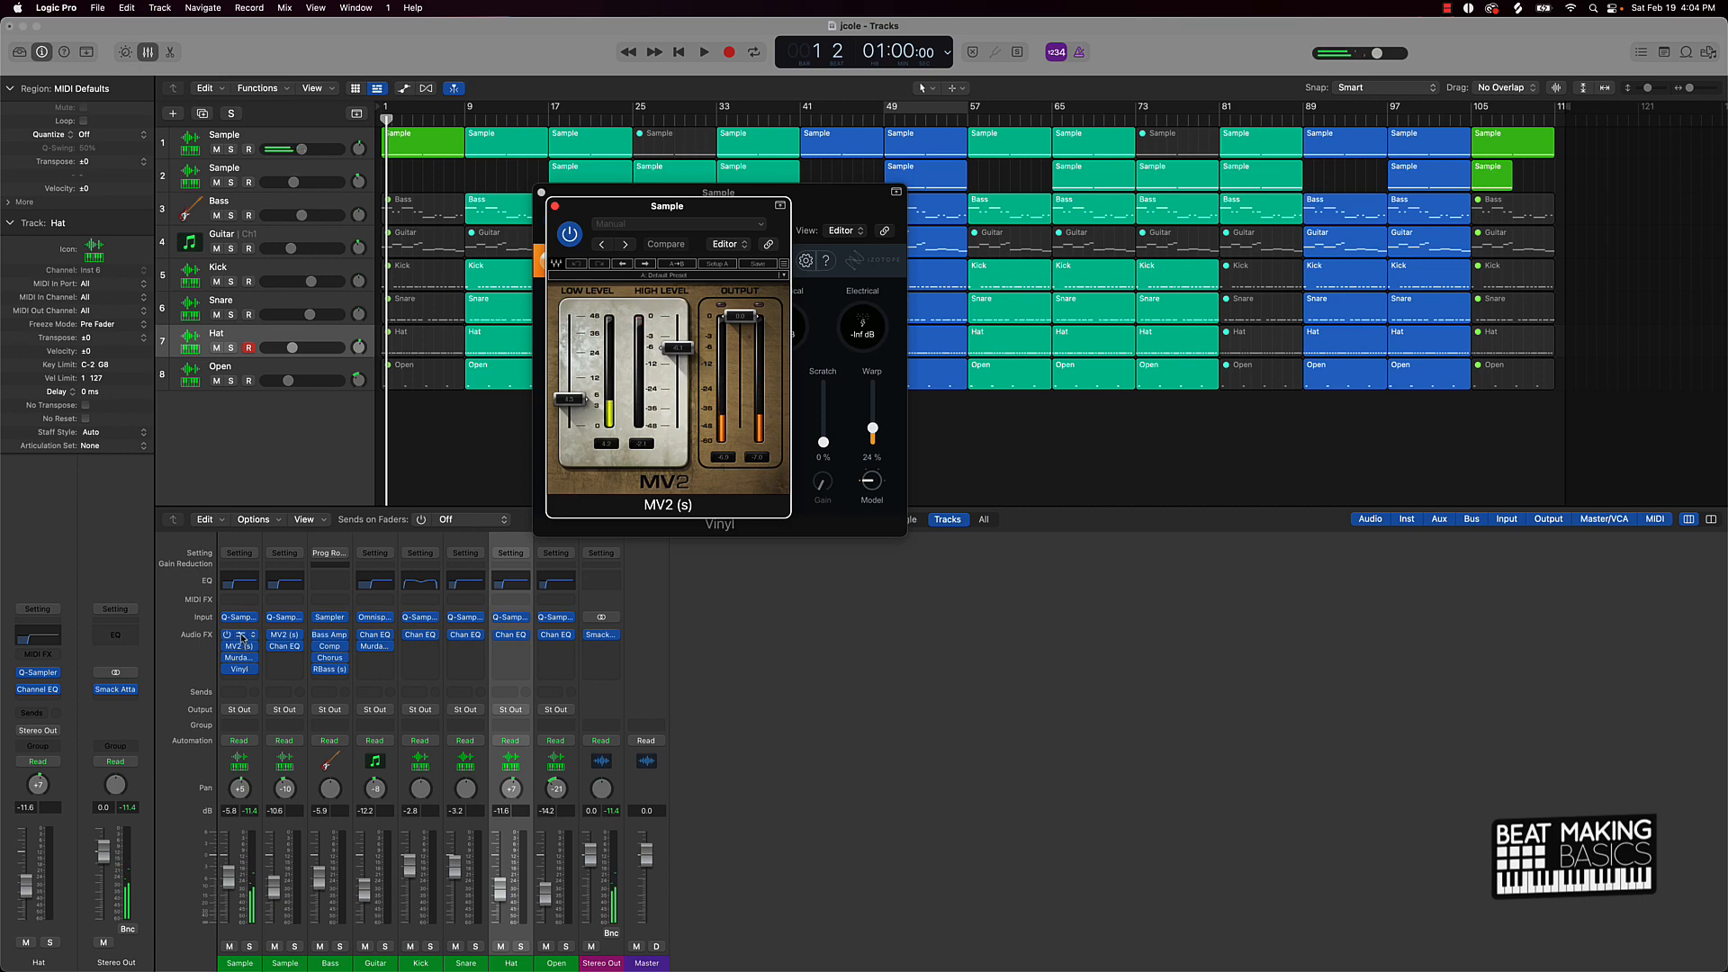
pyautogui.moveTo(240, 648); pyautogui.dragTo(239, 646)
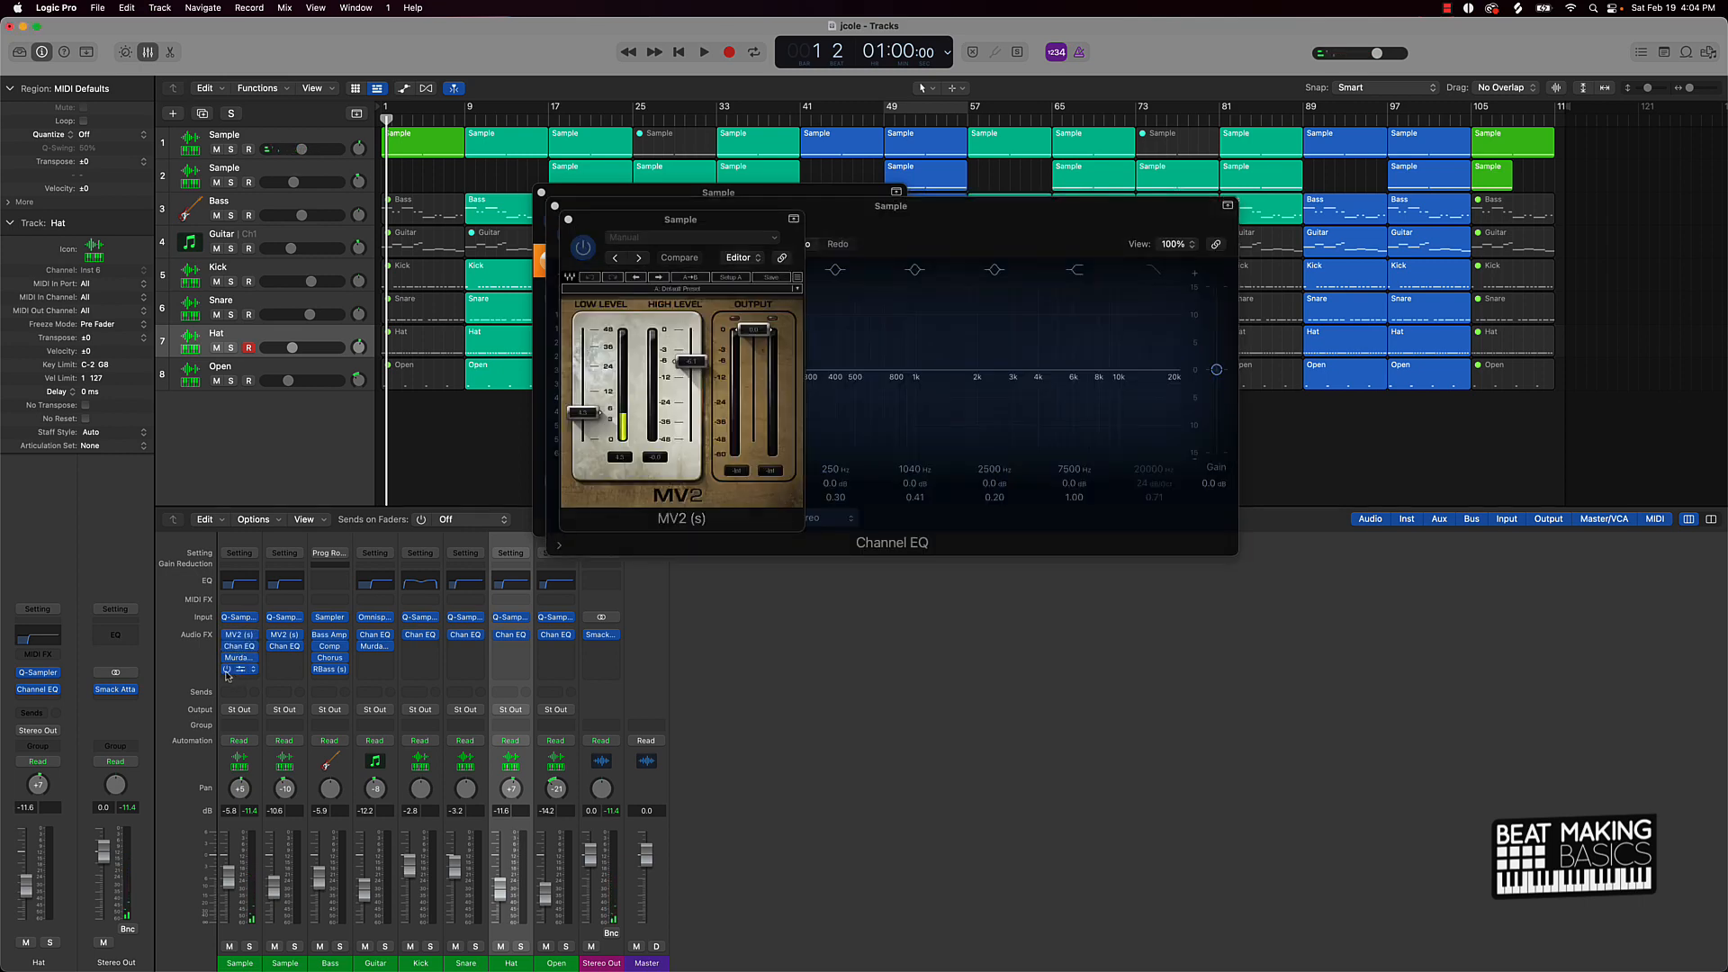
# Remove Vinyl from the first Sample track and play the song from the beginning.
pyautogui.click(258, 675)
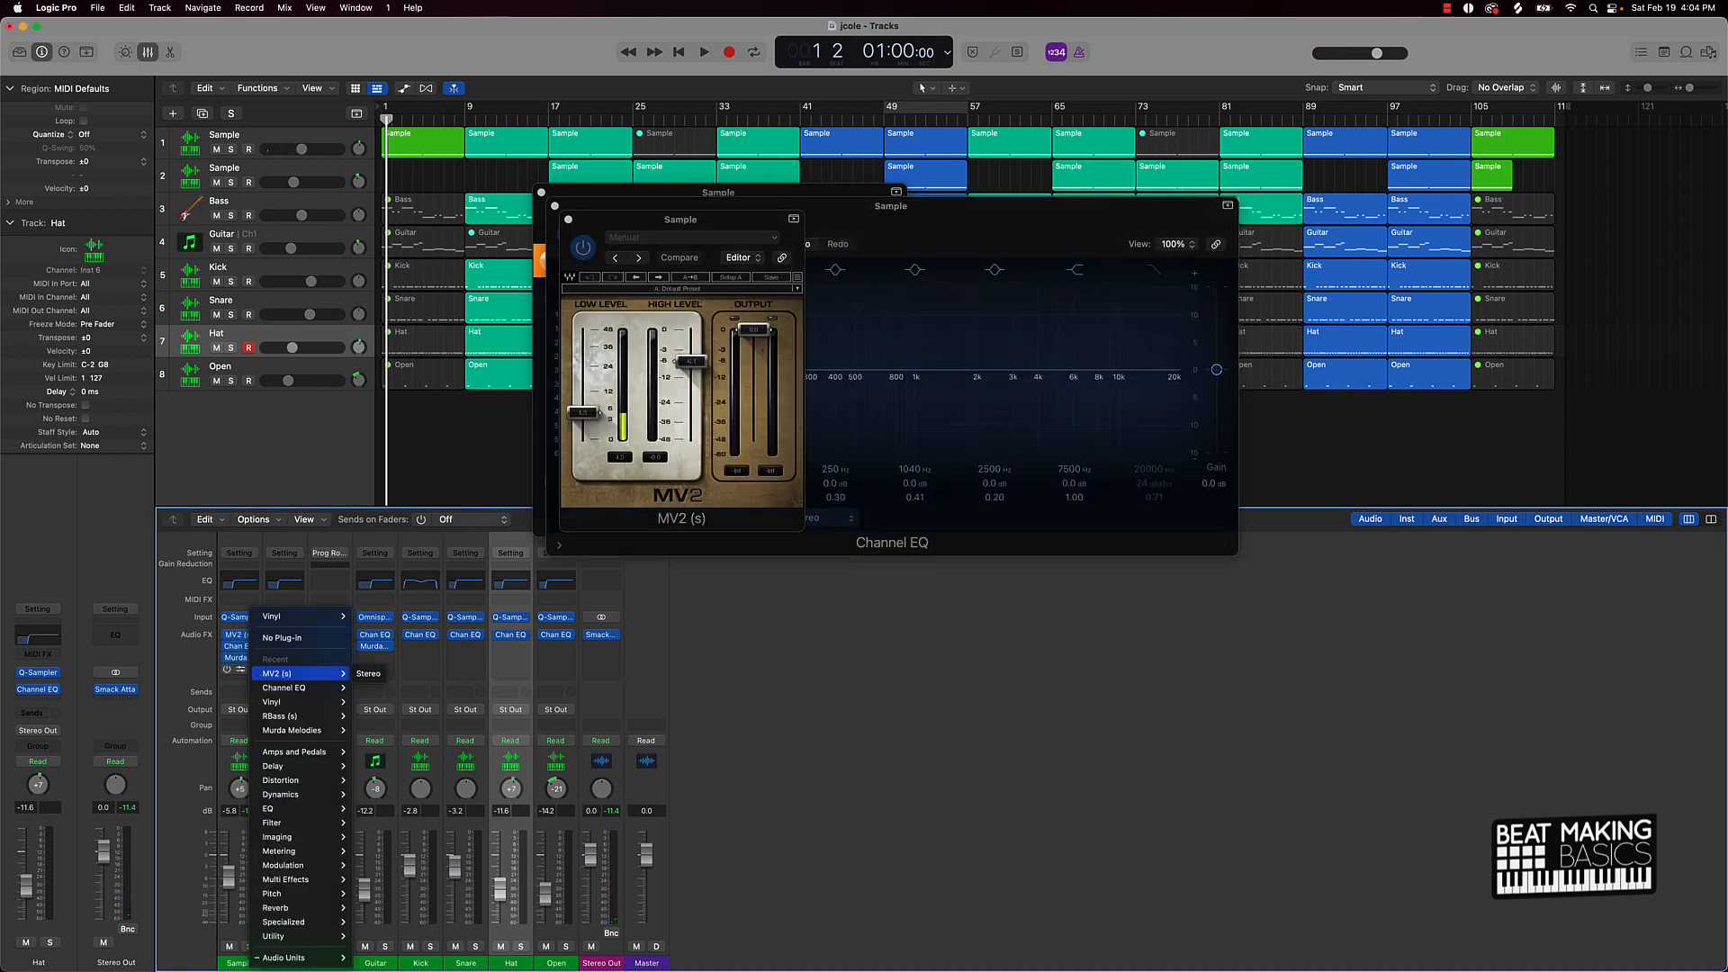
pyautogui.click(273, 639)
pyautogui.press('space')
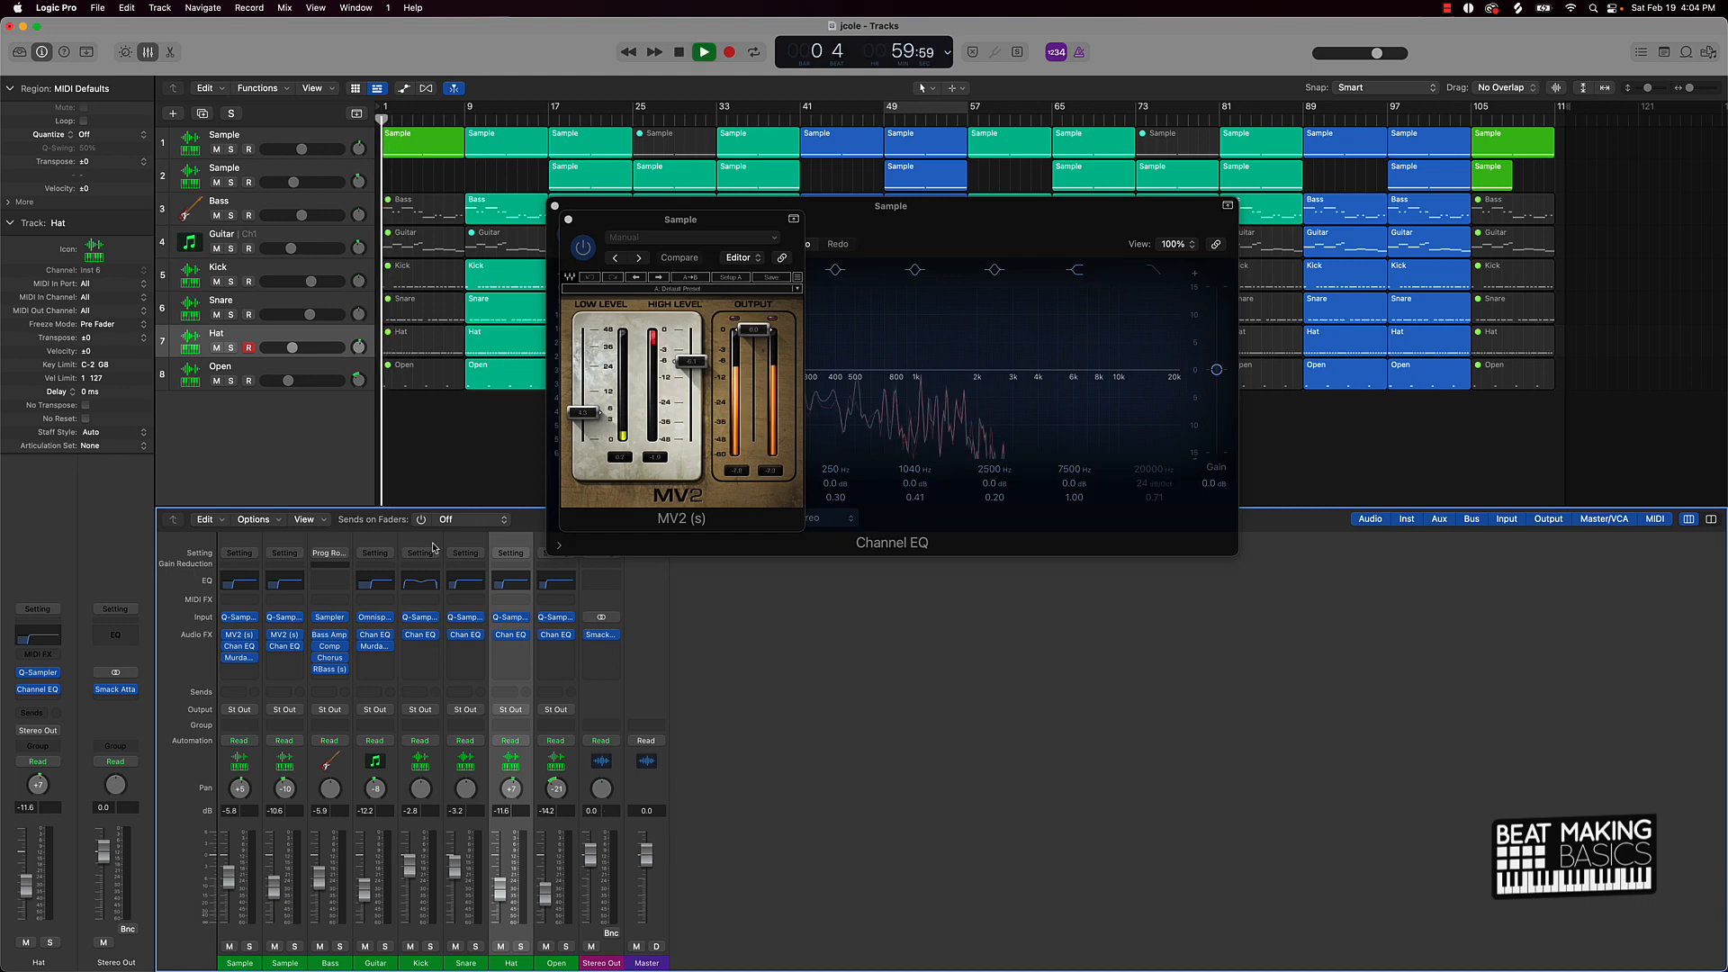
# Close the first Sample track's MV2 and Channel EQ windows and stop the opening's playback.
pyautogui.click(568, 221)
pyautogui.click(555, 205)
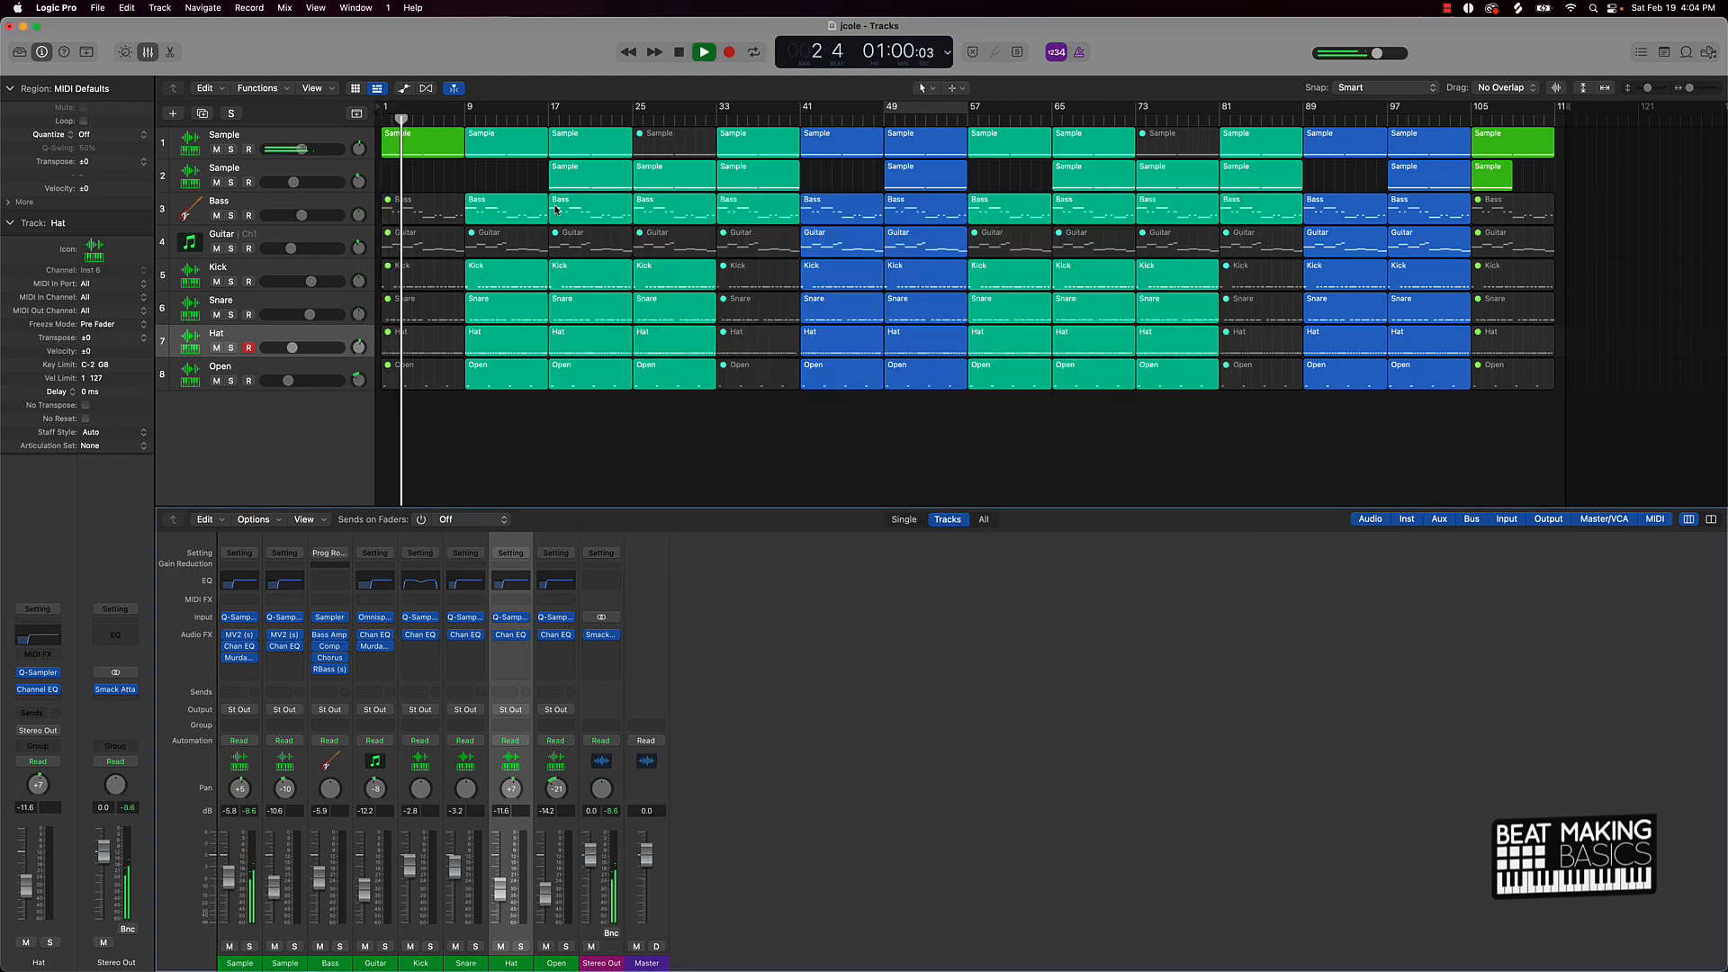
pyautogui.click(643, 434)
pyautogui.press('space')
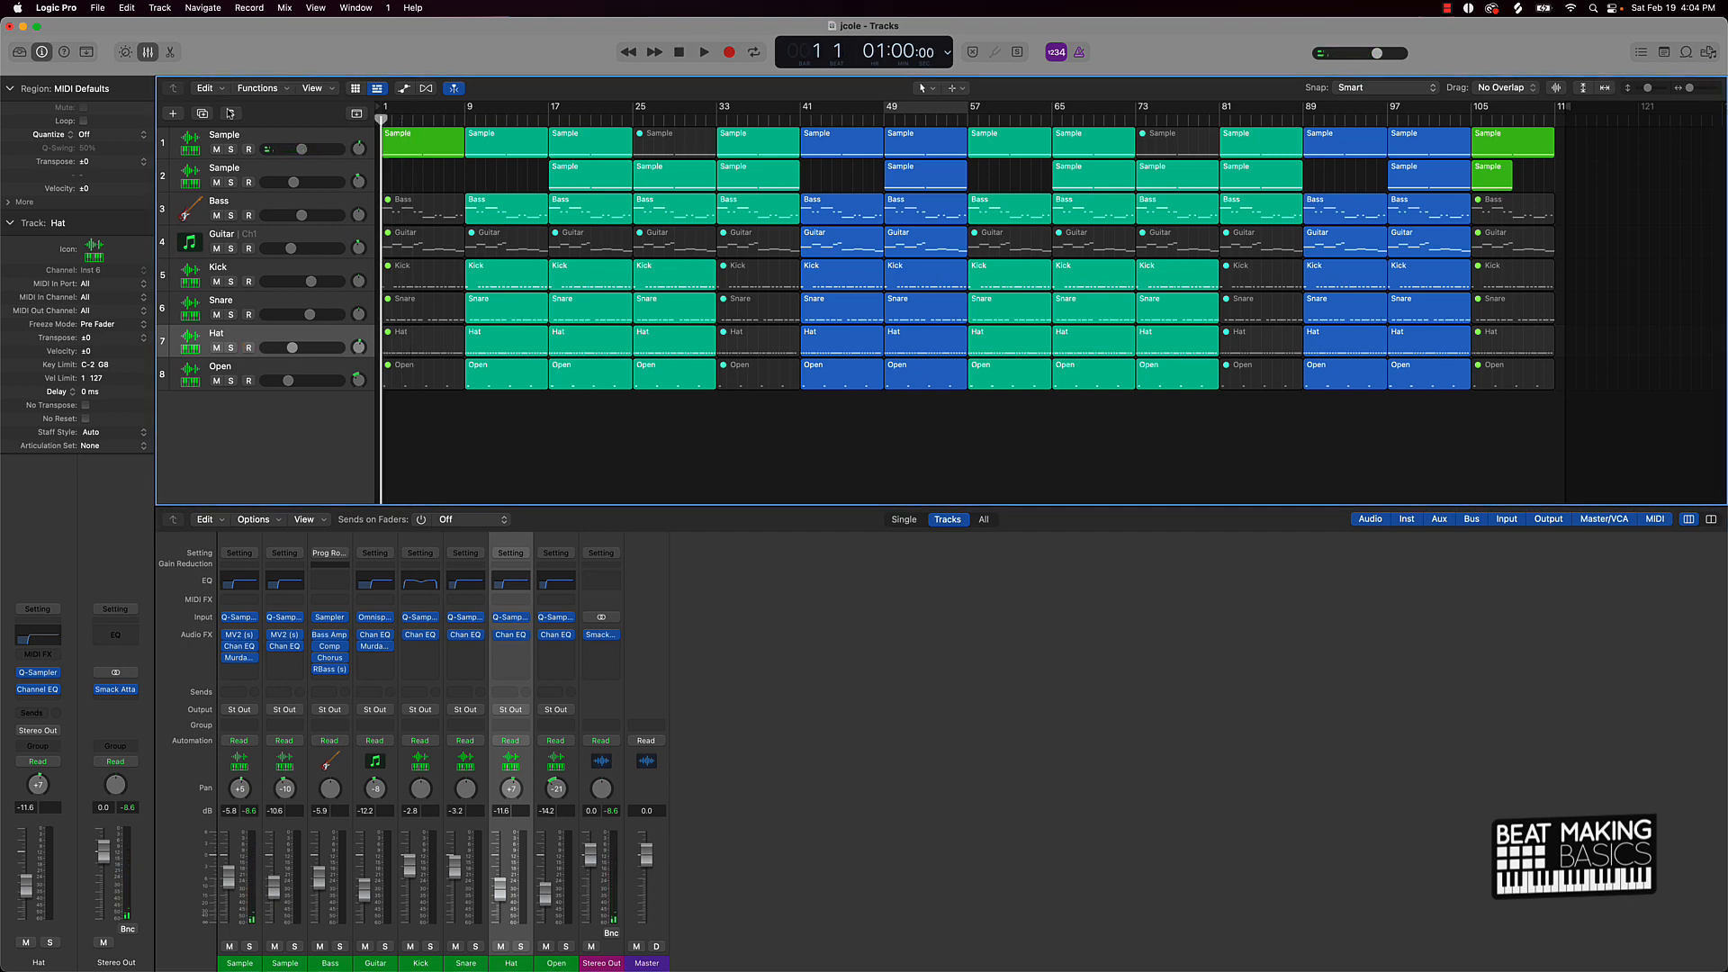
# Create a Quick Sampler software instrument track below the Open track and load the Sting Cymbal 1 preset.
pyautogui.click(174, 116)
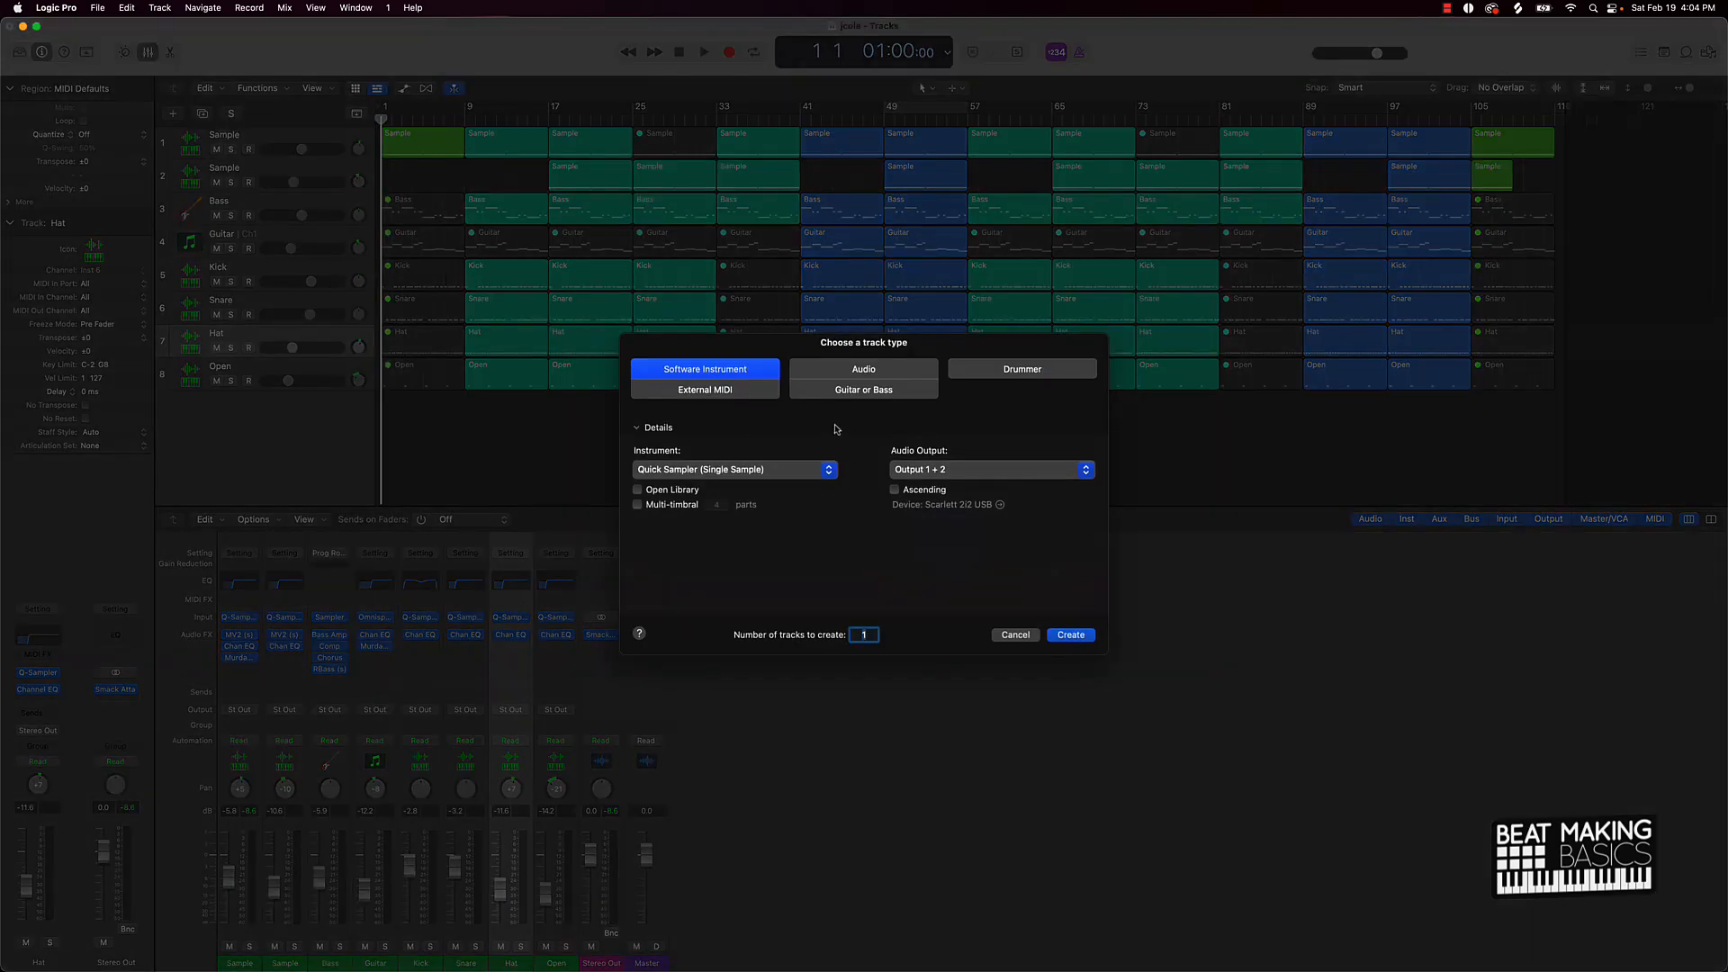
pyautogui.click(1071, 637)
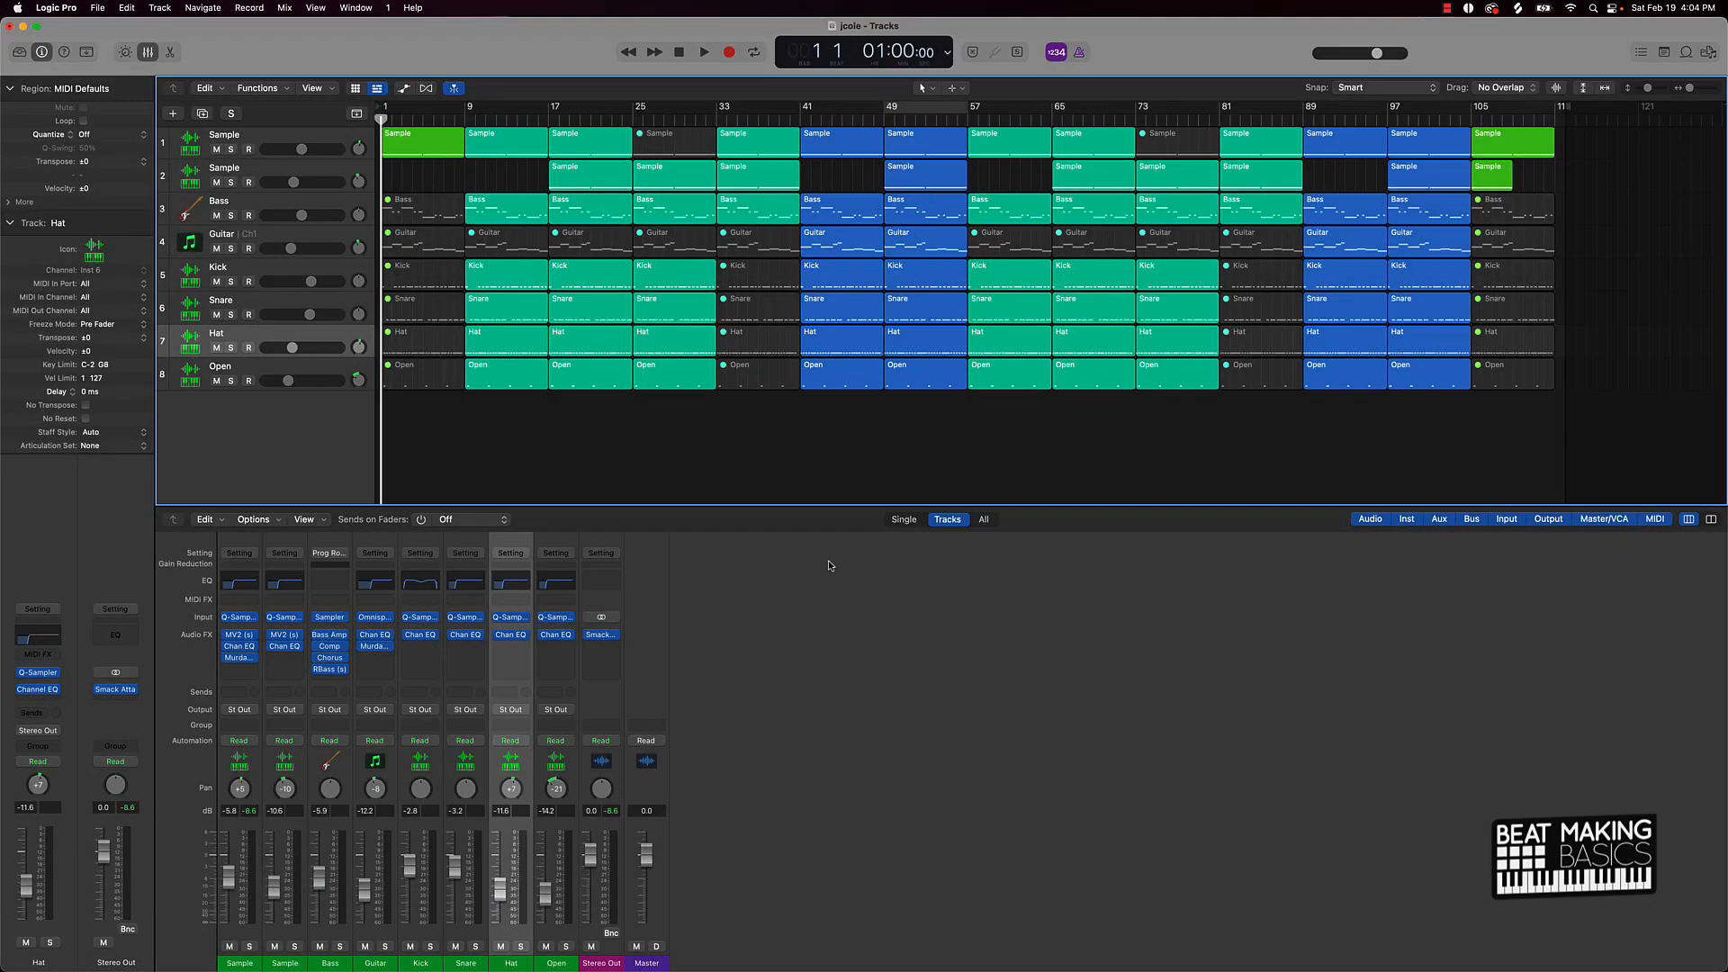
pyautogui.moveTo(286, 371); pyautogui.dragTo(286, 405)
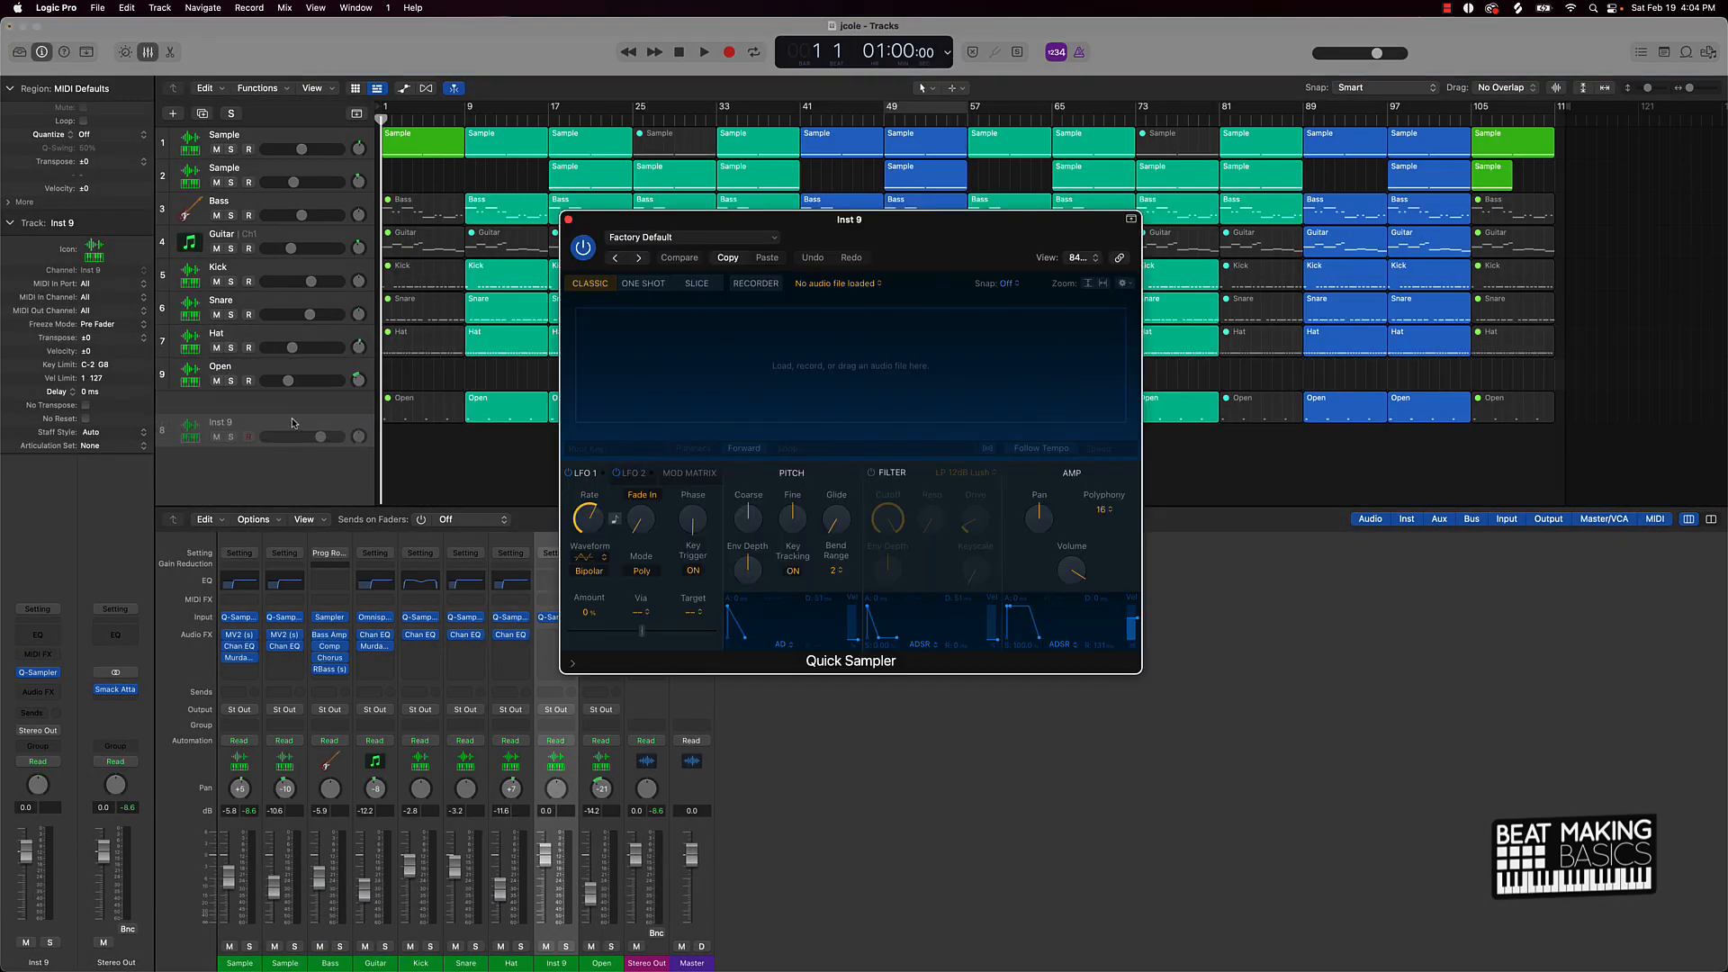
pyautogui.click(652, 238)
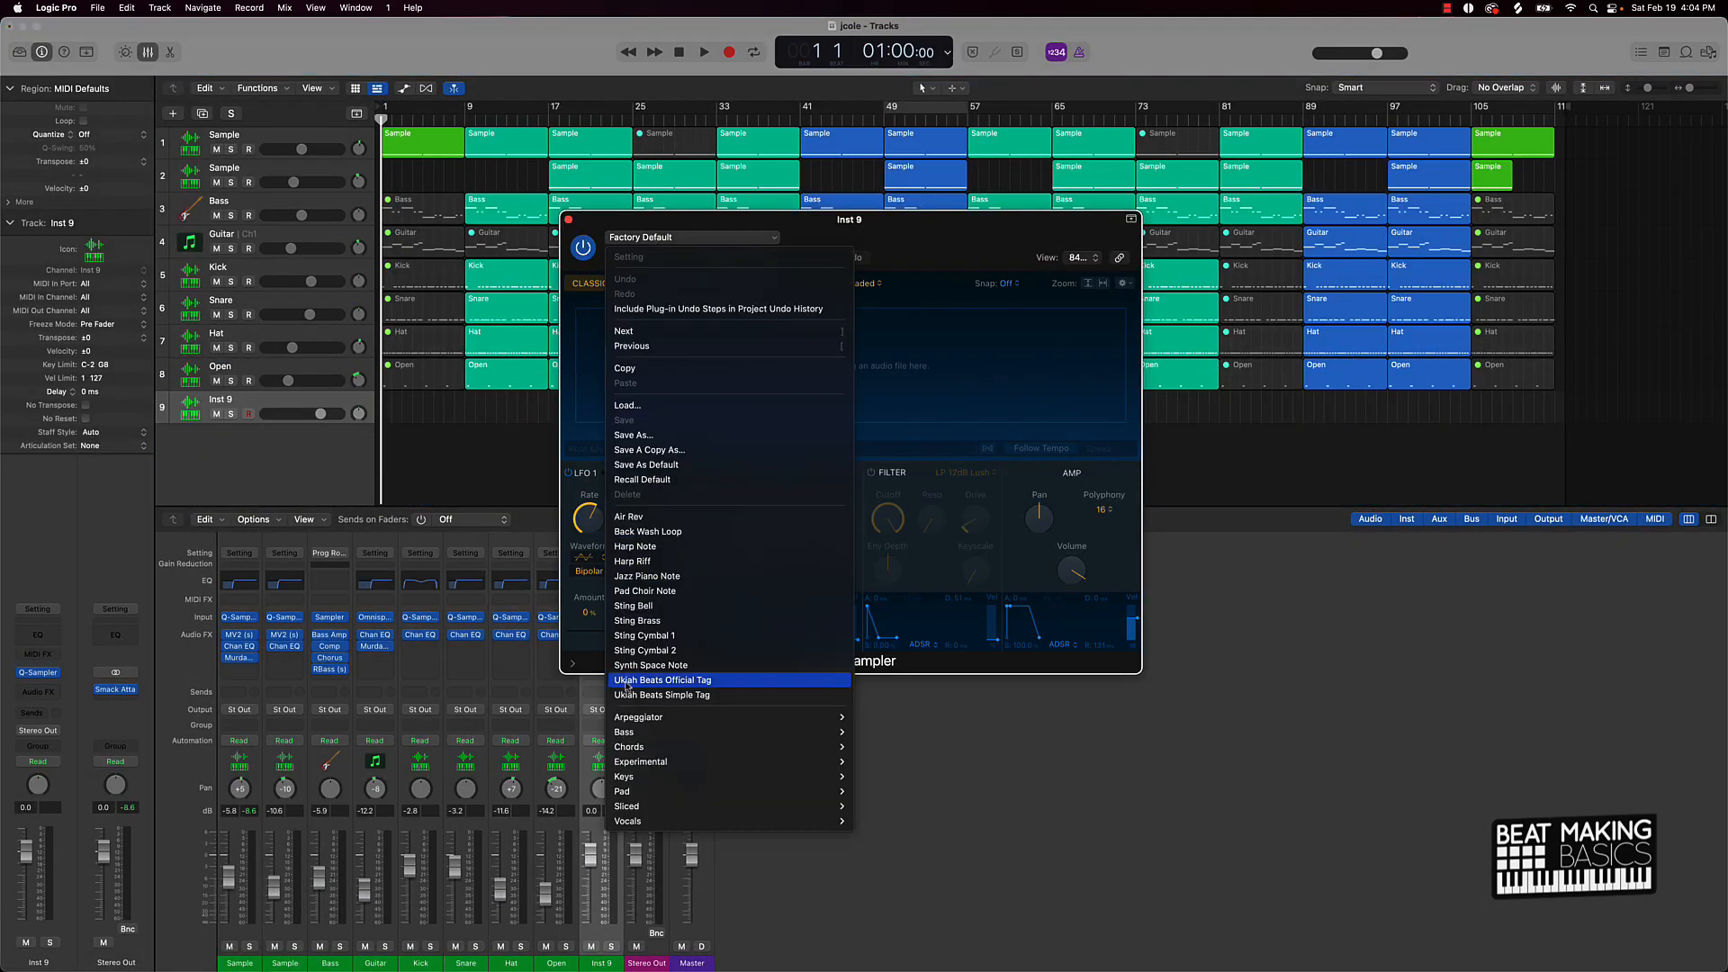
pyautogui.click(647, 637)
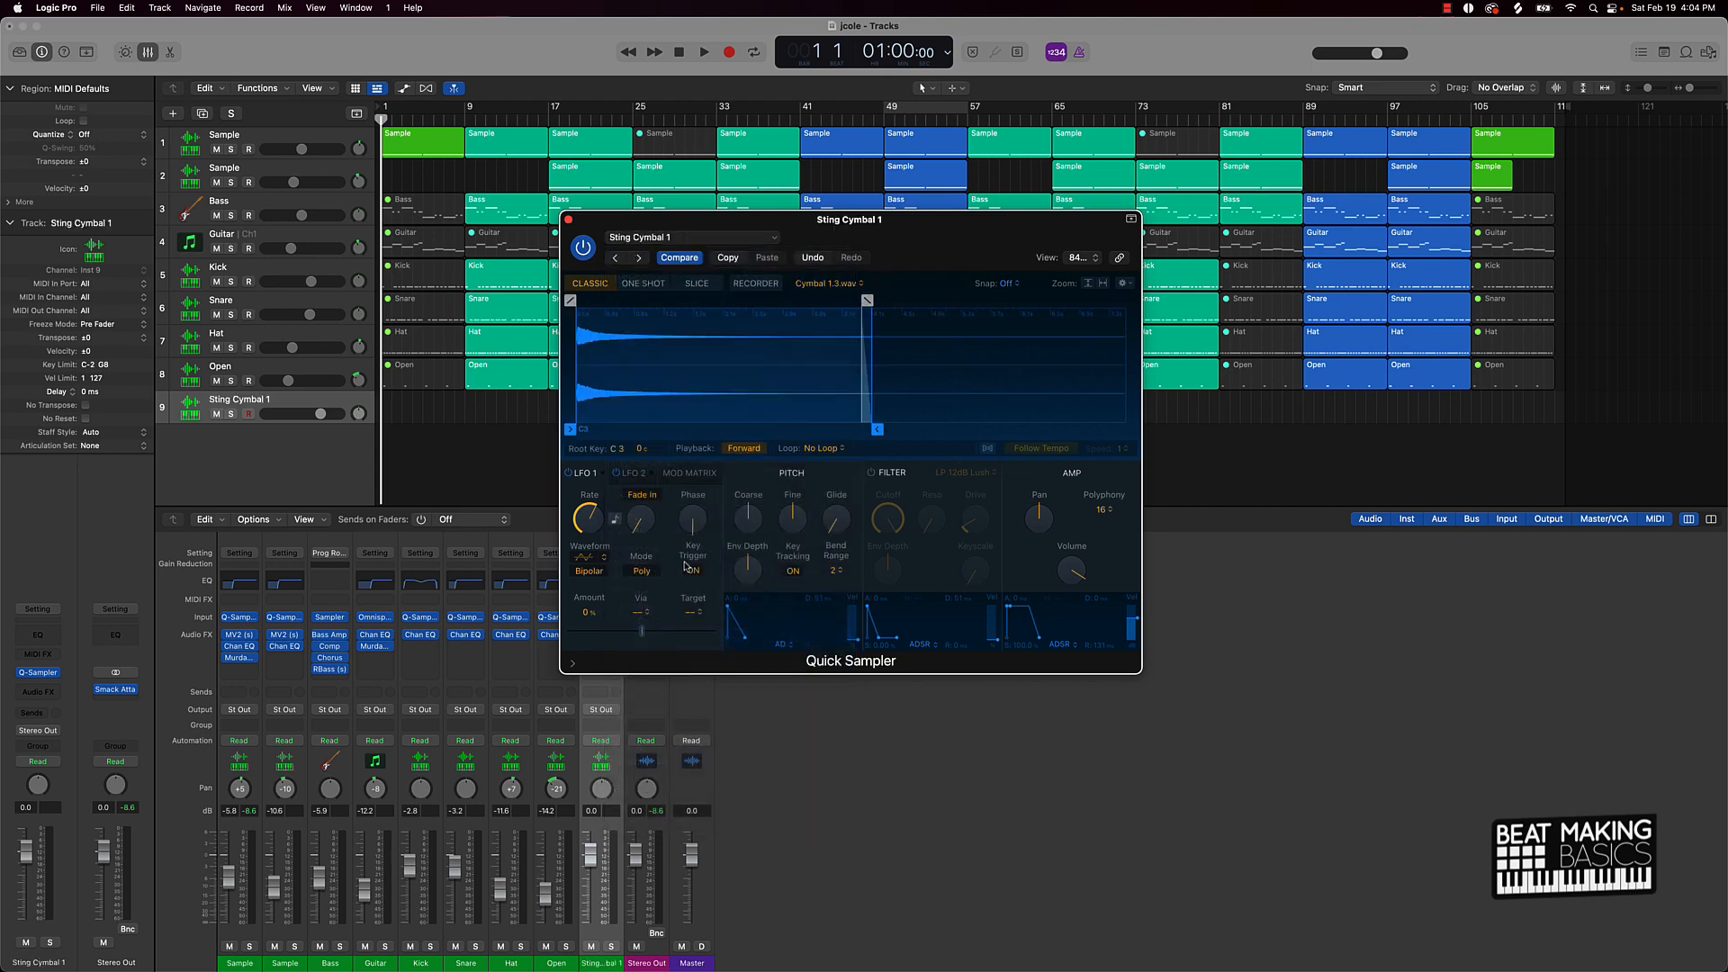
pyautogui.click(569, 221)
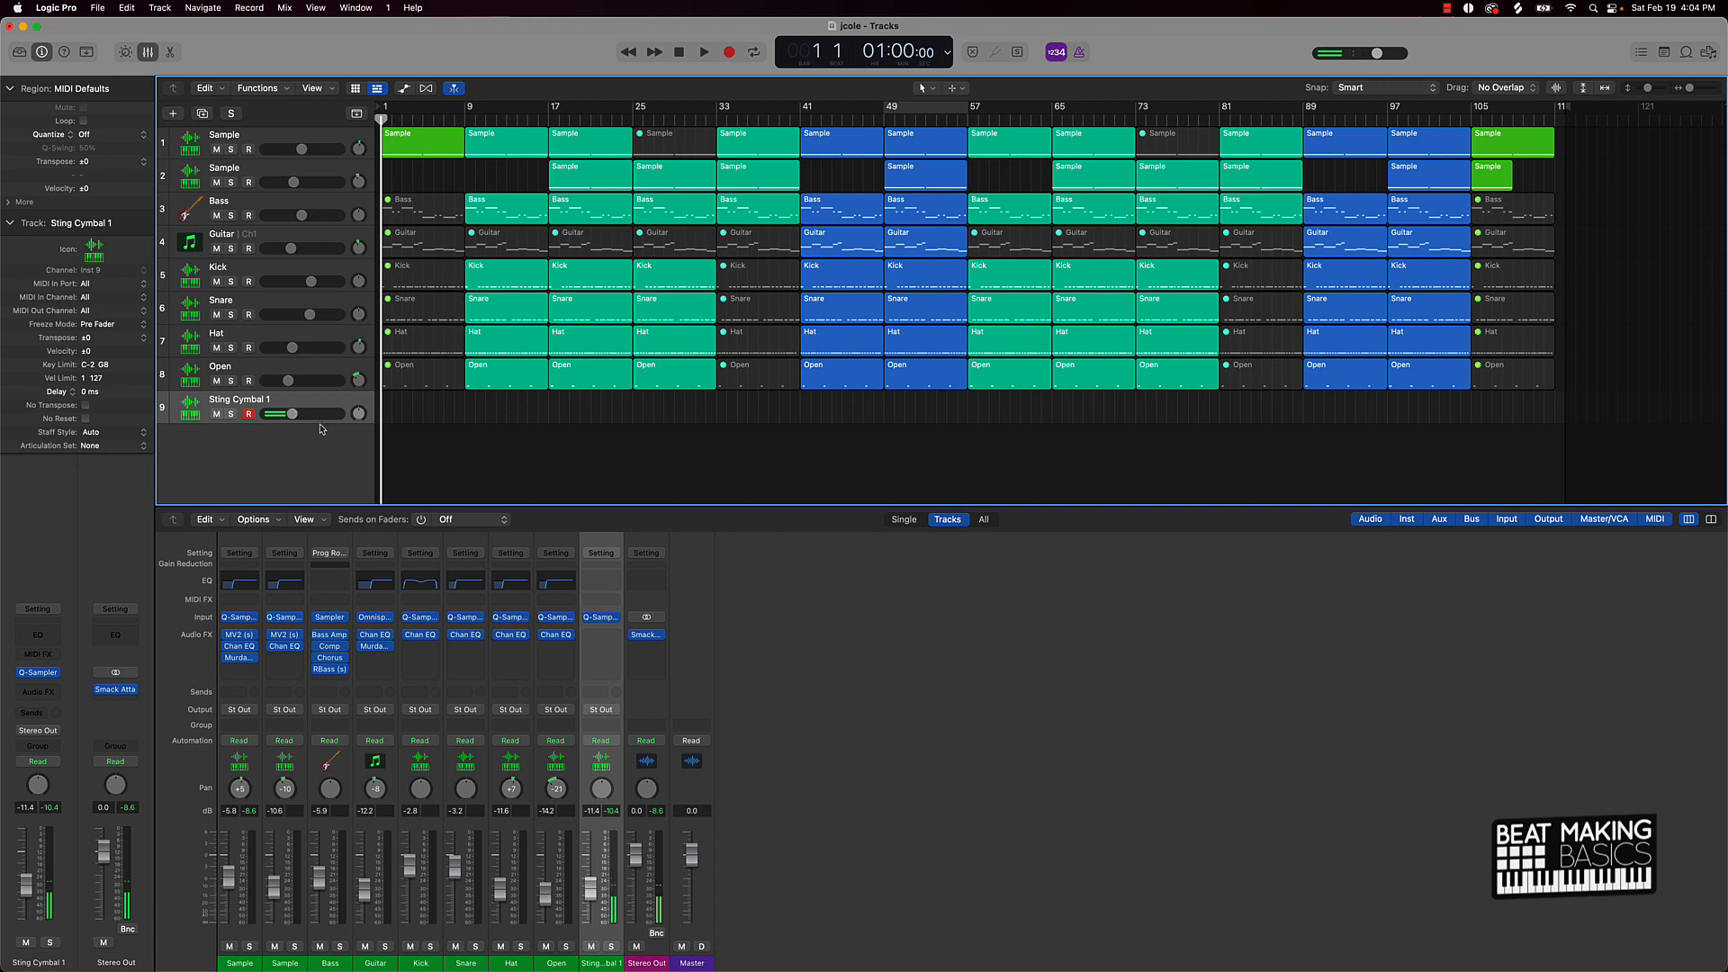
# Record a Sting Cymbal 1 hit at bar 9 and open its region in the Piano Roll.
pyautogui.press('r')
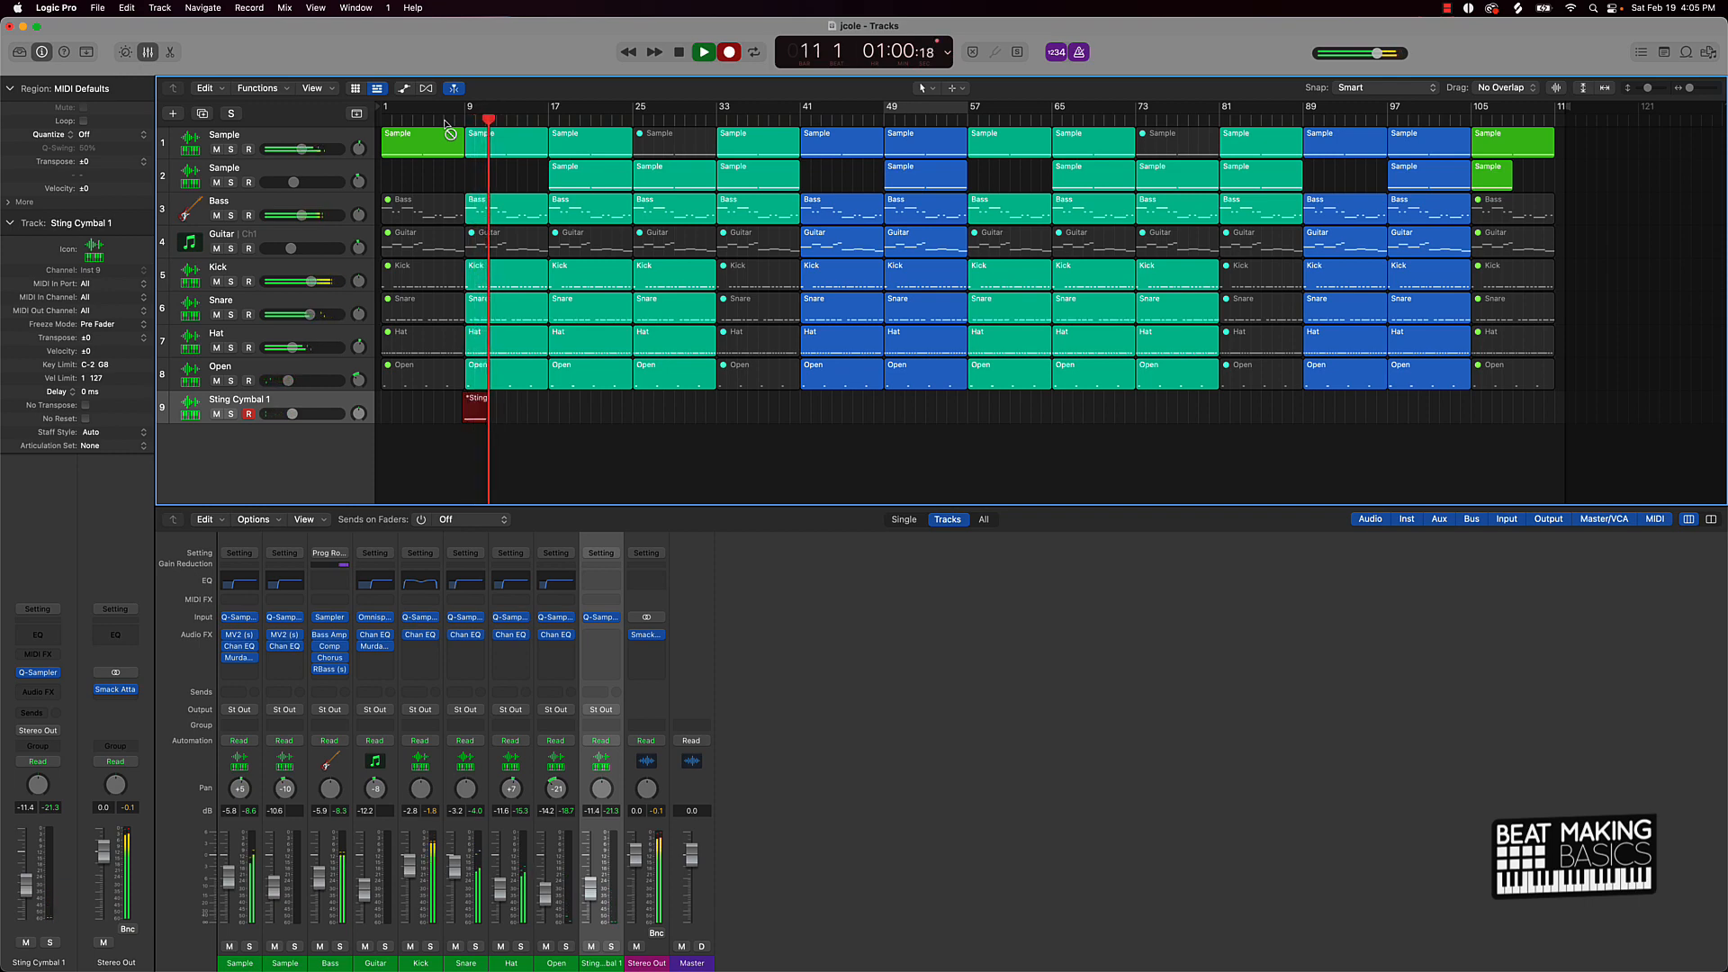
pyautogui.press('space')
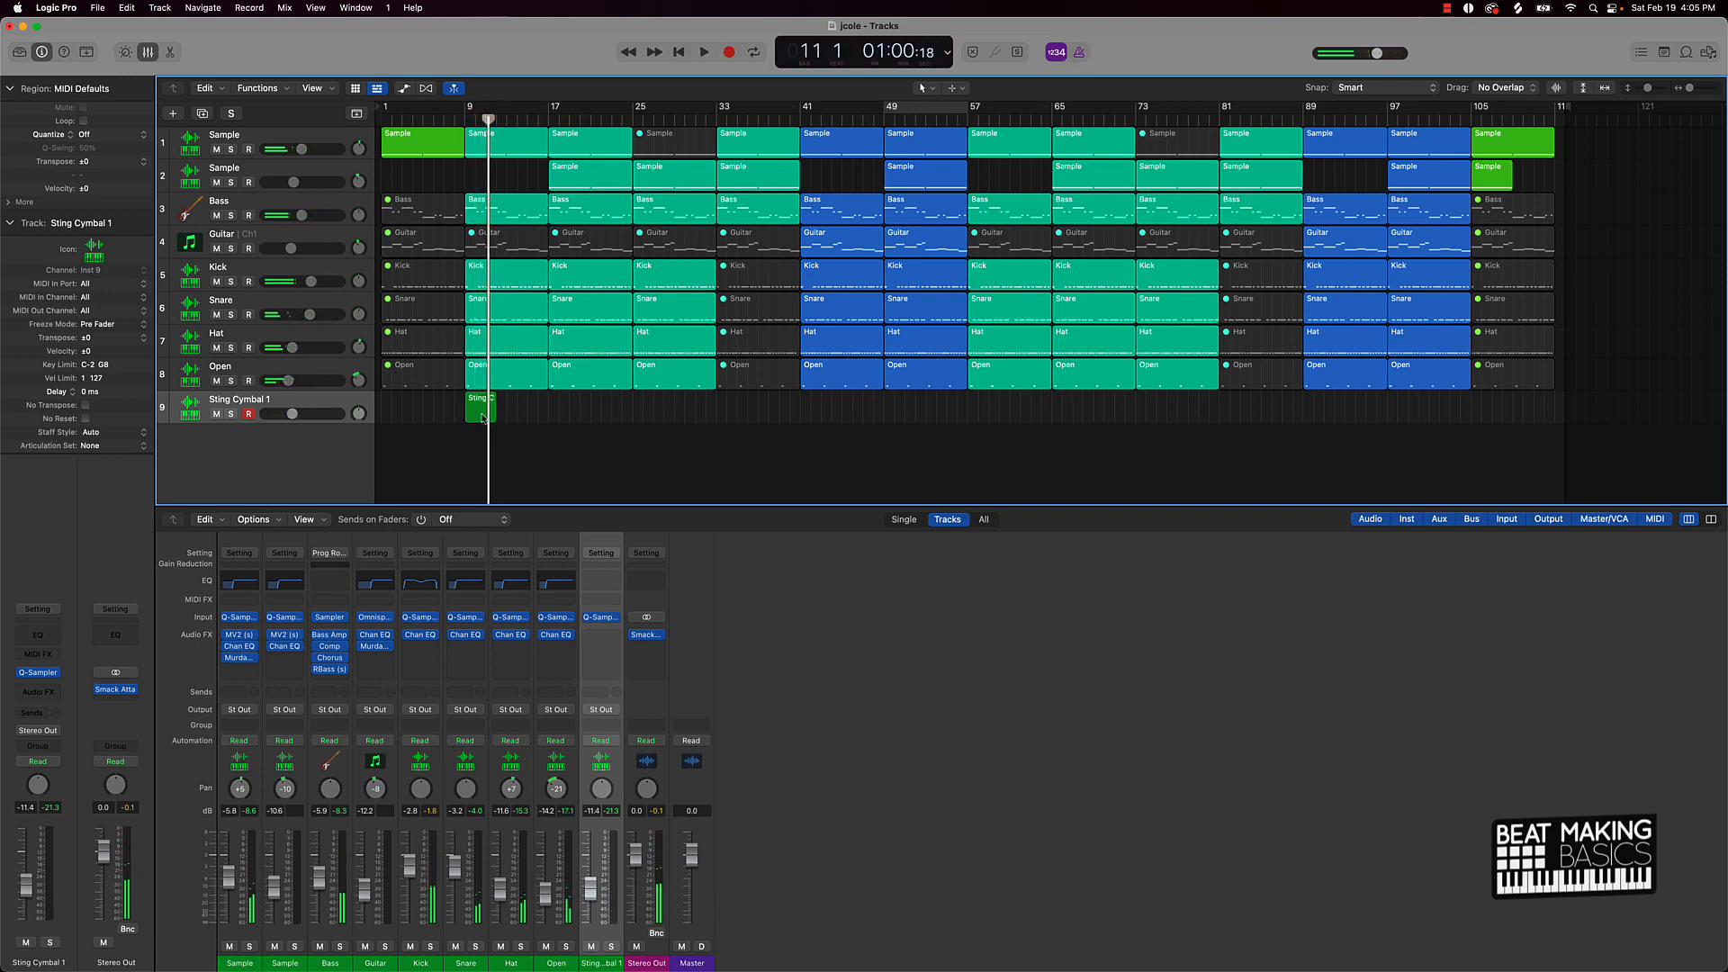
pyautogui.doubleClick(483, 418)
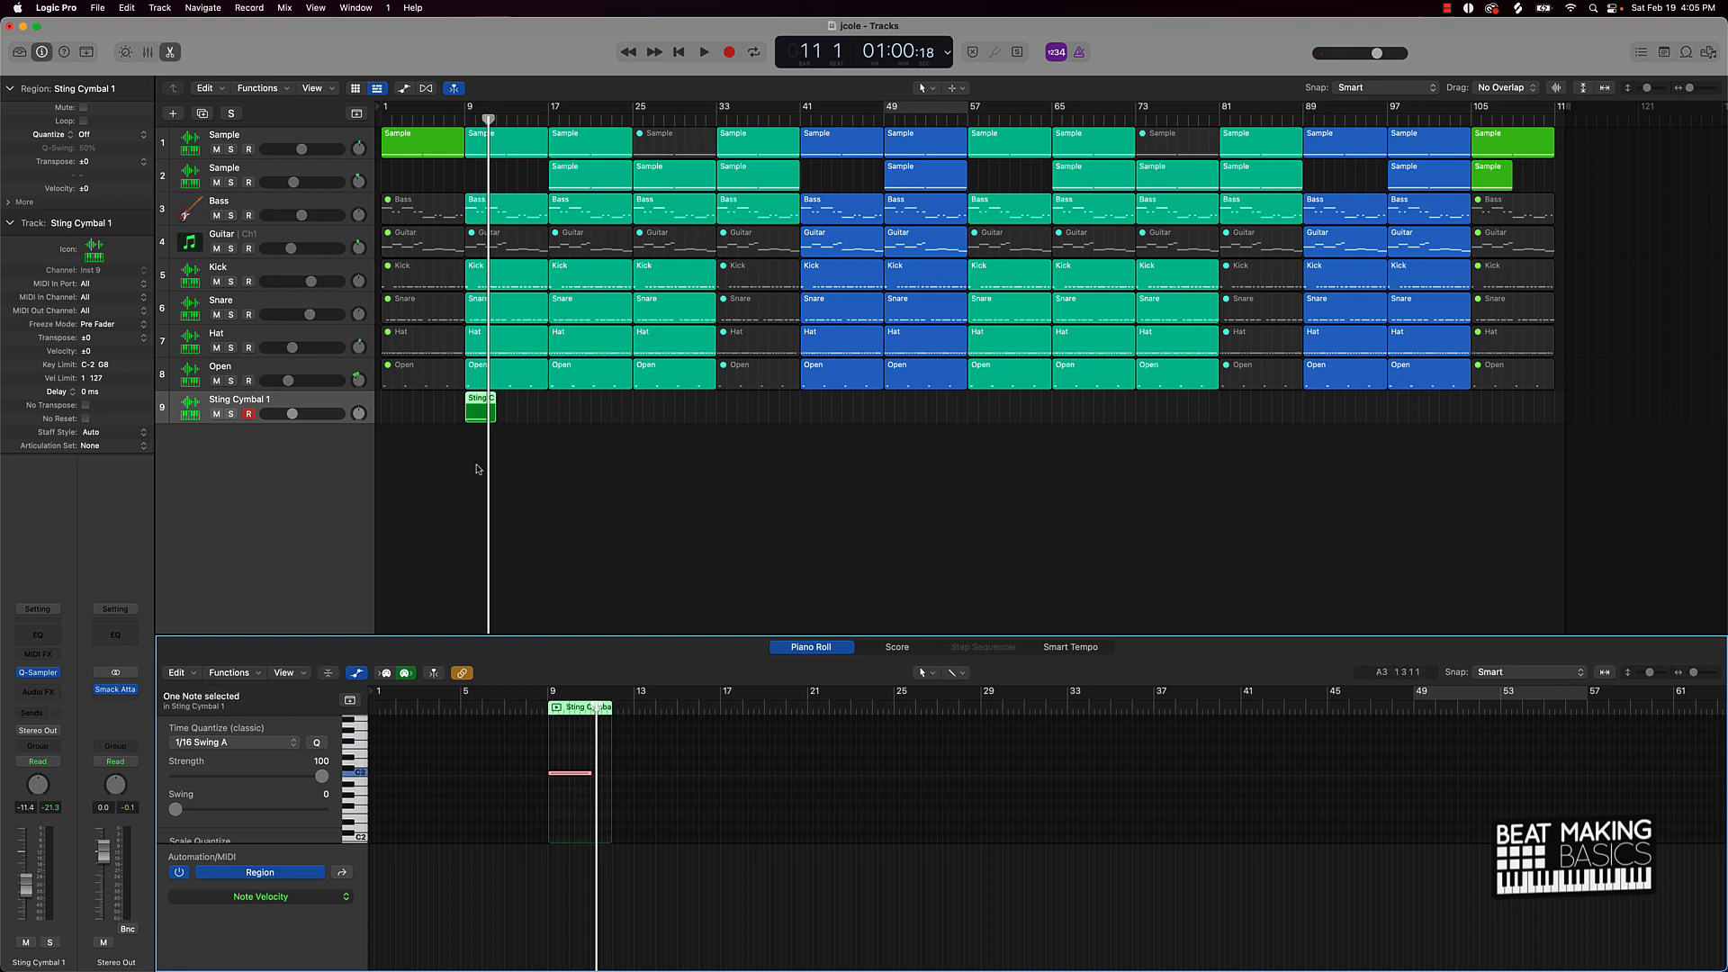
pyautogui.click(538, 458)
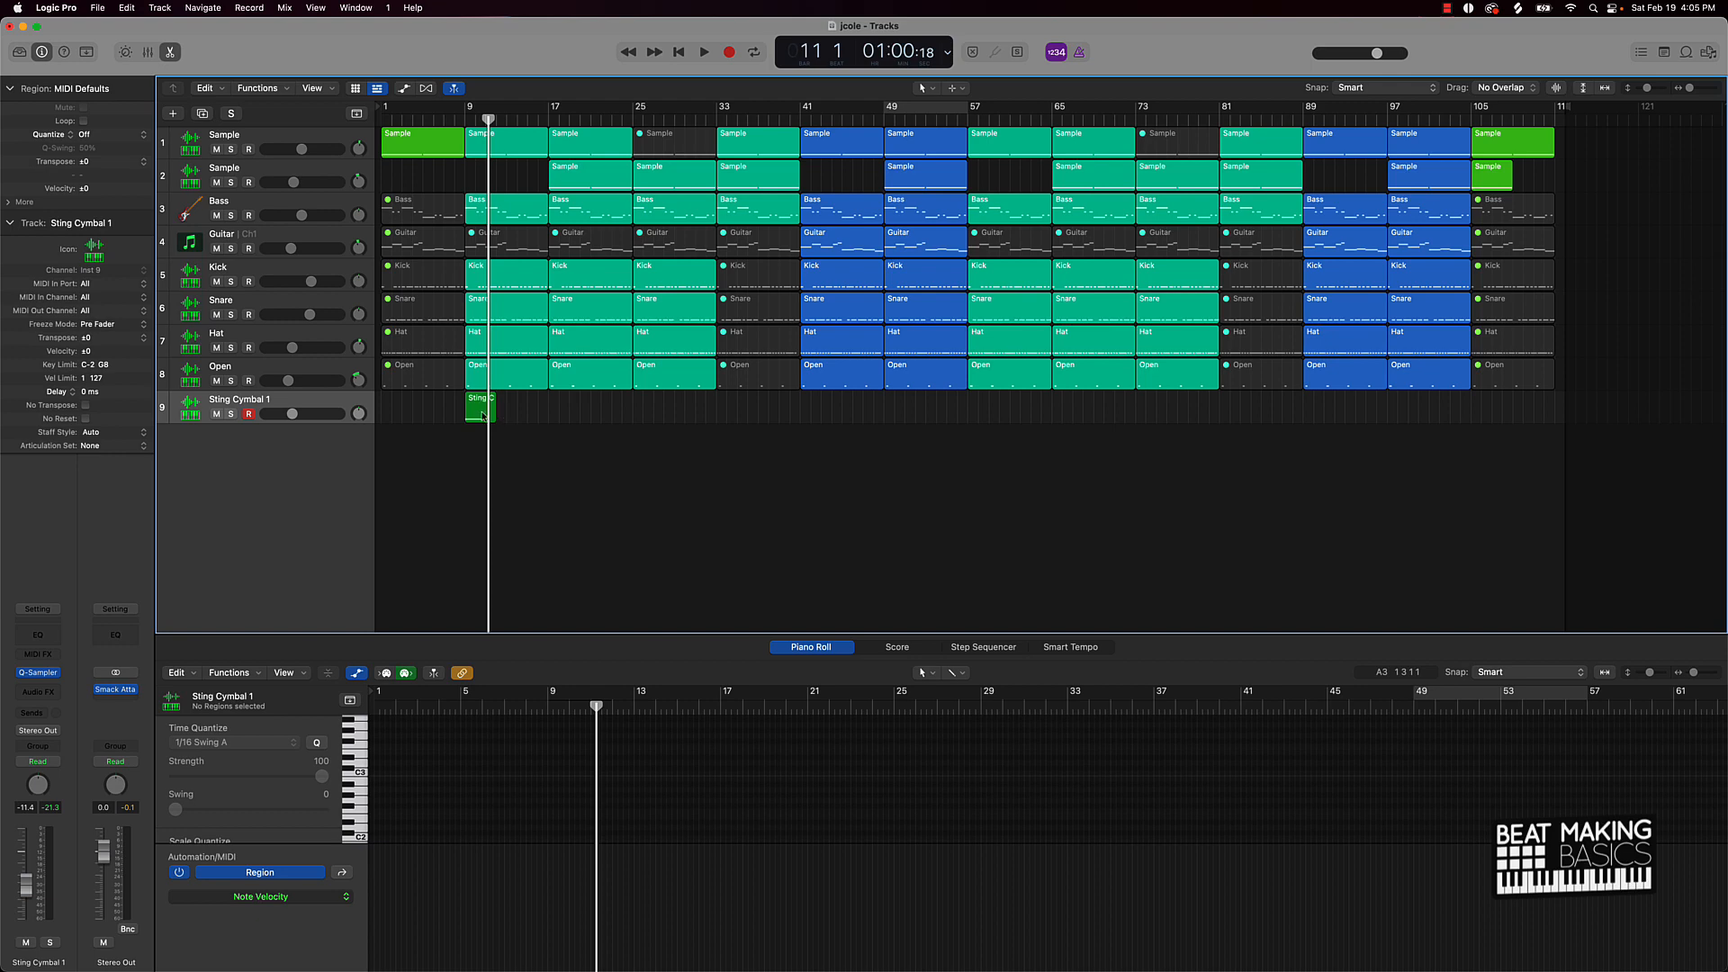
# Copy the cymbal region along its track to bars 25, 41, 57, 73, 89 and 105.
pyautogui.moveTo(483, 416); pyautogui.dragTo(812, 411)
pyautogui.scroll(1, 810, 408)
pyautogui.moveTo(932, 411); pyautogui.dragTo(1059, 415)
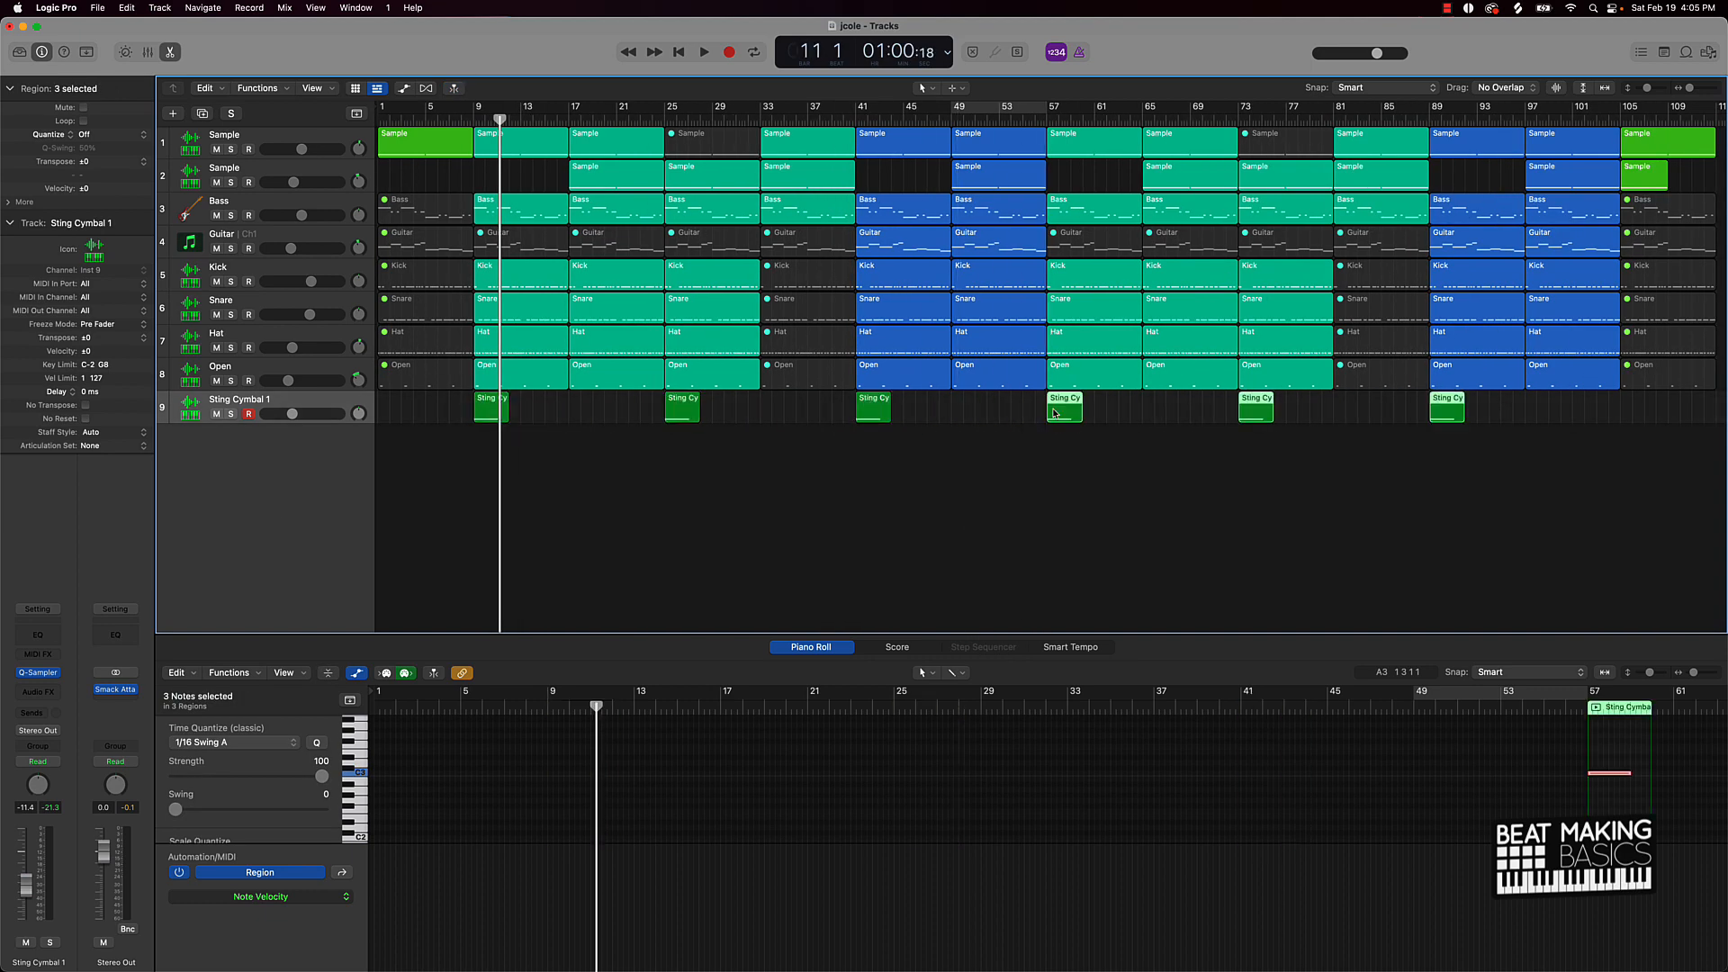
pyautogui.click(1519, 451)
pyautogui.moveTo(1445, 419); pyautogui.dragTo(1636, 416)
# Rename the Sting Cymbal 1 track as Cymbal and name the regions after their tracks.
pyautogui.click(283, 486)
pyautogui.doubleClick(256, 402)
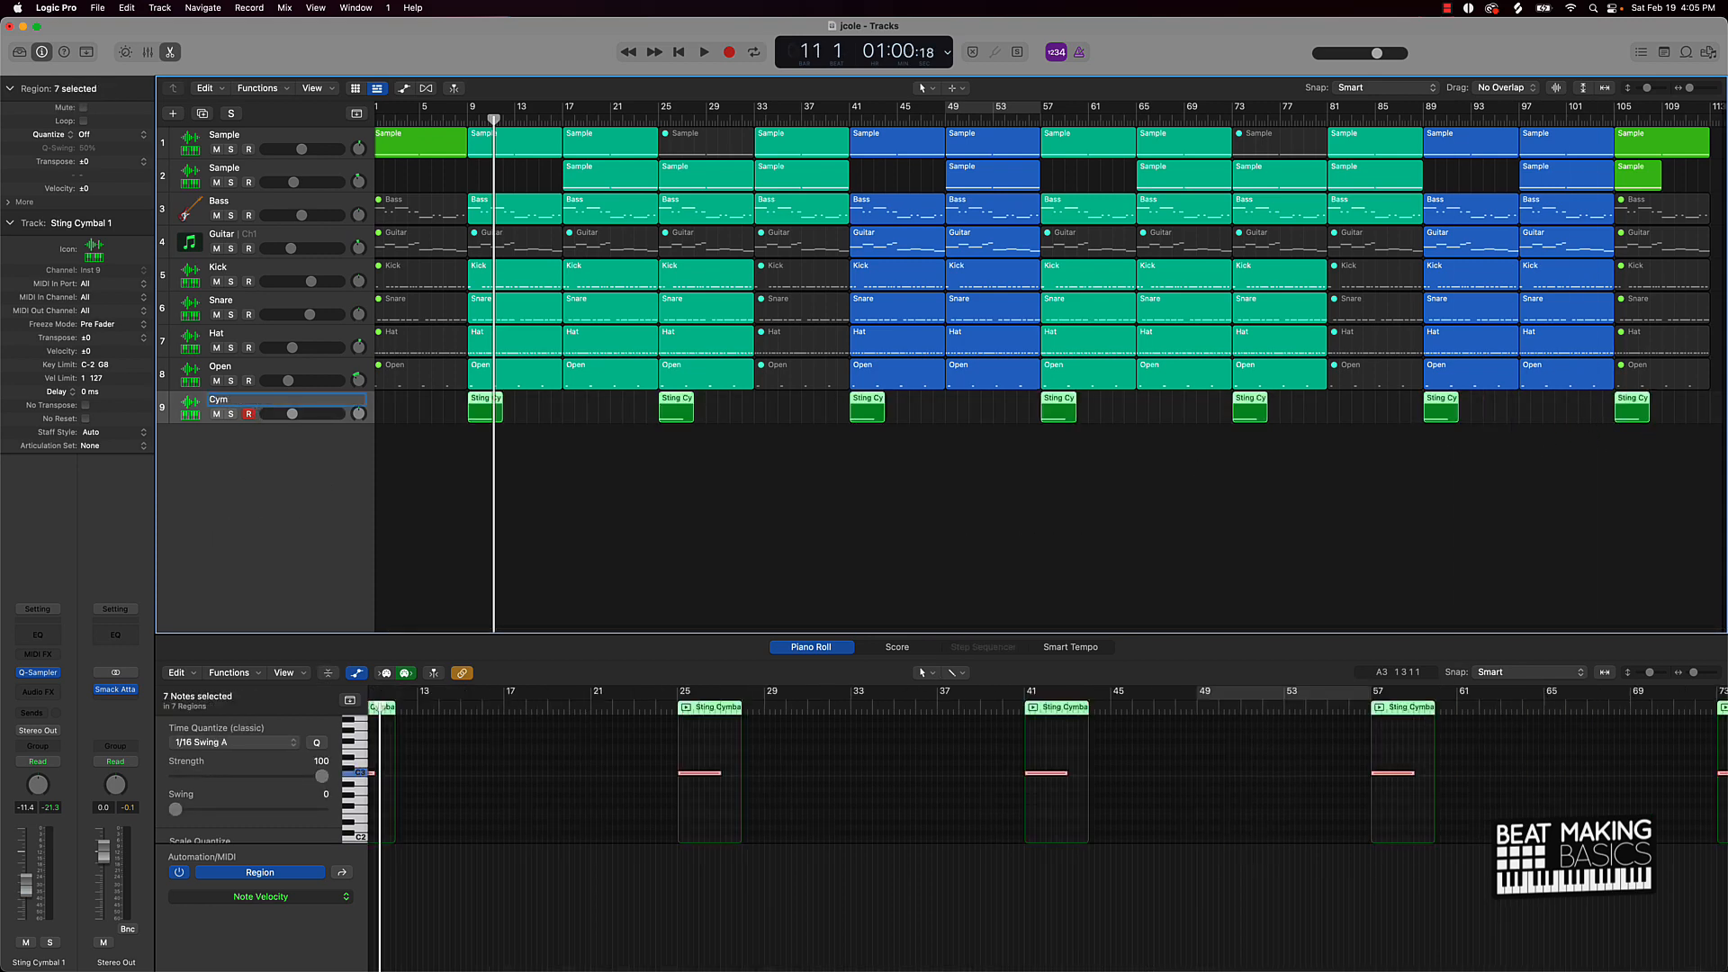
pyautogui.write('Cymbal')
pyautogui.press('Return')
pyautogui.press('super+a')
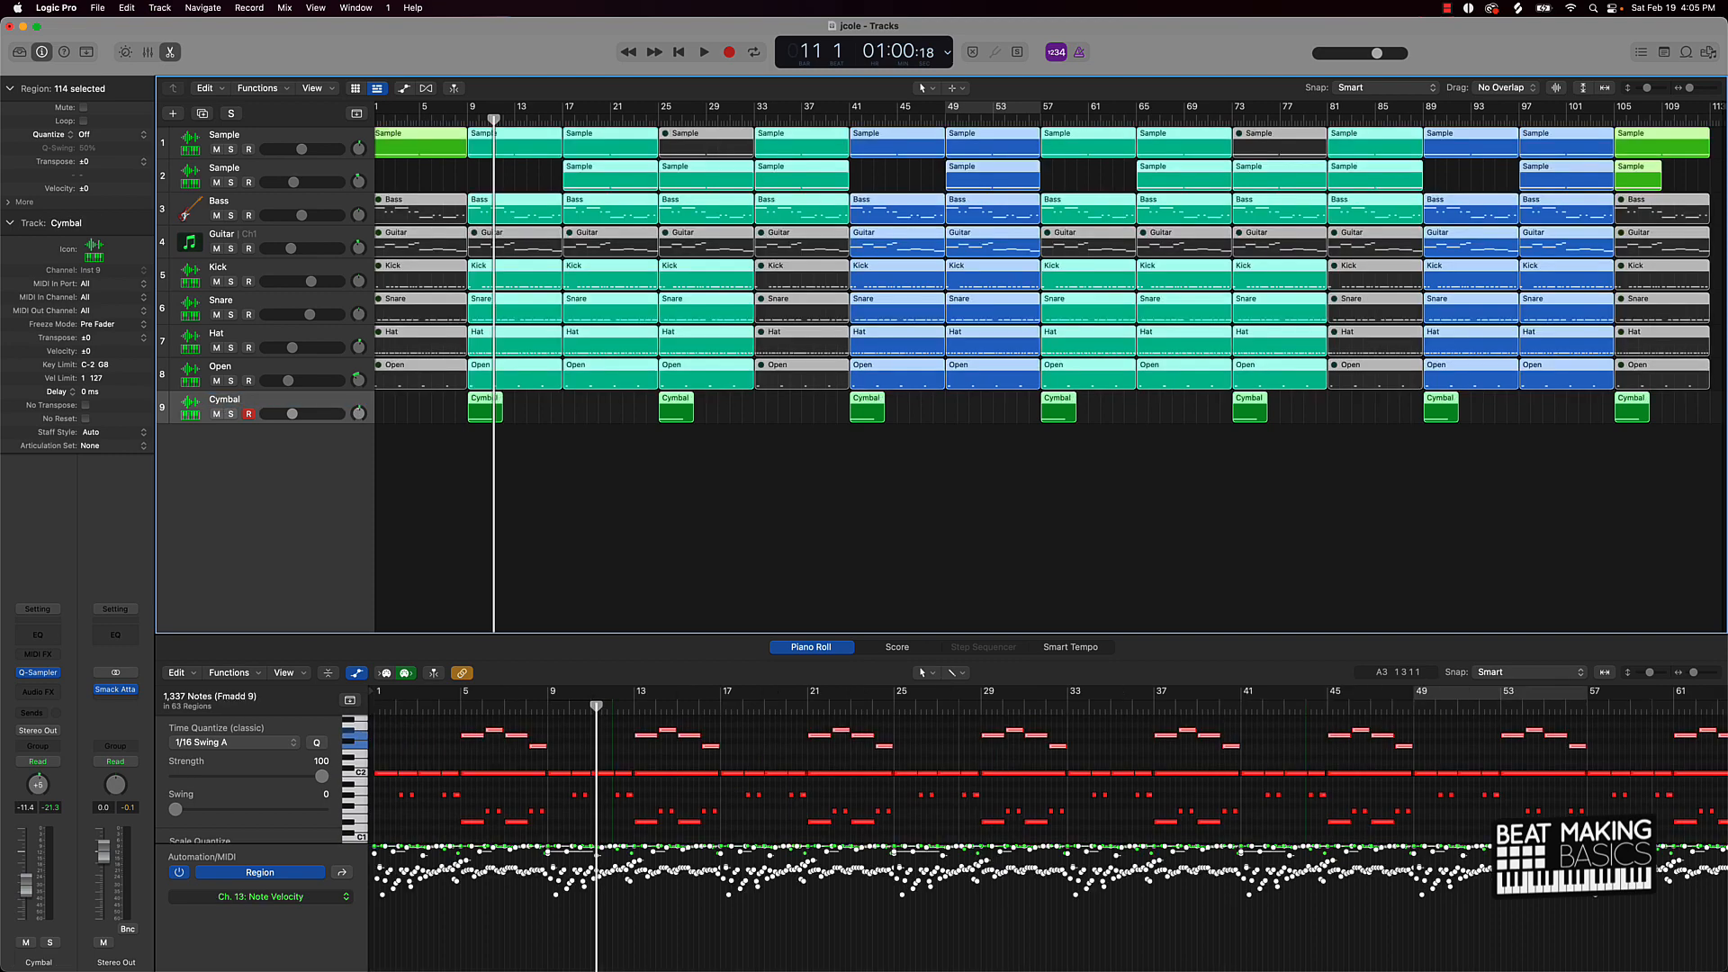
pyautogui.click(383, 442)
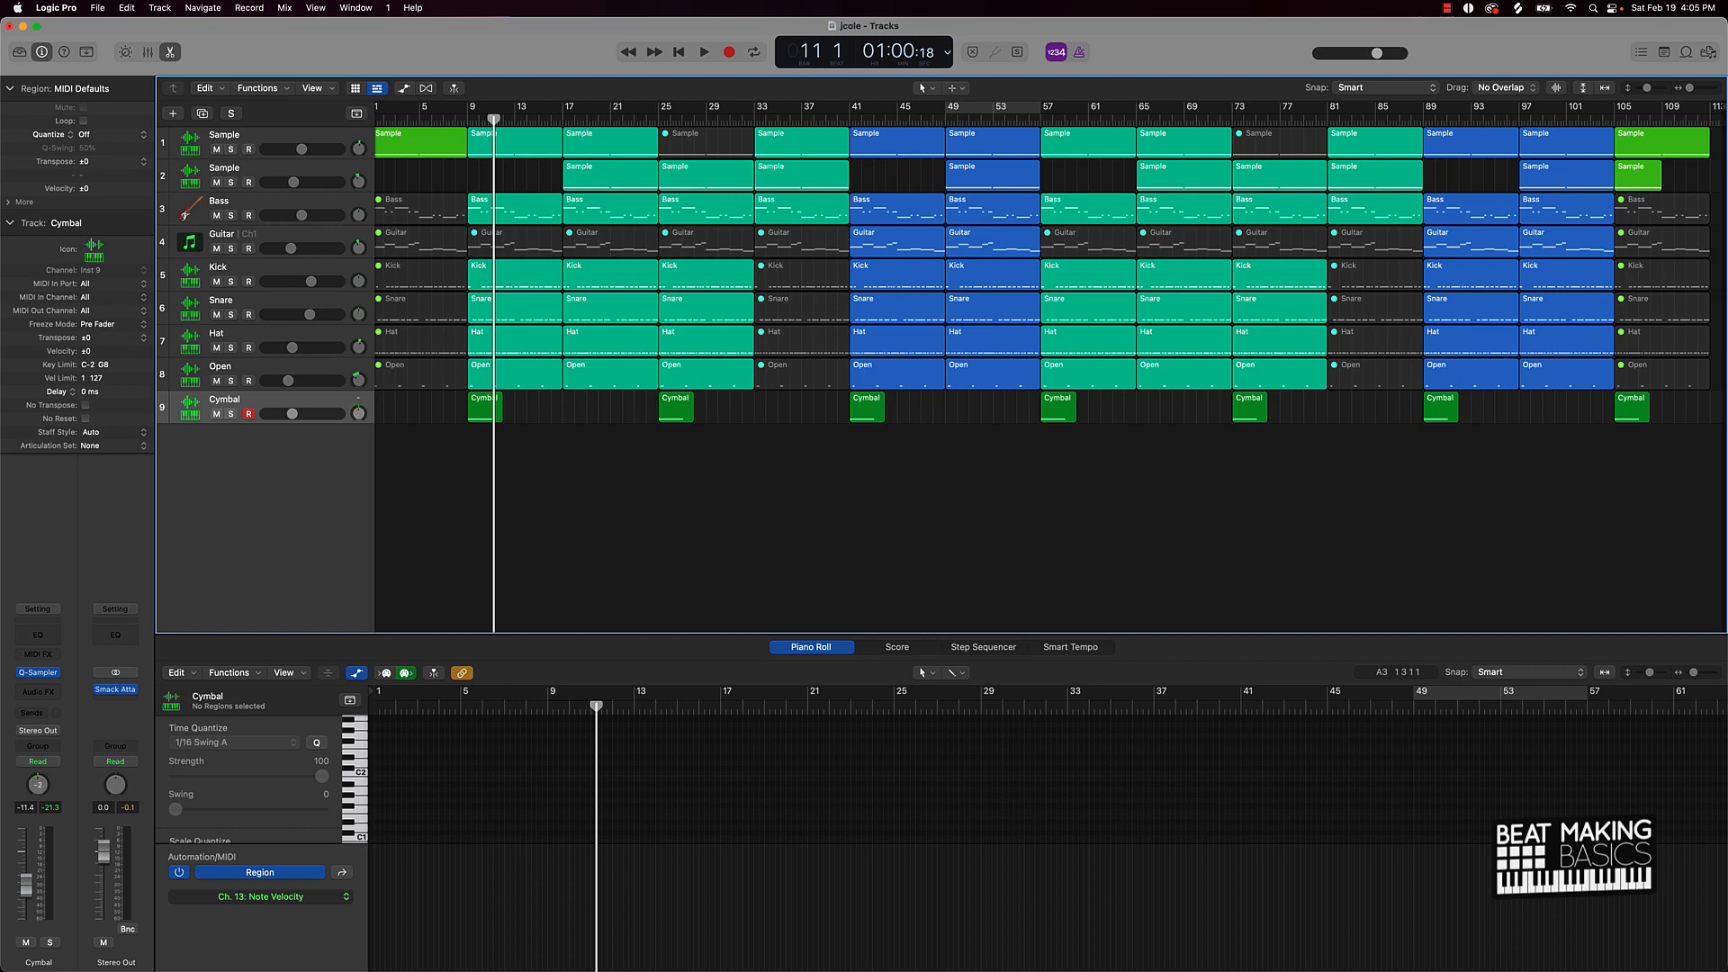
# Create another Quick Sampler track below Cymbal and load the Ukiah Beats Official Tag preset.
pyautogui.click(174, 114)
pyautogui.click(1071, 637)
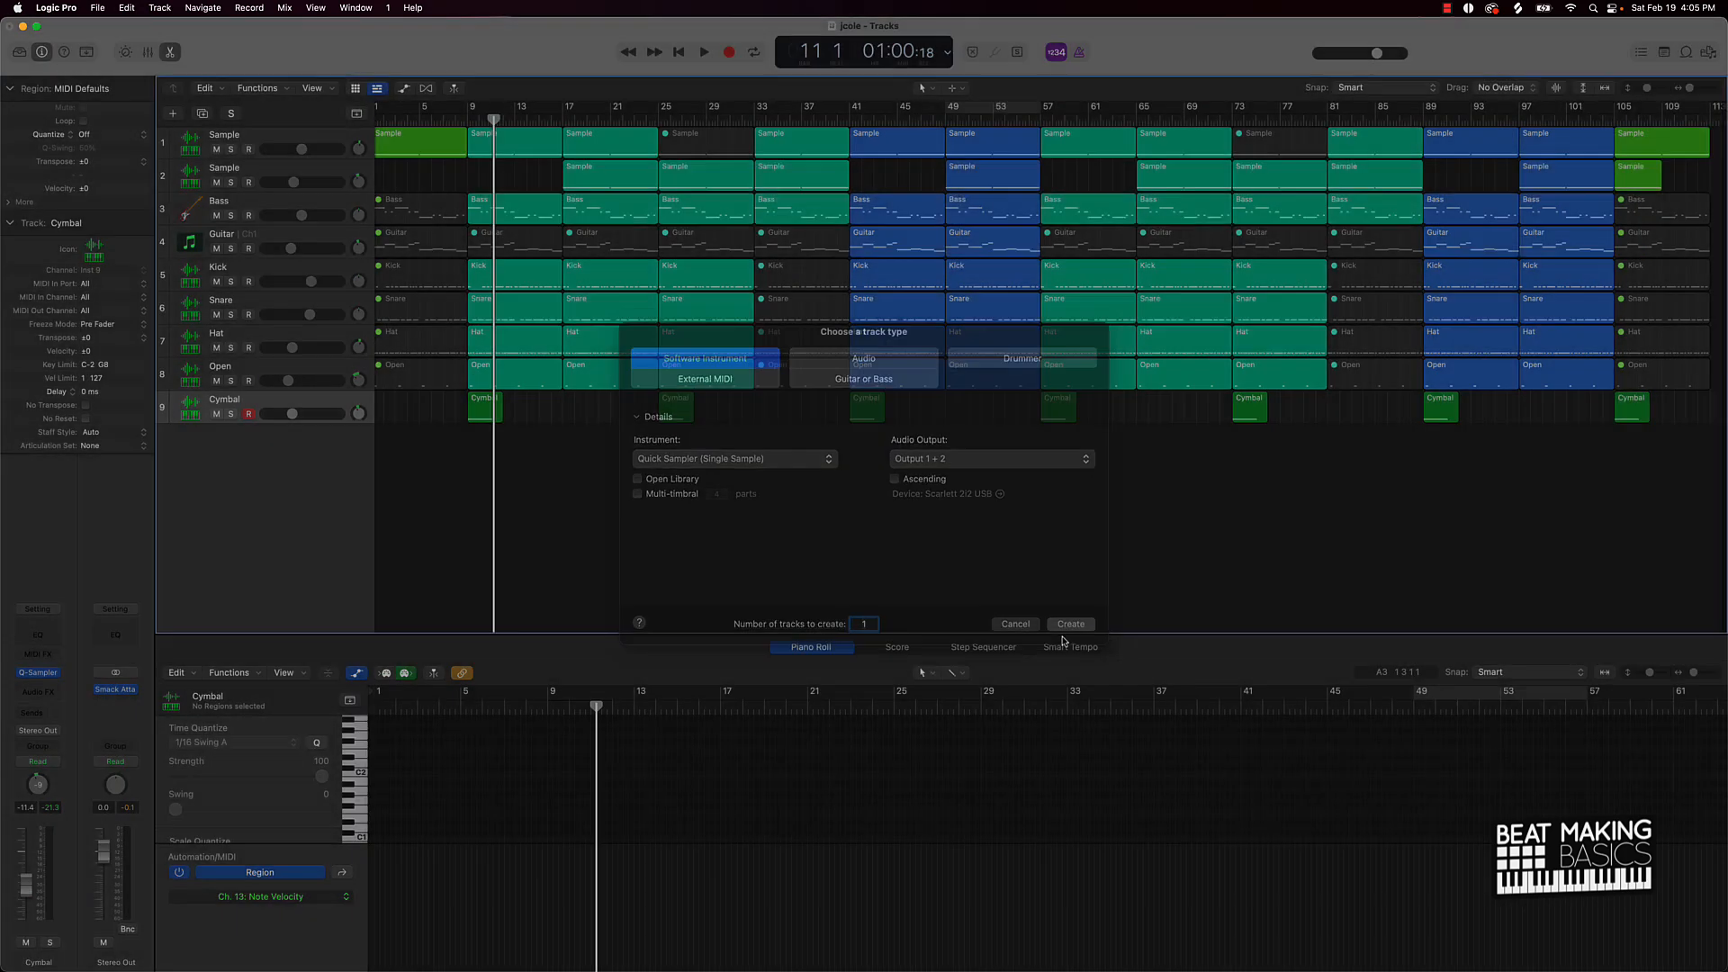
pyautogui.click(659, 238)
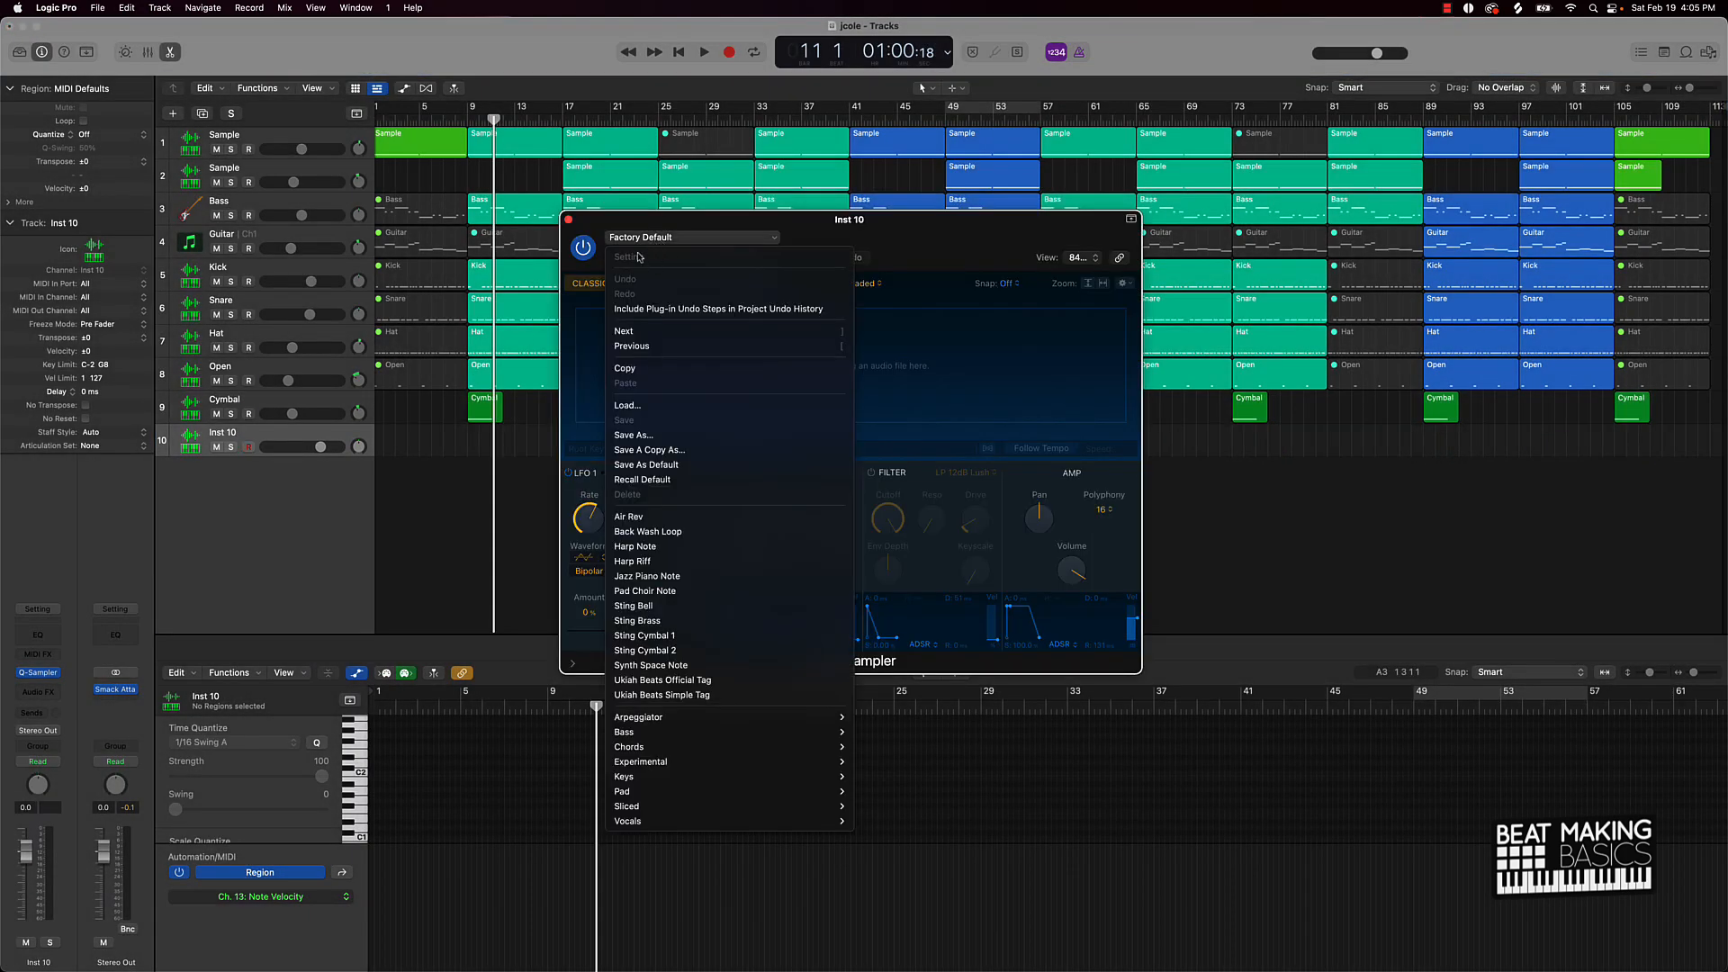
pyautogui.click(648, 679)
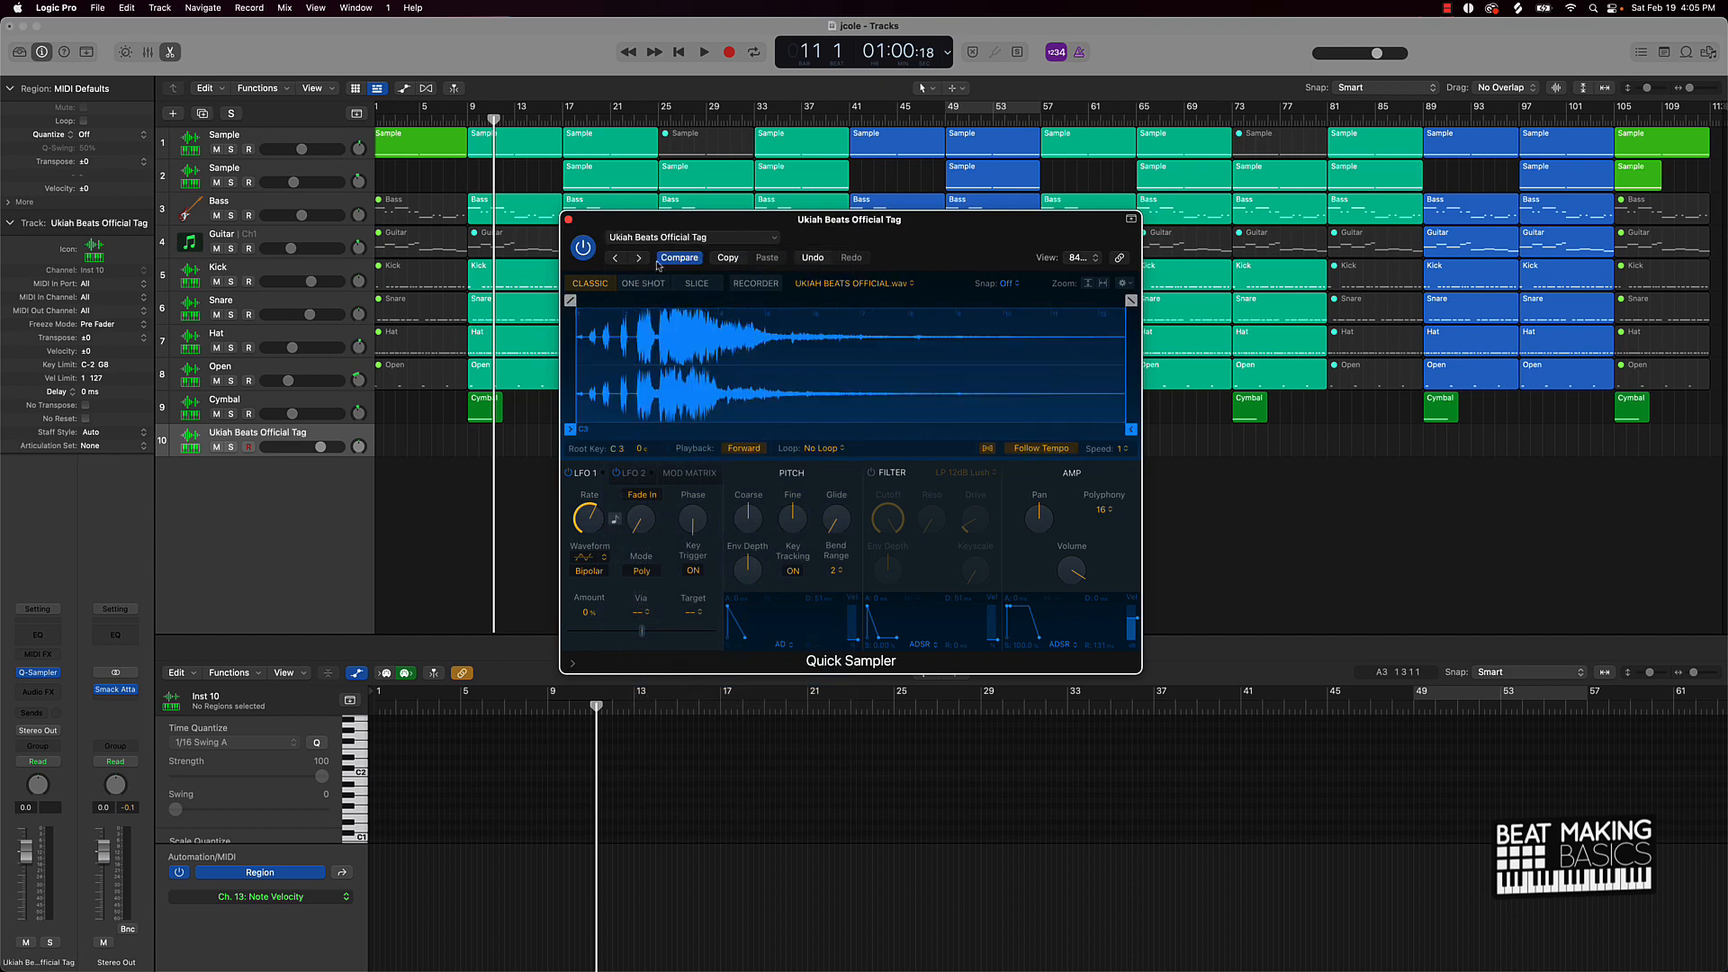
pyautogui.press('super+w')
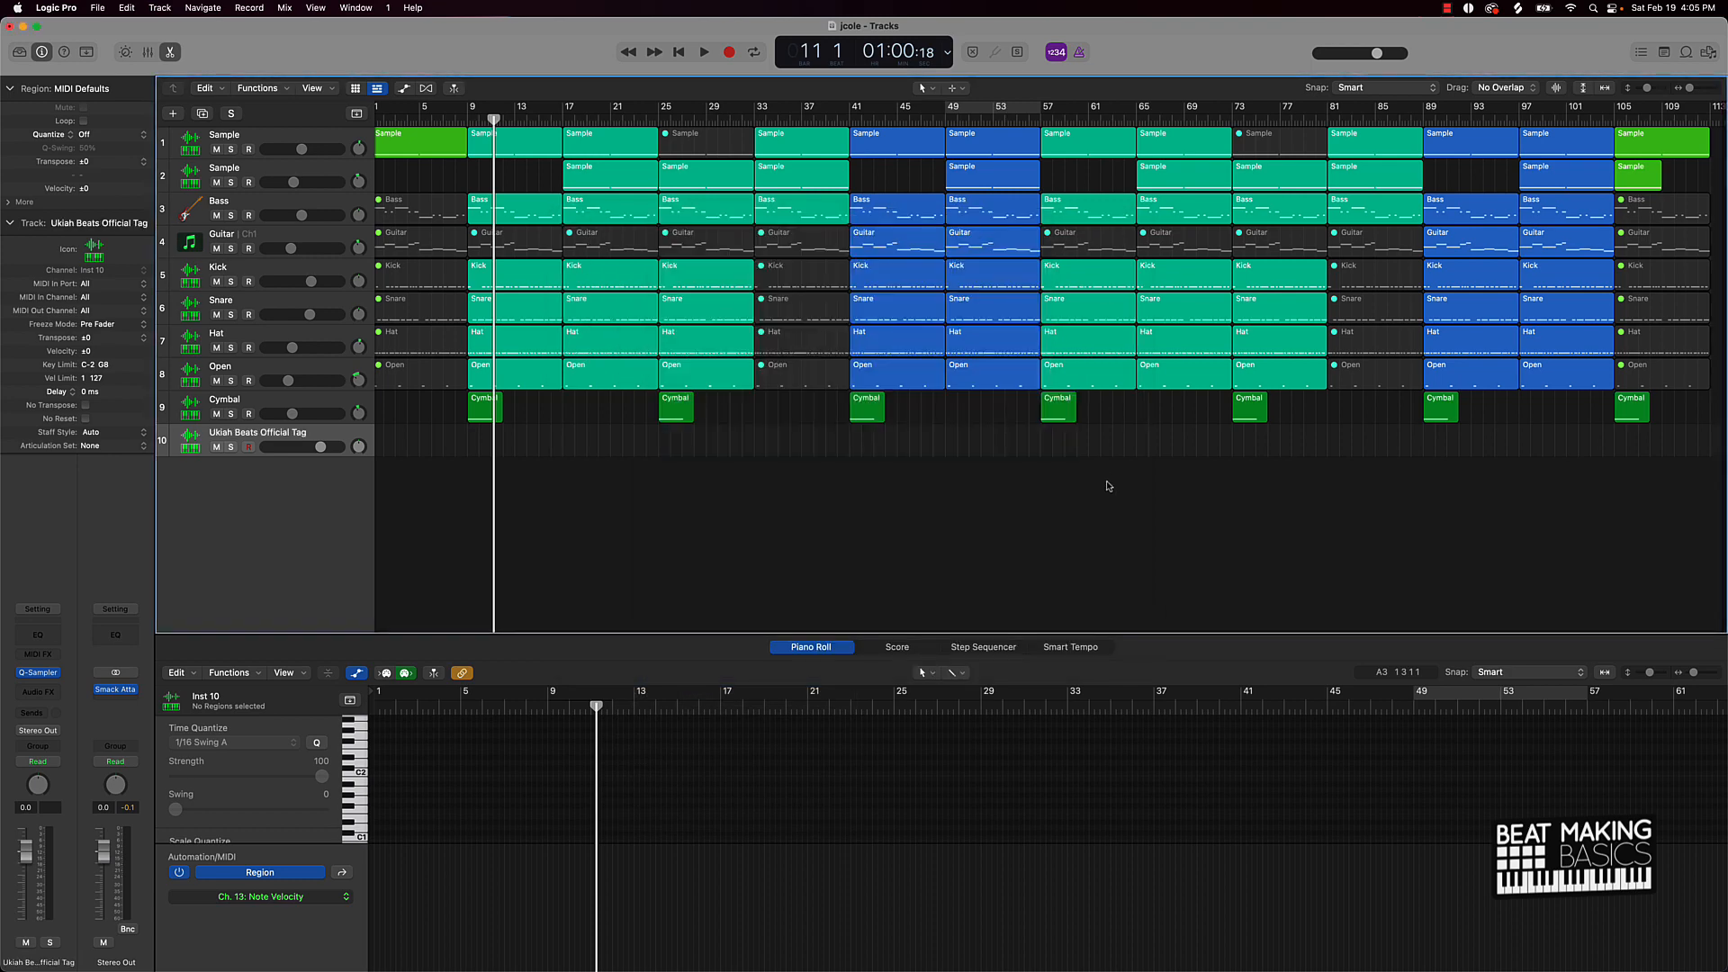
# Record the Ukiah Beats Official Tag in bar 2 of the intro and select its note in the Piano Roll.
pyautogui.press('Return')
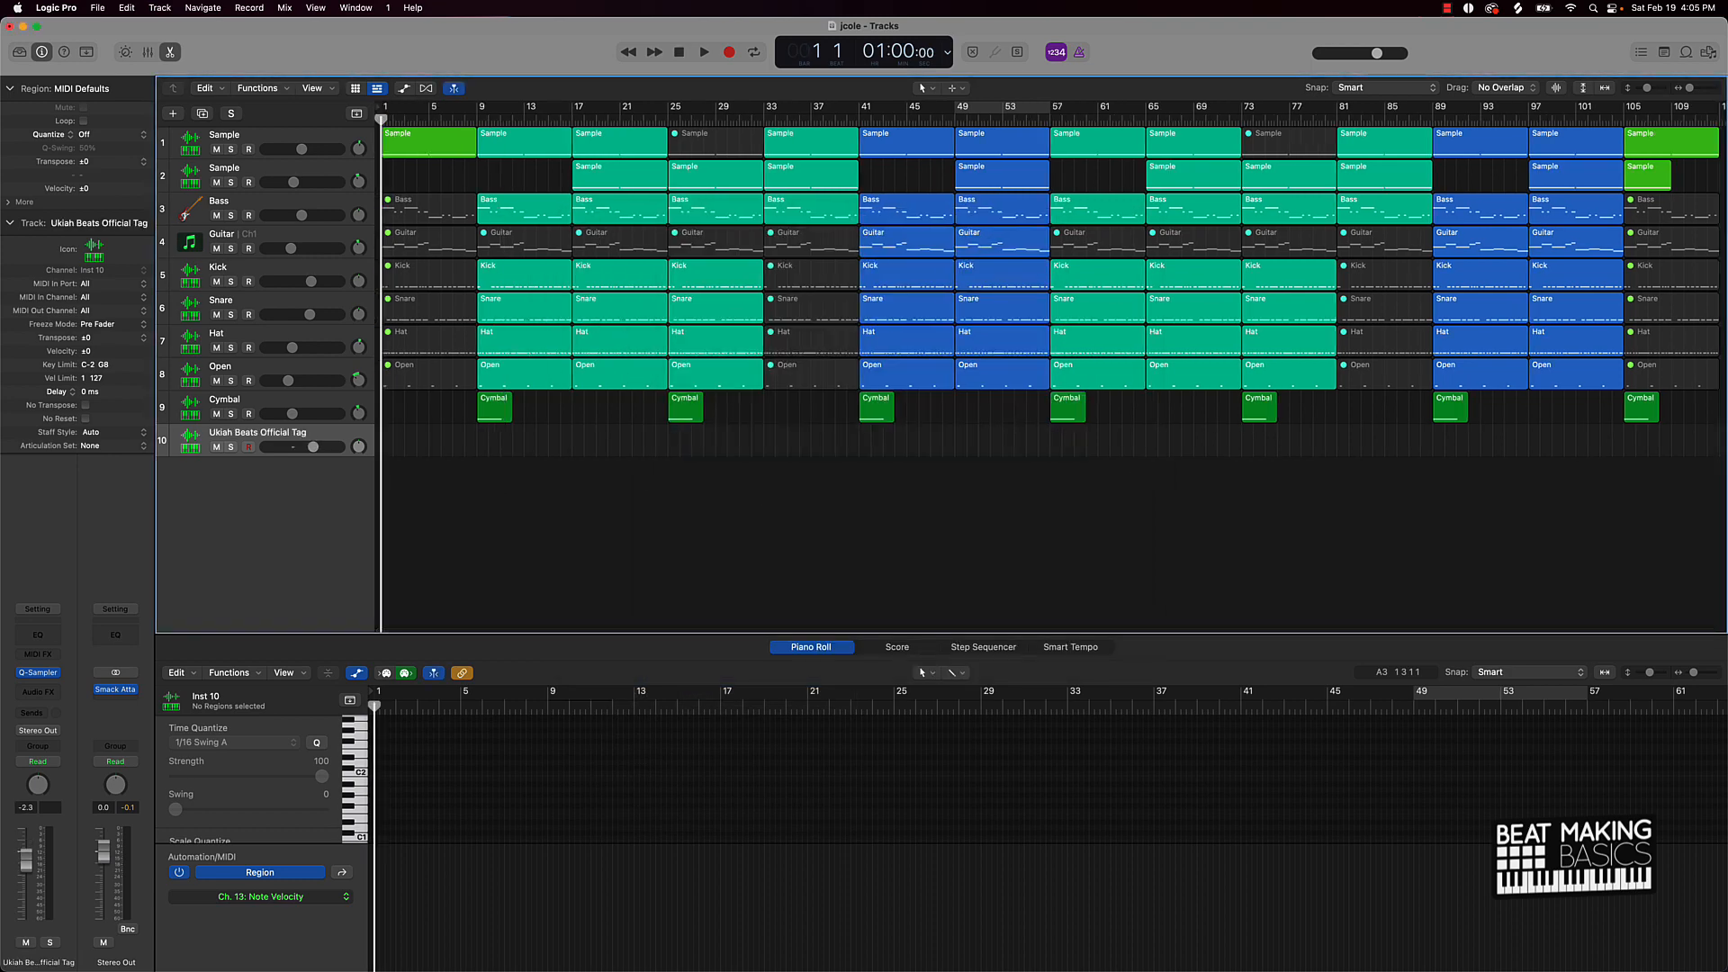
pyautogui.press('r')
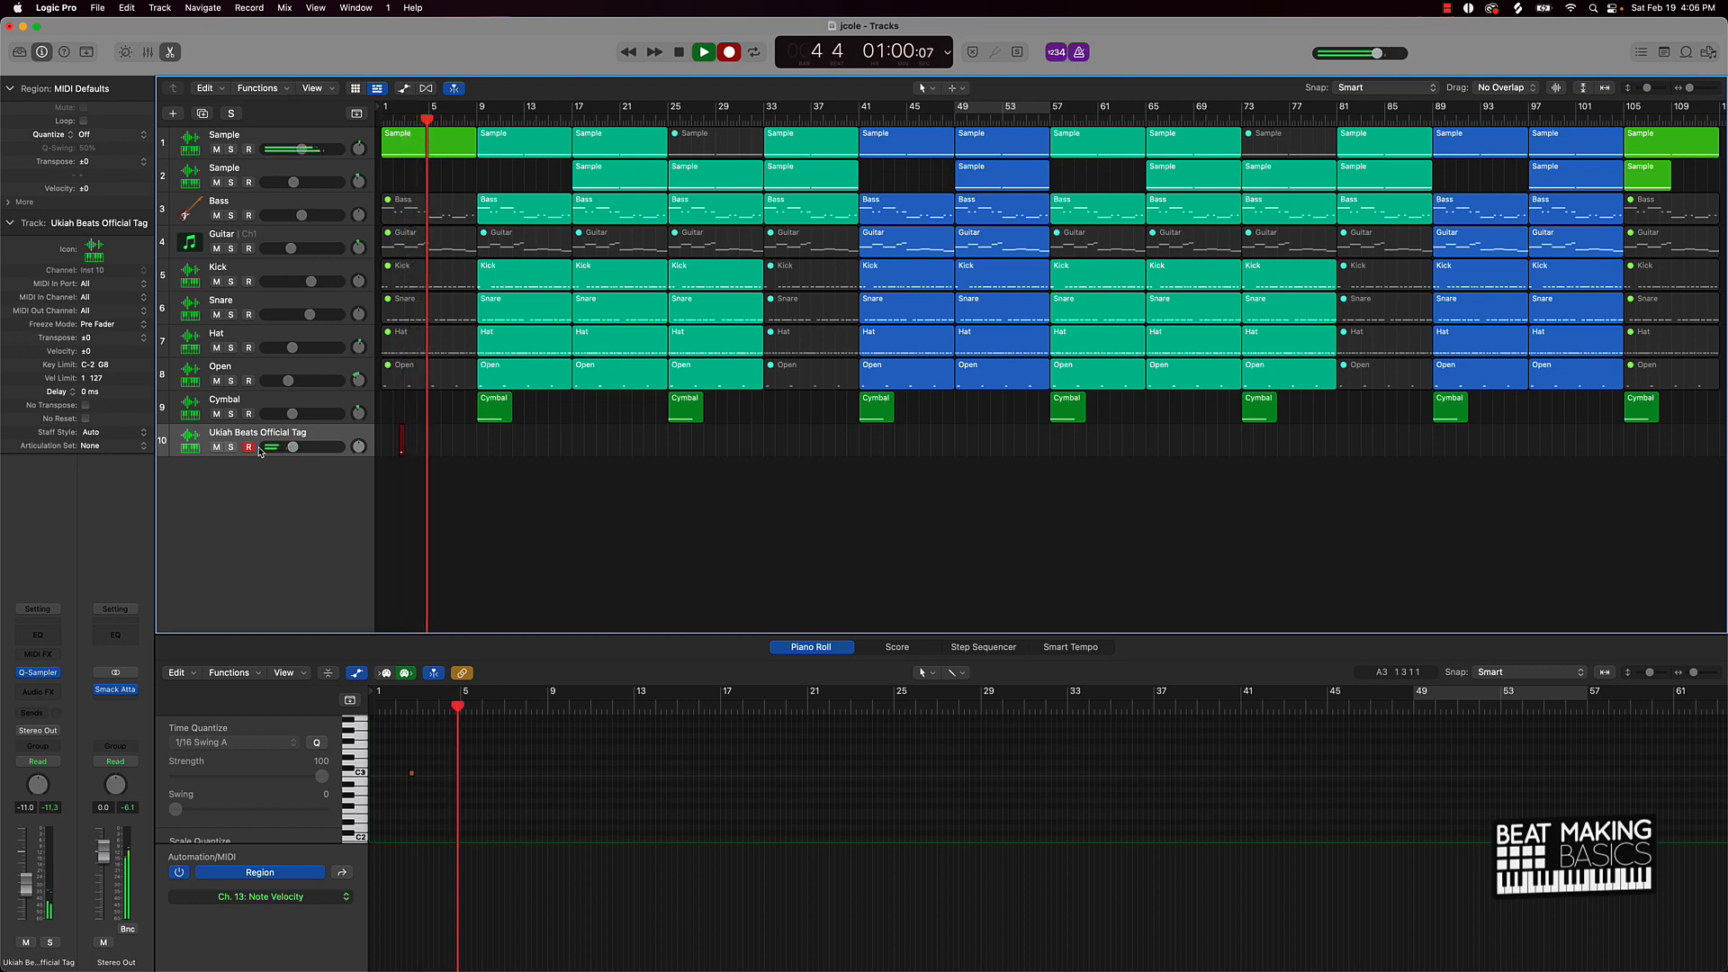
pyautogui.press('space')
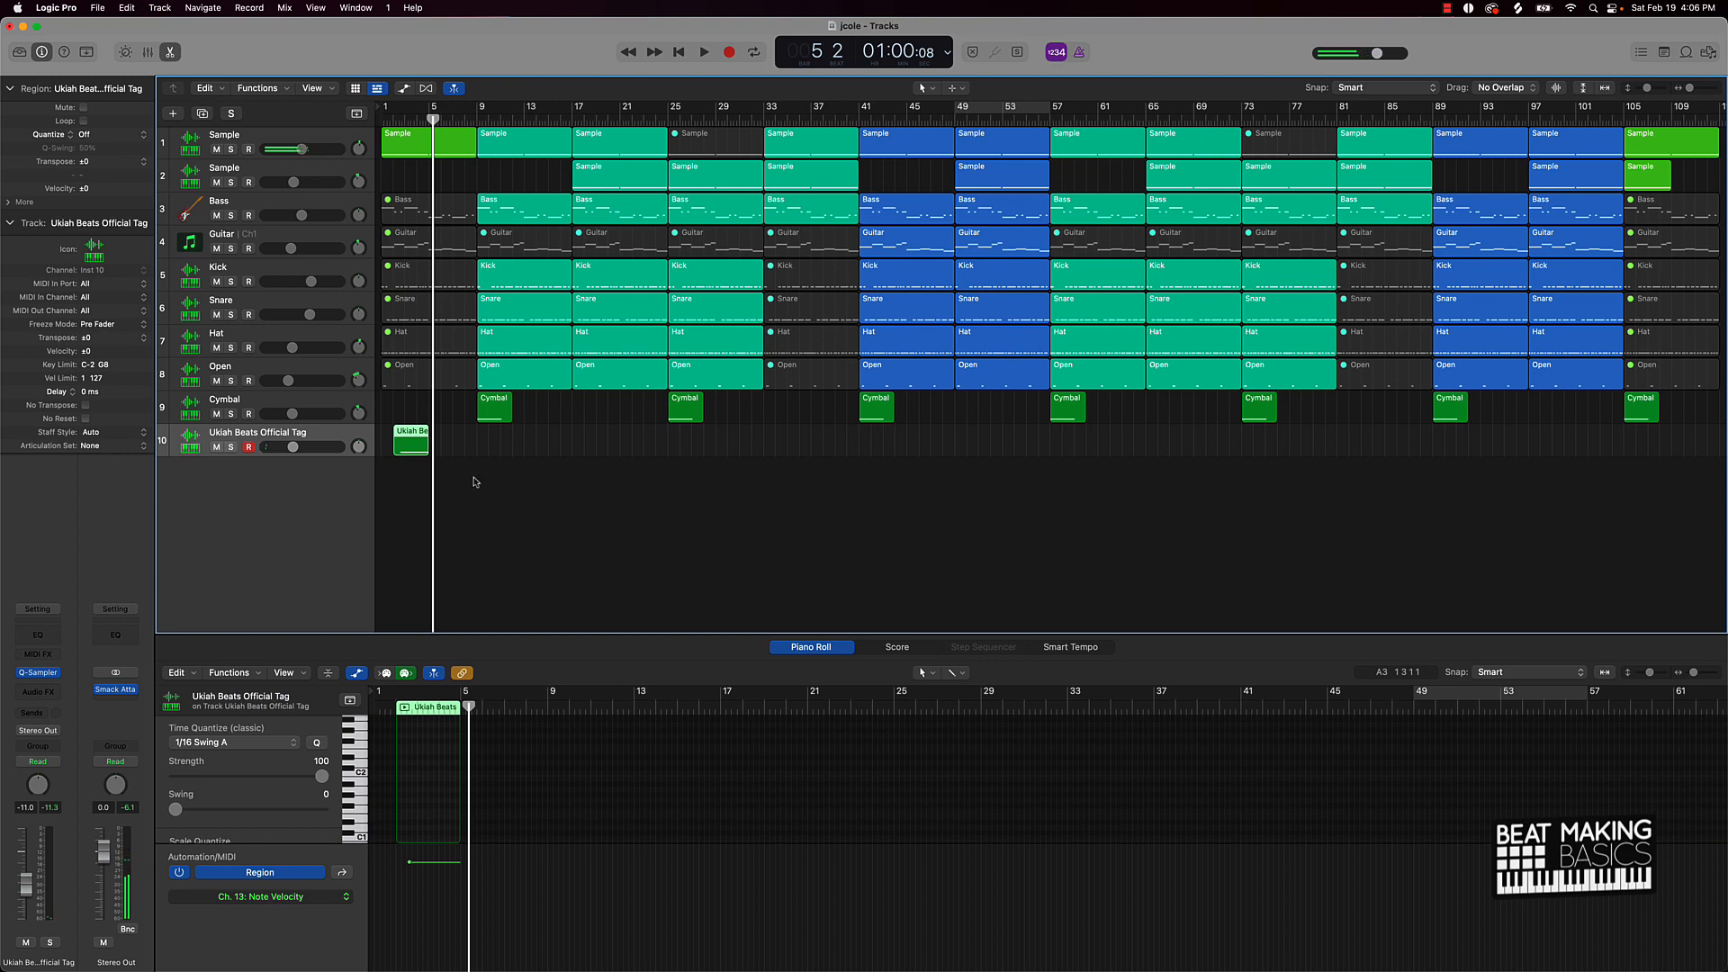
pyautogui.click(472, 536)
pyautogui.click(414, 443)
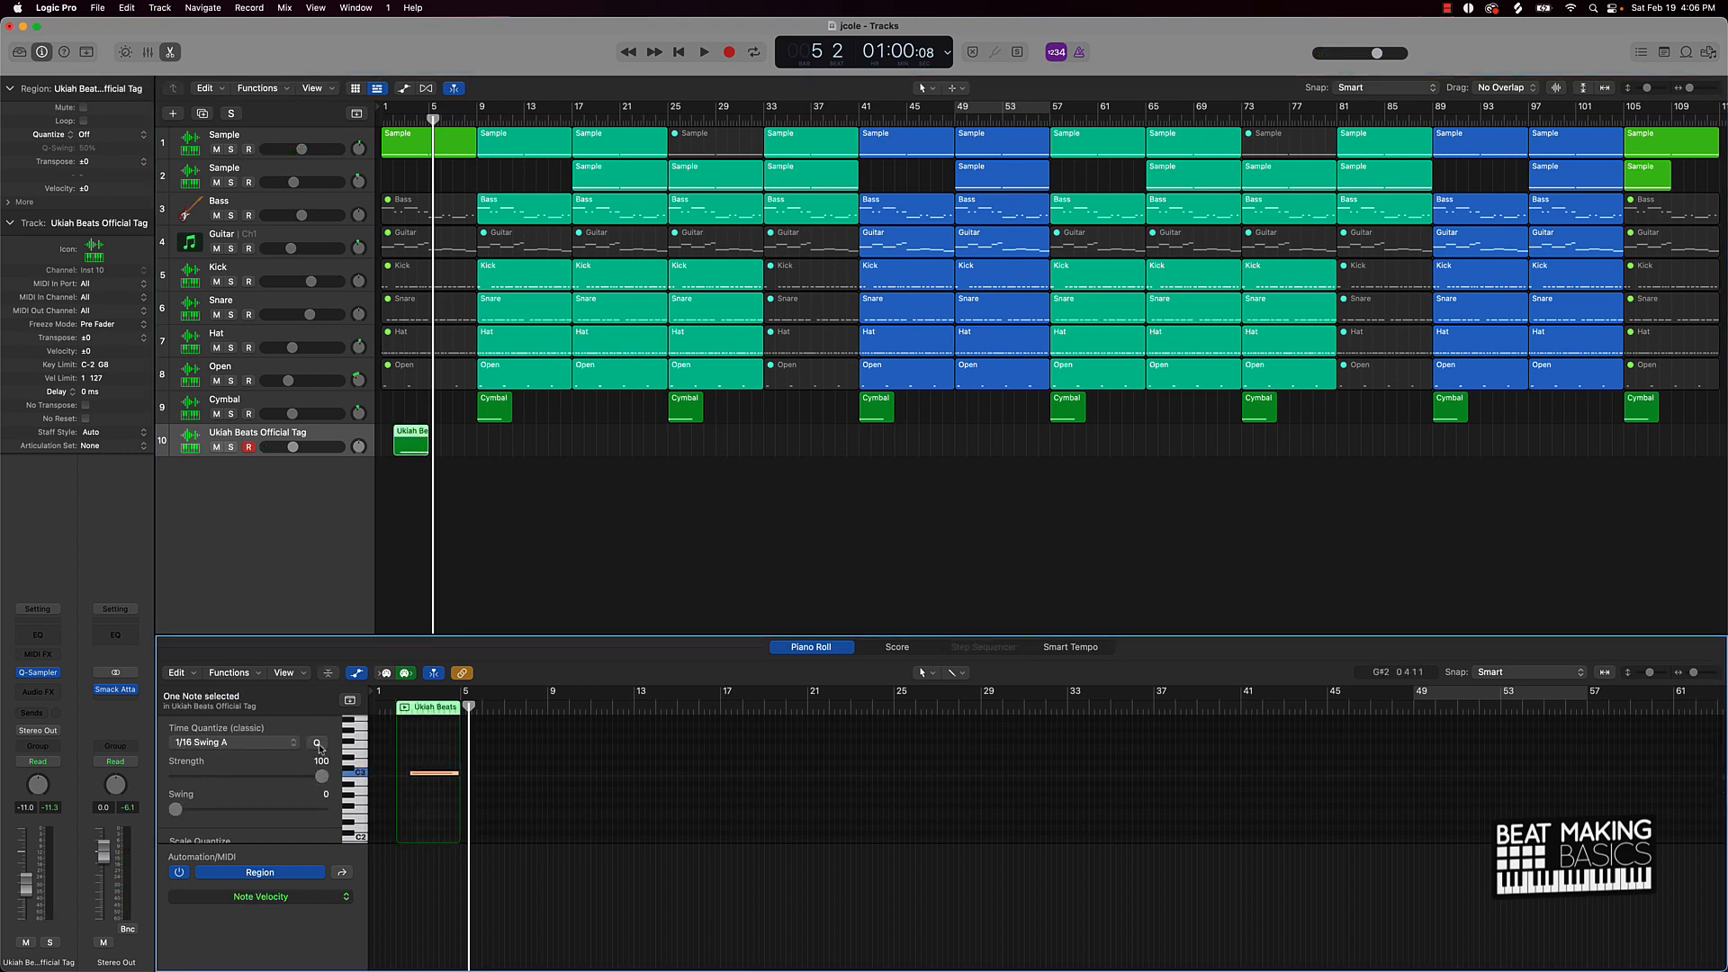
# Play the song's opening from bar 1 to check how the producer tag sits over the Sample.
pyautogui.press('Return')
pyautogui.press('space')
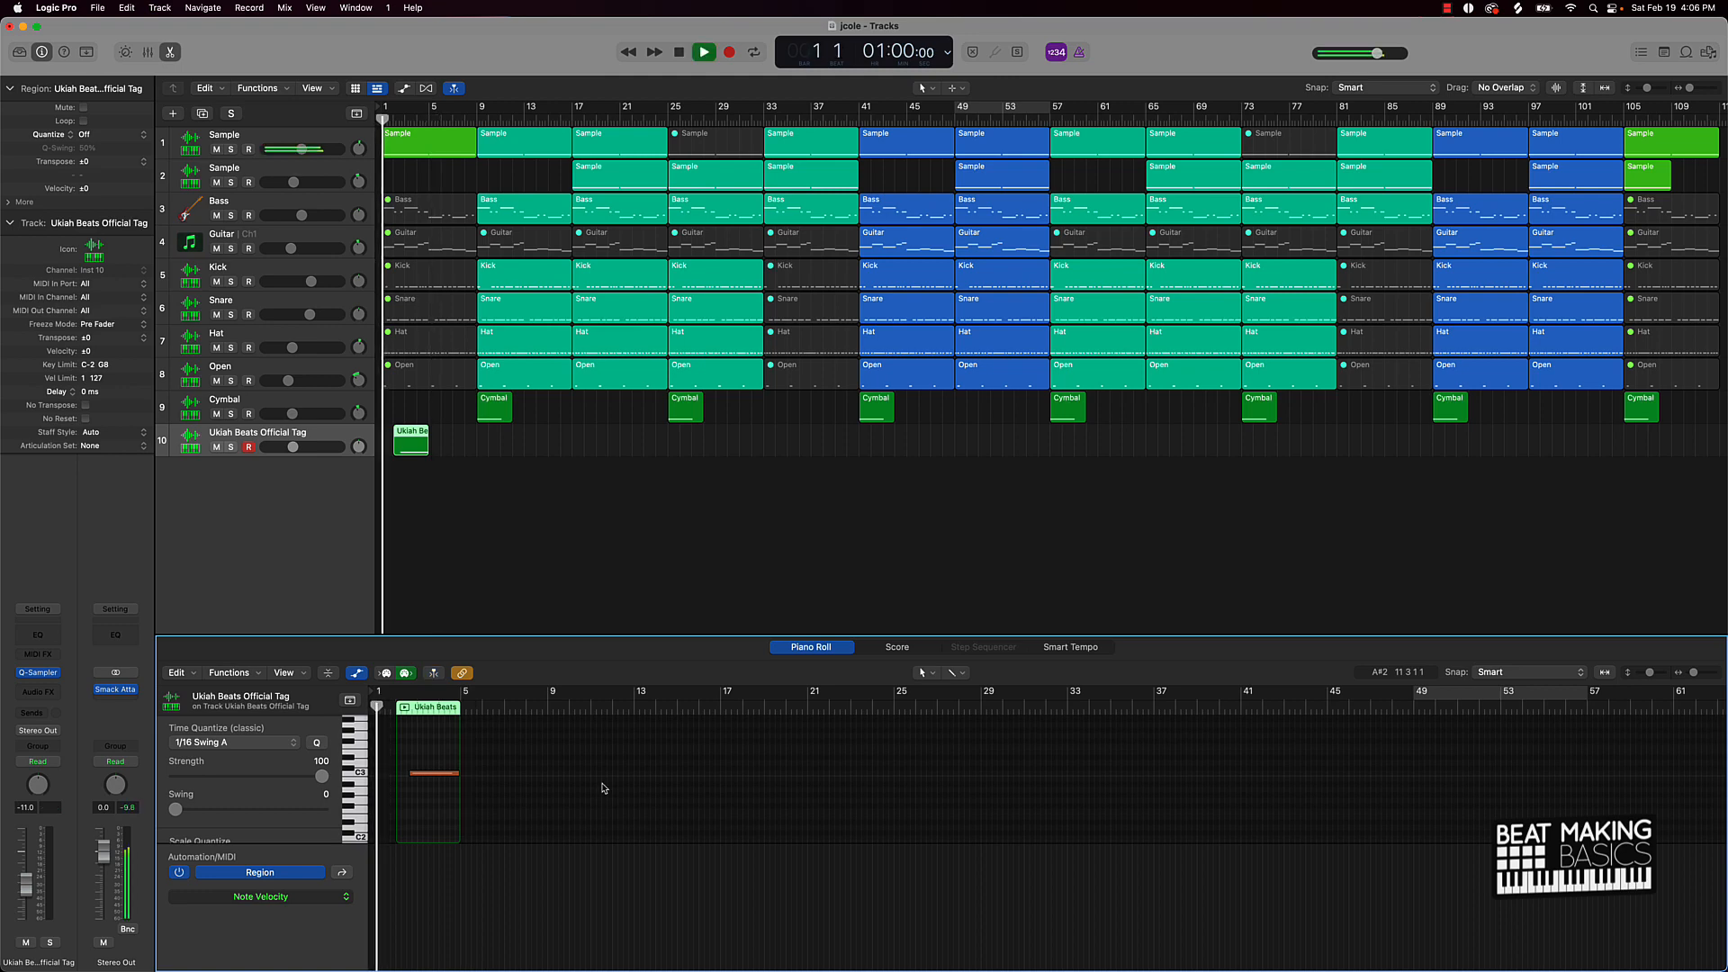
pyautogui.click(571, 489)
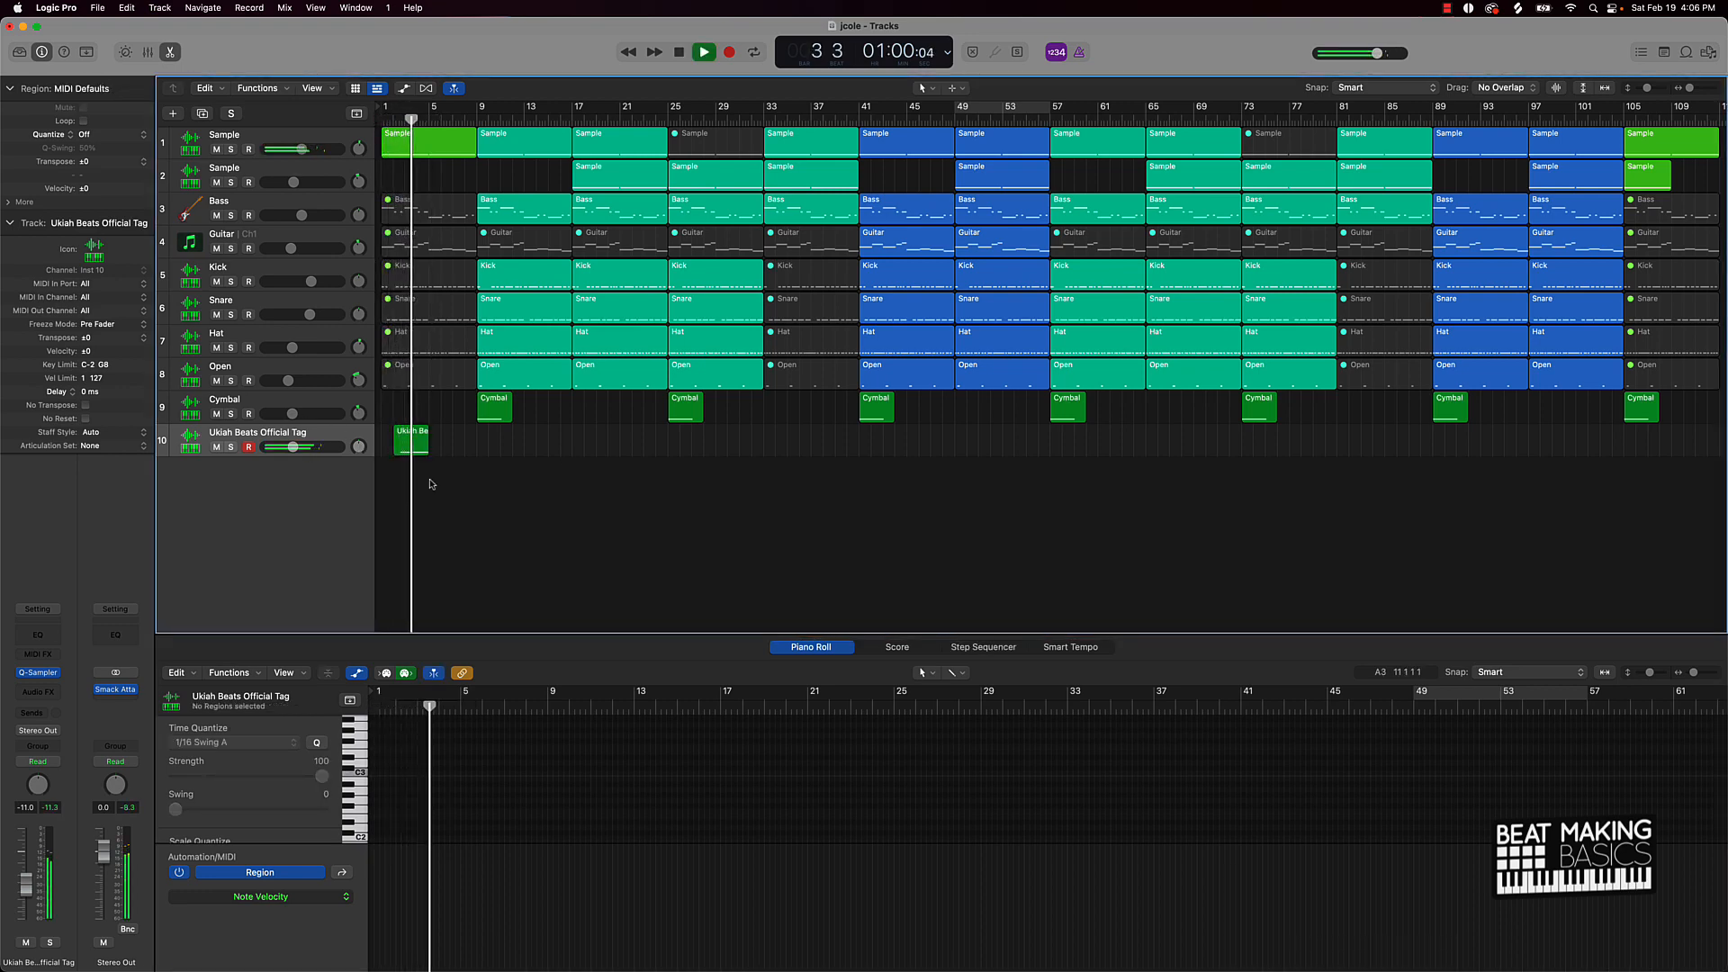
pyautogui.hscroll(1, 976, 569)
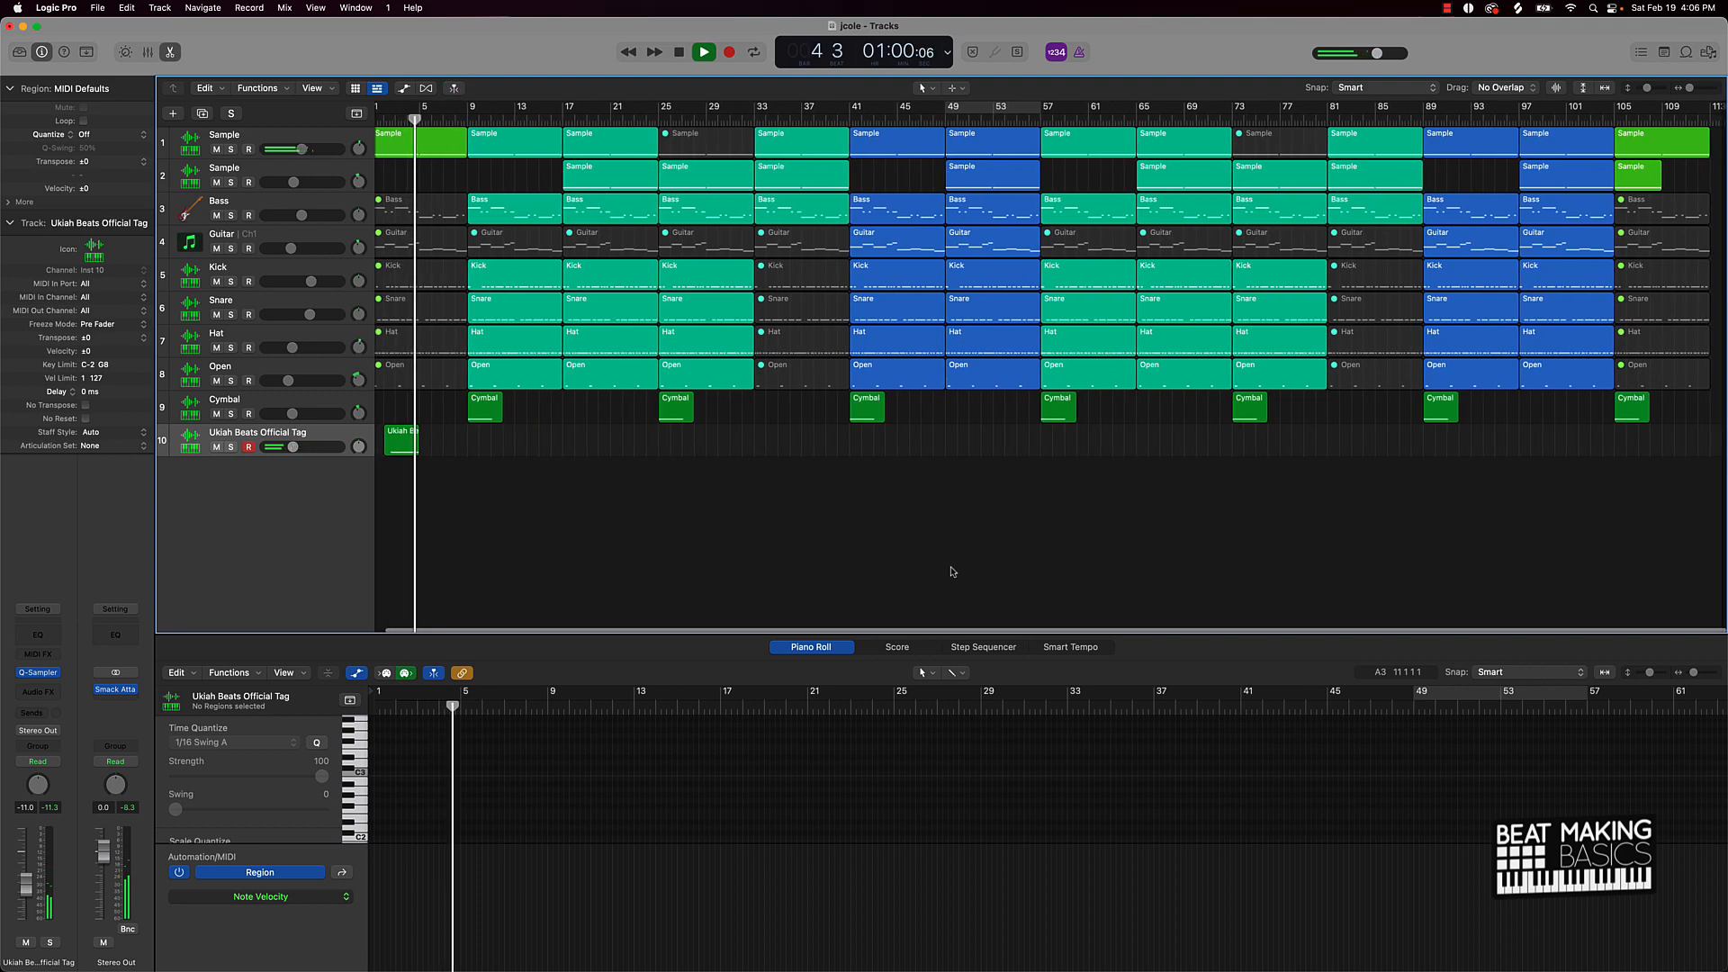
pyautogui.press('space')
# Create a Quick Sampler track between Cymbal and Ukiah Beats Official Tag and load the Air Rev preset.
pyautogui.click(290, 399)
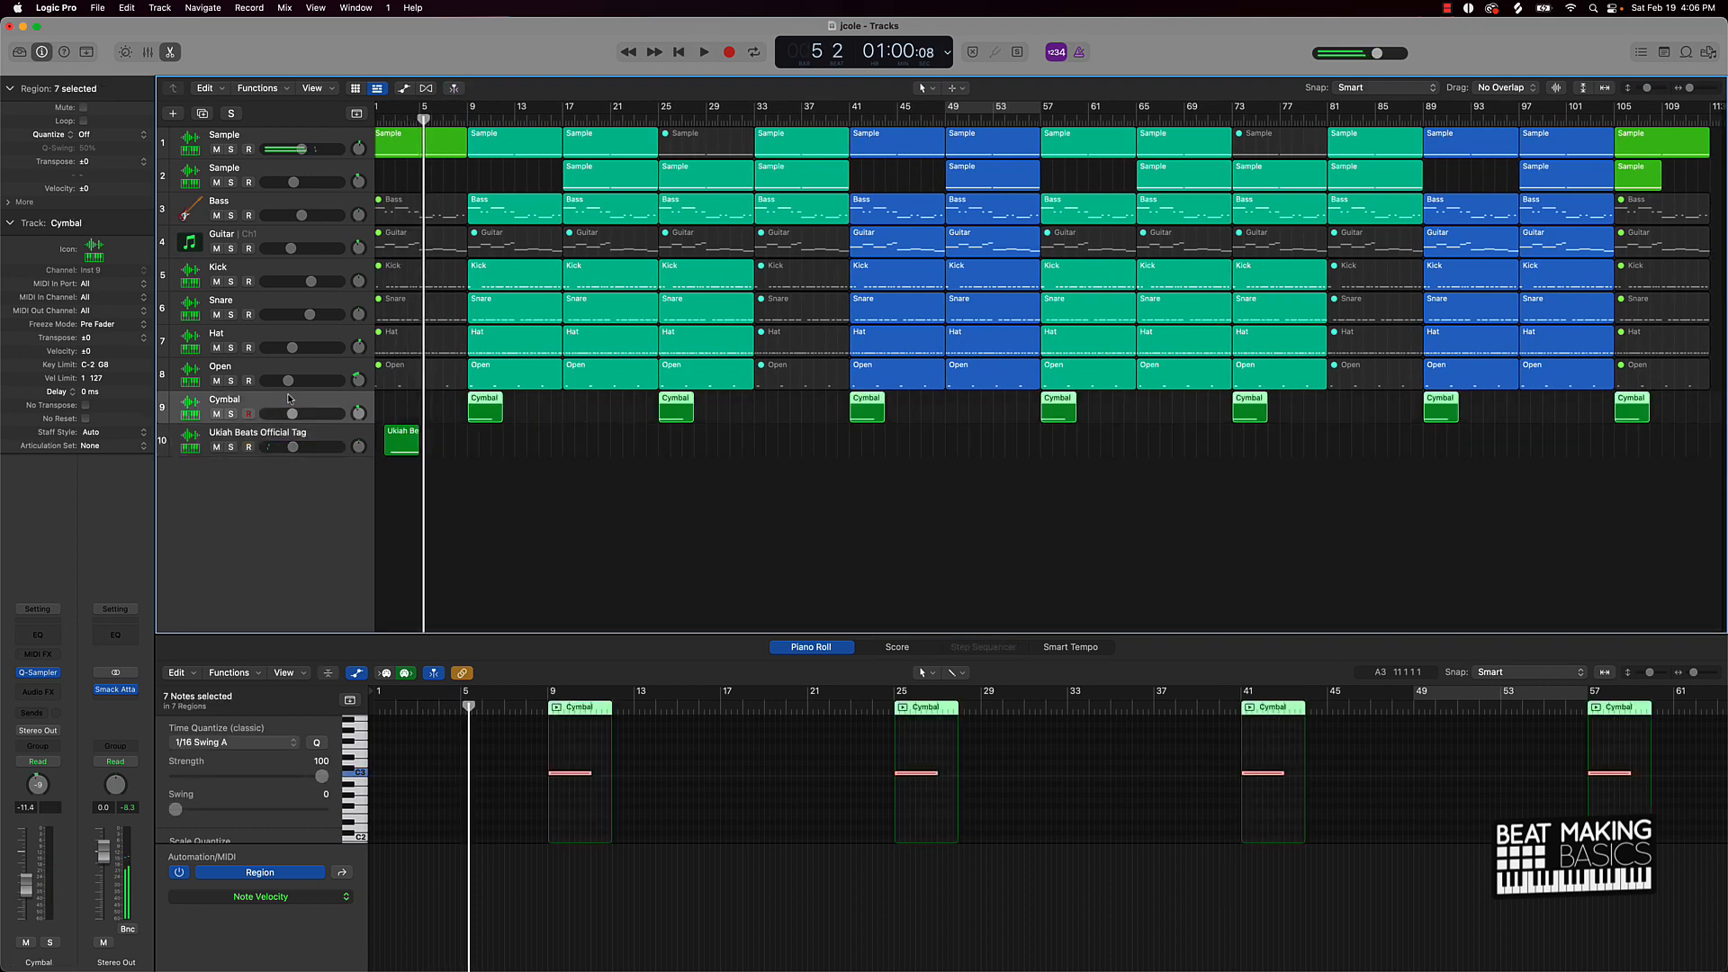
pyautogui.click(168, 111)
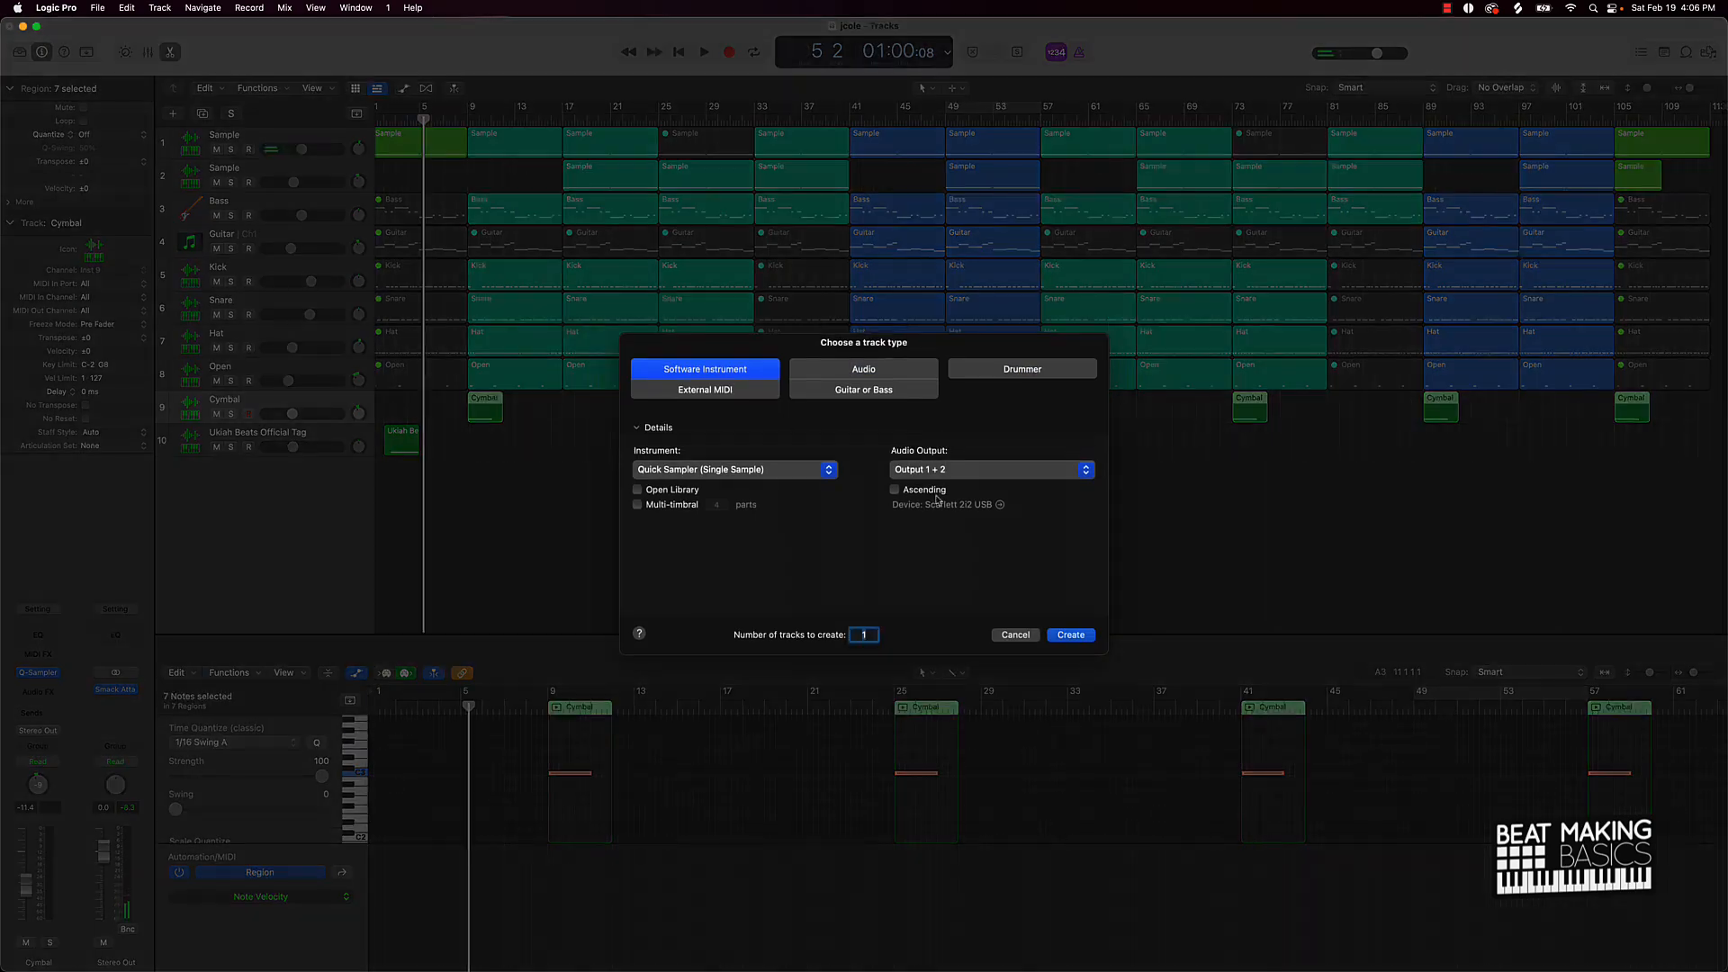
pyautogui.click(1067, 635)
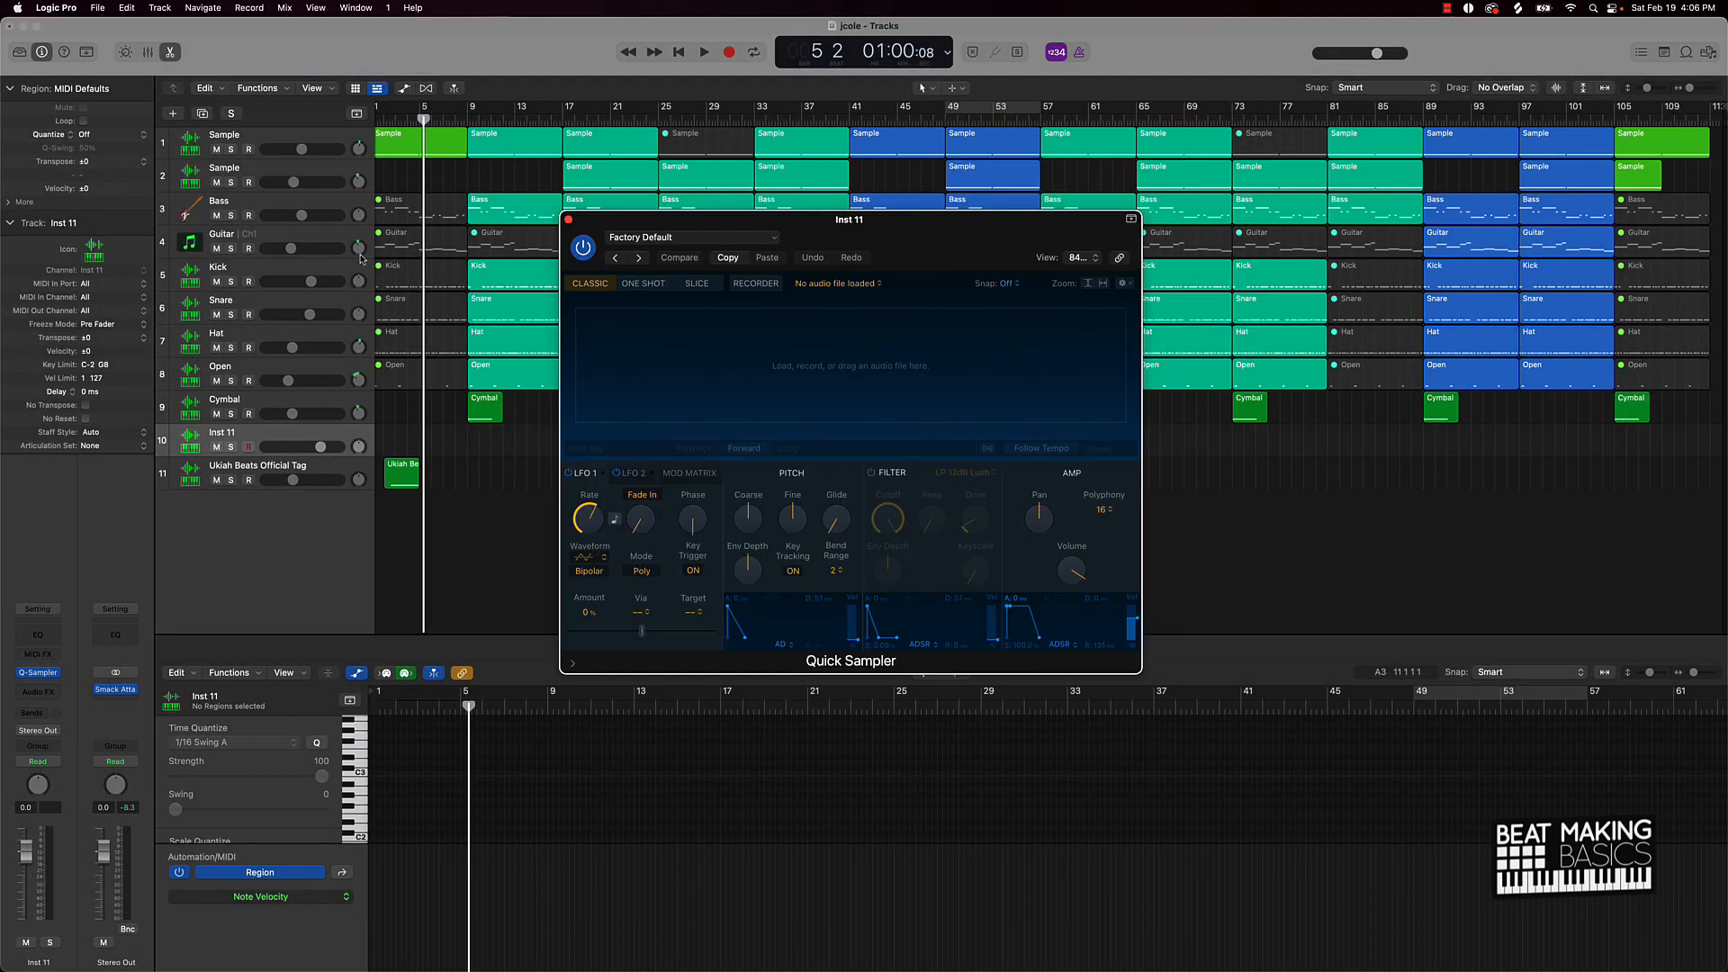
pyautogui.click(712, 238)
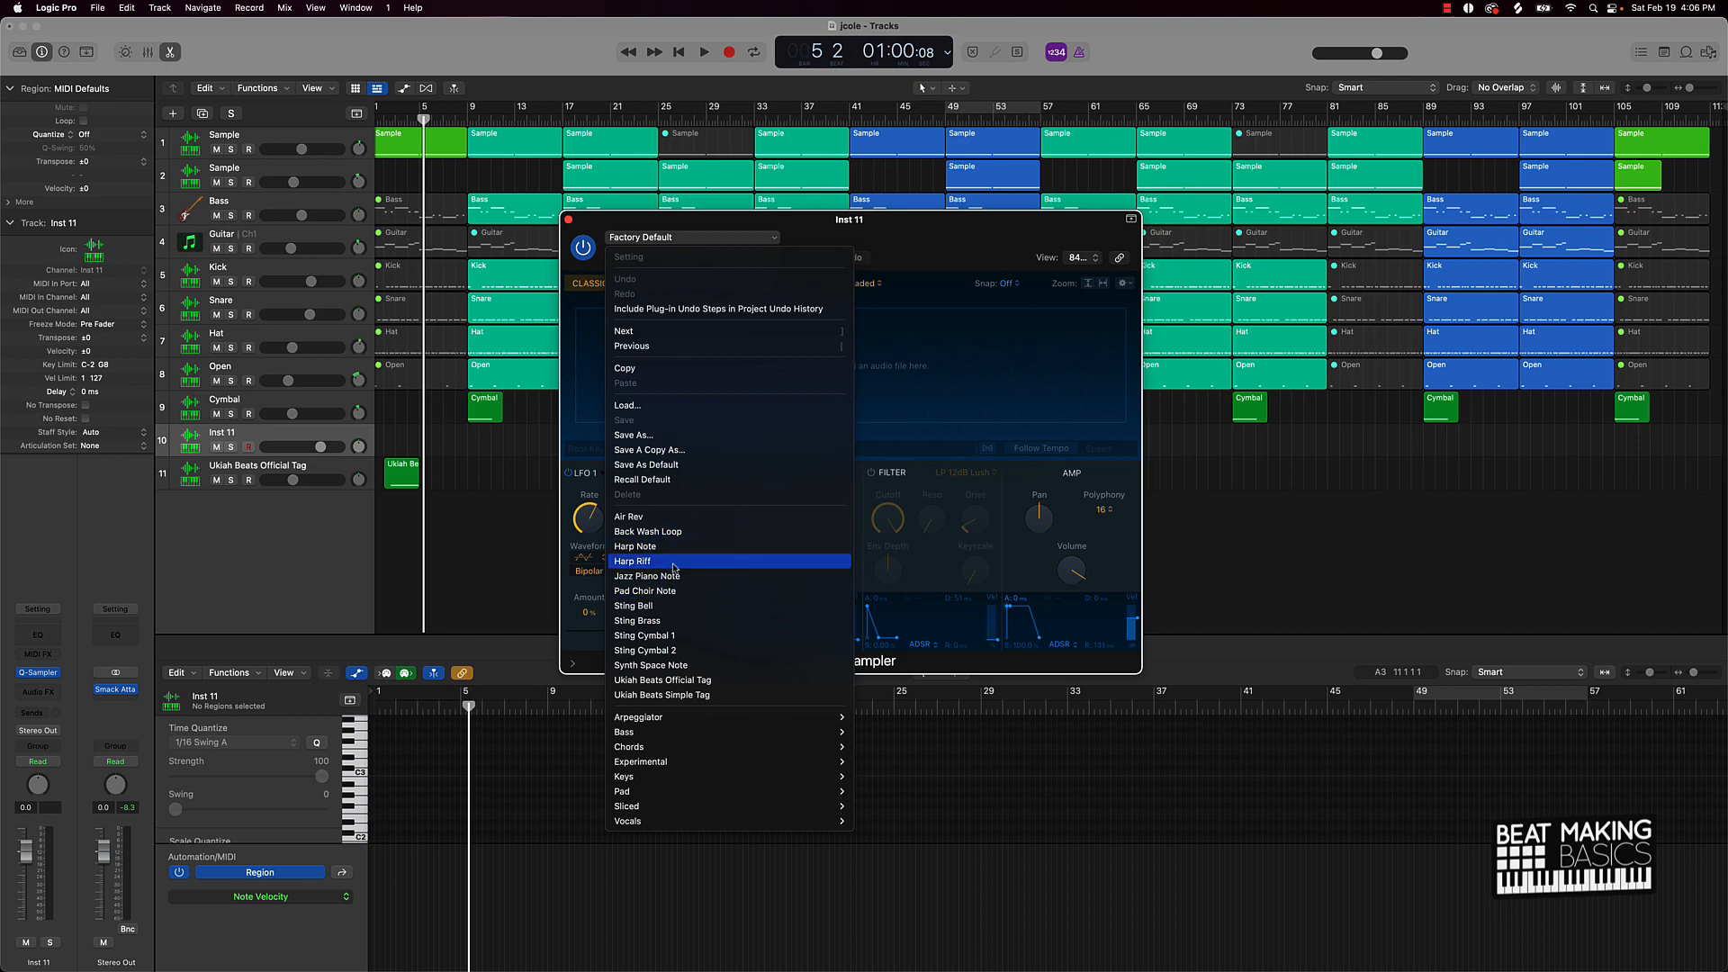
pyautogui.click(655, 516)
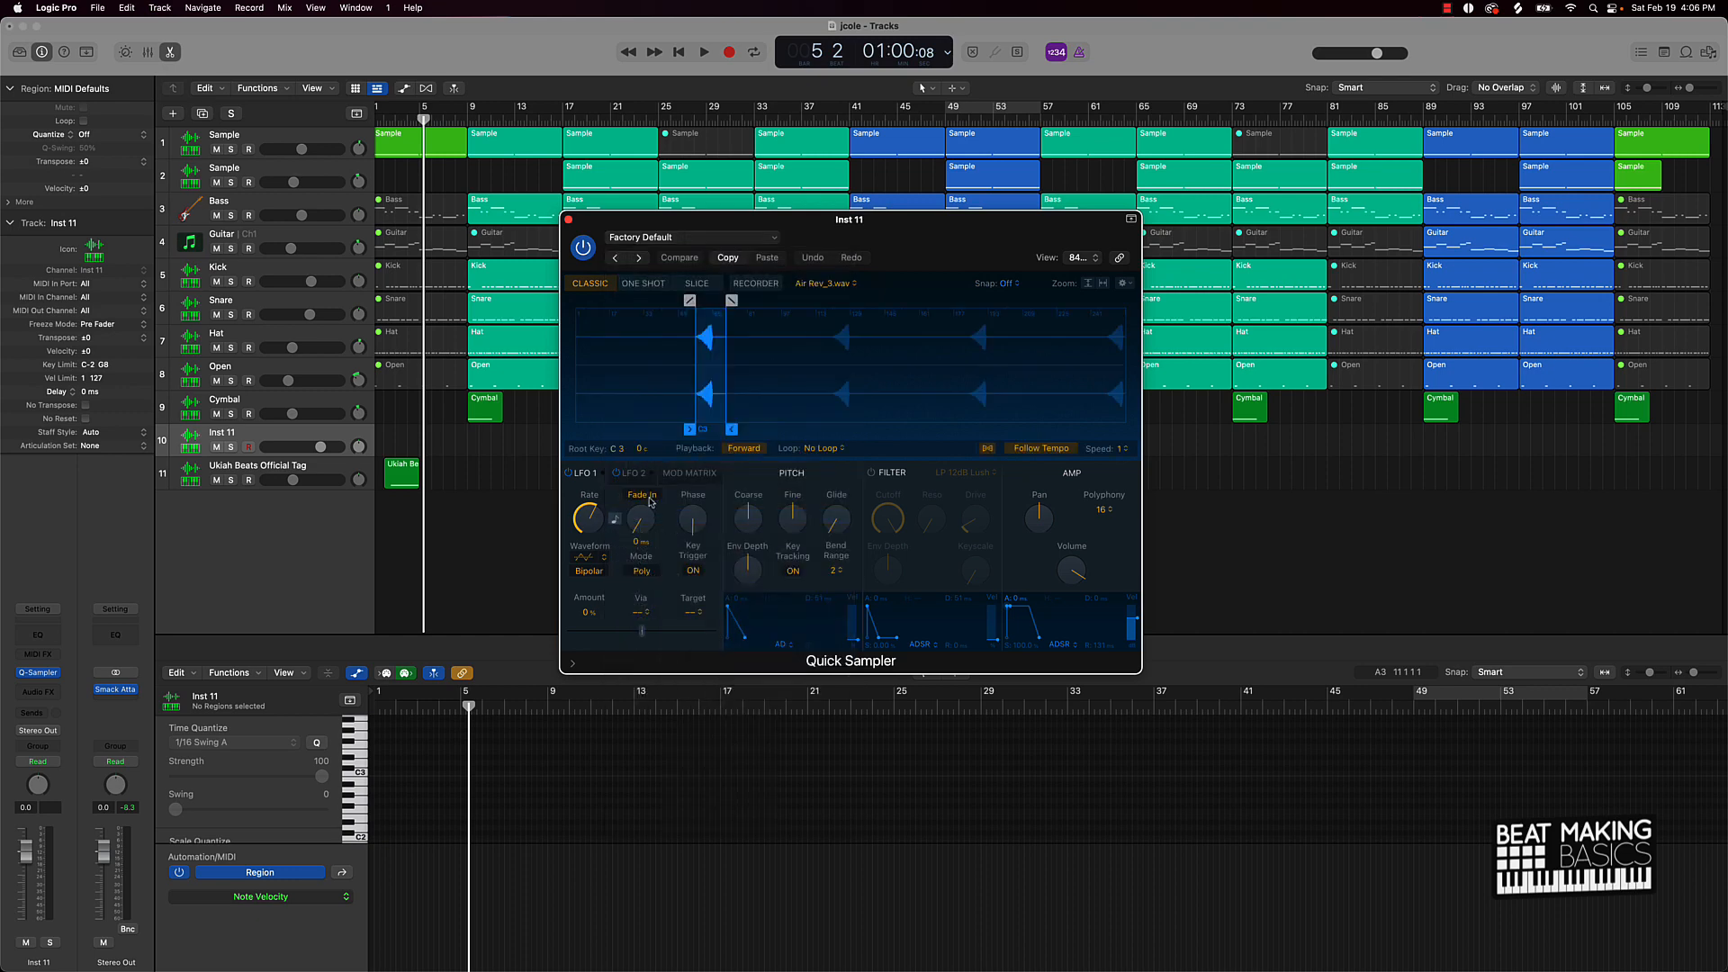
pyautogui.click(569, 219)
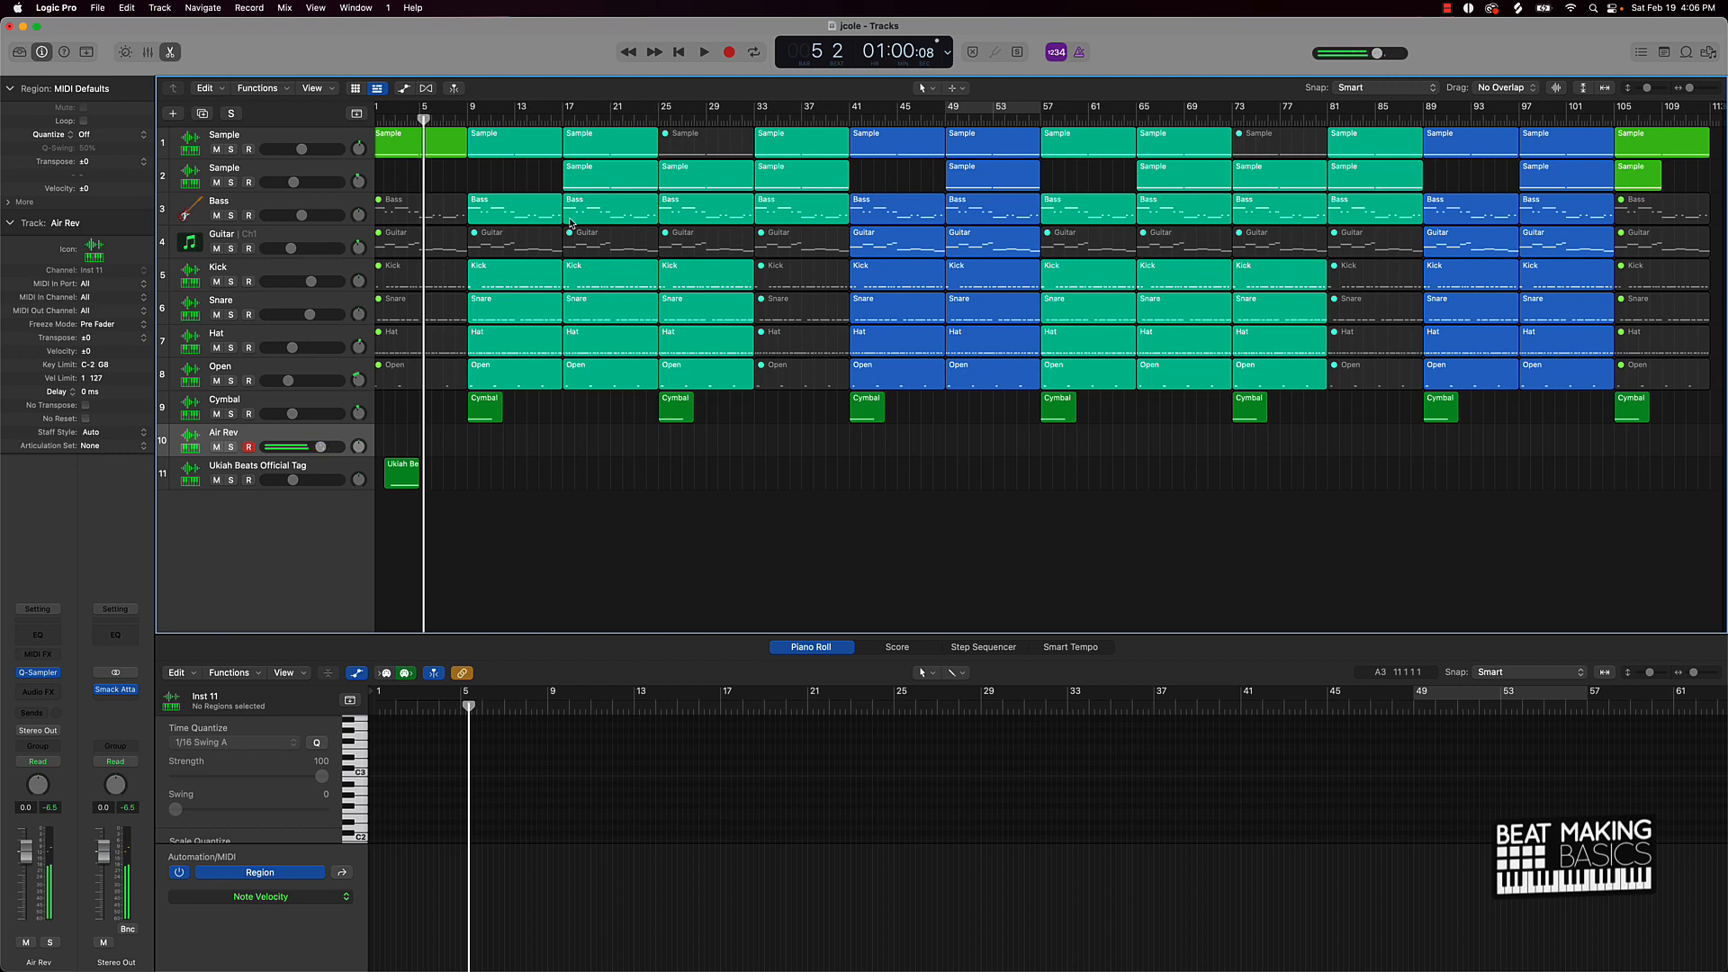
# Record an Air Rev note leading into bar 9 and lower the track's volume to -6.6 dB.
pyautogui.press('Return')
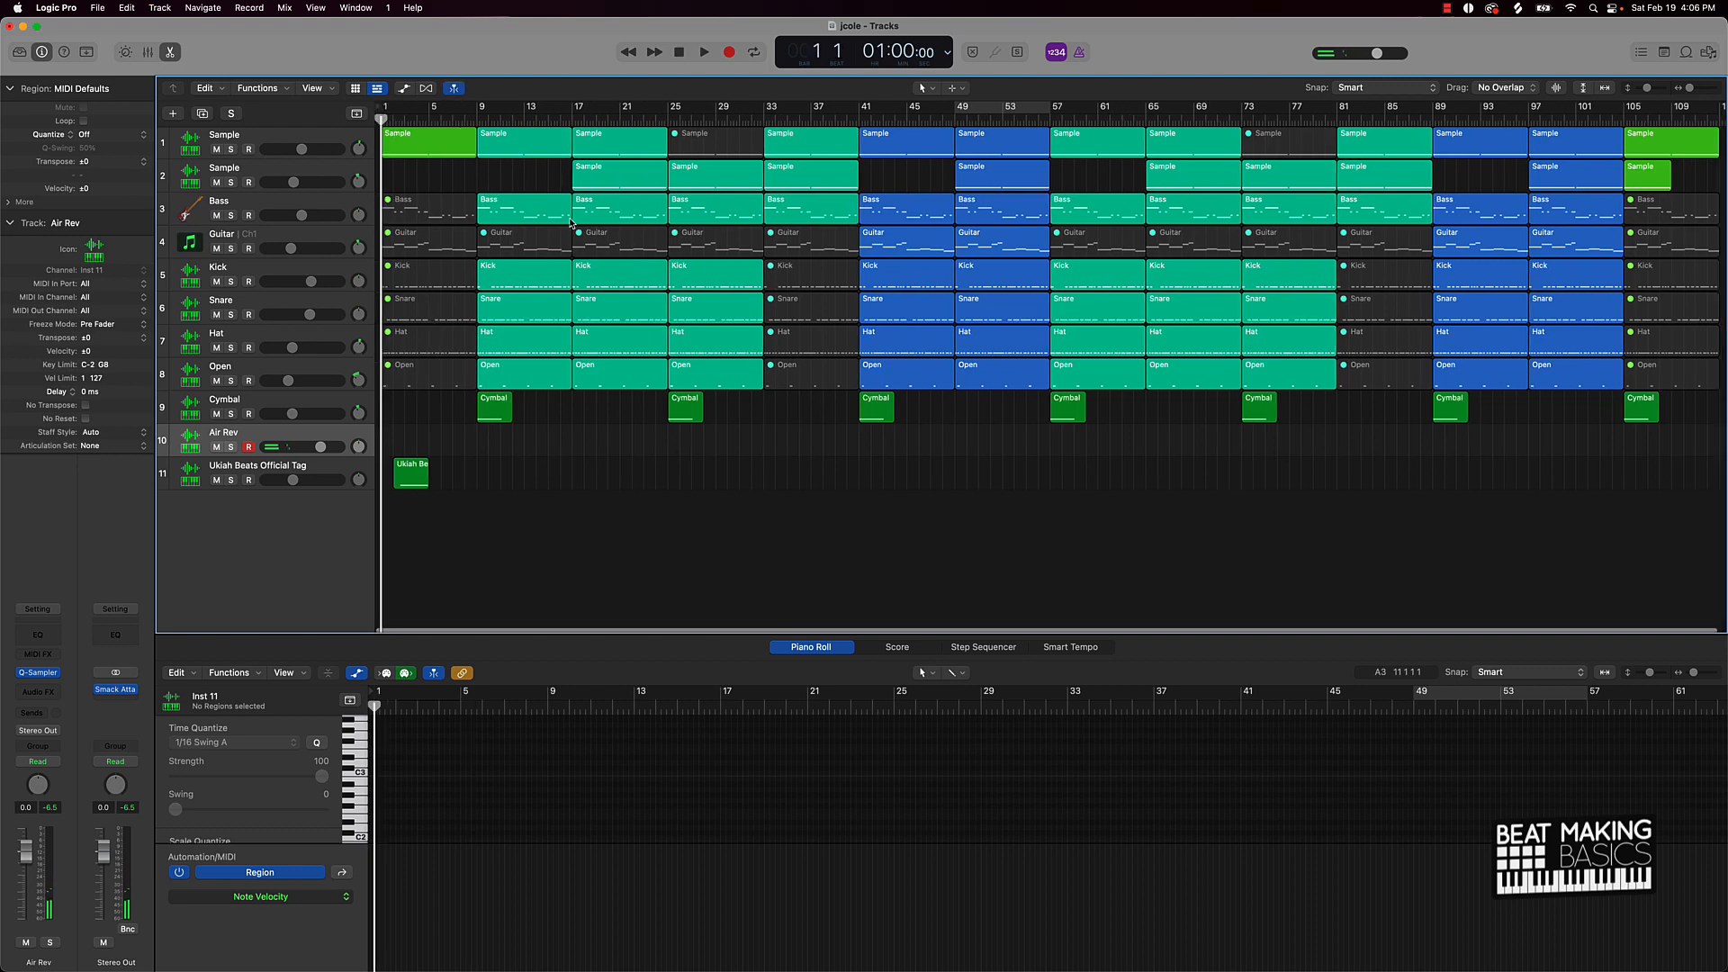
pyautogui.press('r')
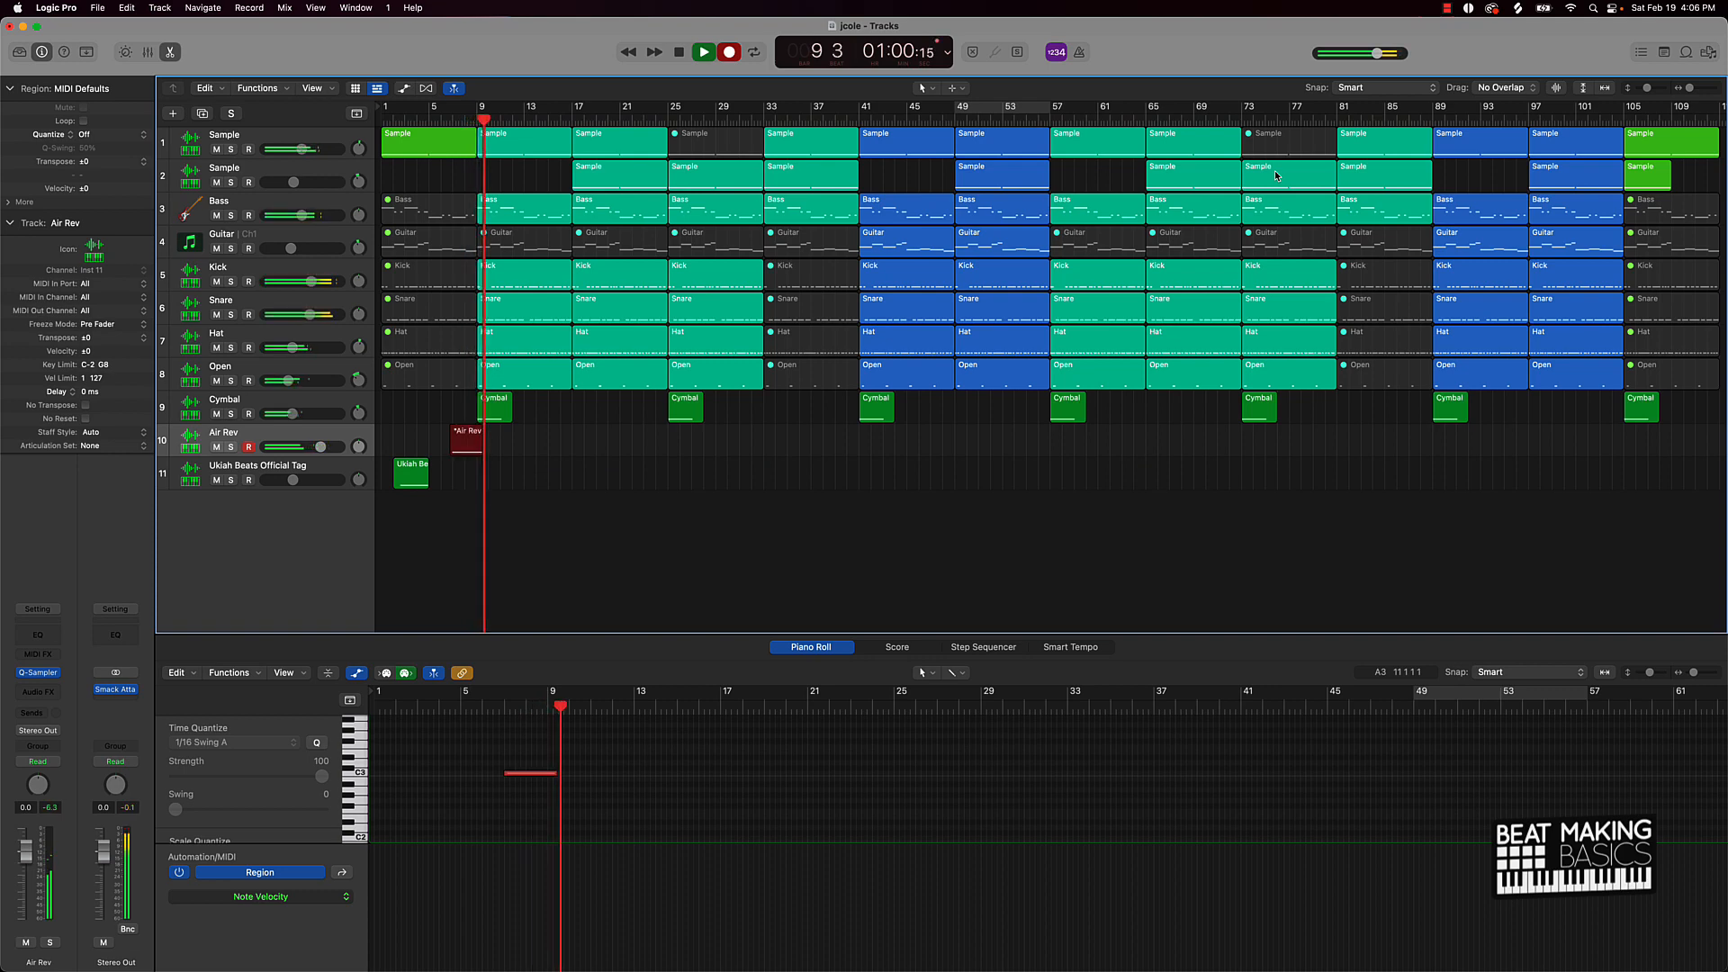
pyautogui.press('space')
pyautogui.click(519, 484)
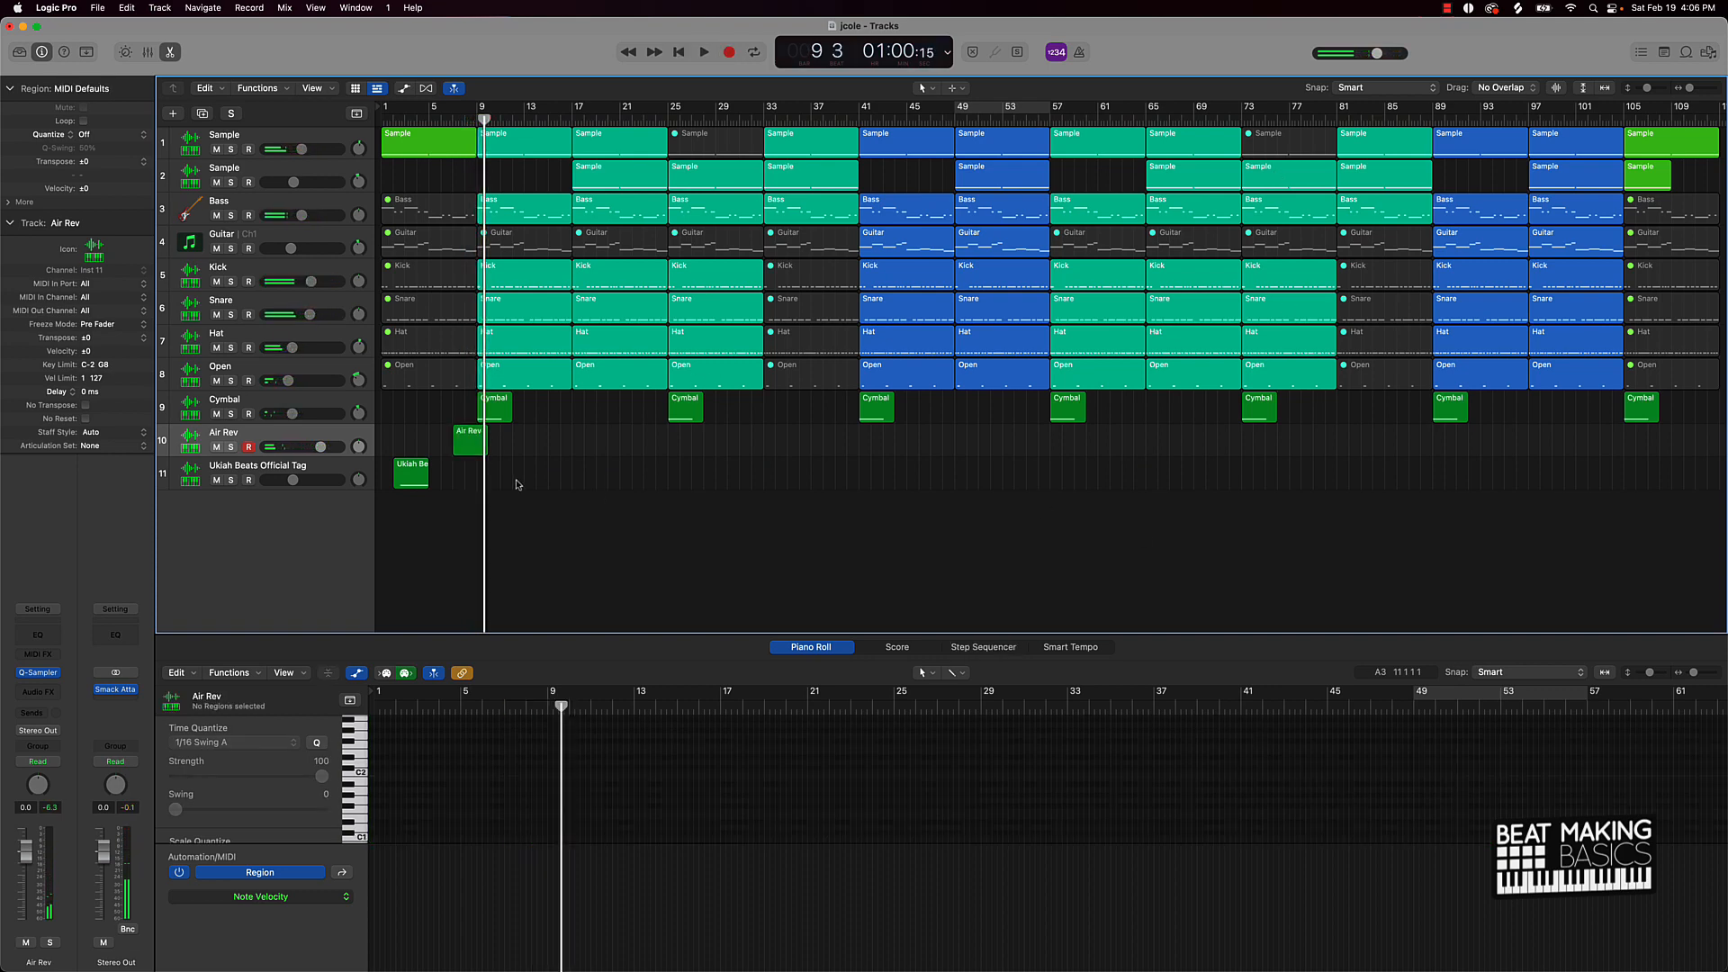
pyautogui.click(476, 451)
pyautogui.click(530, 759)
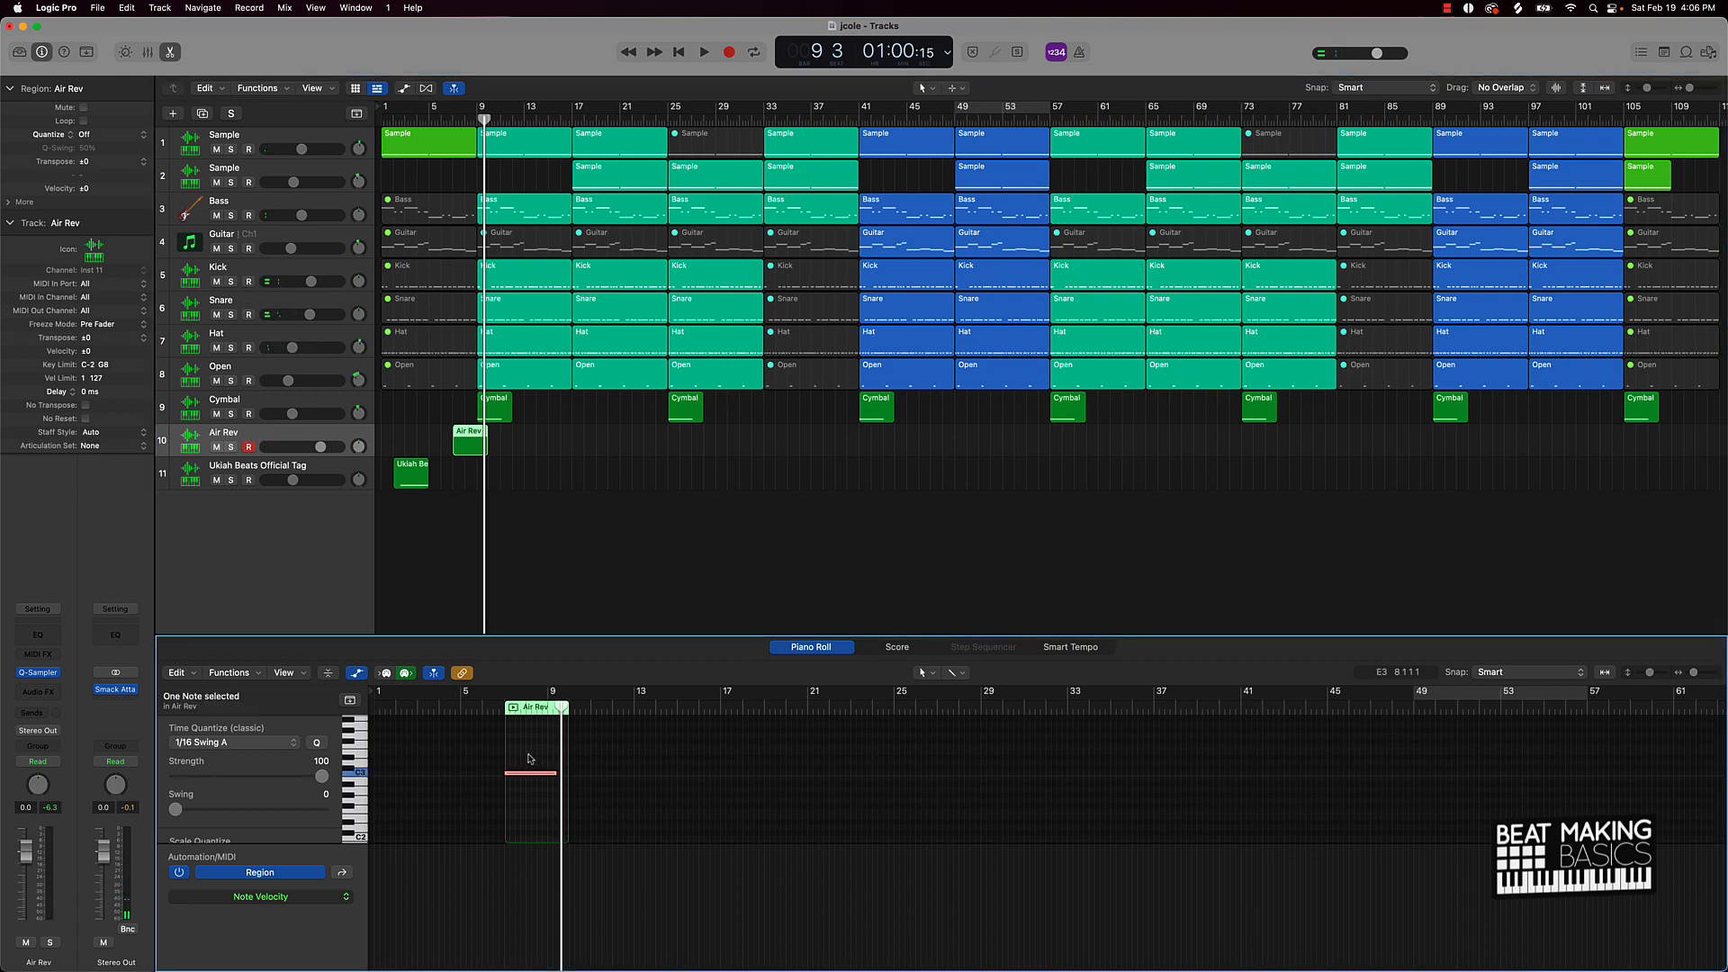
pyautogui.click(643, 541)
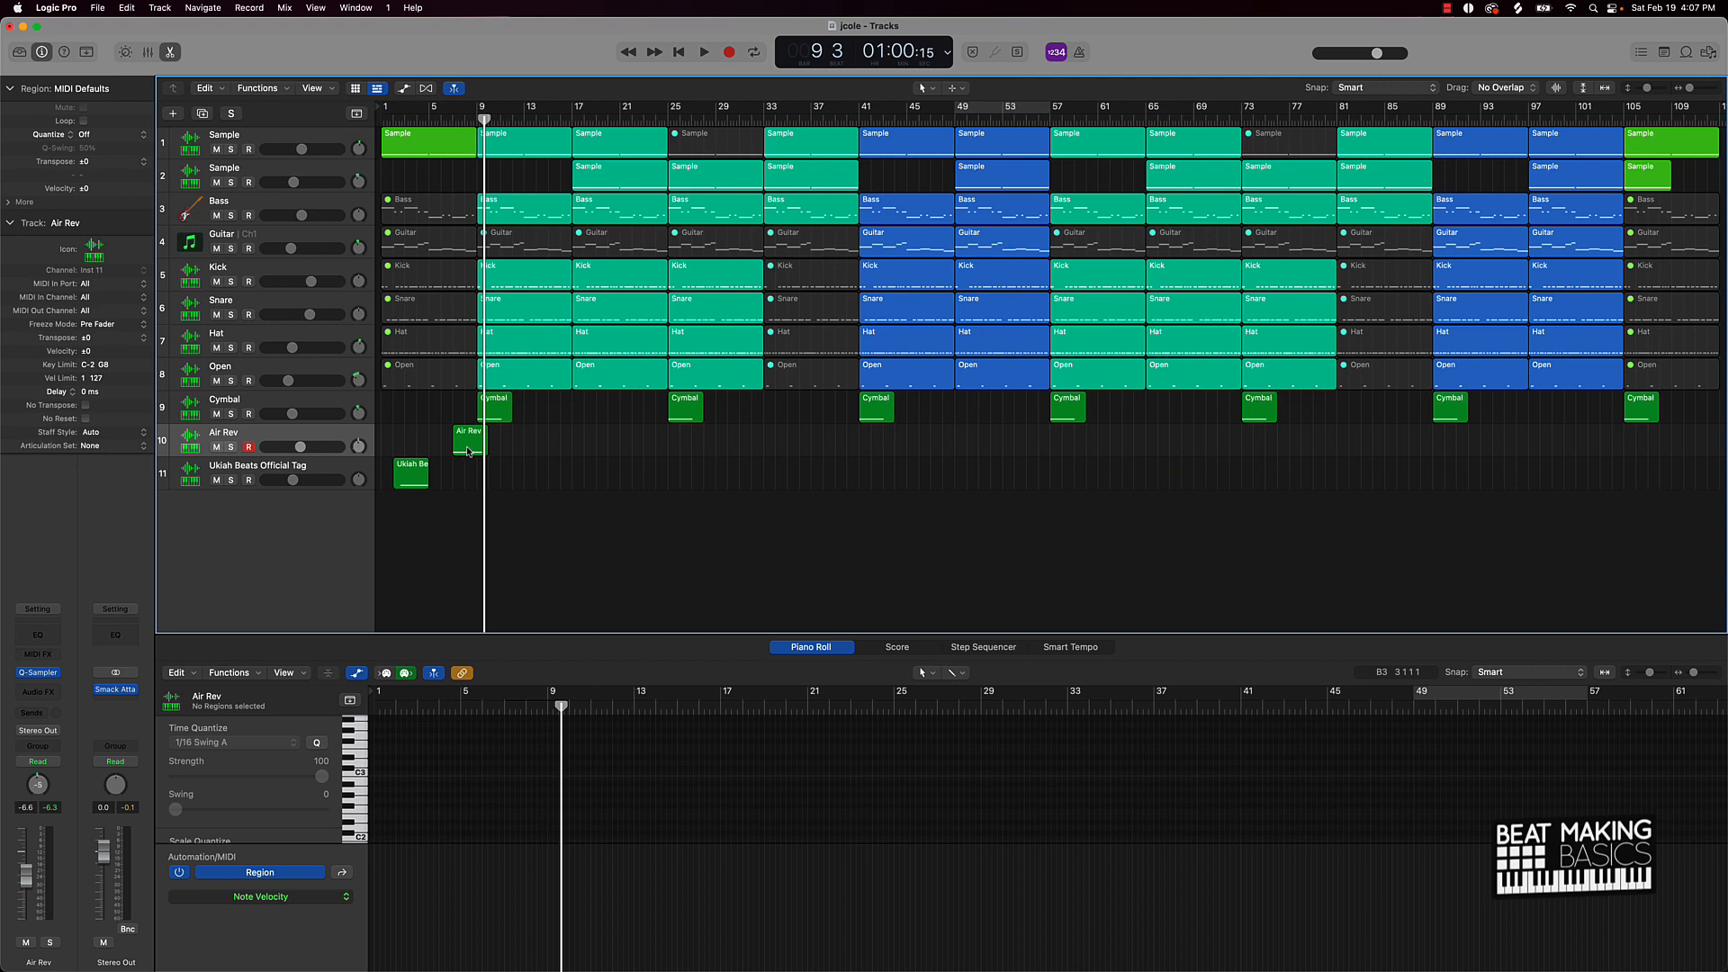
# Copy the Air Rev region along its track so one leads into each remaining Cymbal hit, through bar 105.
pyautogui.moveTo(468, 452); pyautogui.dragTo(662, 459)
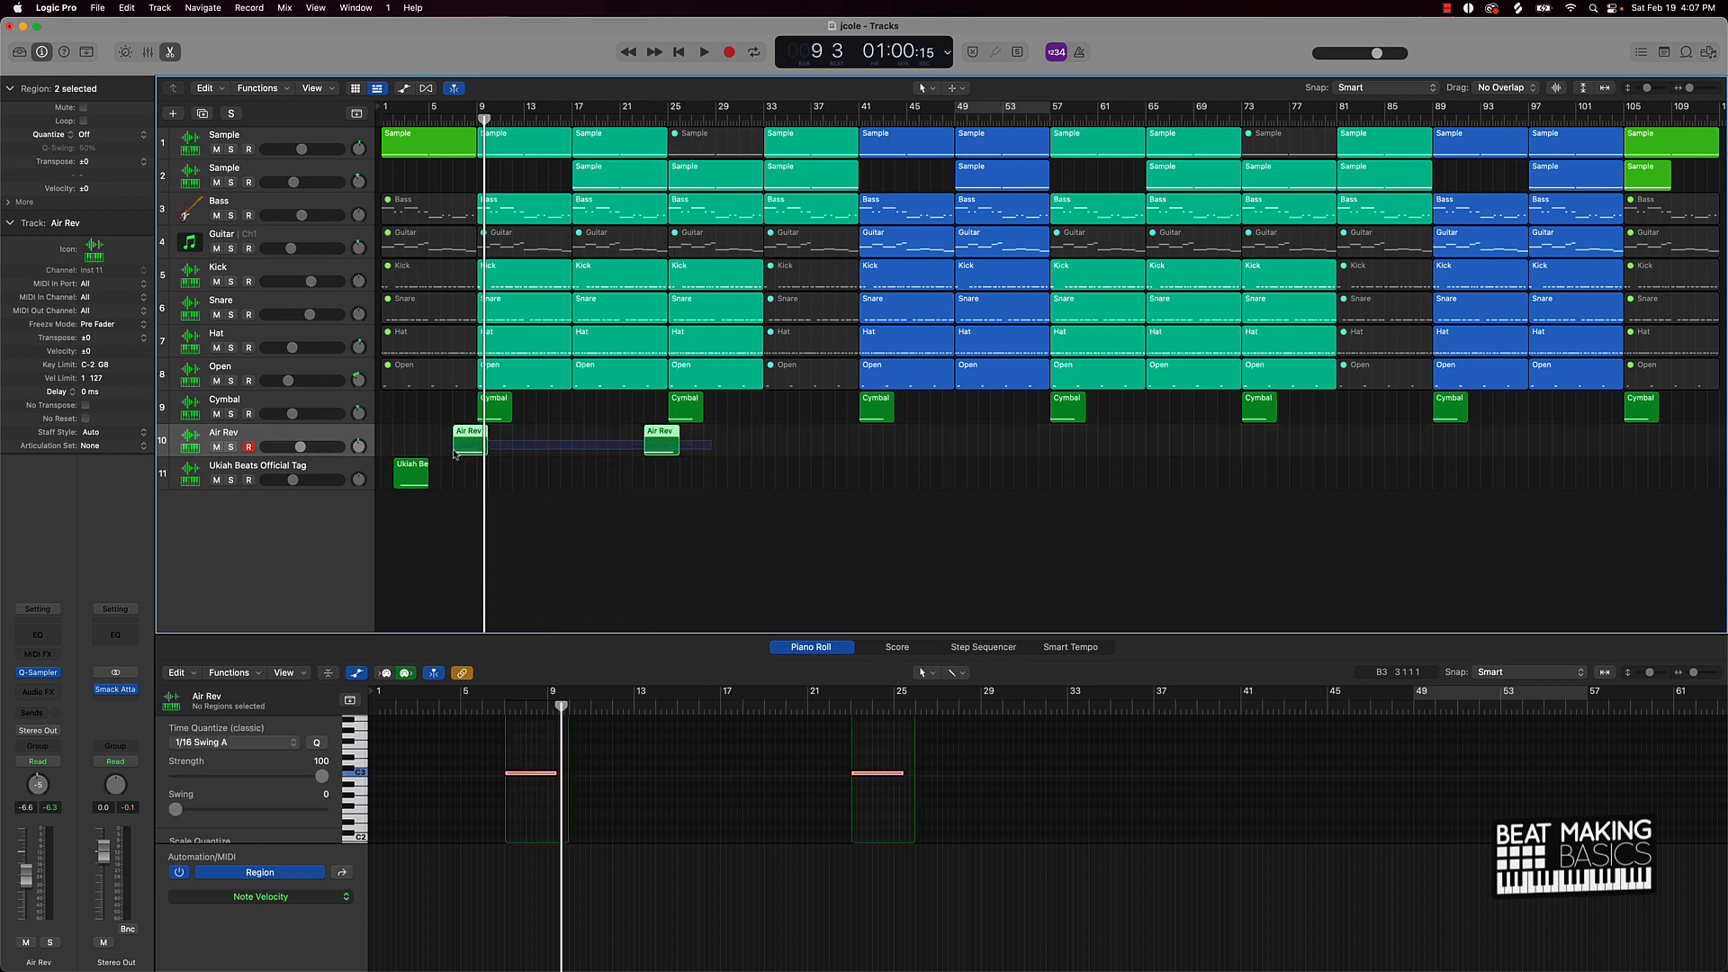
pyautogui.moveTo(456, 454); pyautogui.dragTo(1233, 454)
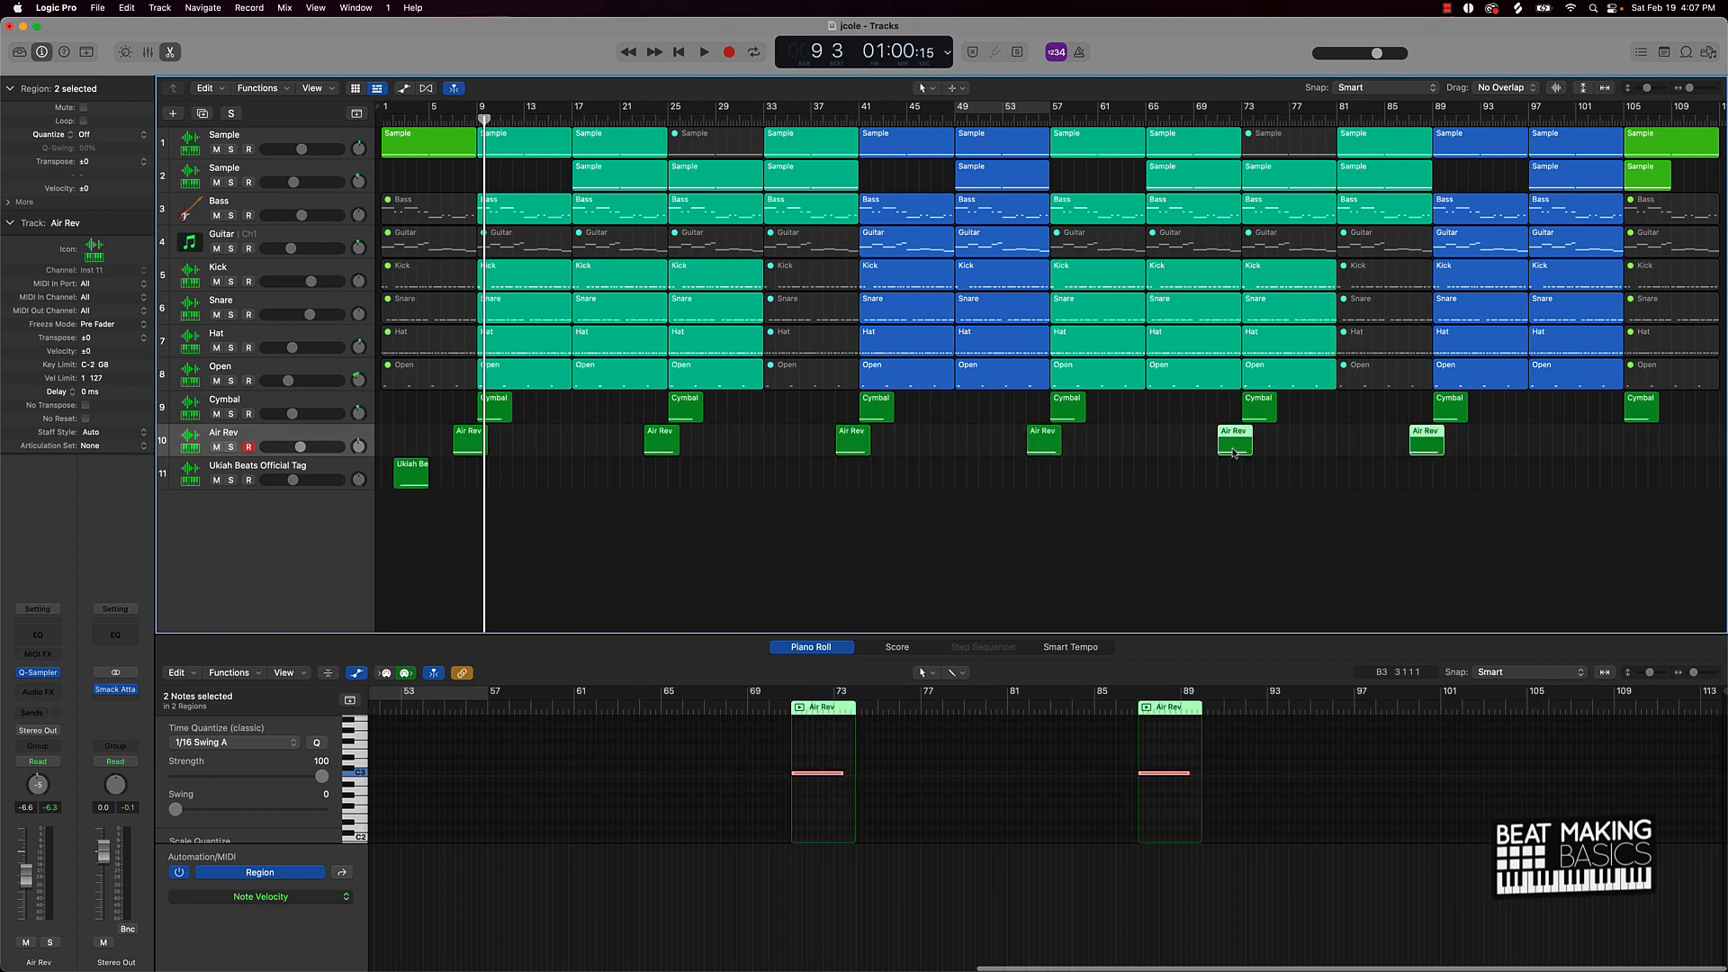
pyautogui.click(1278, 472)
pyautogui.hscroll(1, 1361, 477)
pyautogui.moveTo(1411, 441); pyautogui.dragTo(1608, 443)
pyautogui.click(479, 496)
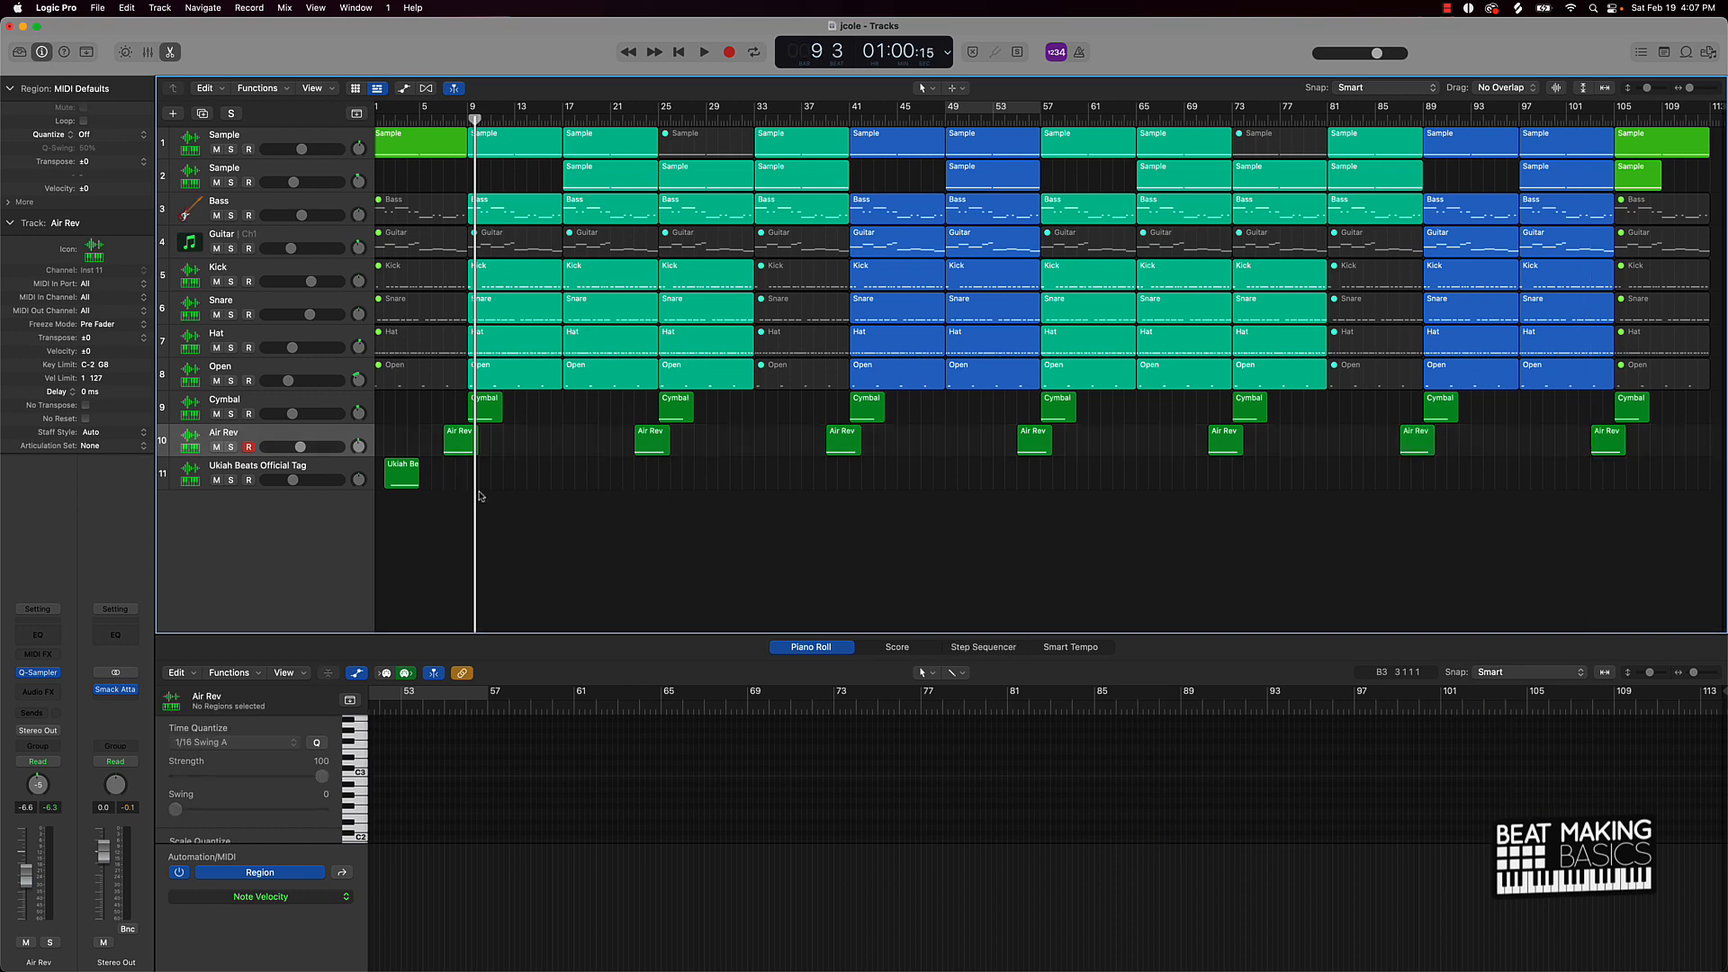
# Play from bar 1 and add a Channel EQ to Cymbal with a low cut at 240 Hz and 48 dB/Oct.
pyautogui.press('Return')
pyautogui.press('space')
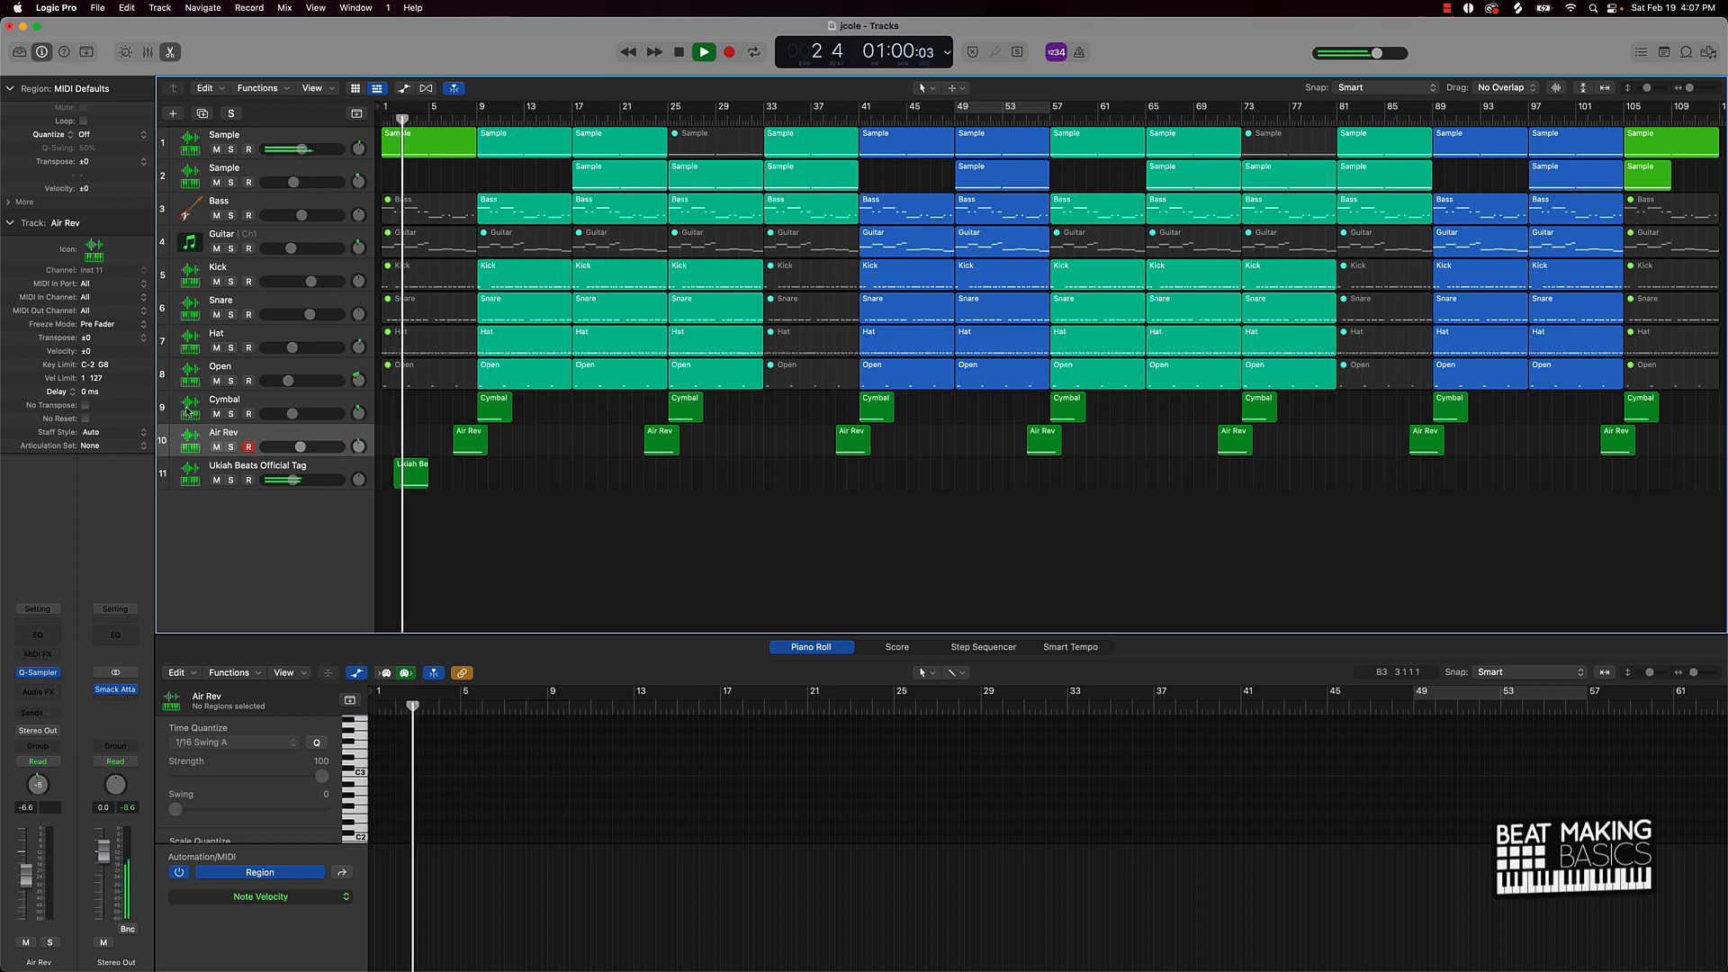
pyautogui.click(234, 401)
pyautogui.click(37, 635)
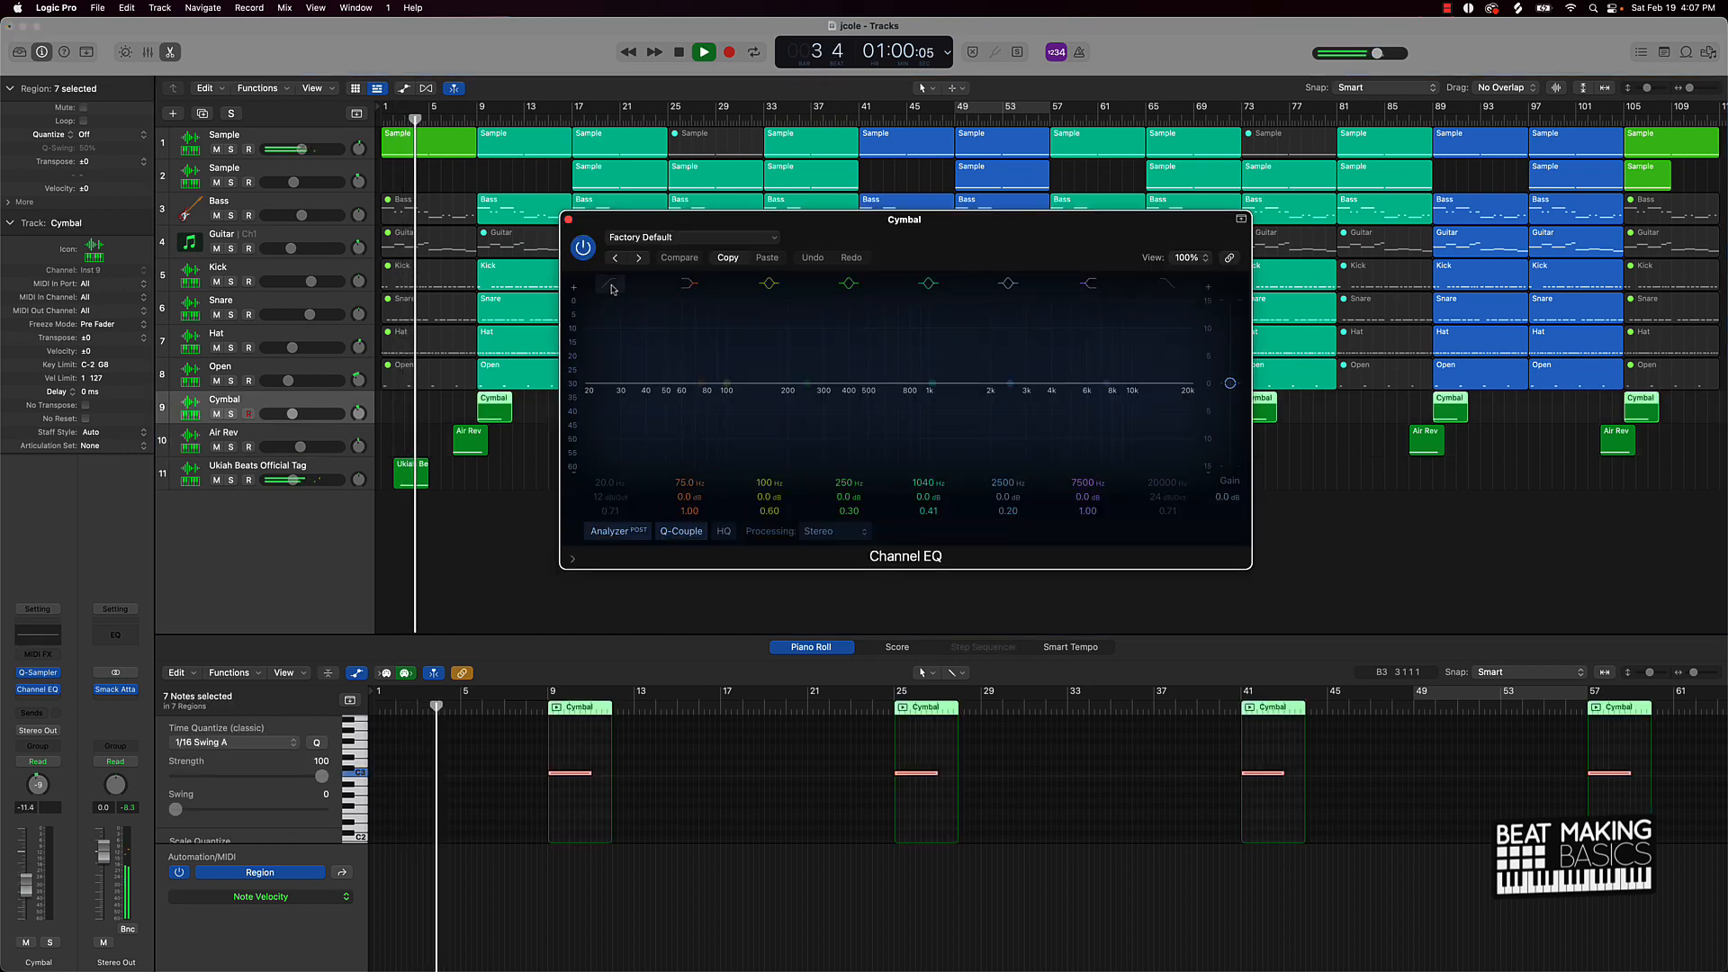
pyautogui.moveTo(617, 497); pyautogui.dragTo(613, 422)
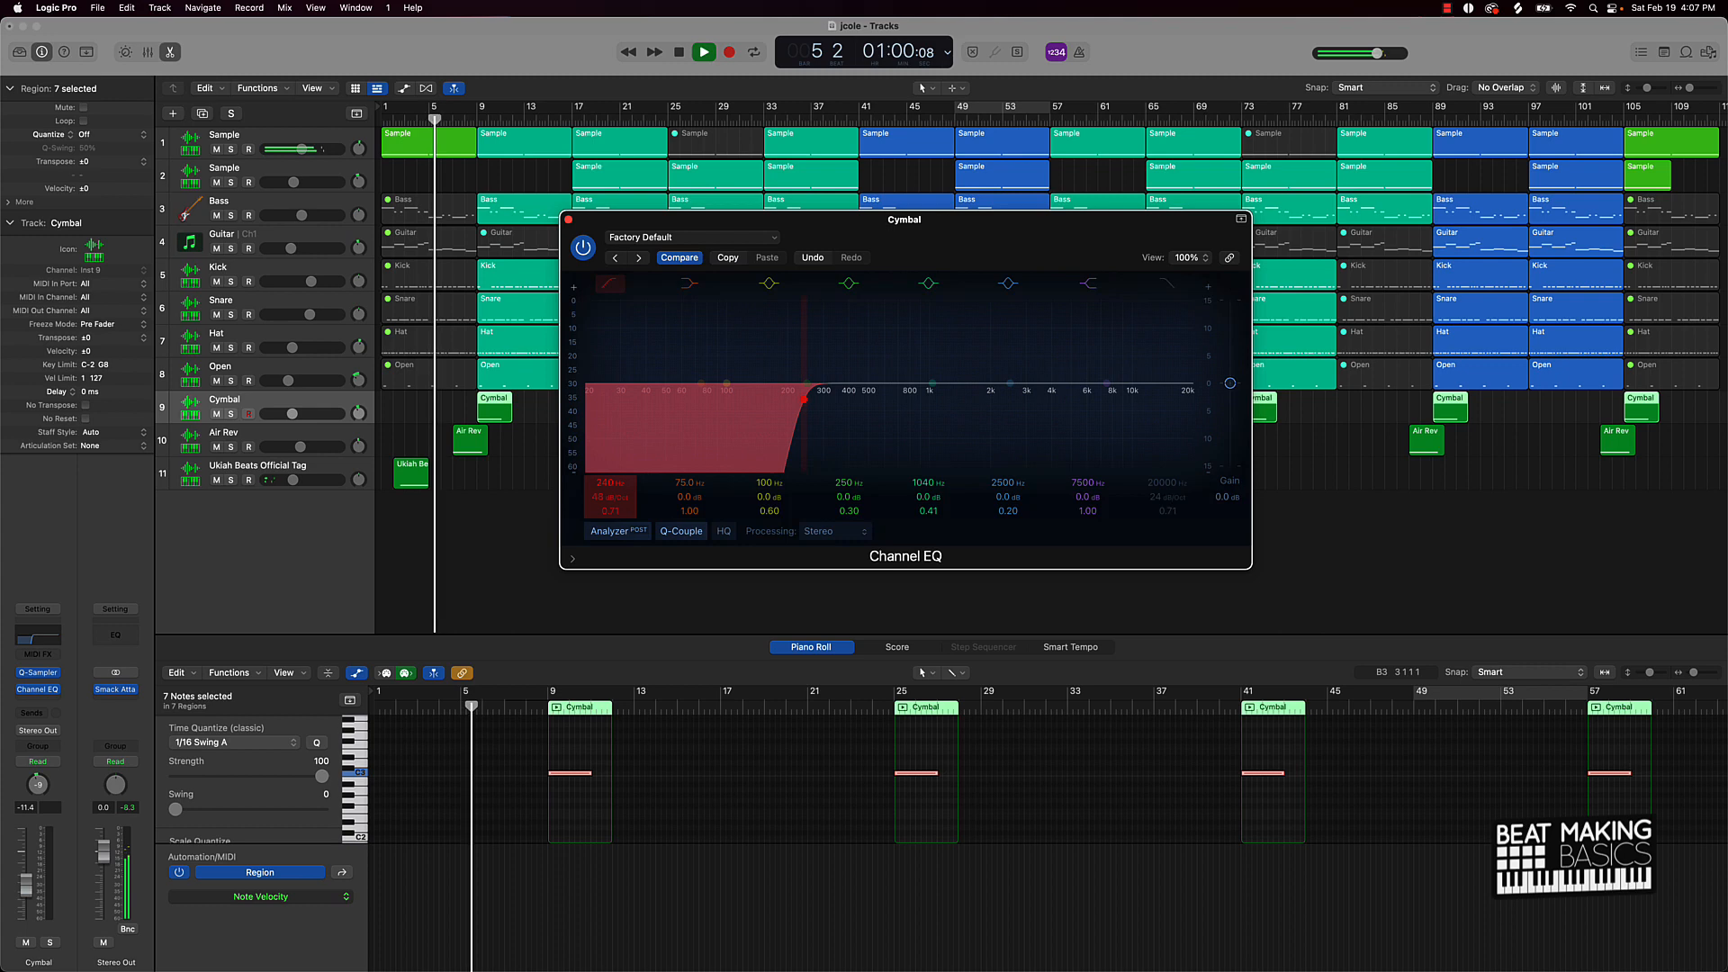
# Add a Channel EQ to Air Rev with a 48 dB/Oct low cut, and close both EQ windows.
pyautogui.click(223, 432)
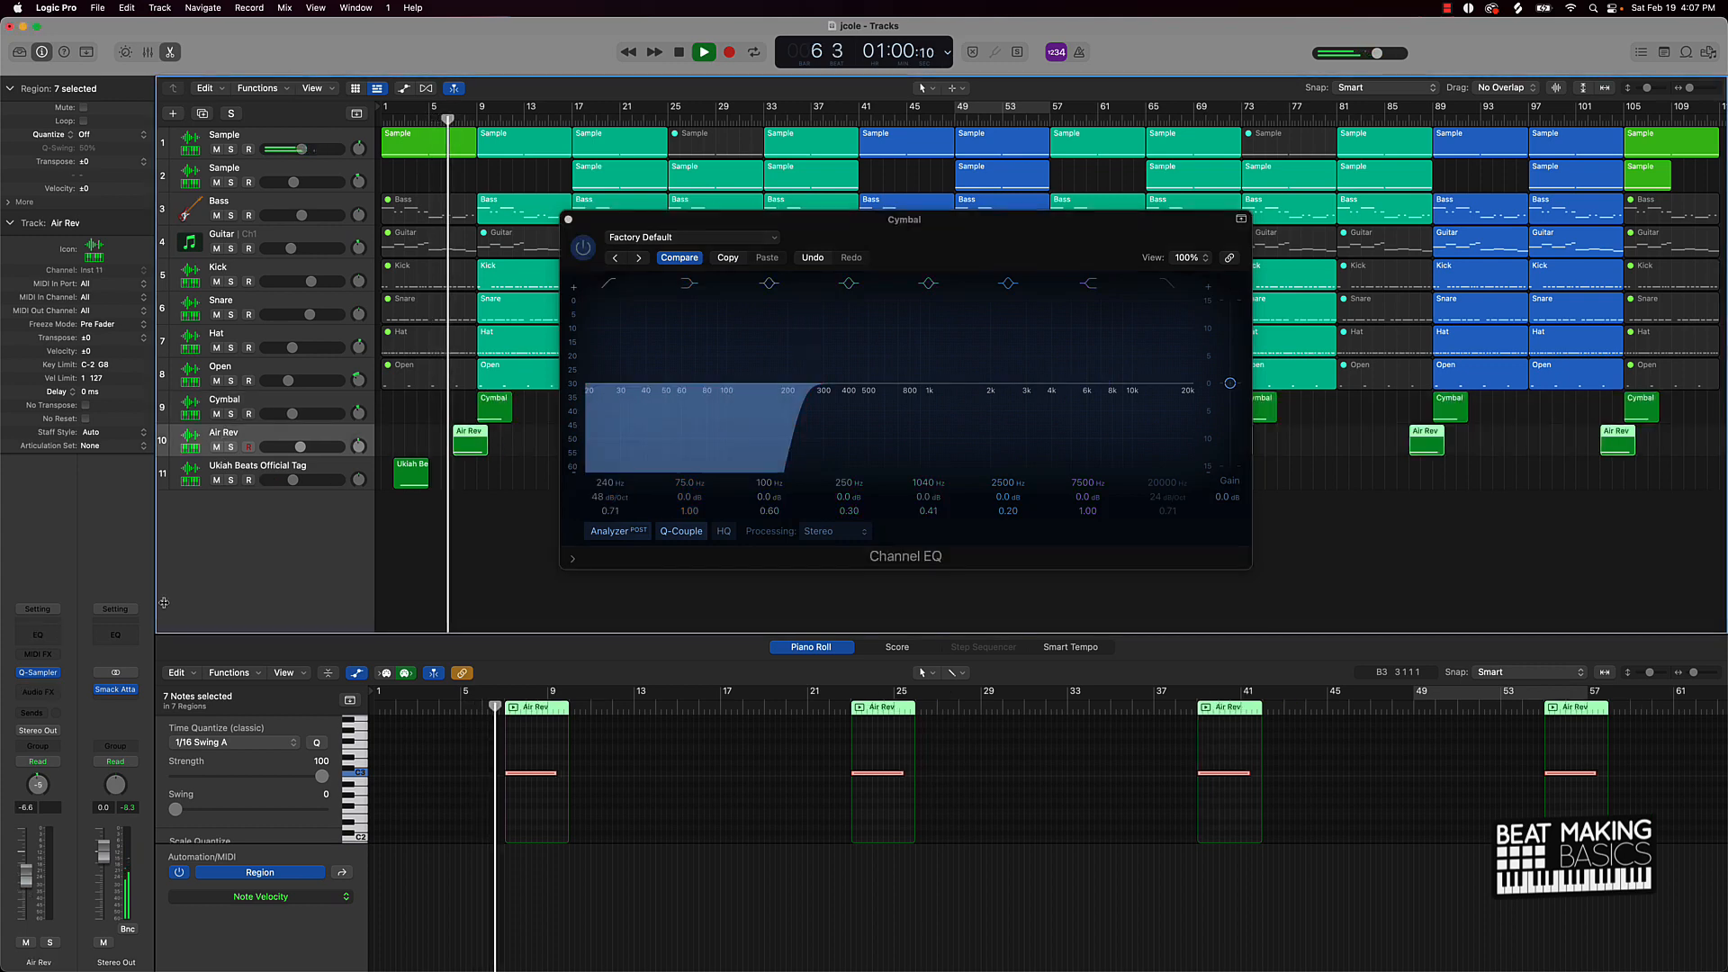
pyautogui.click(38, 635)
pyautogui.click(623, 298)
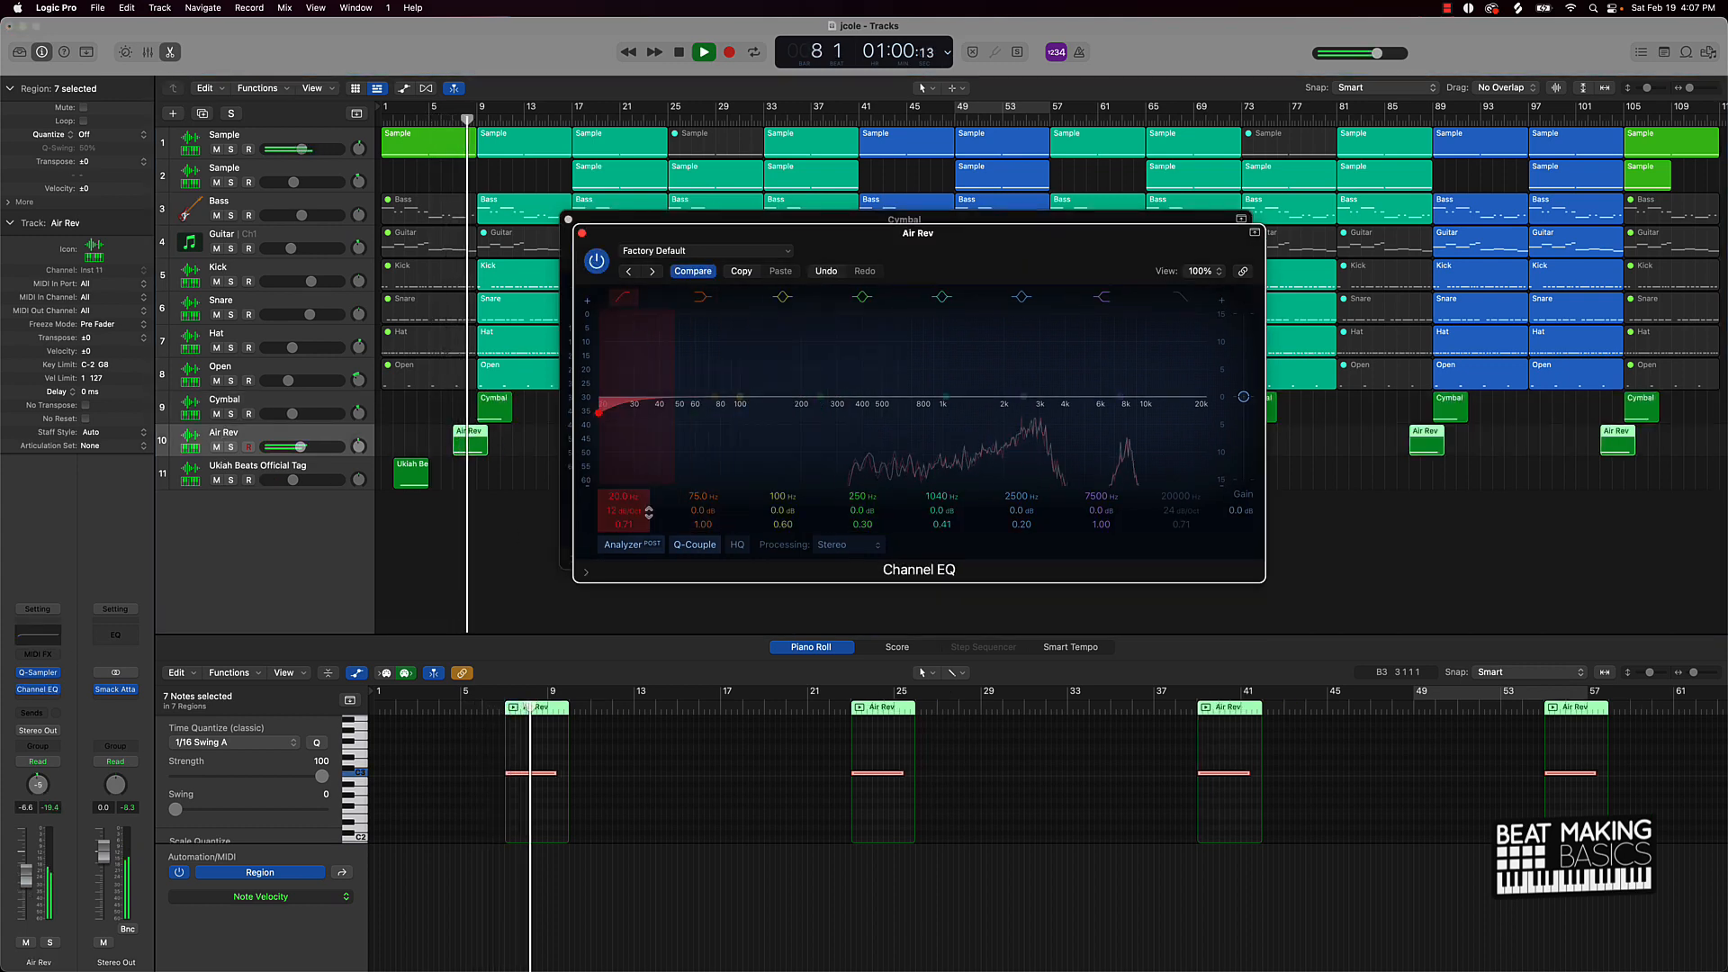
pyautogui.moveTo(618, 513); pyautogui.dragTo(619, 455)
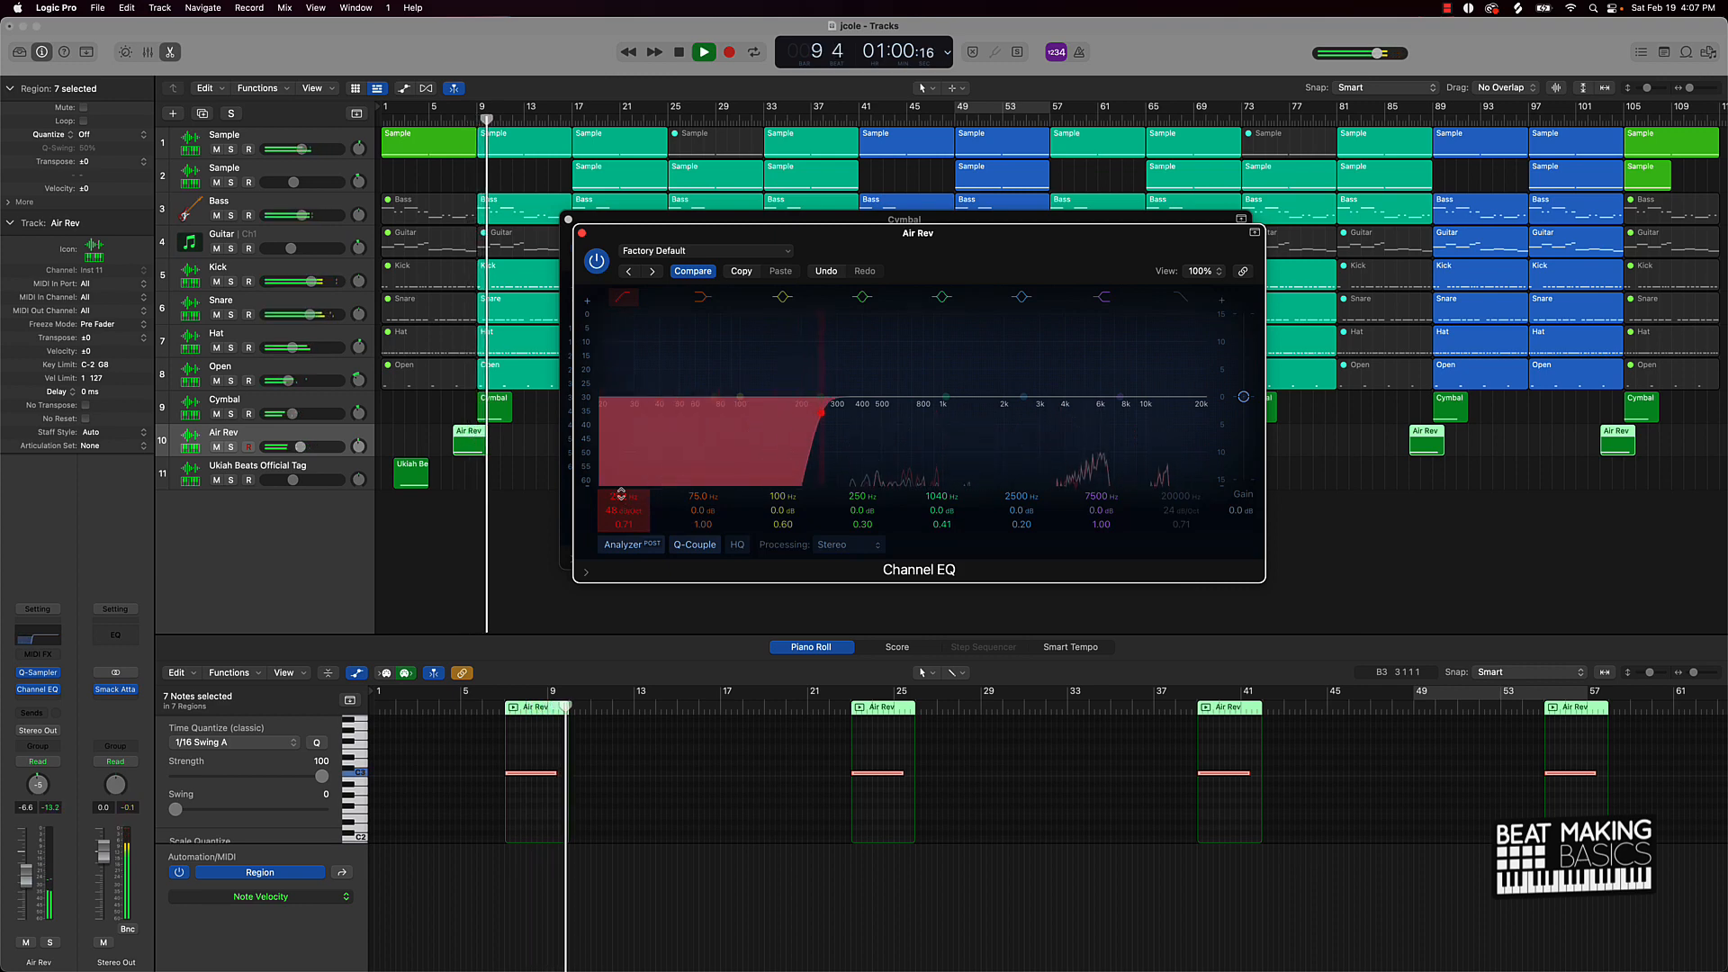
pyautogui.click(582, 233)
pyautogui.click(568, 219)
pyautogui.click(710, 502)
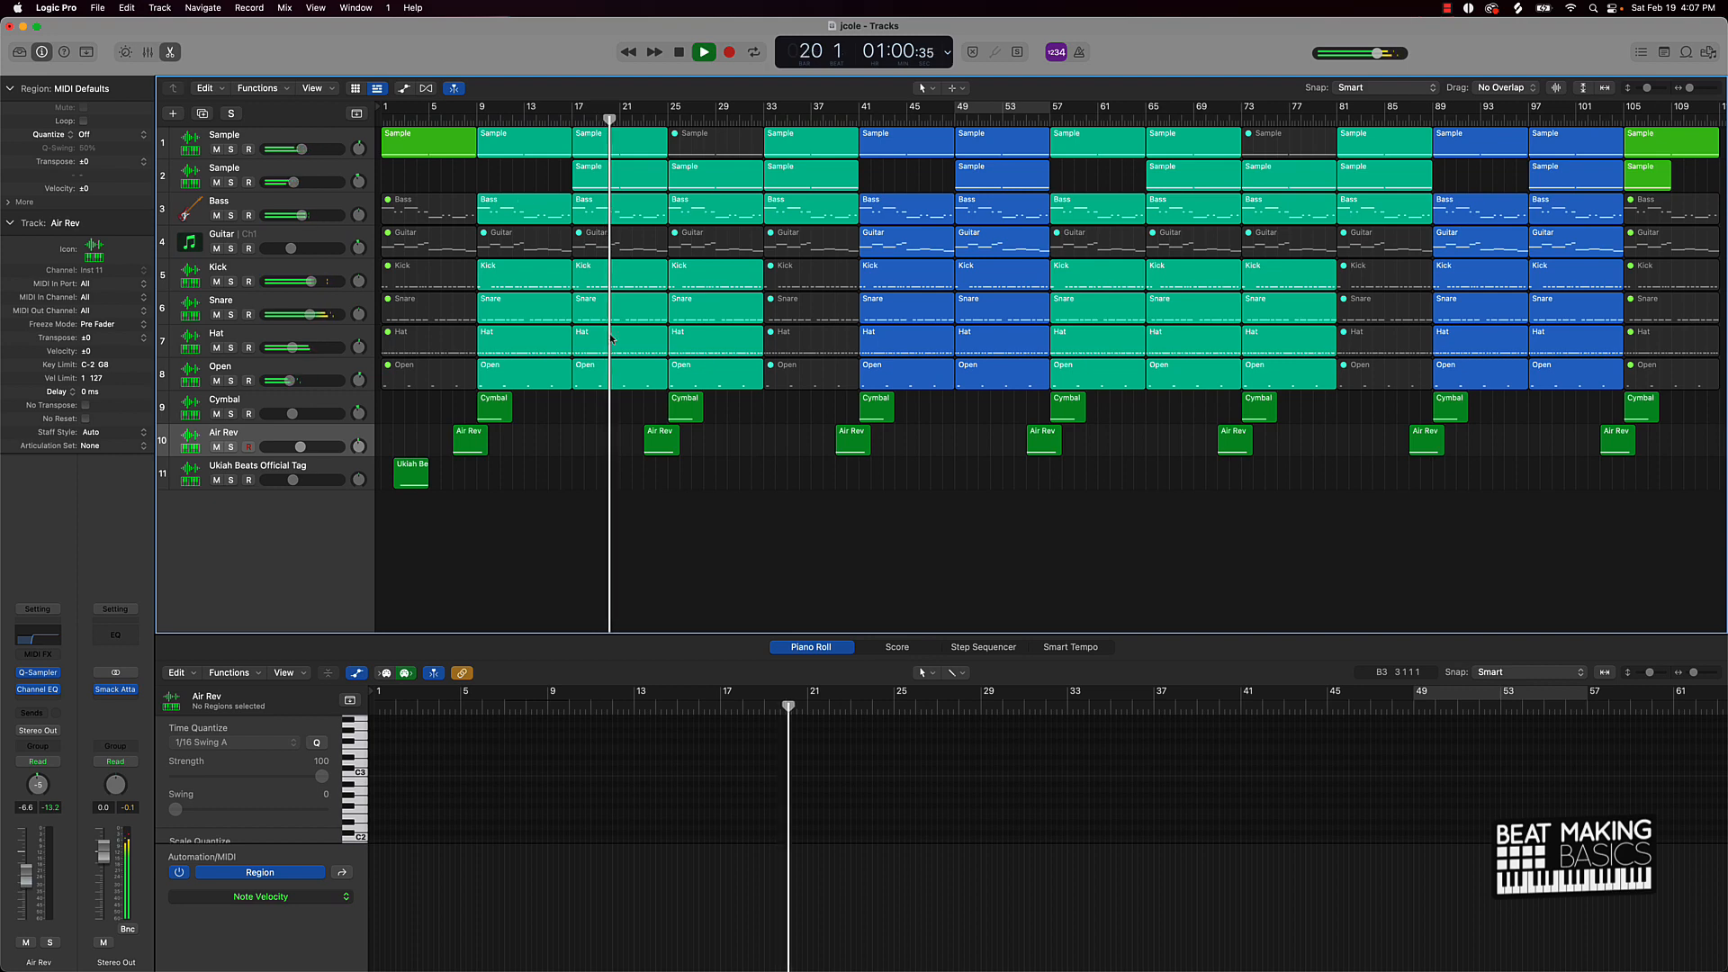
# Pan the second Sample track slightly left to -2 and hide the Piano Roll.
pyautogui.click(361, 177)
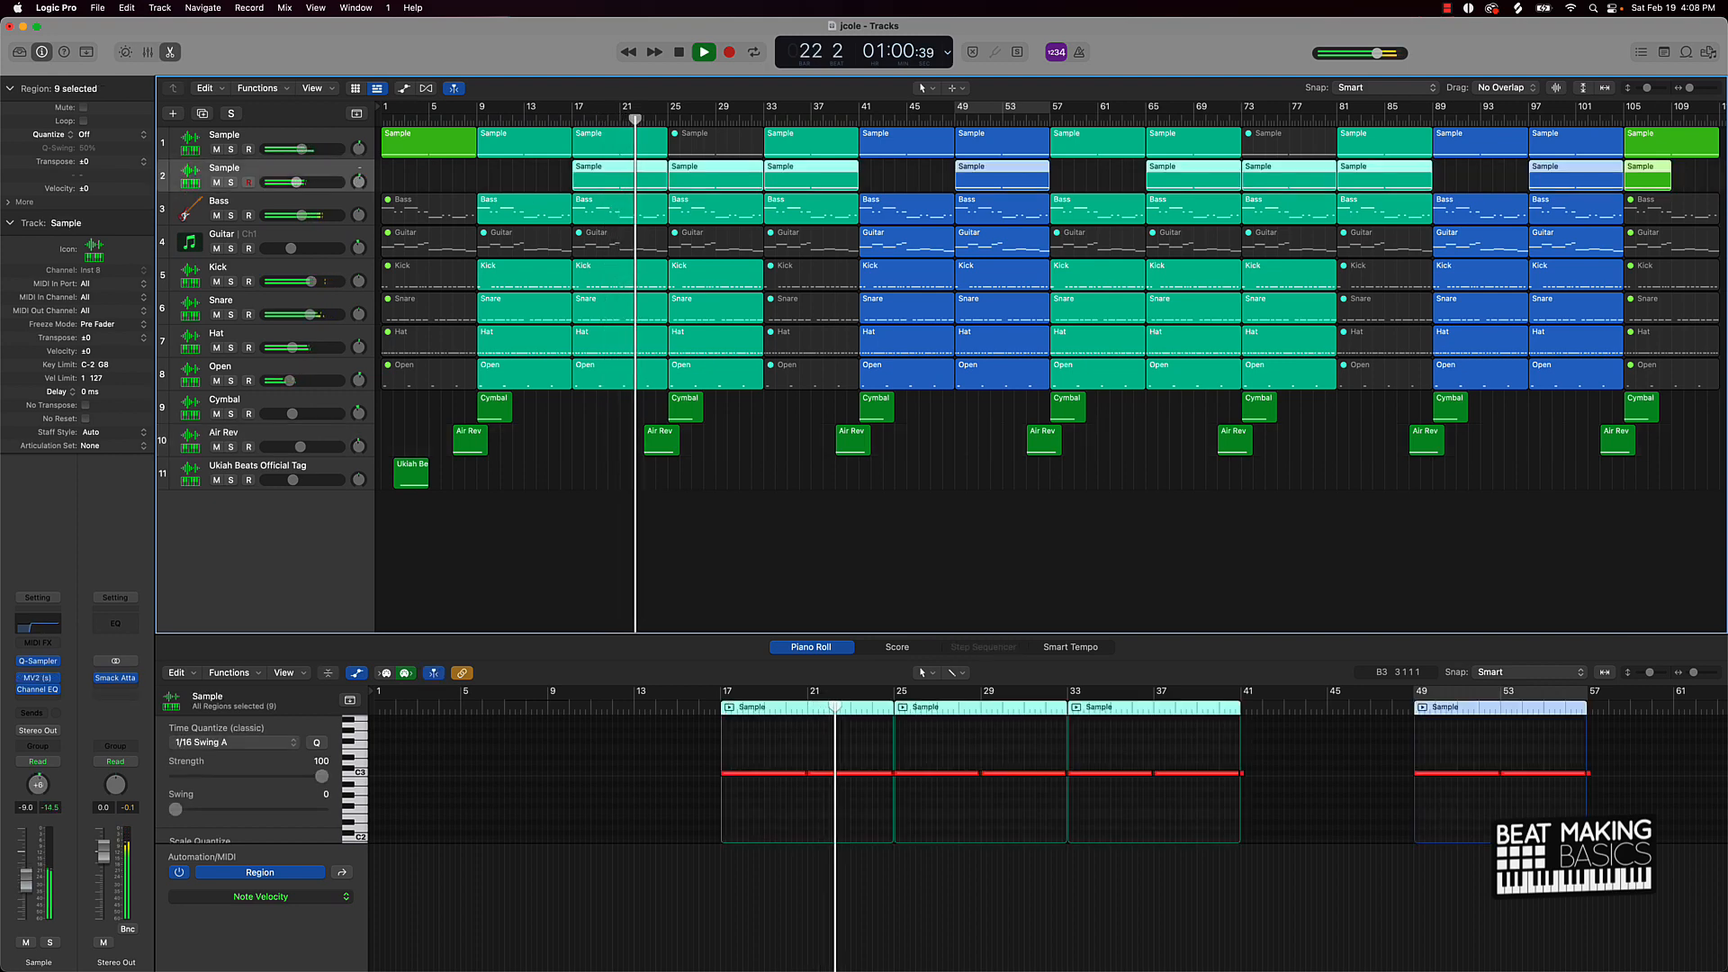
pyautogui.moveTo(359, 178); pyautogui.dragTo(360, 184)
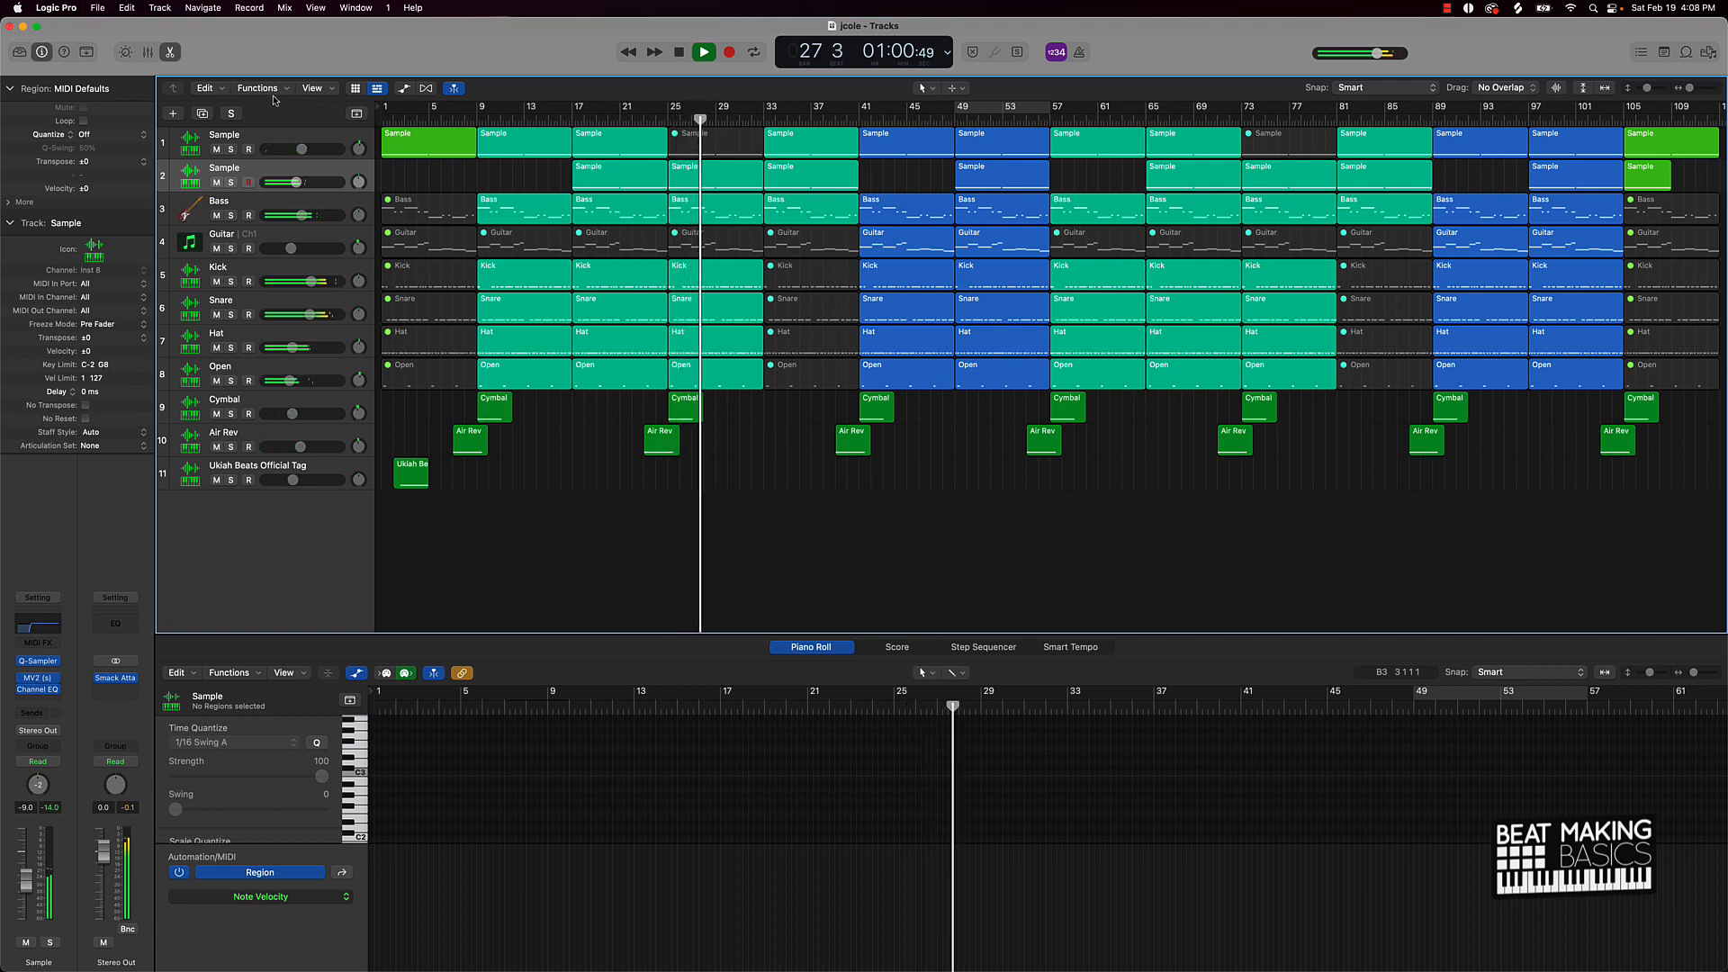
pyautogui.press('e')
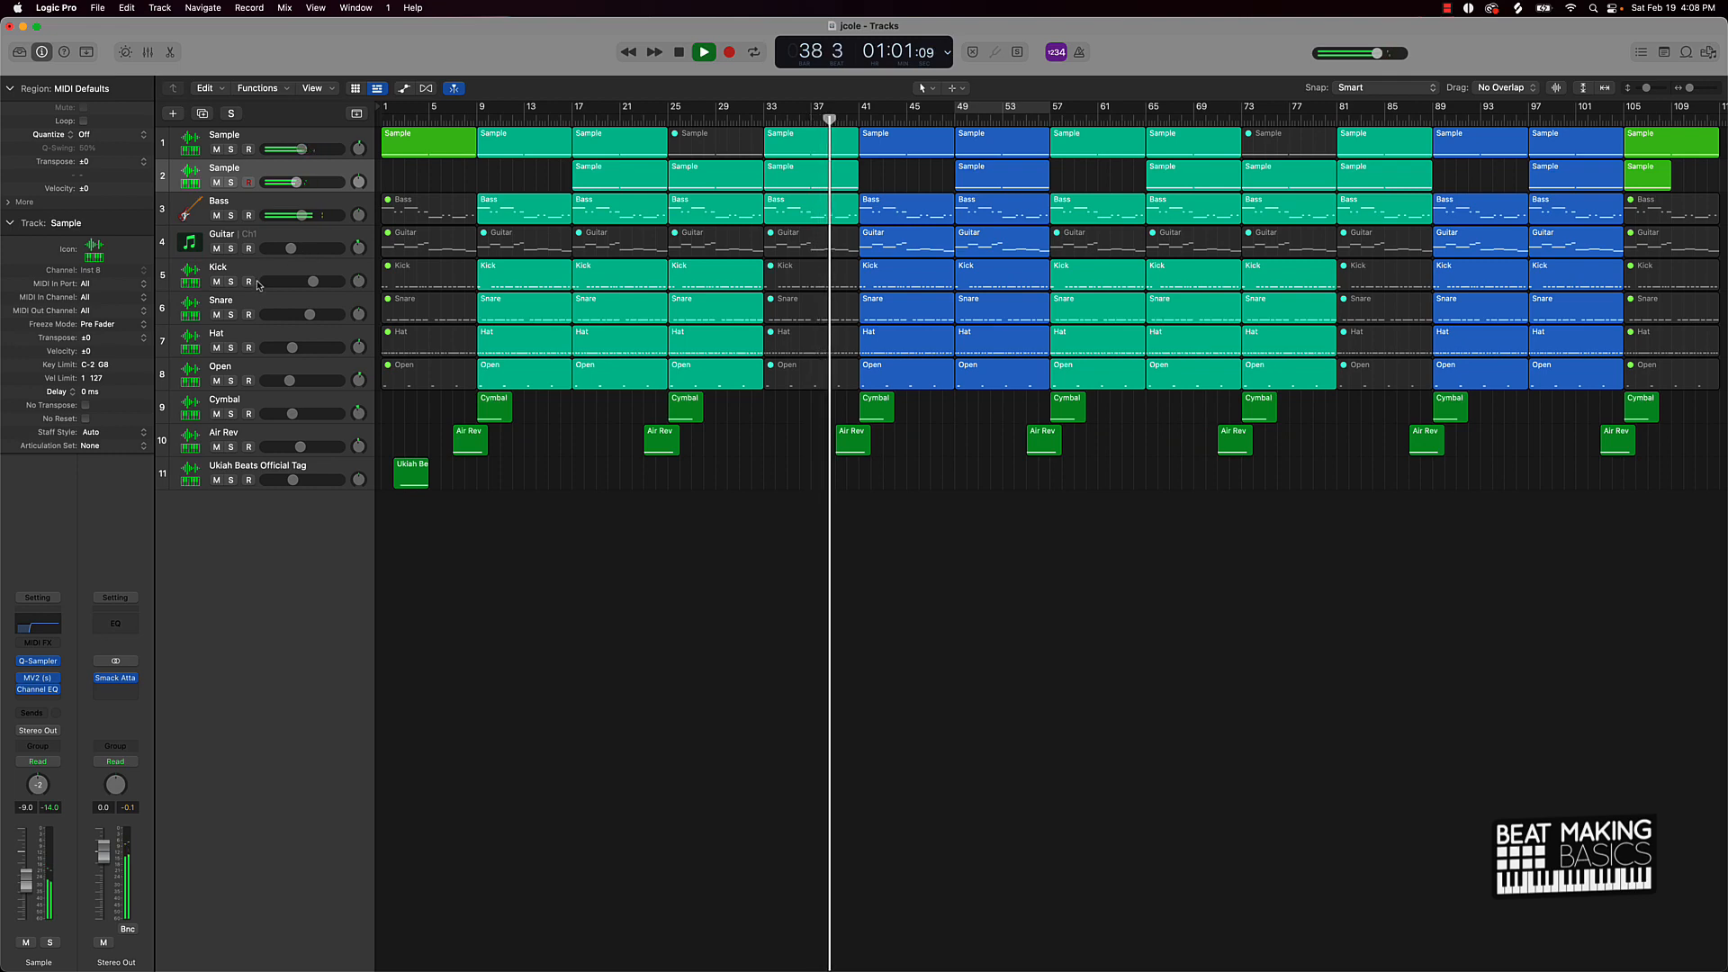
# Create a mono Vintage Mellotron software instrument track below the second Sample track.
pyautogui.click(173, 114)
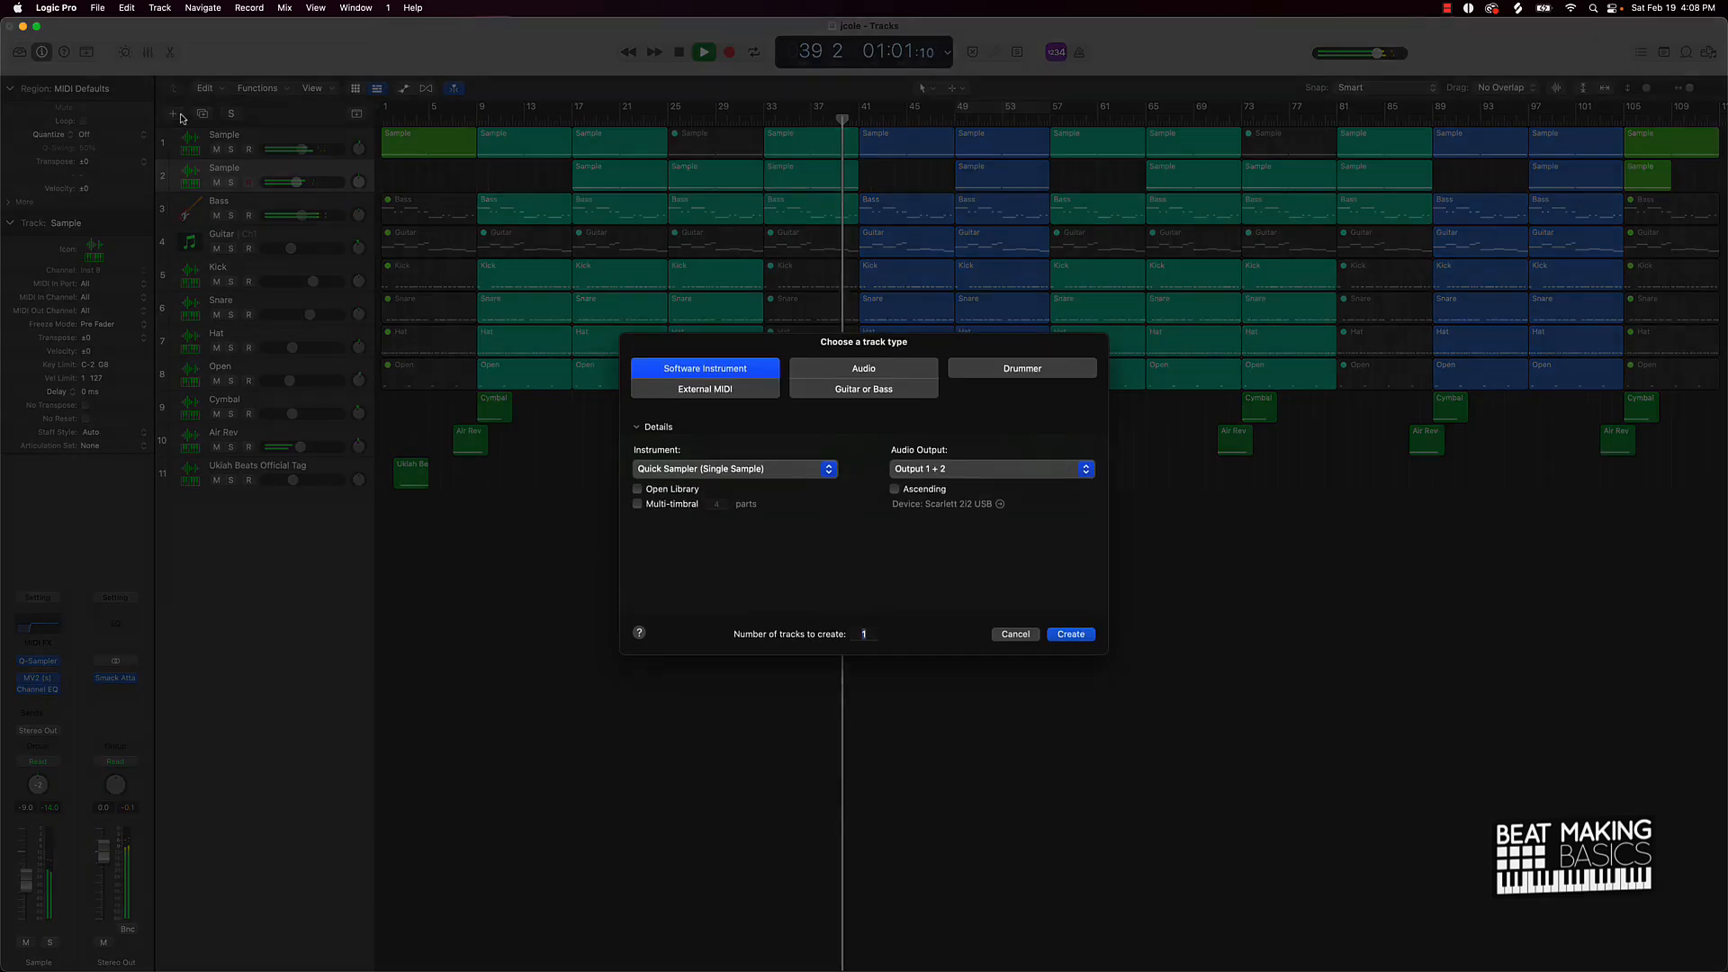
pyautogui.click(710, 475)
pyautogui.moveTo(779, 835)
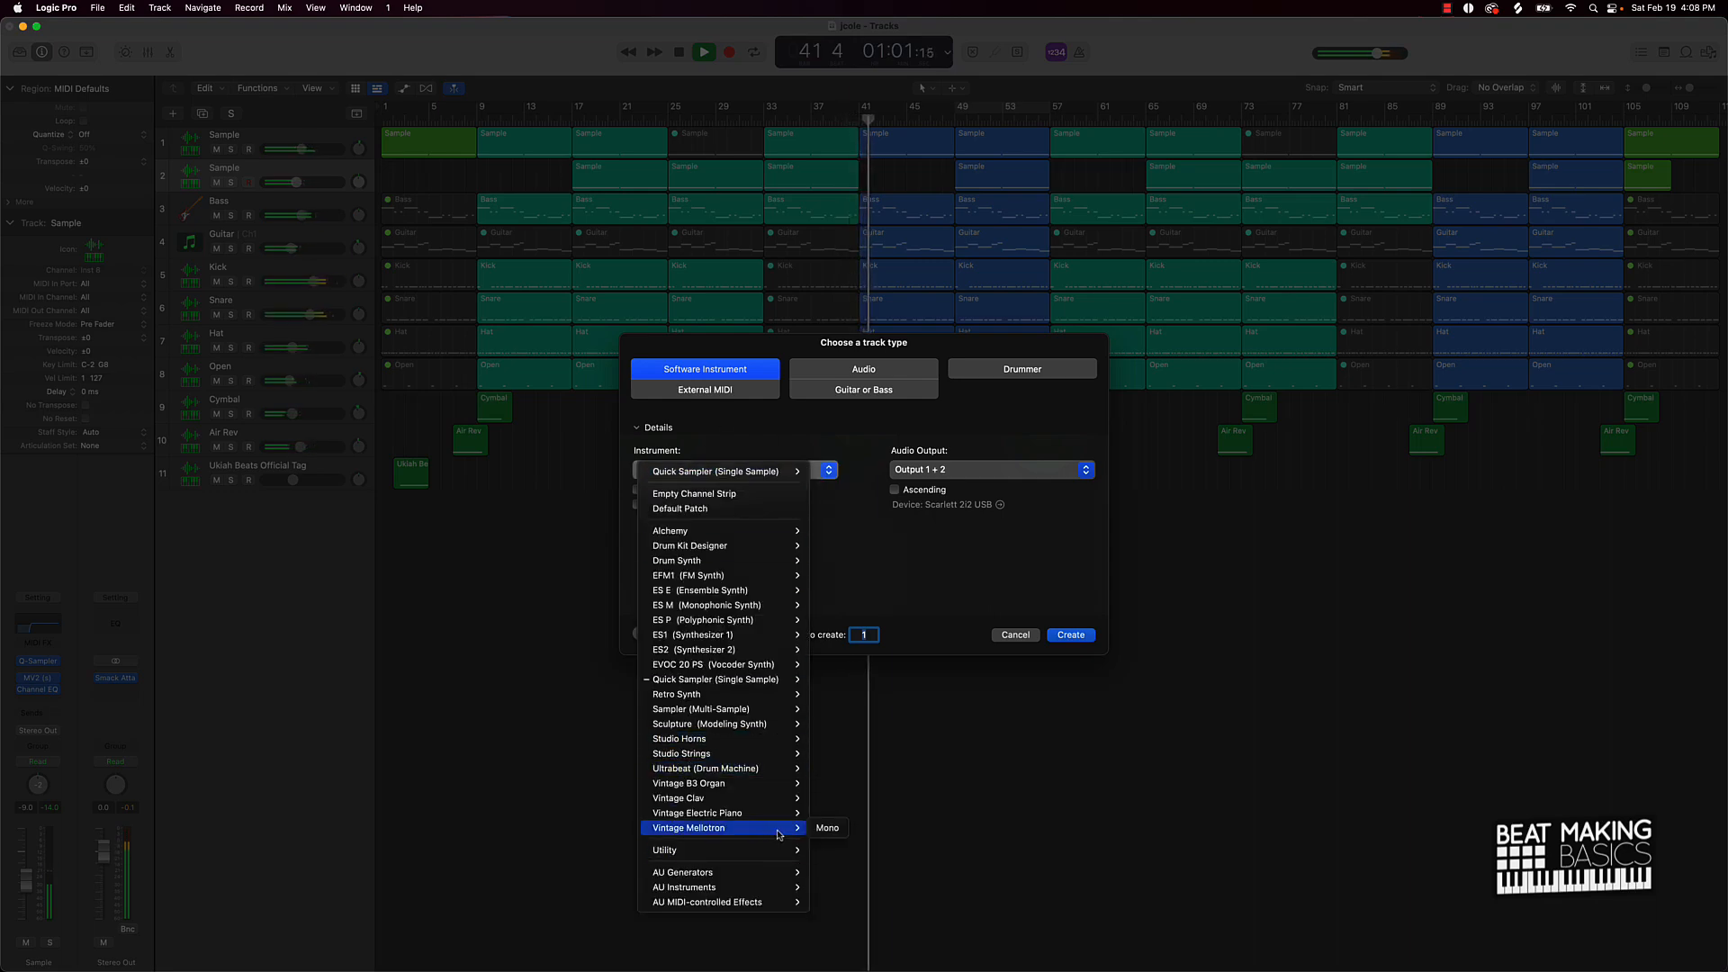
pyautogui.click(837, 829)
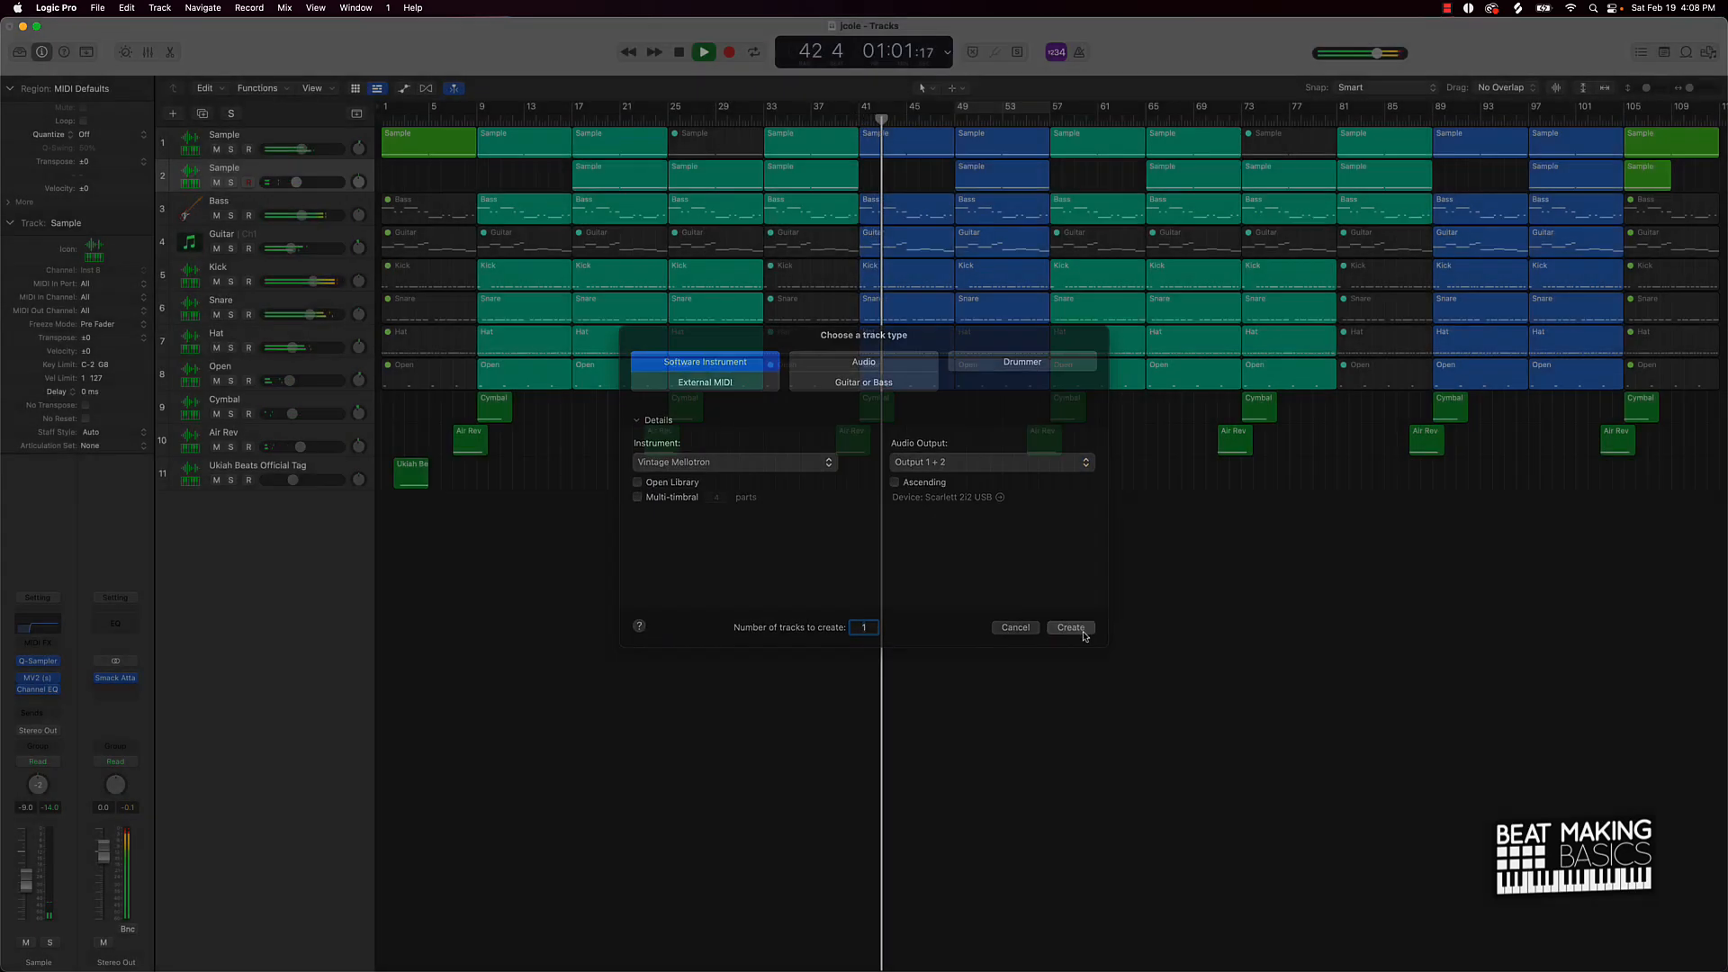
pyautogui.click(1075, 635)
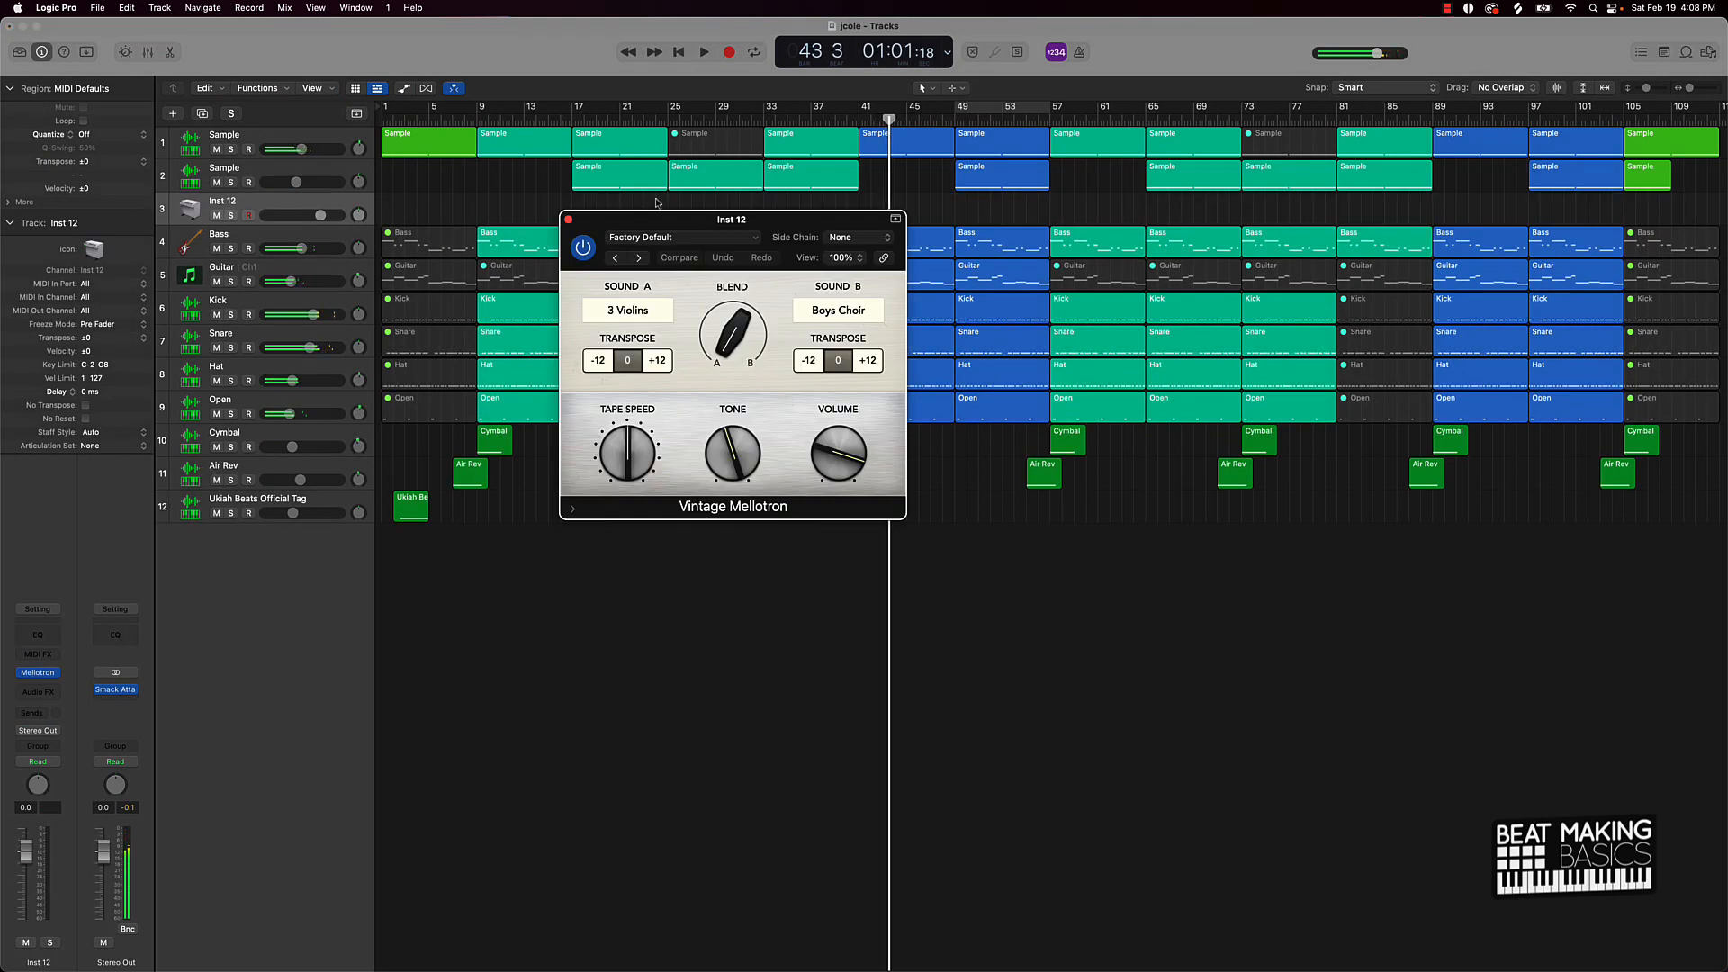
# Set the Mellotron's Sound A to String Section and Sound B to 3 Violins transposed +12, adjusting blend, tape speed and tone.
pyautogui.moveTo(681, 225); pyautogui.dragTo(697, 316)
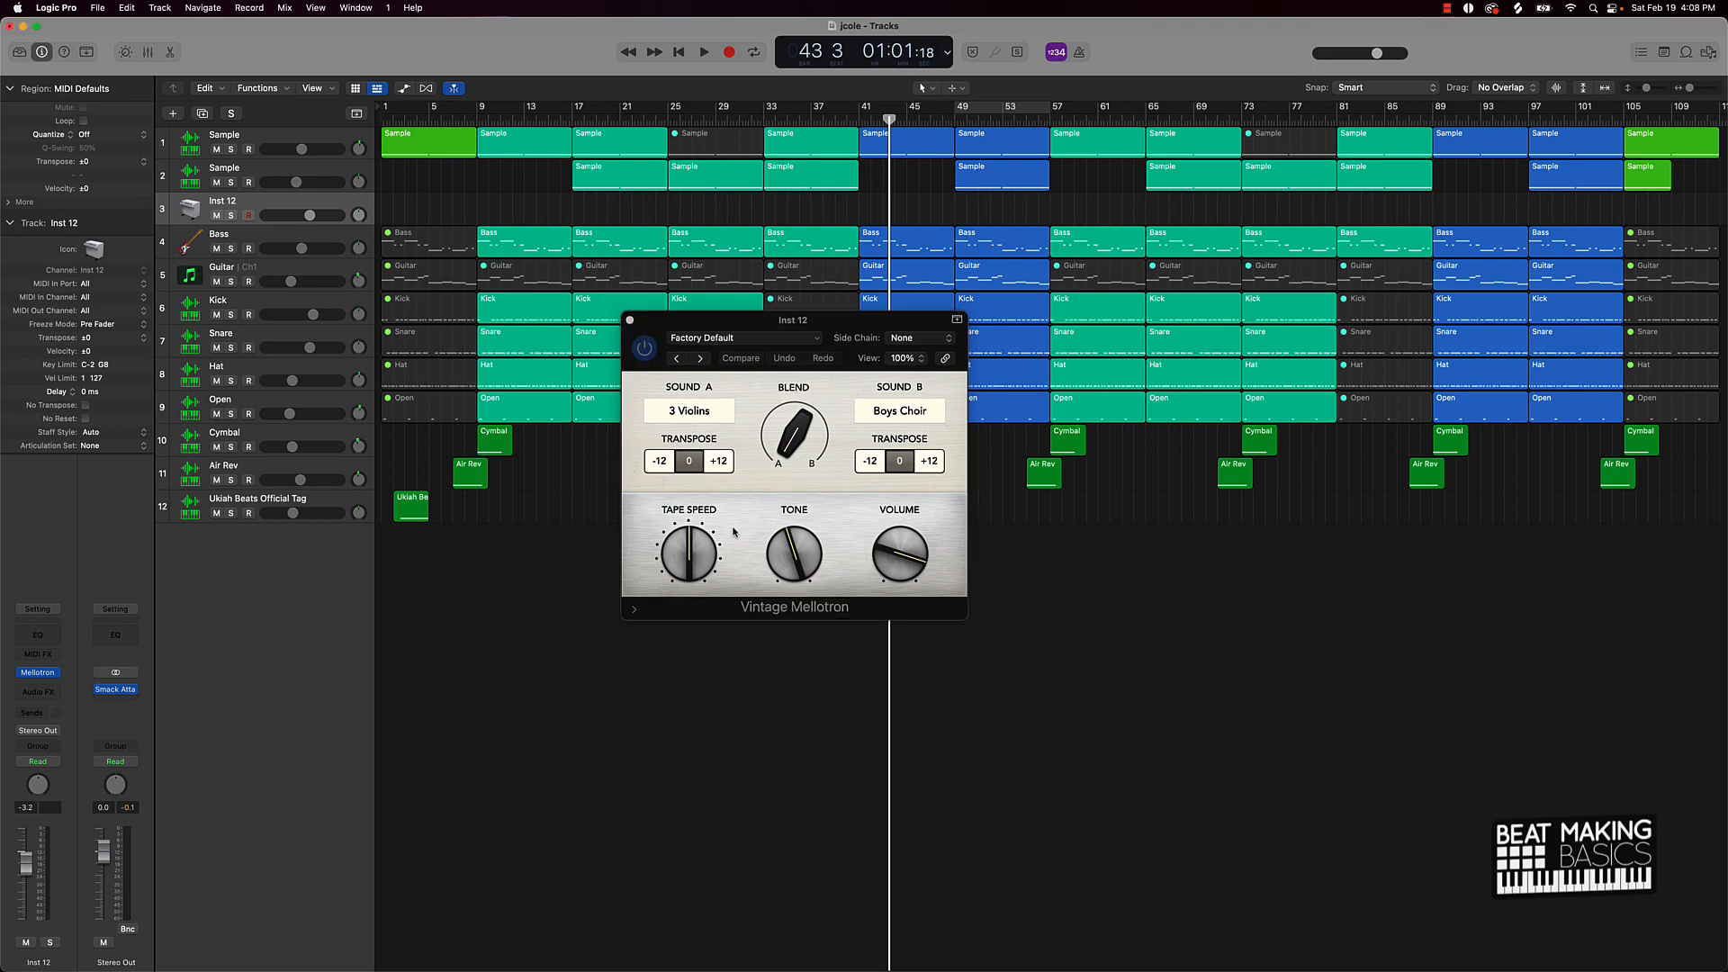
pyautogui.click(714, 409)
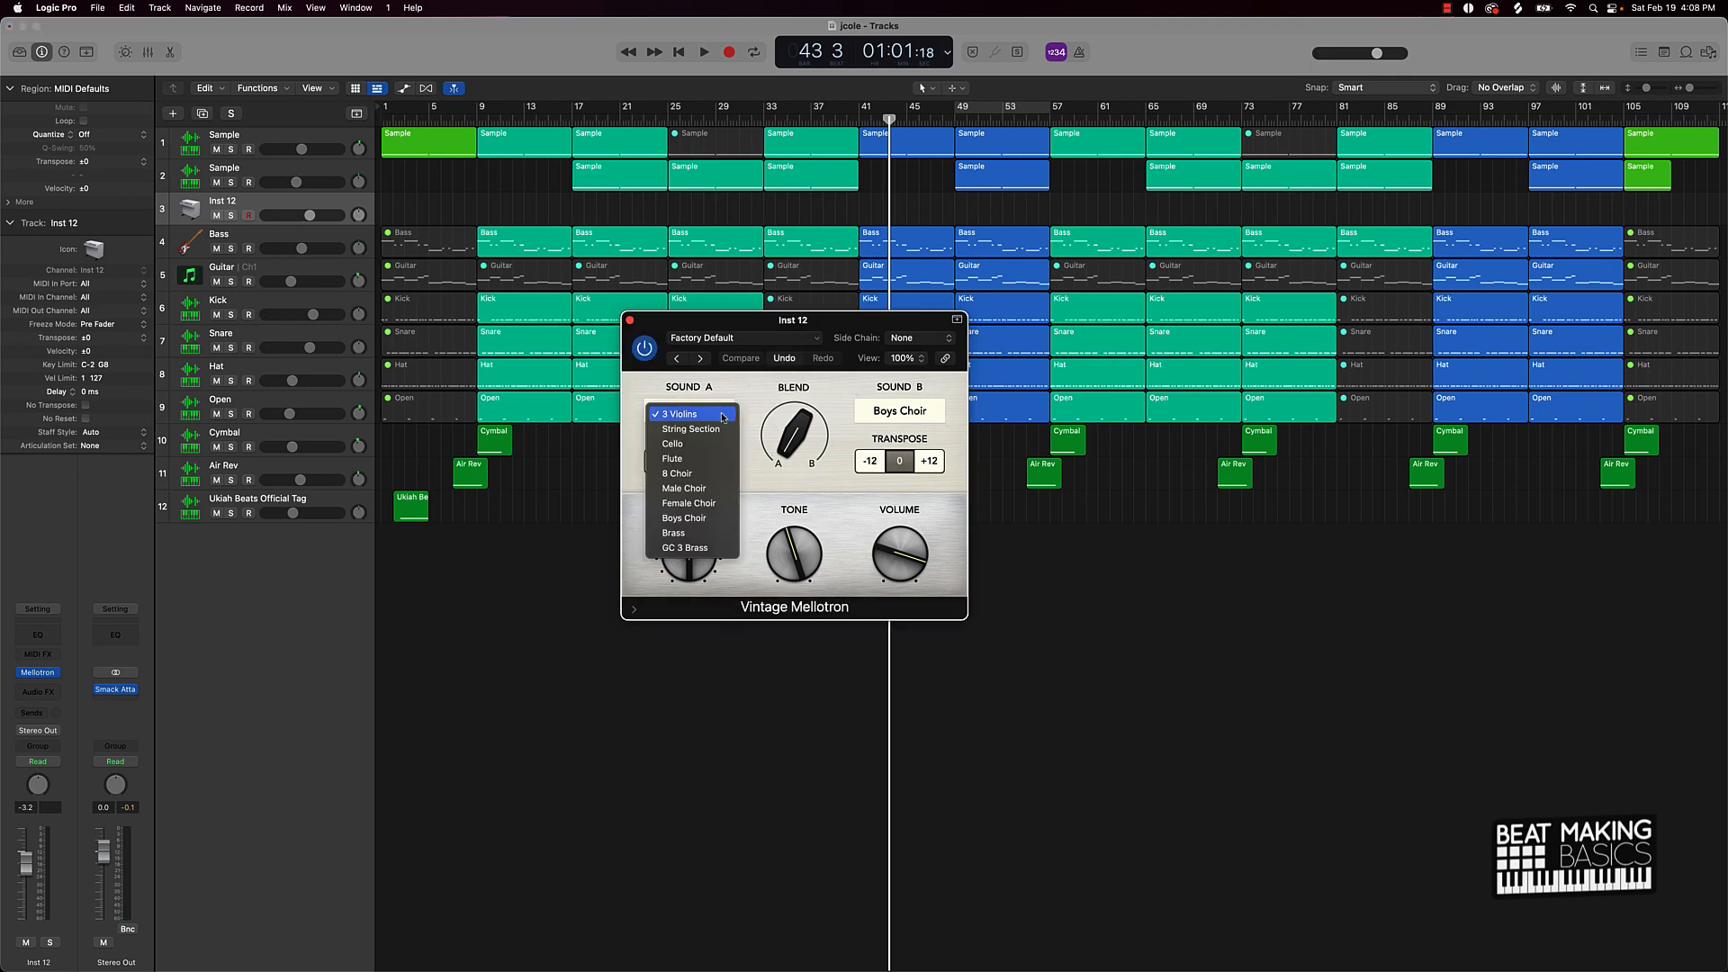
pyautogui.click(716, 430)
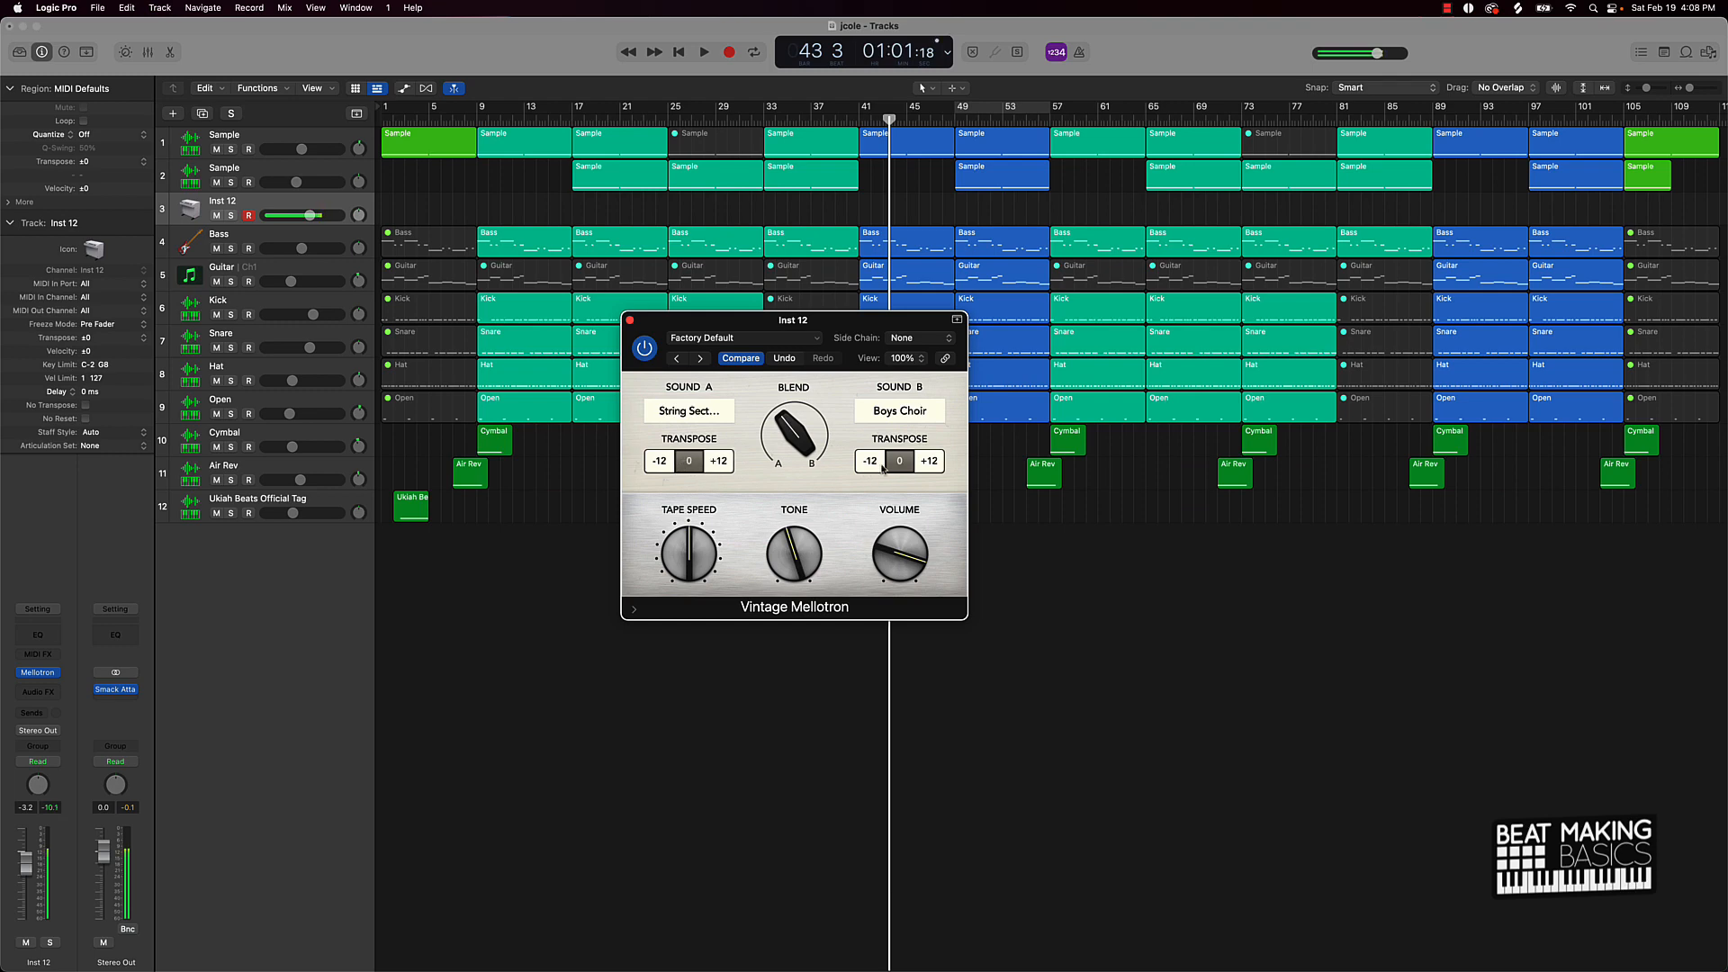
pyautogui.click(898, 412)
pyautogui.click(888, 312)
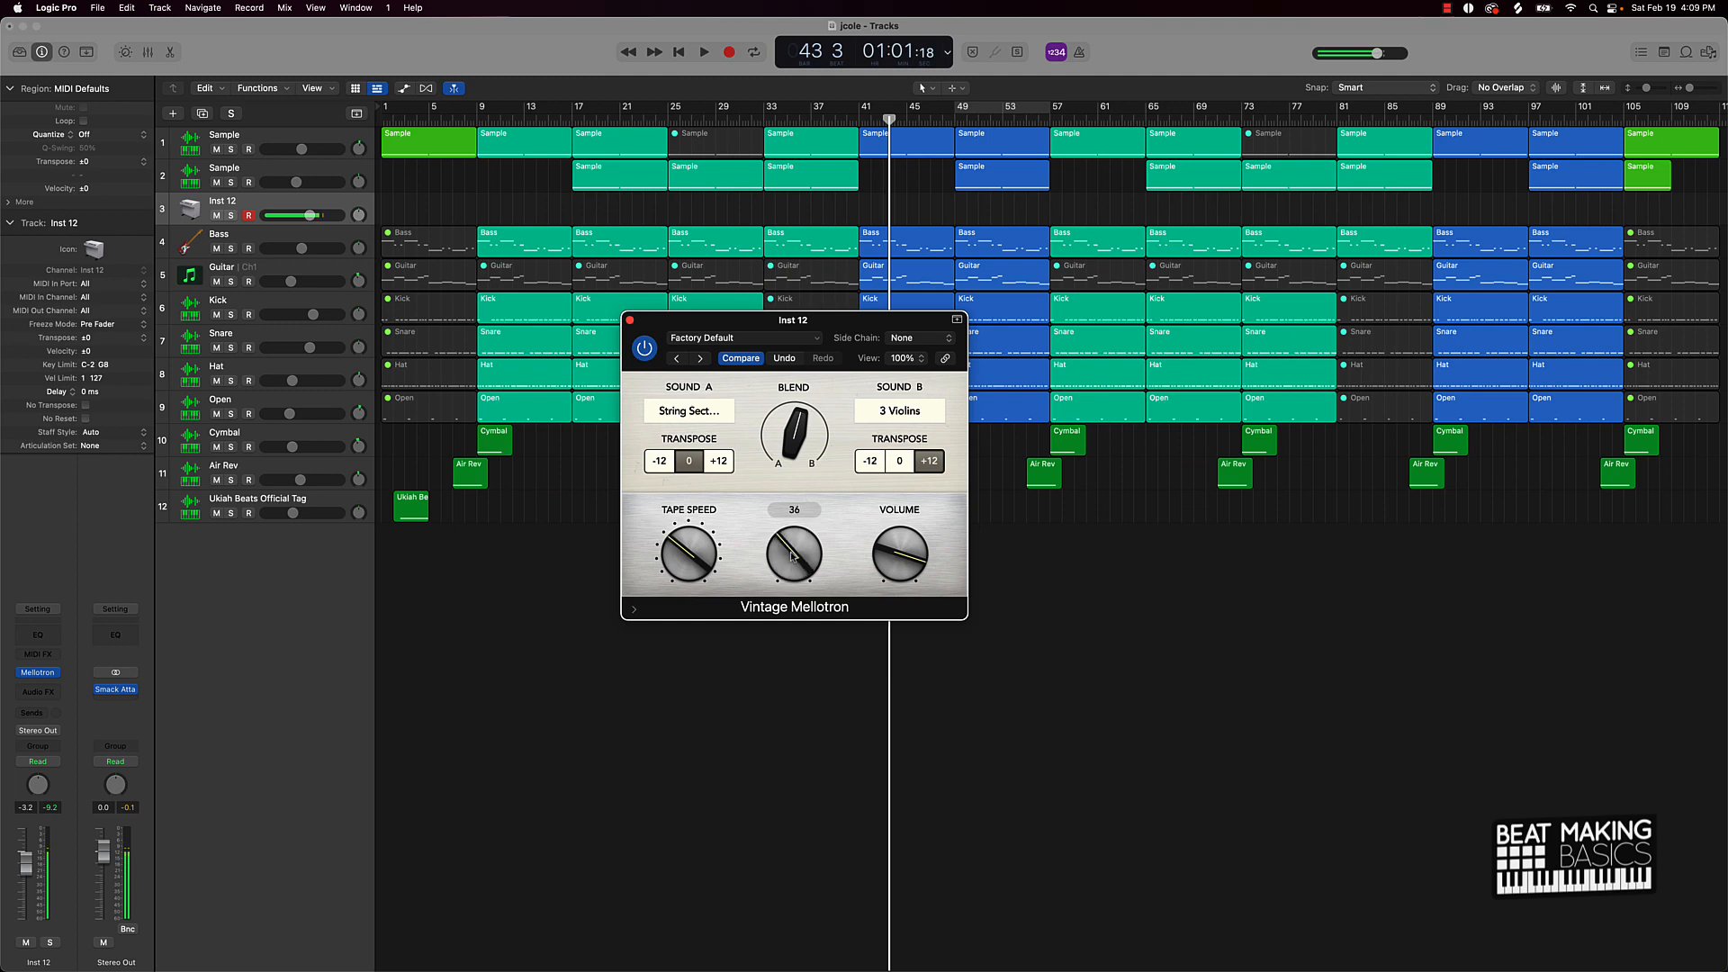
pyautogui.click(629, 320)
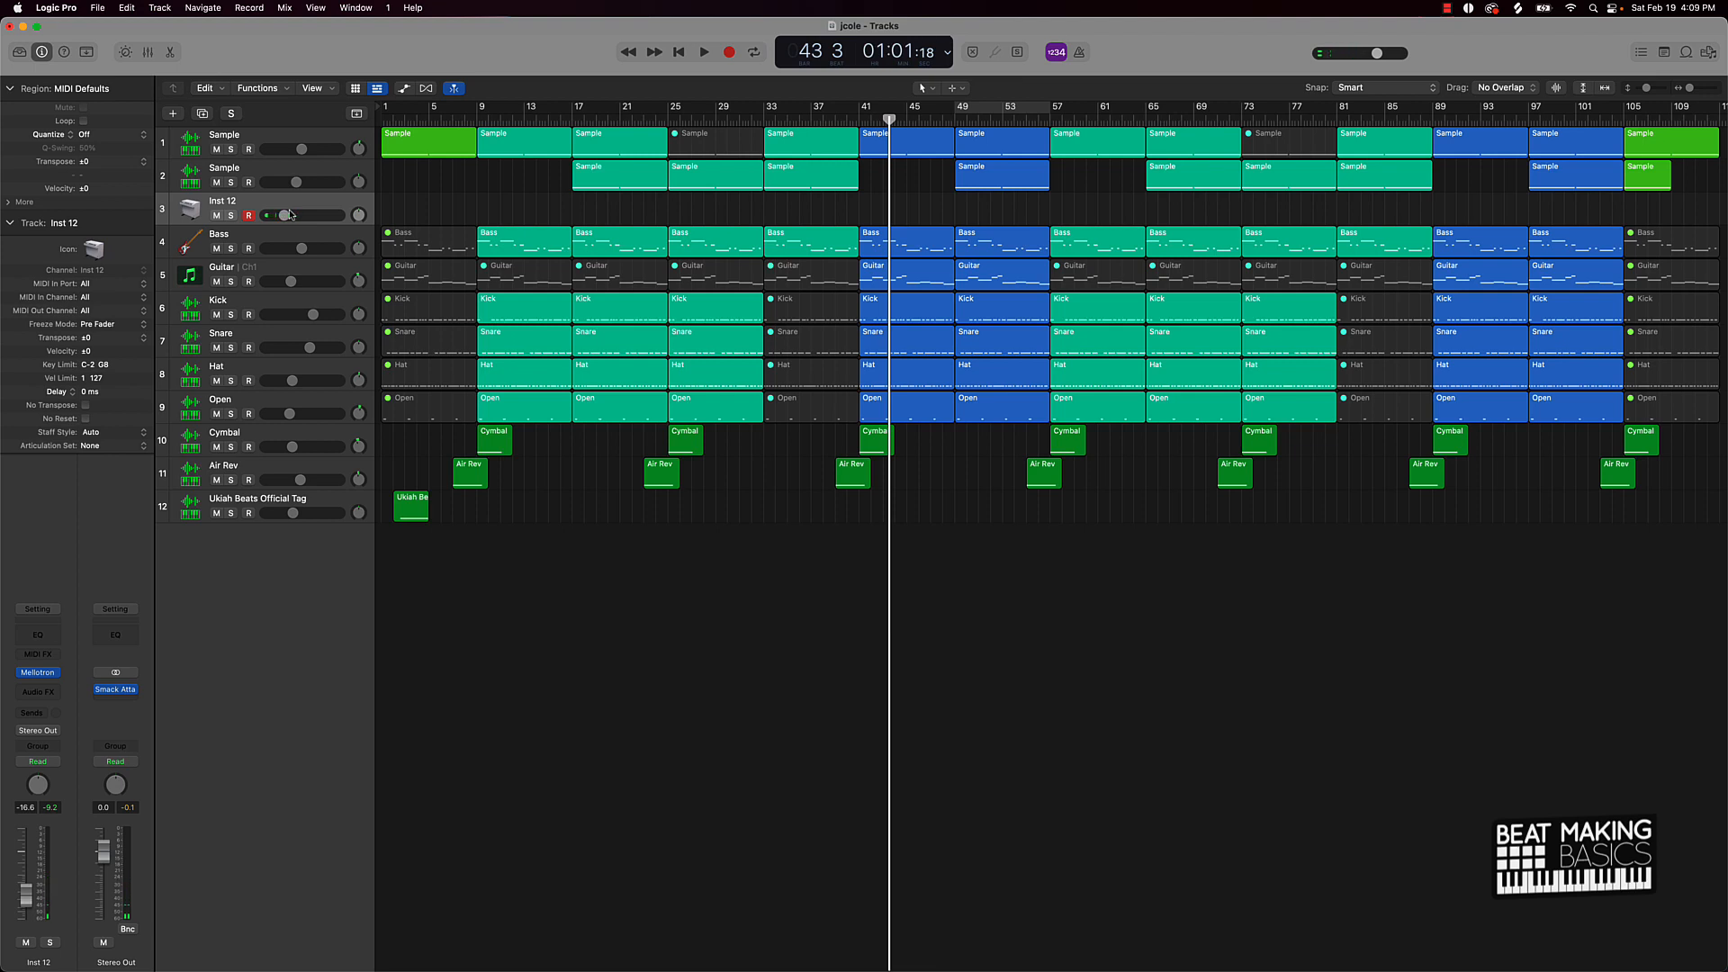
# Play the hook from around bar 41 to bar 57 to rehearse the Mellotron part over the beat.
pyautogui.press(',')
pyautogui.press(',')
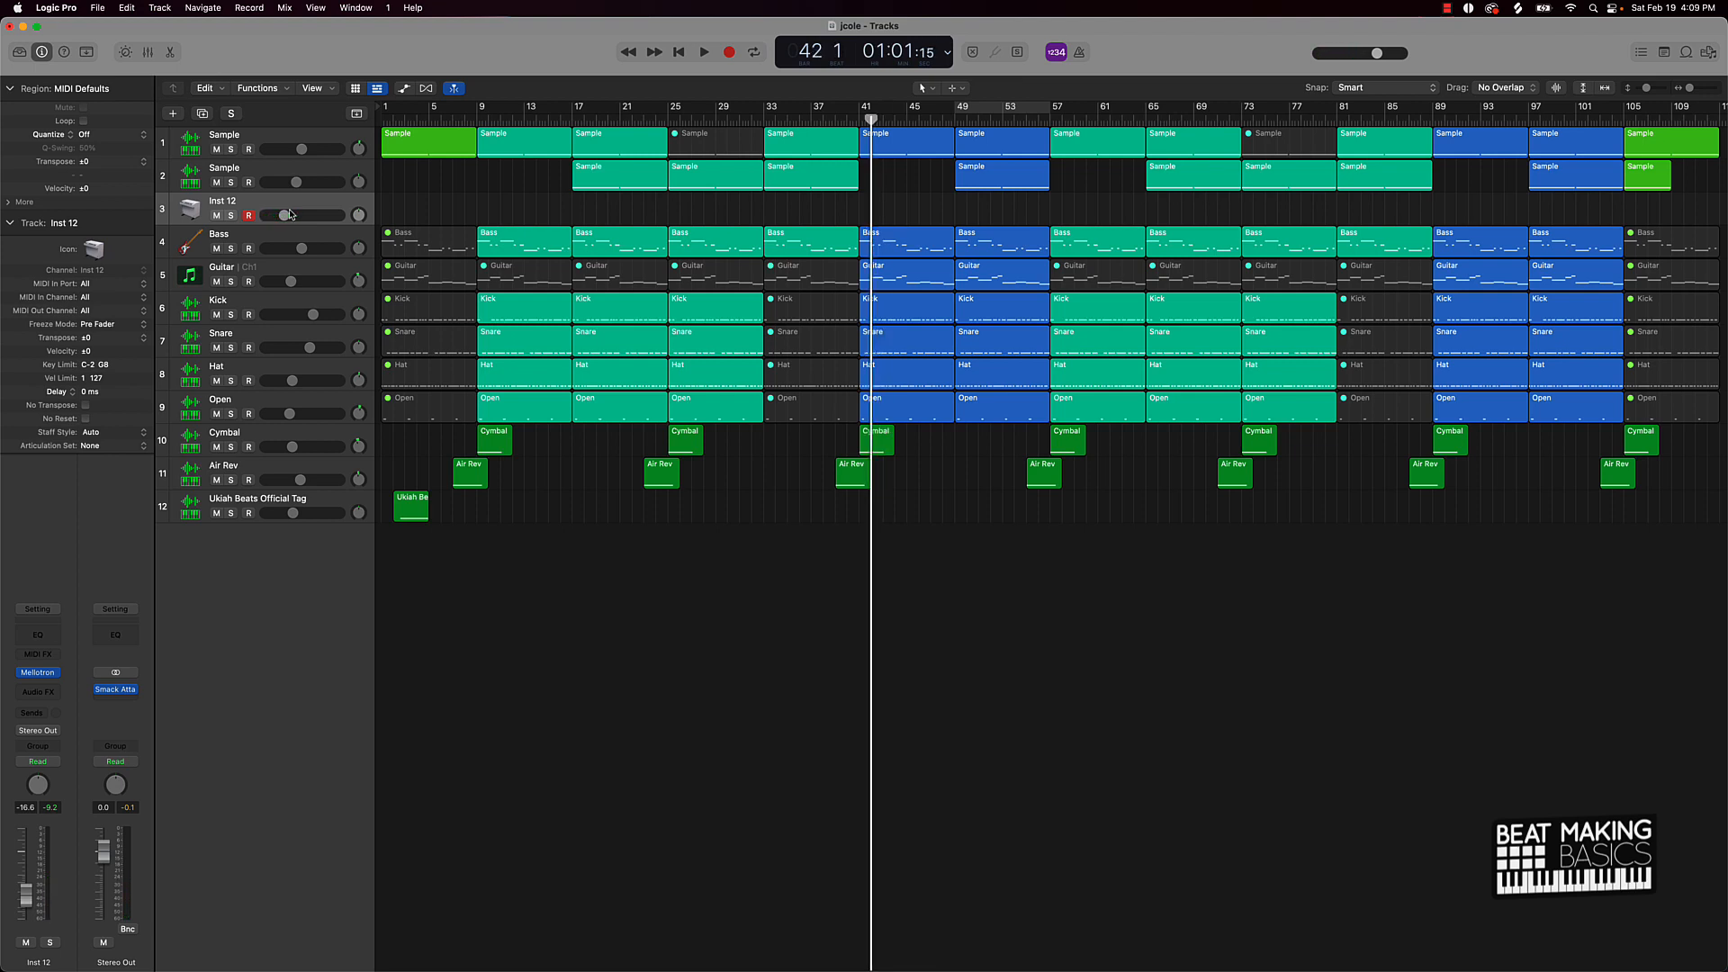
pyautogui.press(',')
pyautogui.press(',')
pyautogui.press('space')
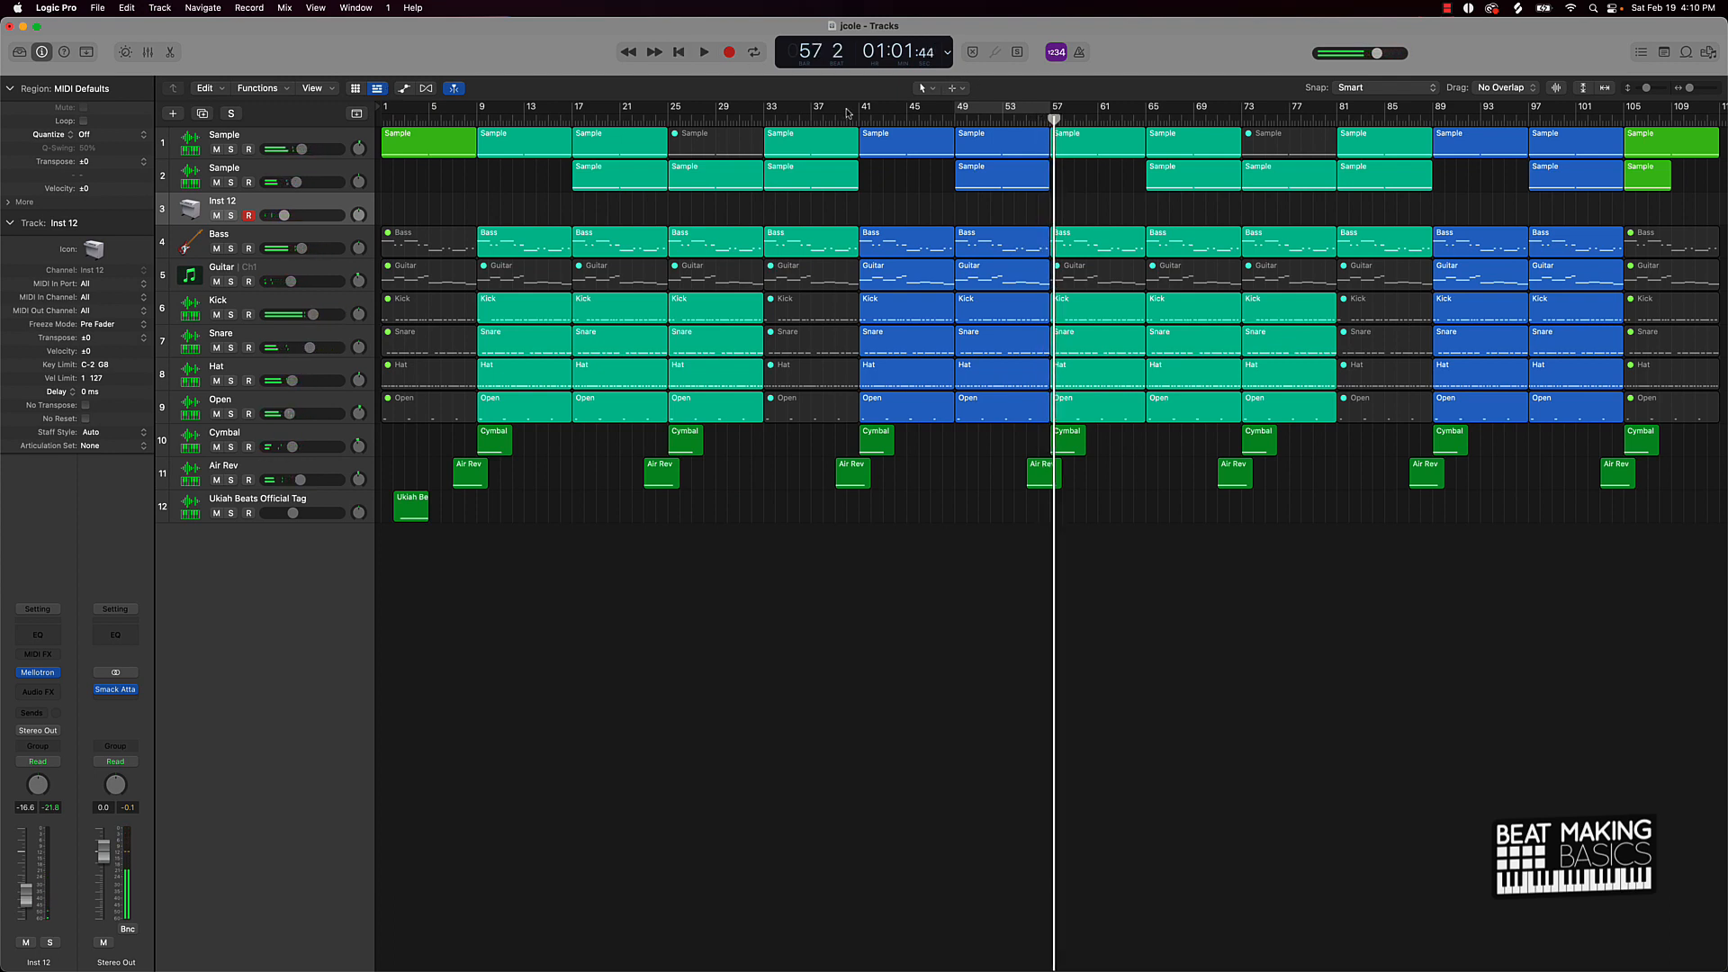
# Set a cycle range from bar 41 to bar 57 and record the Mellotron part over it.
pyautogui.moveTo(856, 111); pyautogui.dragTo(1048, 97)
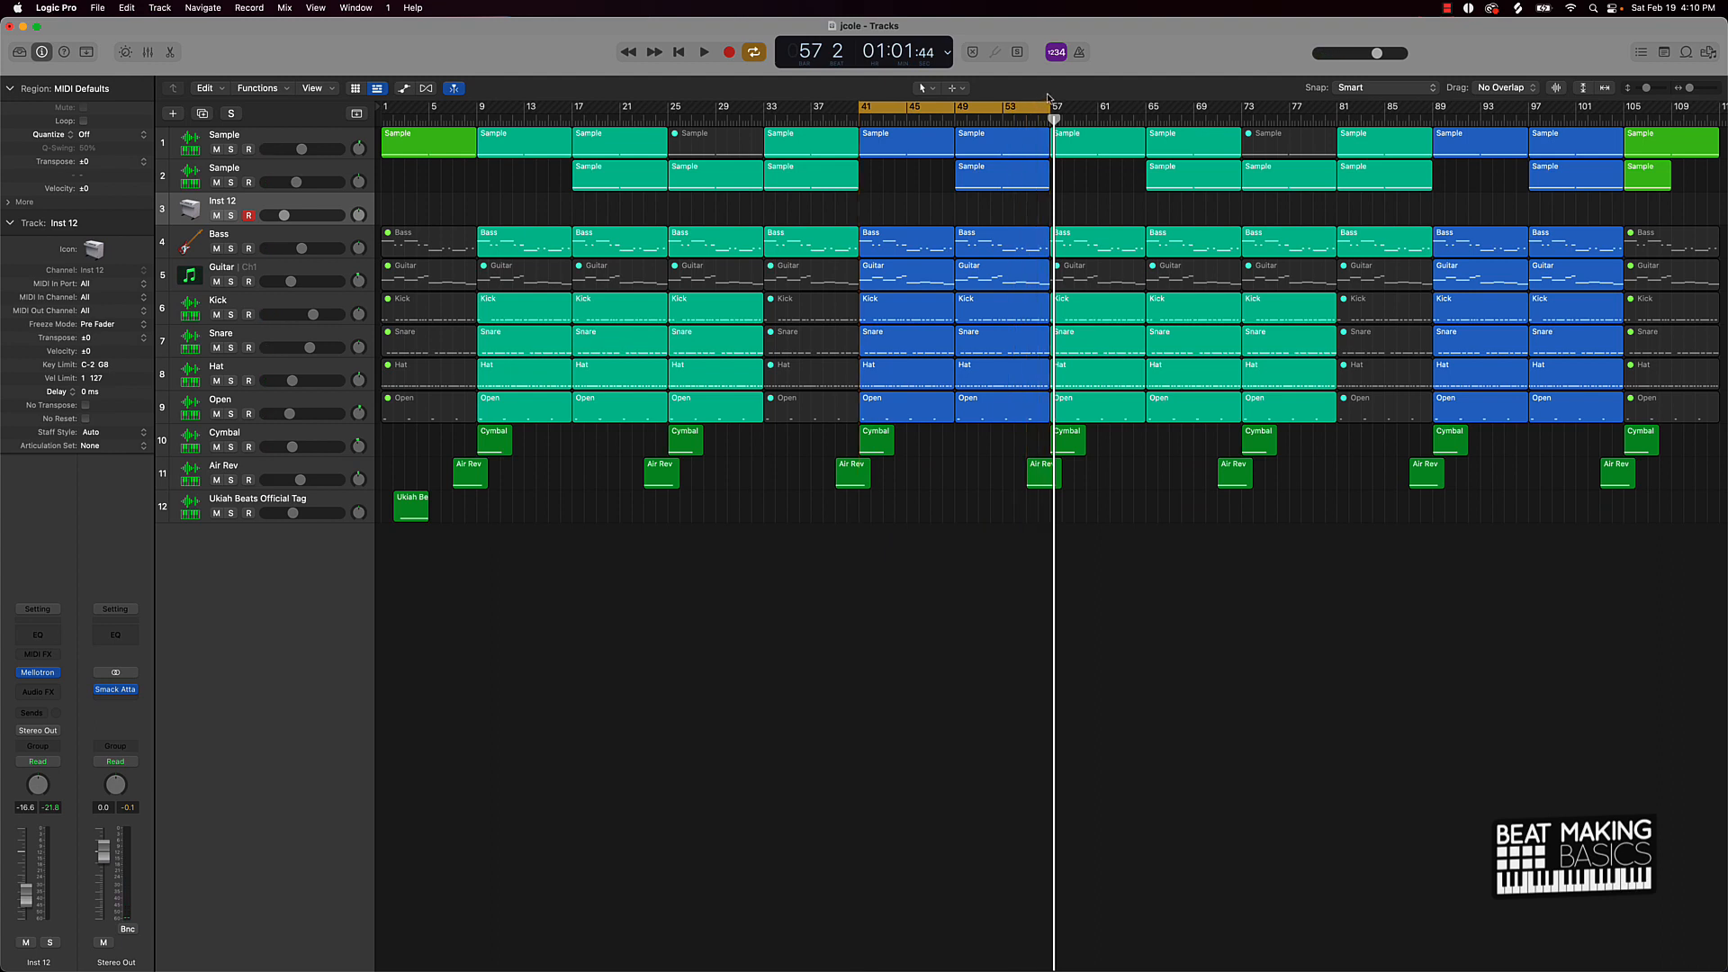
pyautogui.press('space')
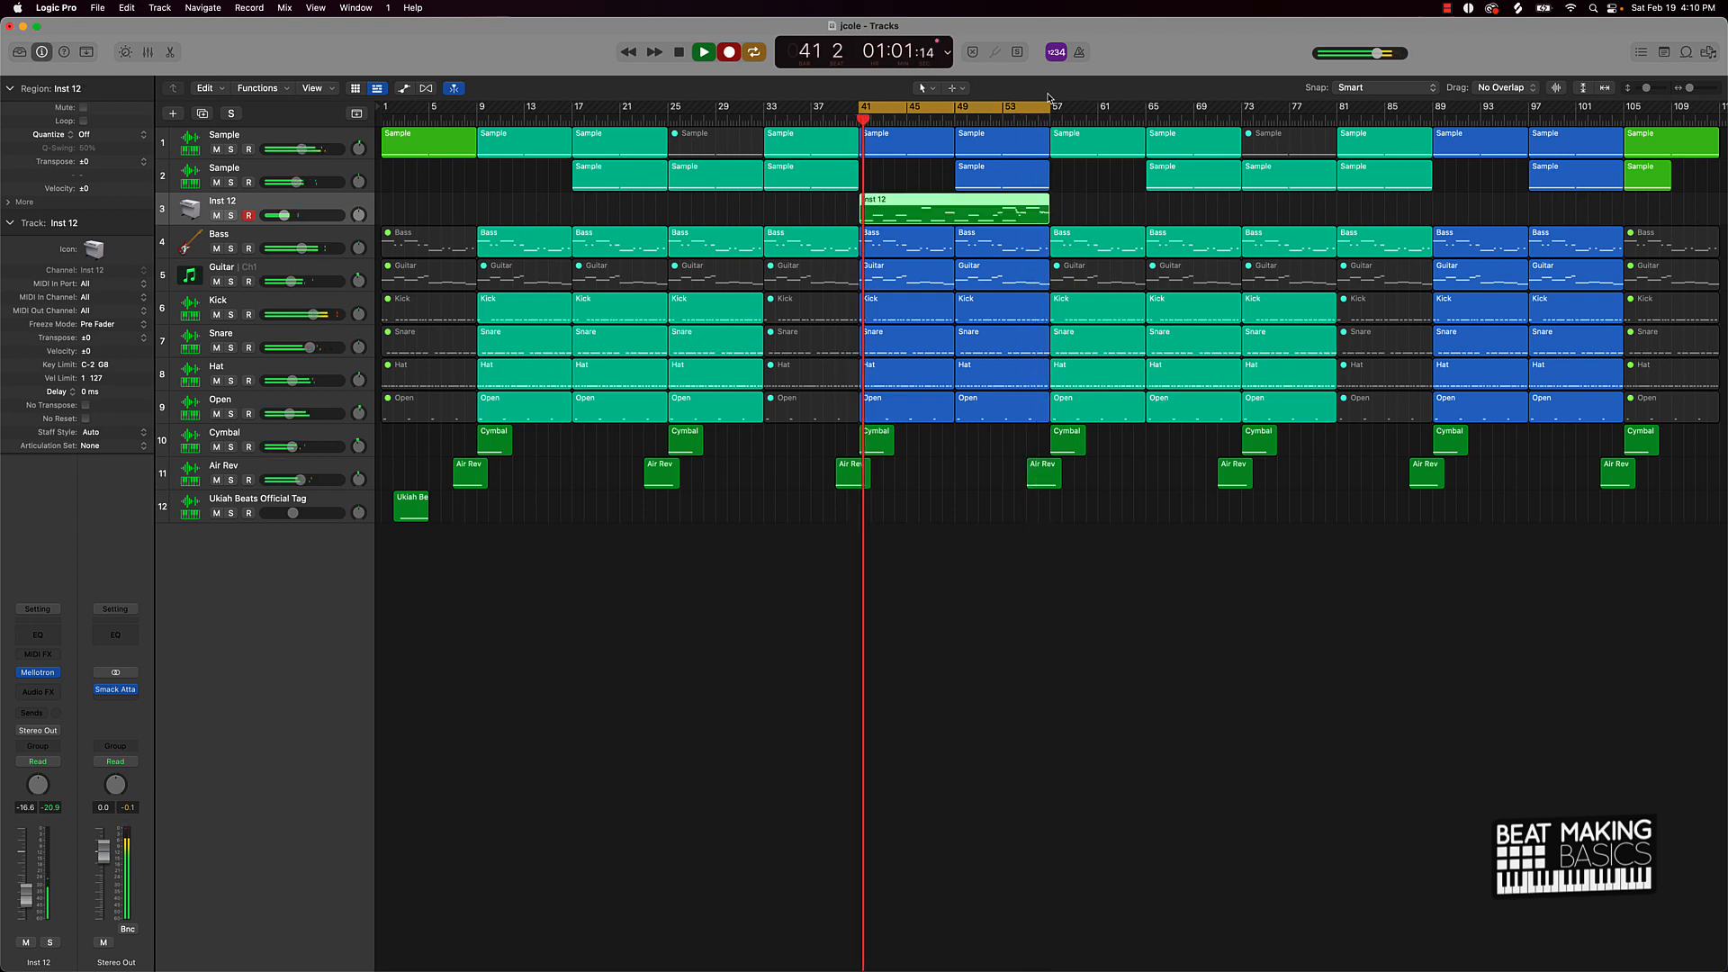
pyautogui.press('space')
# Quantize all notes of the recorded Mellotron region to 1/16 Swing A and play back the cycled section.
pyautogui.doubleClick(1017, 215)
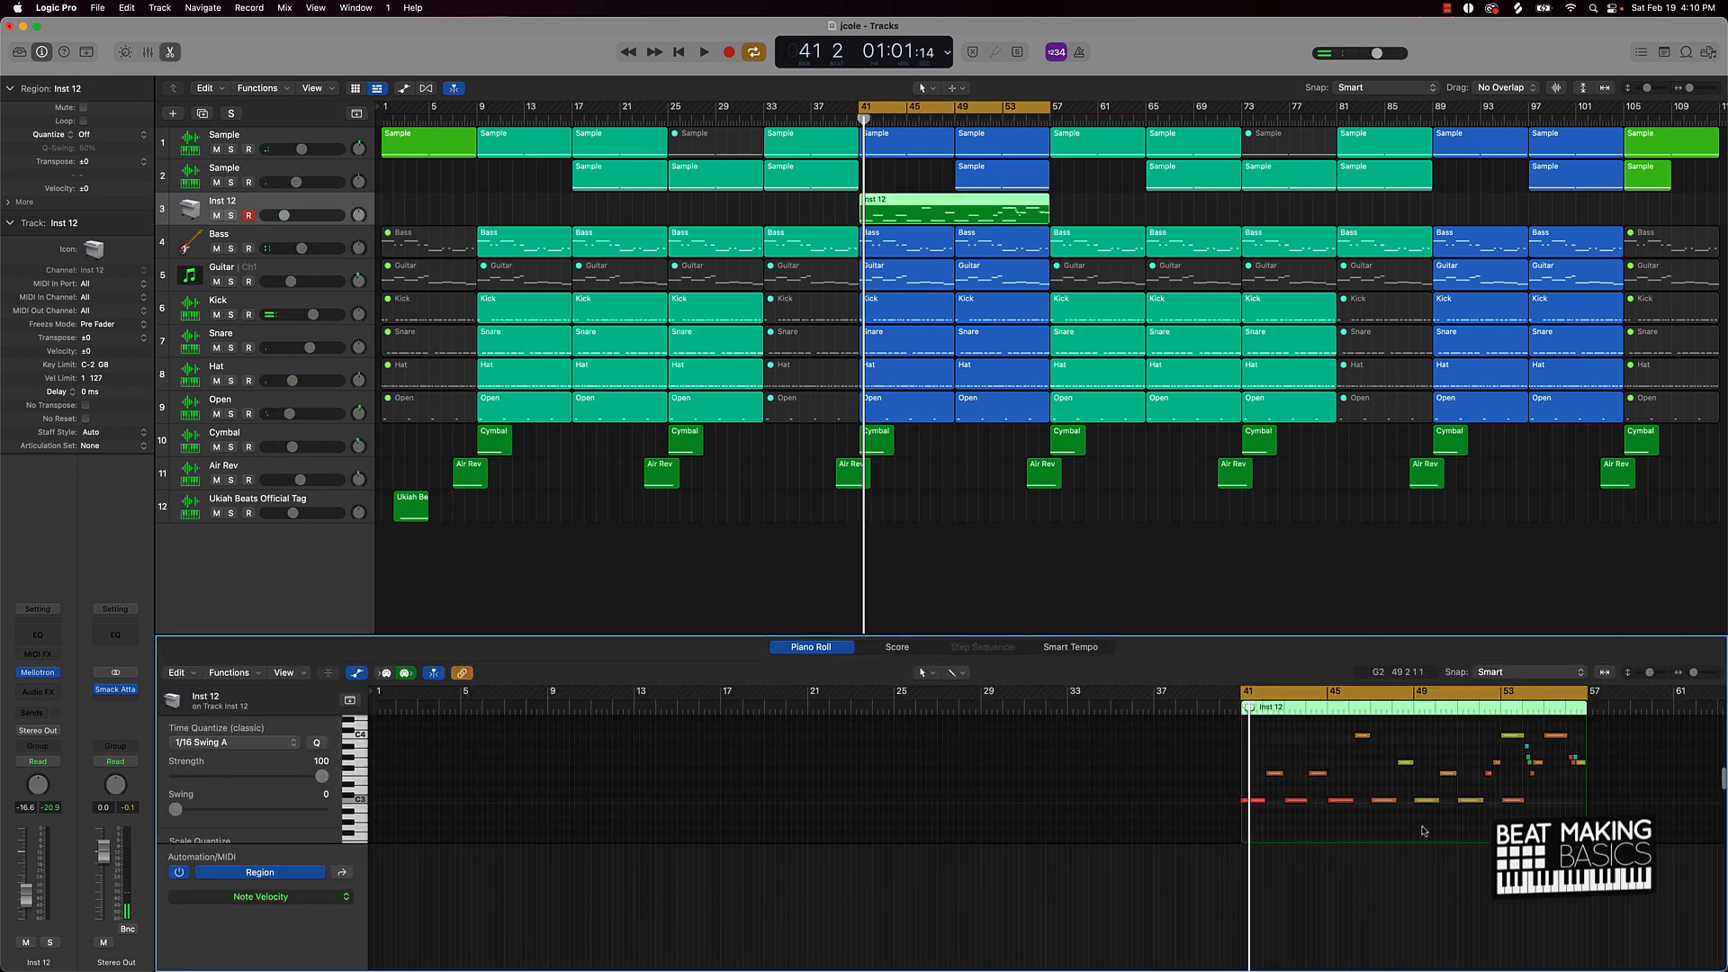
pyautogui.moveTo(1512, 842); pyautogui.dragTo(1184, 716)
pyautogui.scroll(-2, 1247, 736)
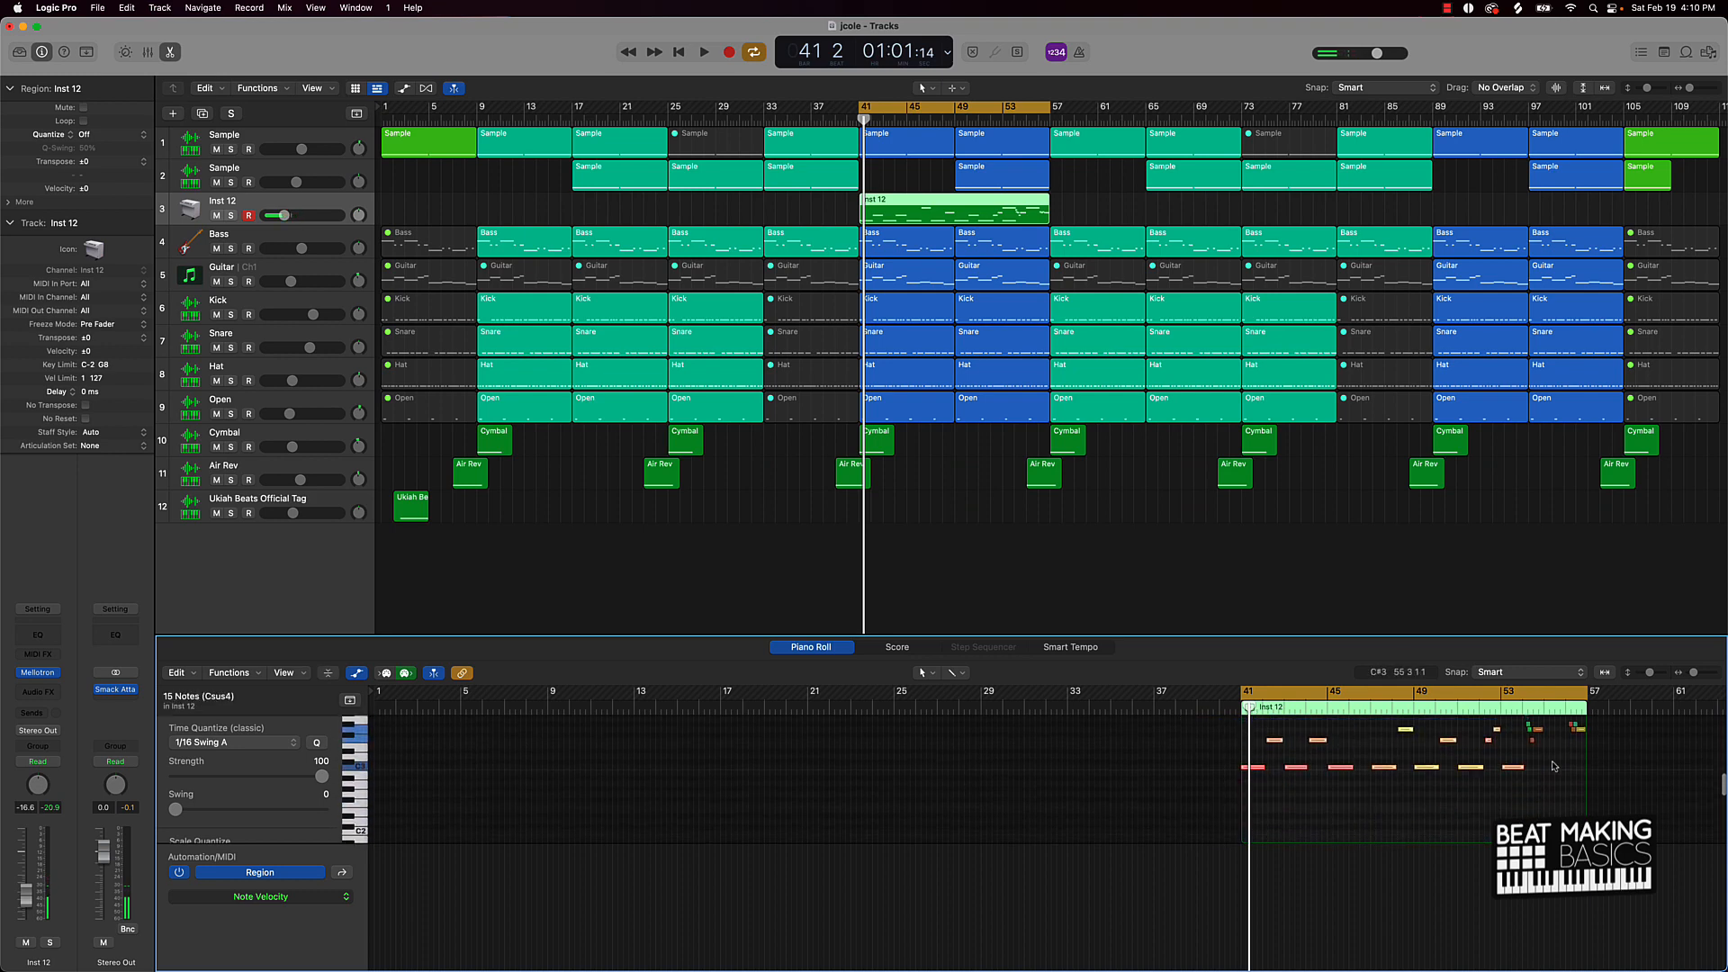
pyautogui.scroll(2, 1552, 766)
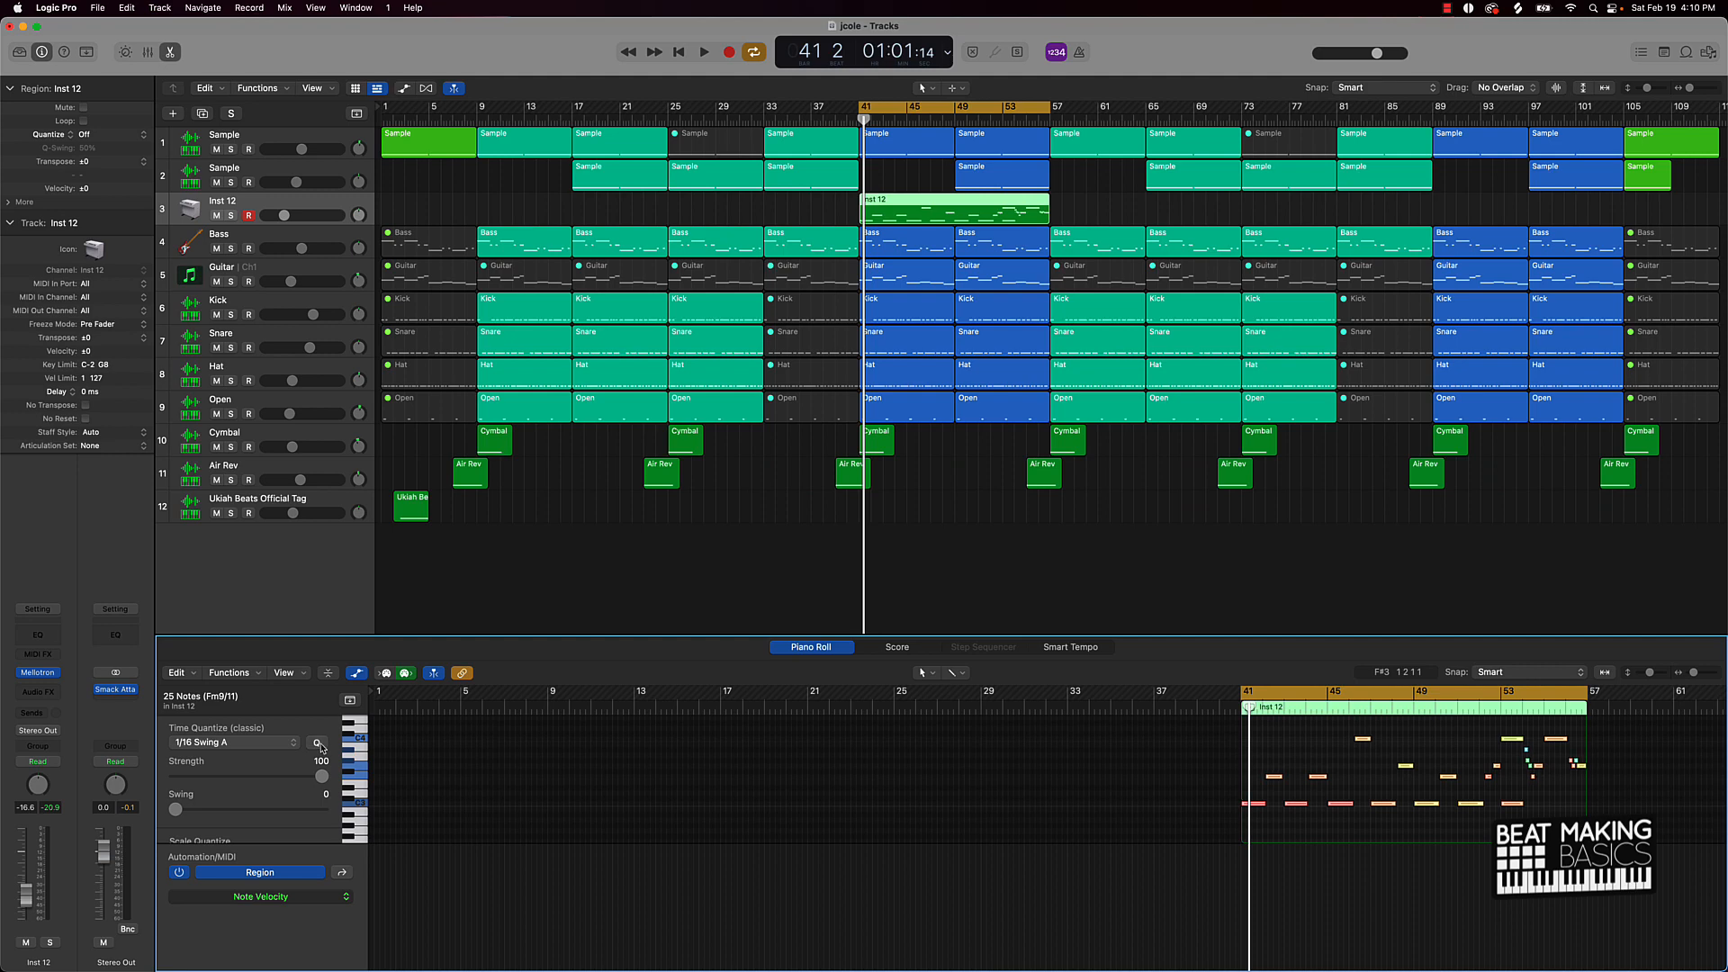
pyautogui.press('space')
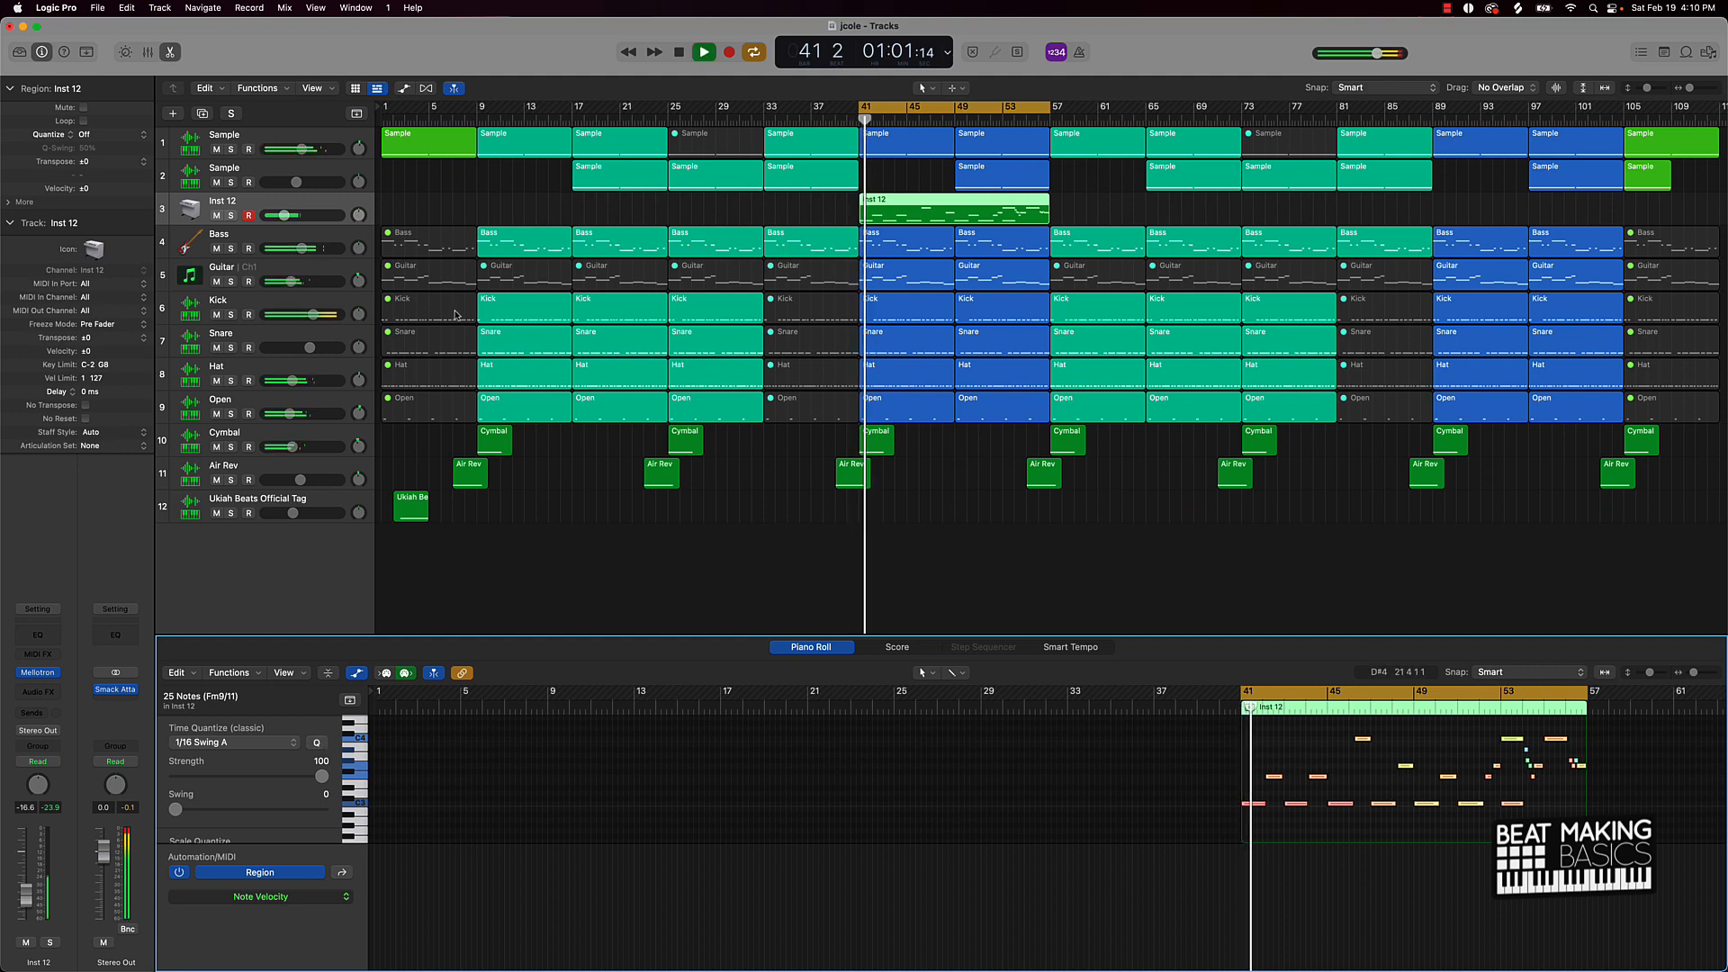
# Lower the Inst 12 track's volume slightly and cut its lows with a Channel EQ low-cut band at about 177 Hz.
pyautogui.moveTo(283, 216); pyautogui.dragTo(279, 216)
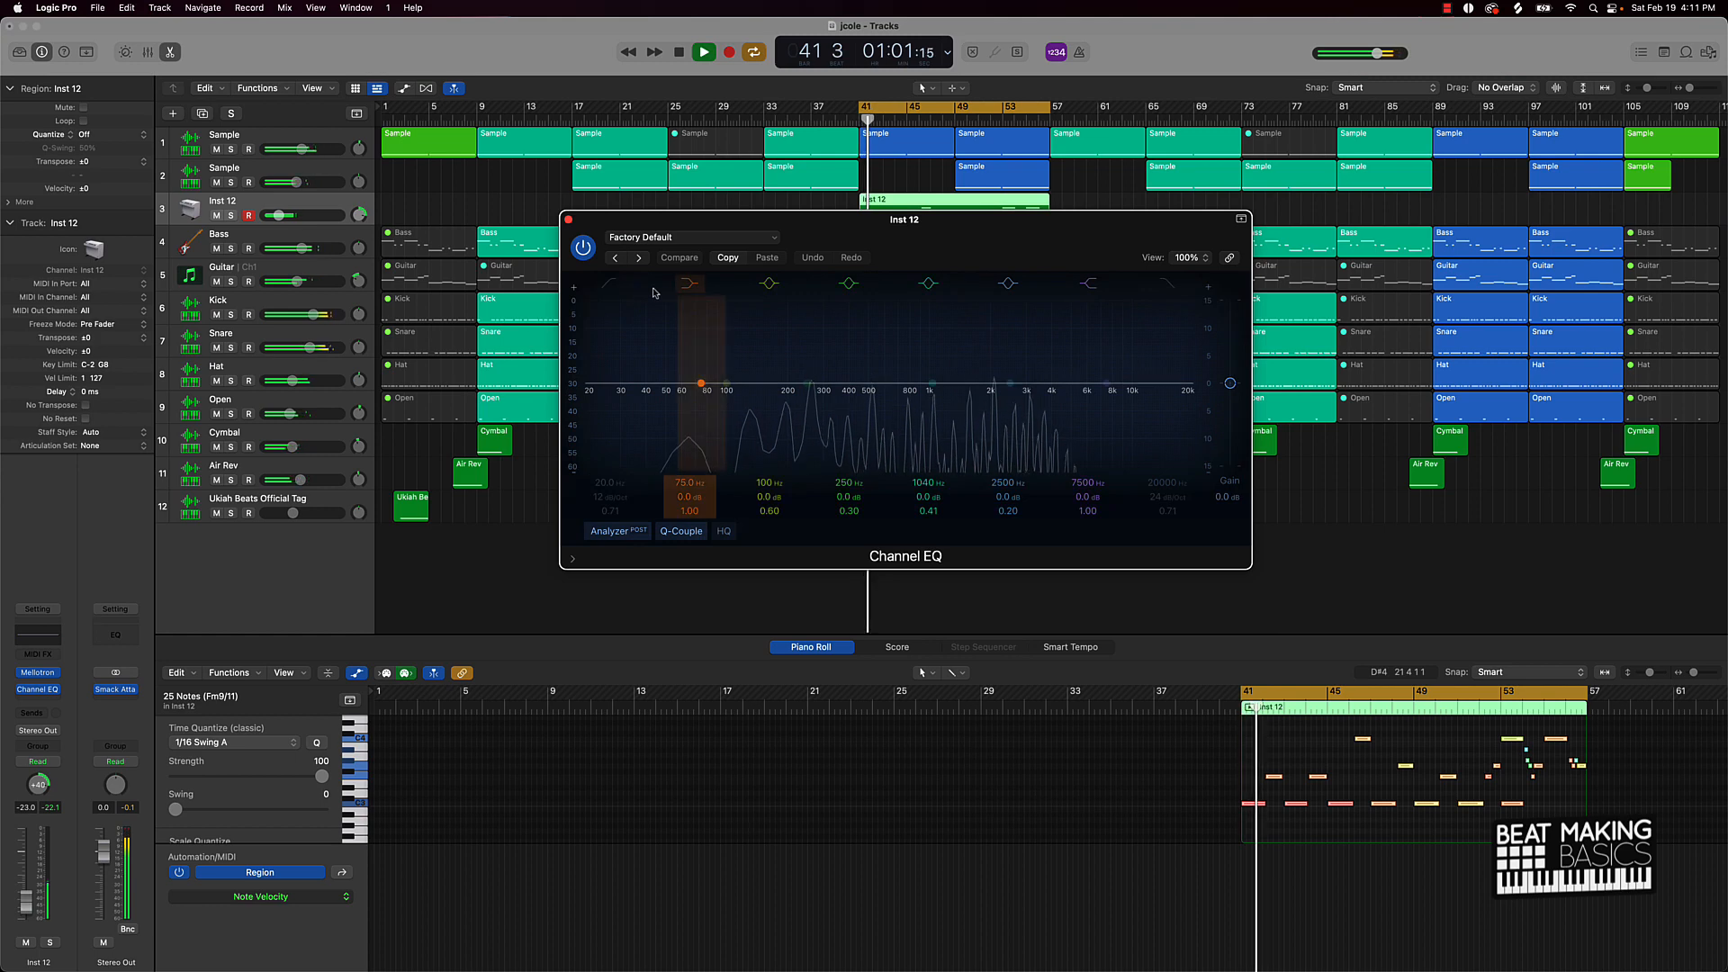
pyautogui.click(611, 284)
pyautogui.moveTo(612, 498); pyautogui.dragTo(612, 407)
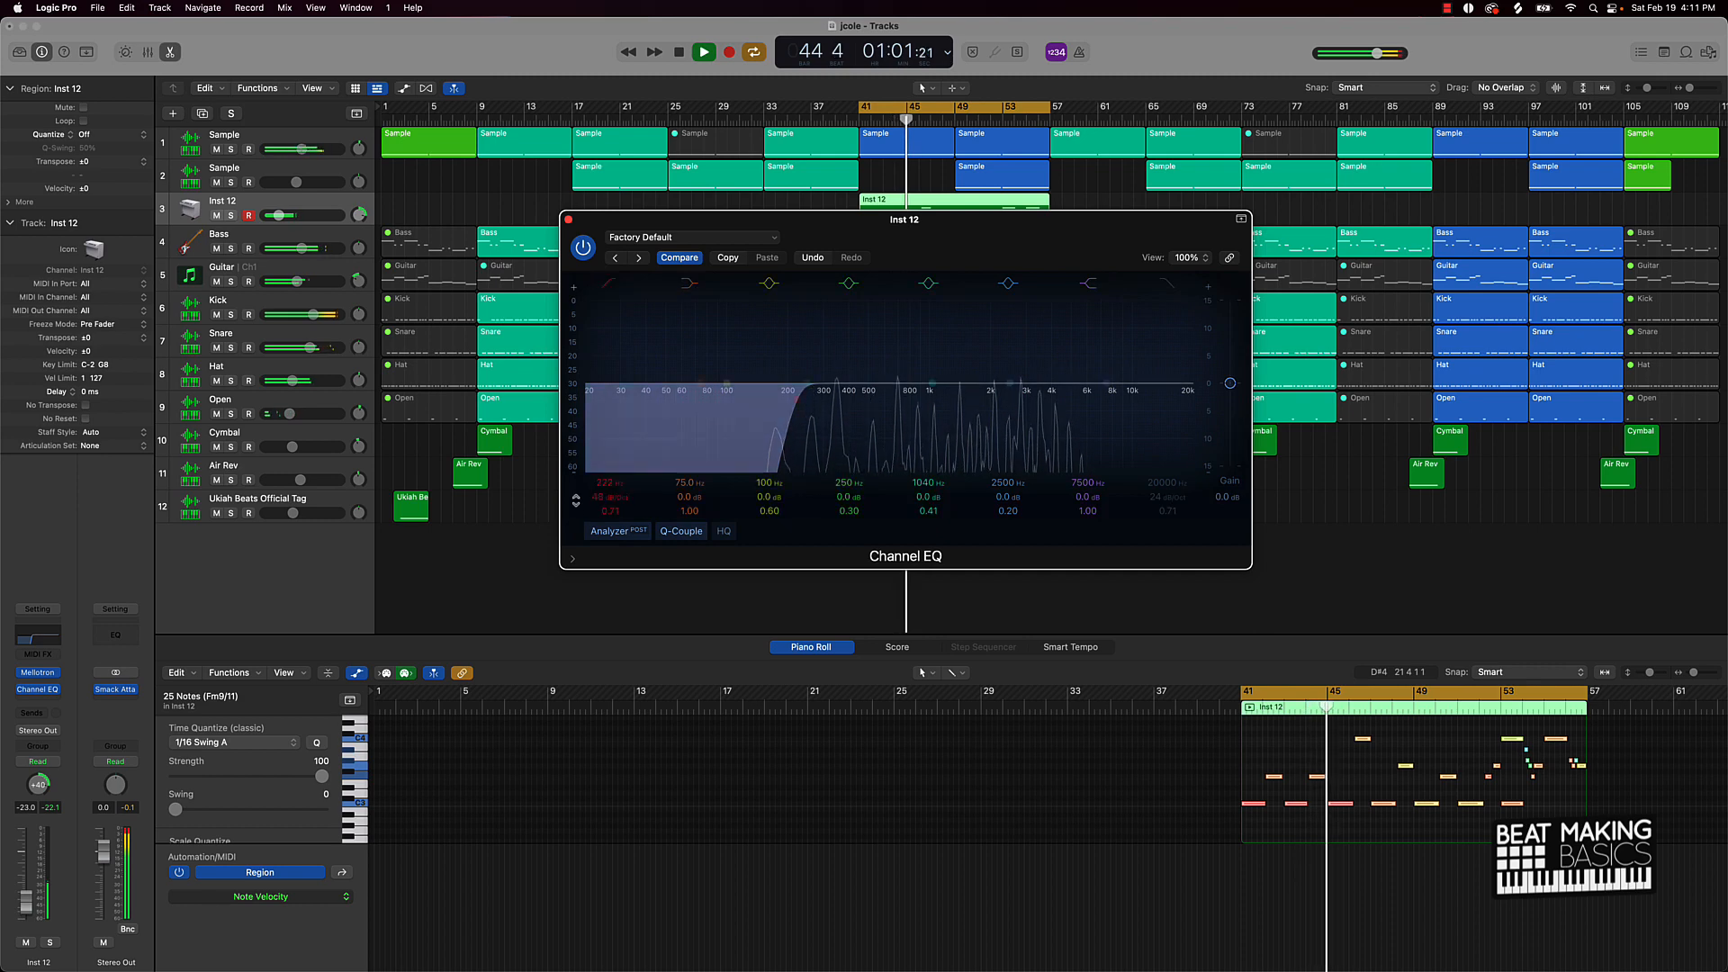
pyautogui.moveTo(611, 479); pyautogui.dragTo(610, 484)
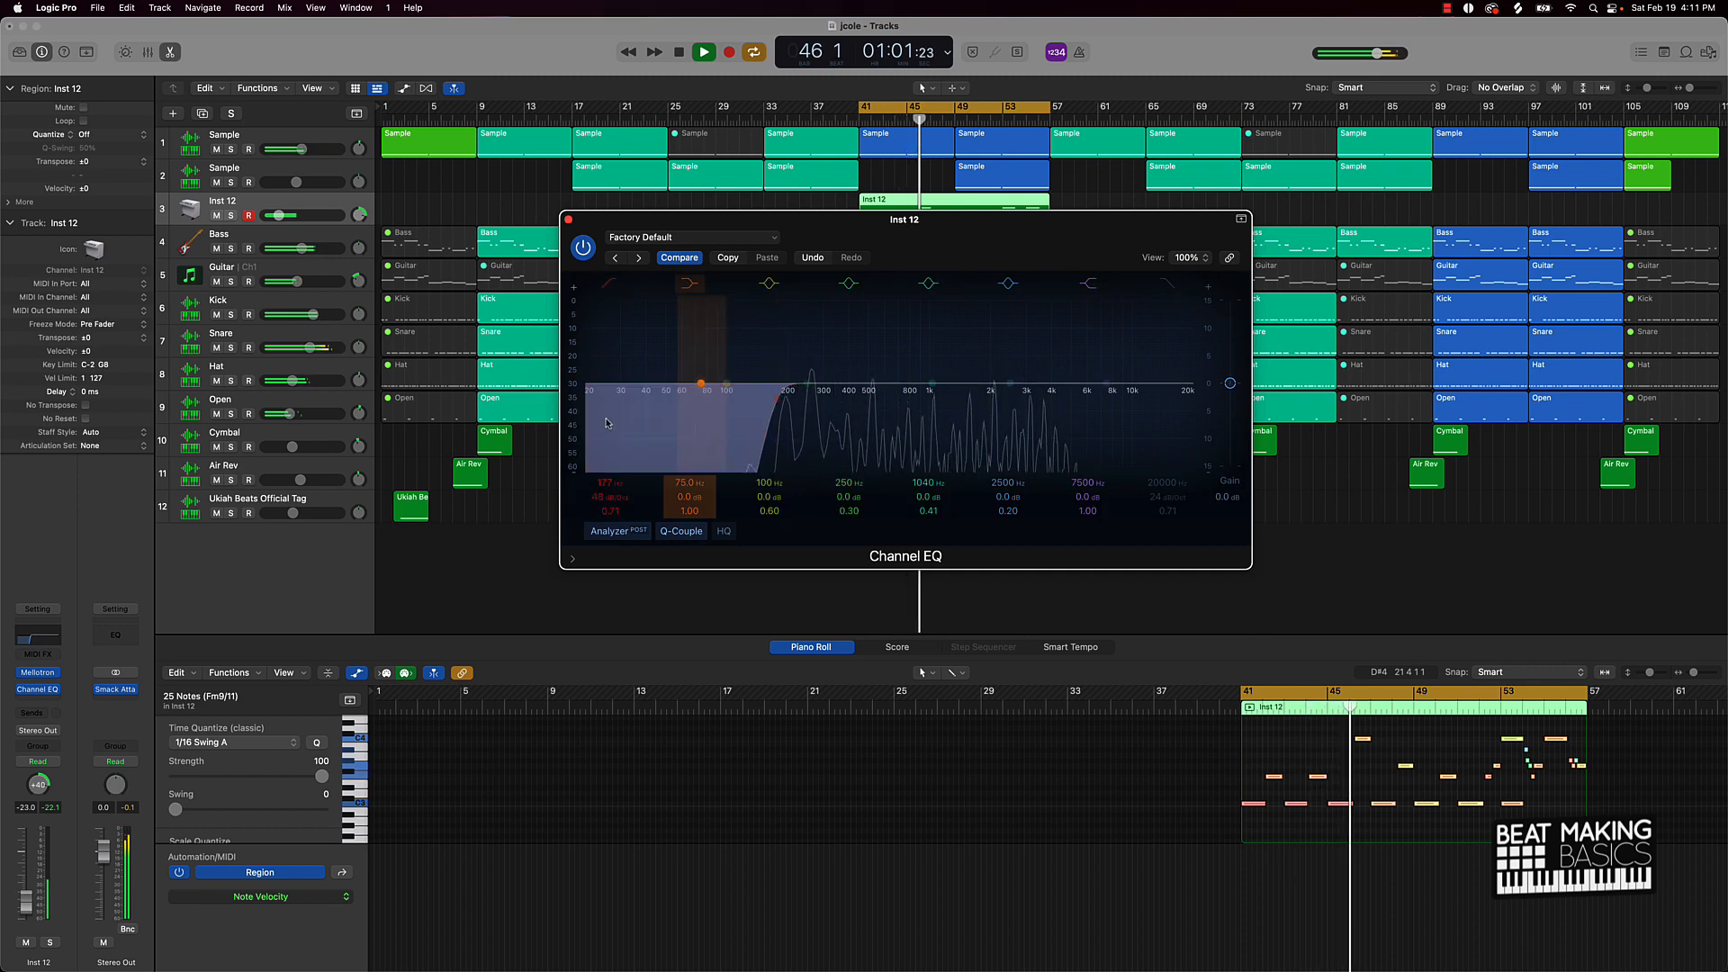
pyautogui.click(568, 219)
pyautogui.click(460, 220)
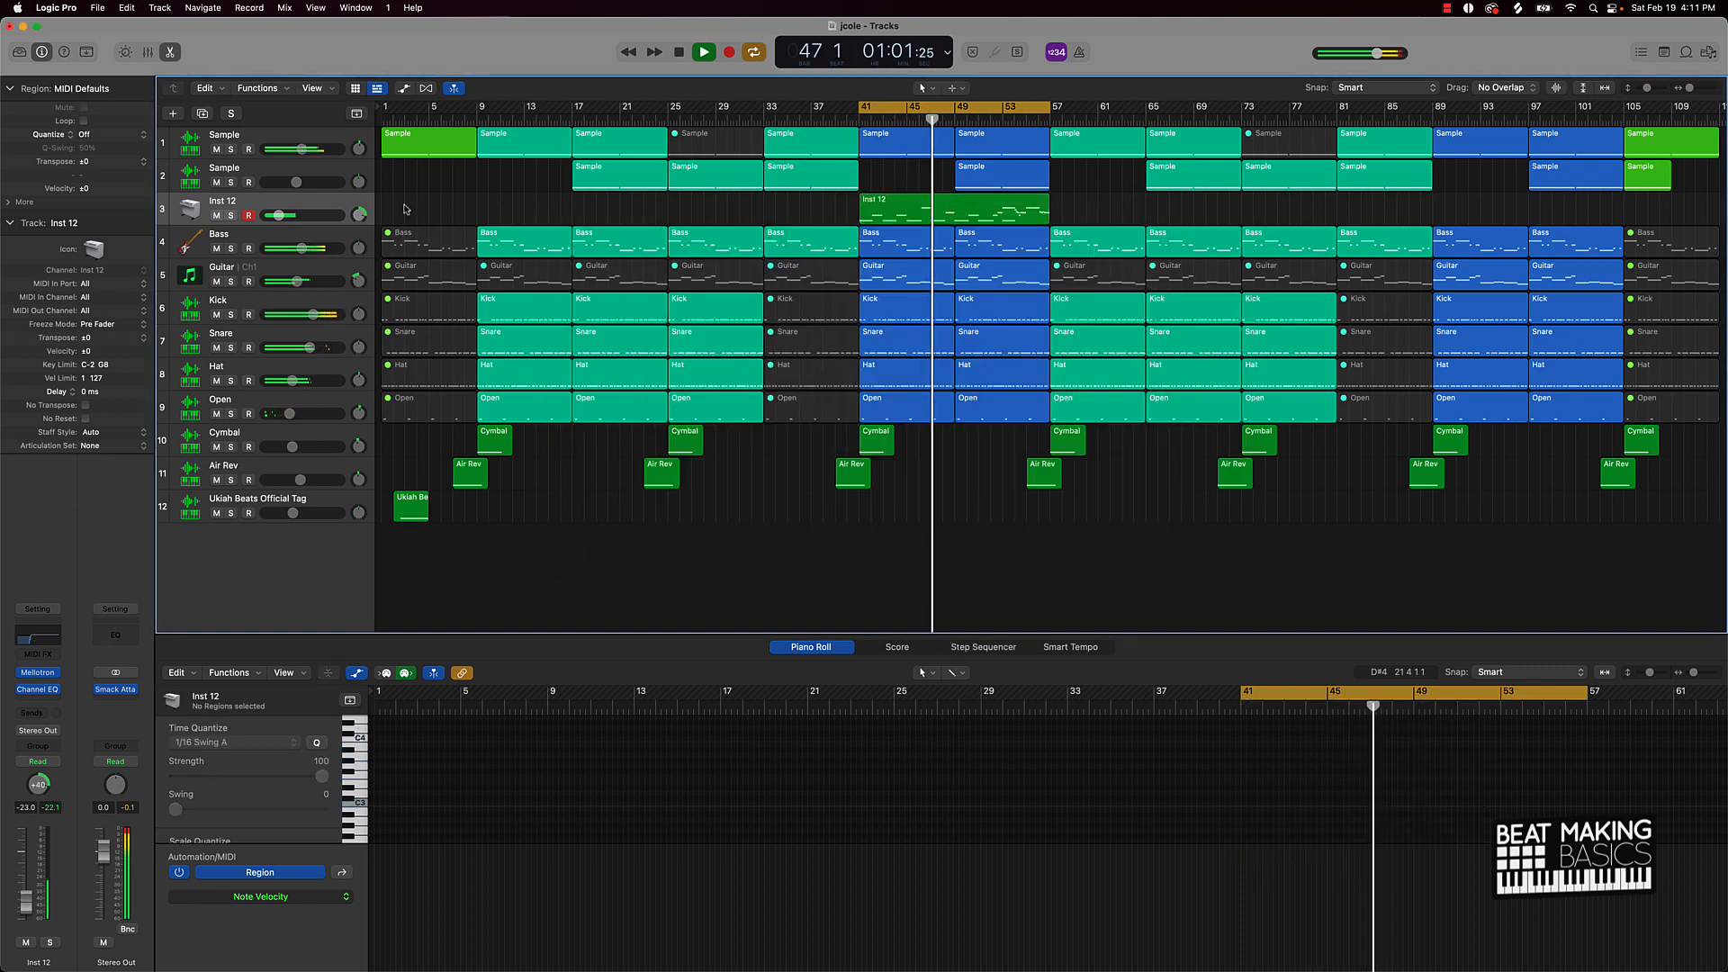
# Stop playback, rename the Inst 12 track to String and name its region after the track.
pyautogui.press('space')
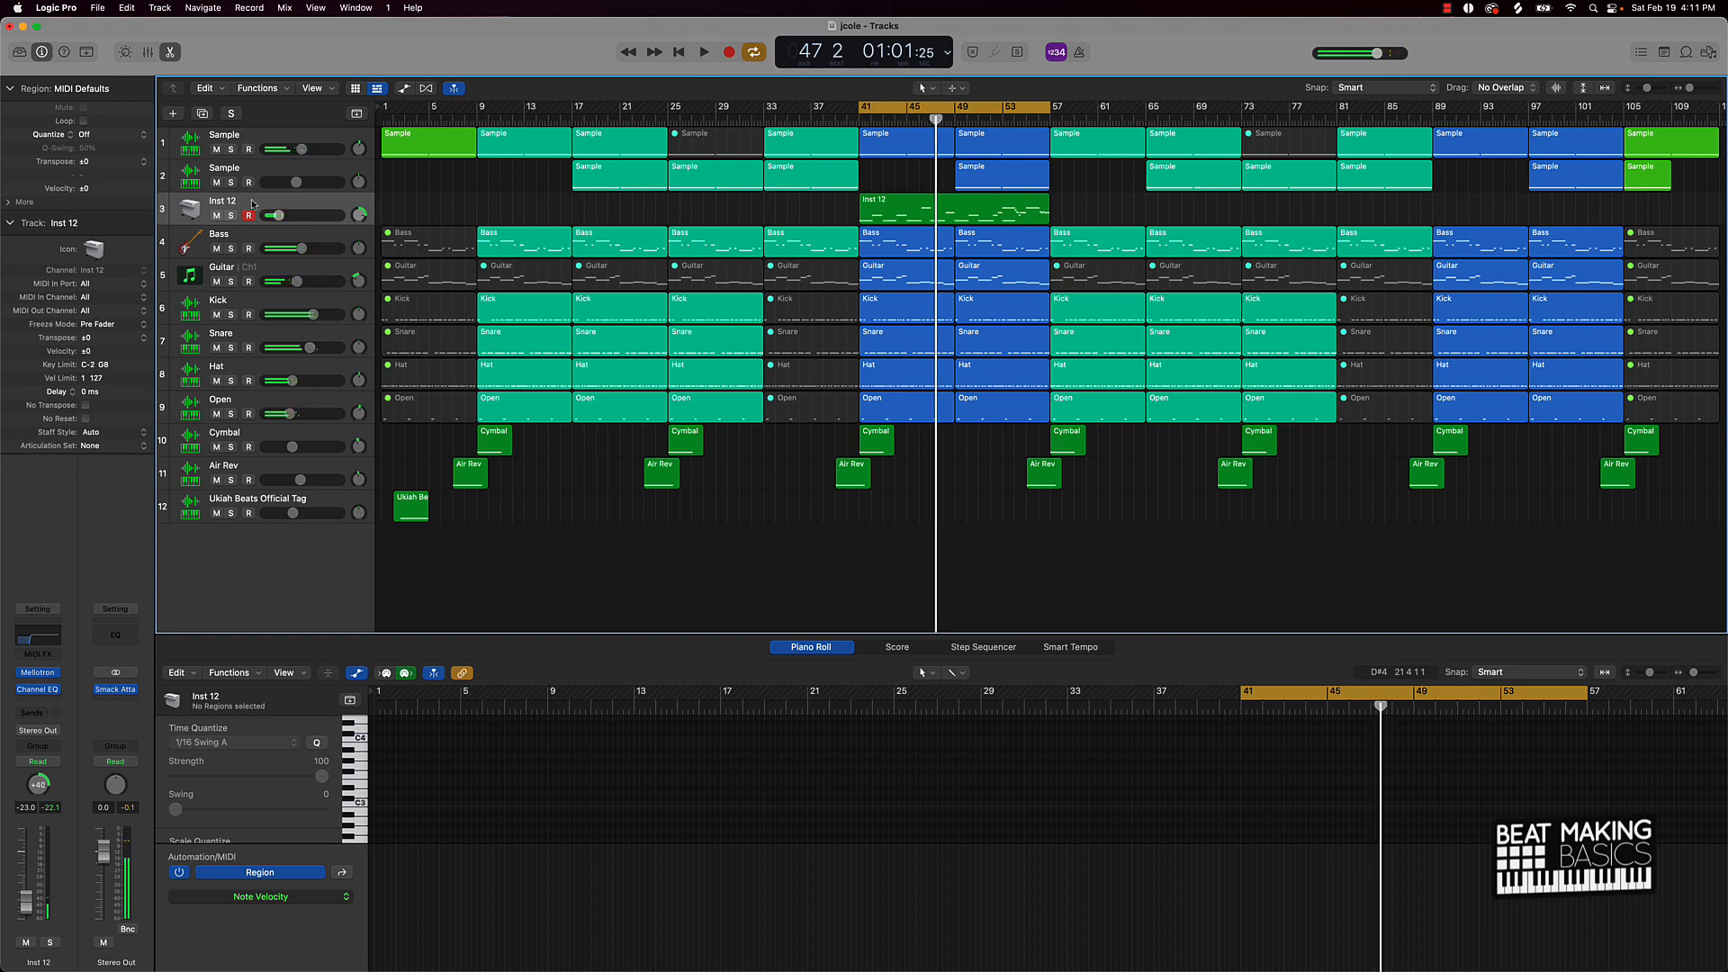
pyautogui.click(234, 204)
pyautogui.write('S')
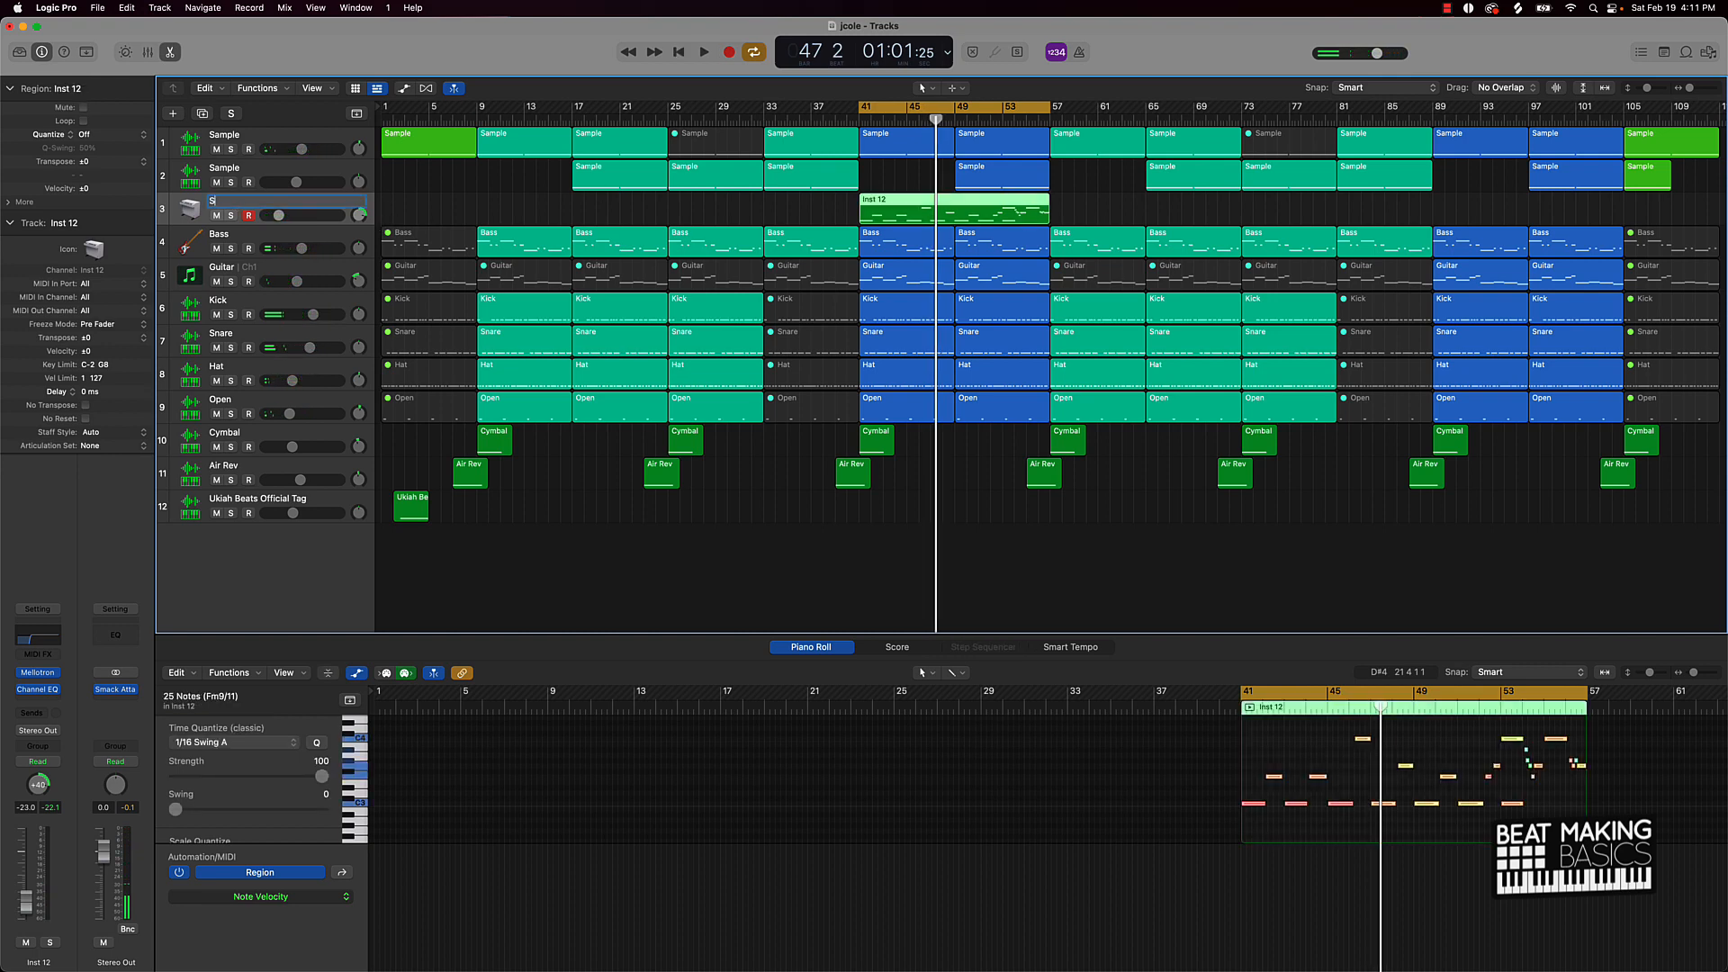
pyautogui.write('tring')
pyautogui.press('Return')
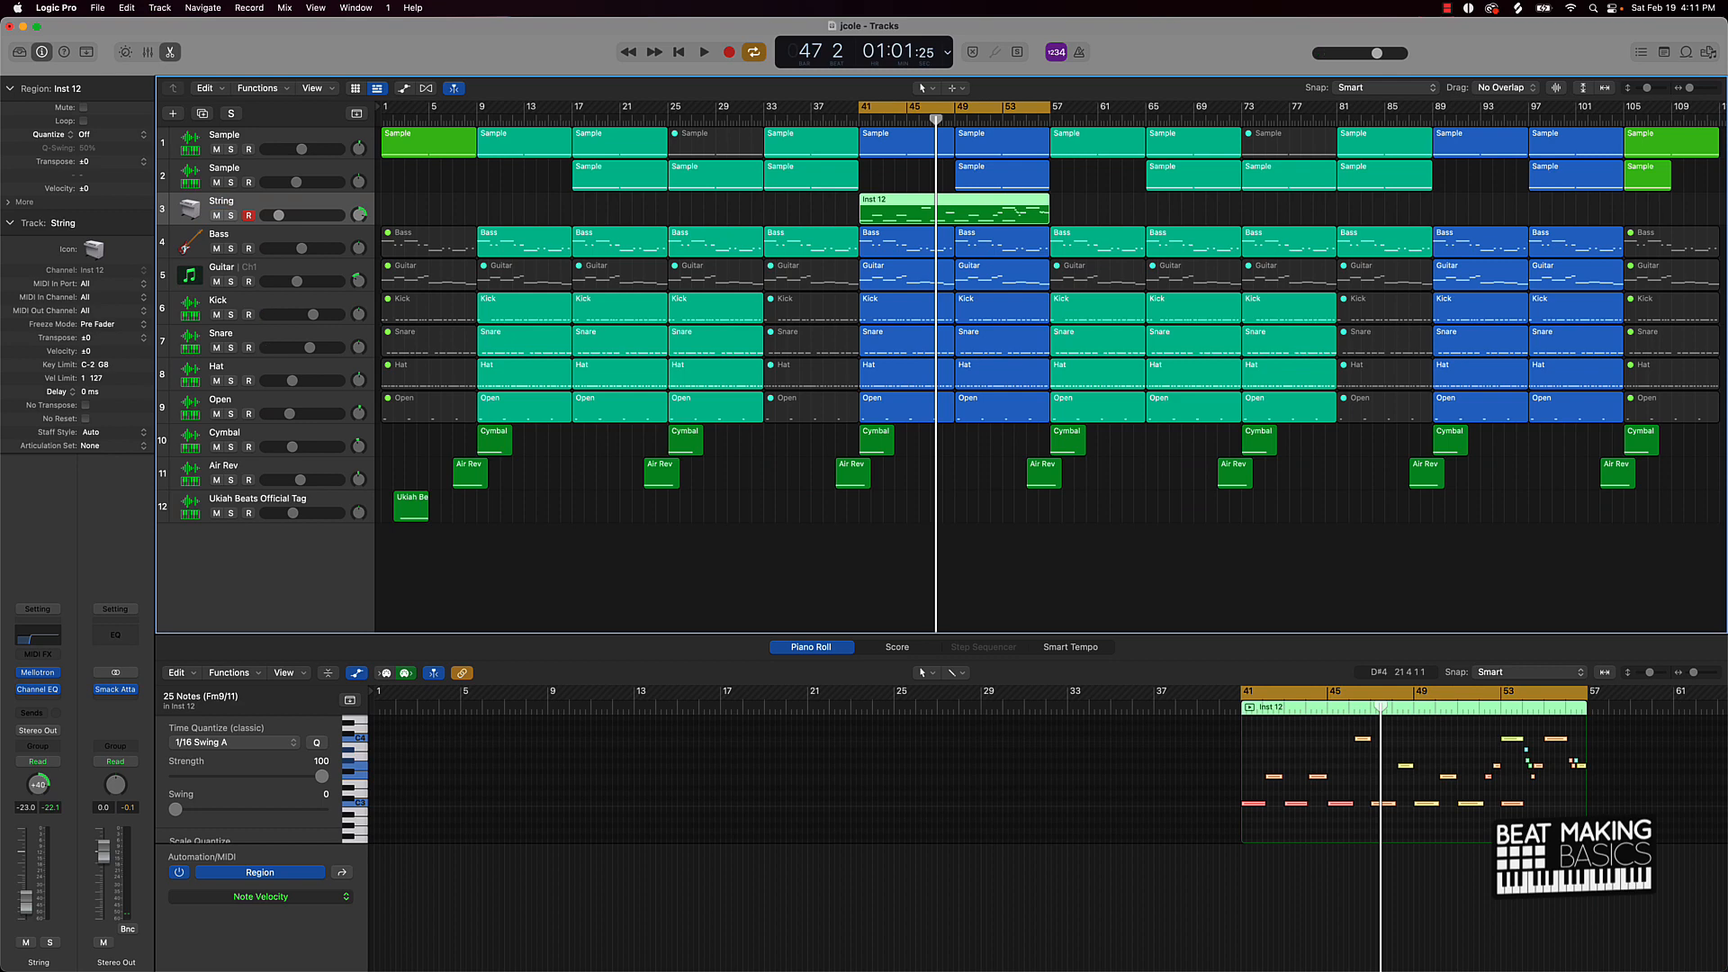
pyautogui.press('super+a')
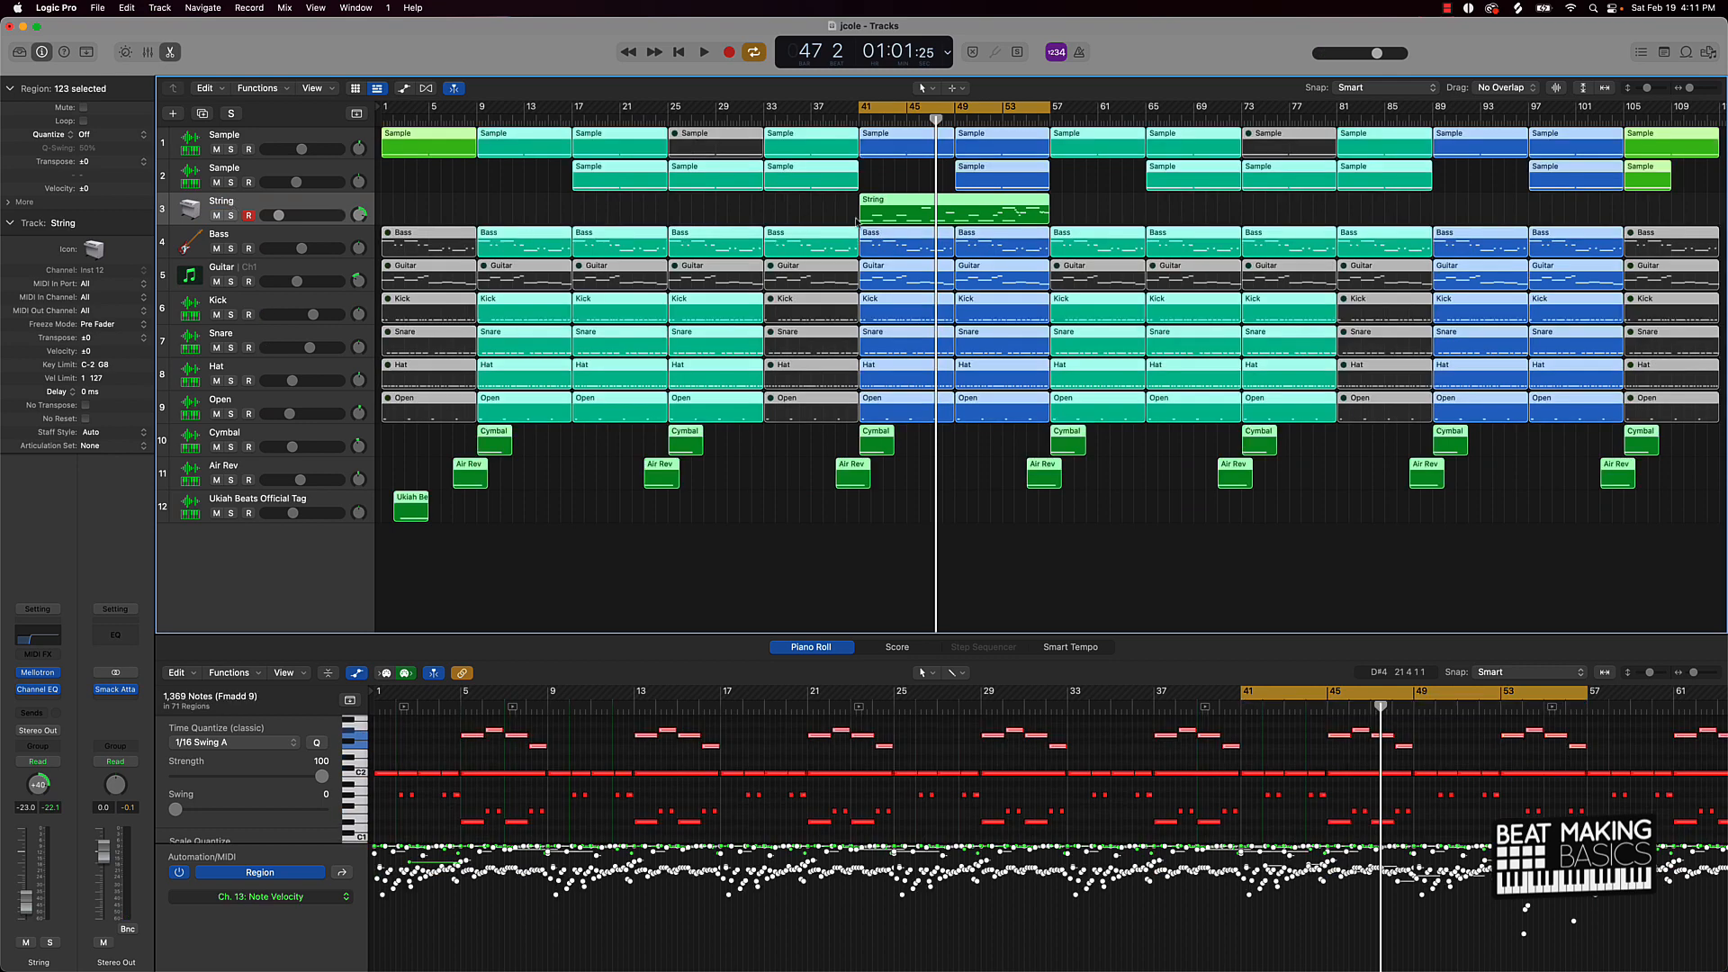
# Copy the String region from the hook at bar 41 to the second hook at bar 89.
pyautogui.click(856, 221)
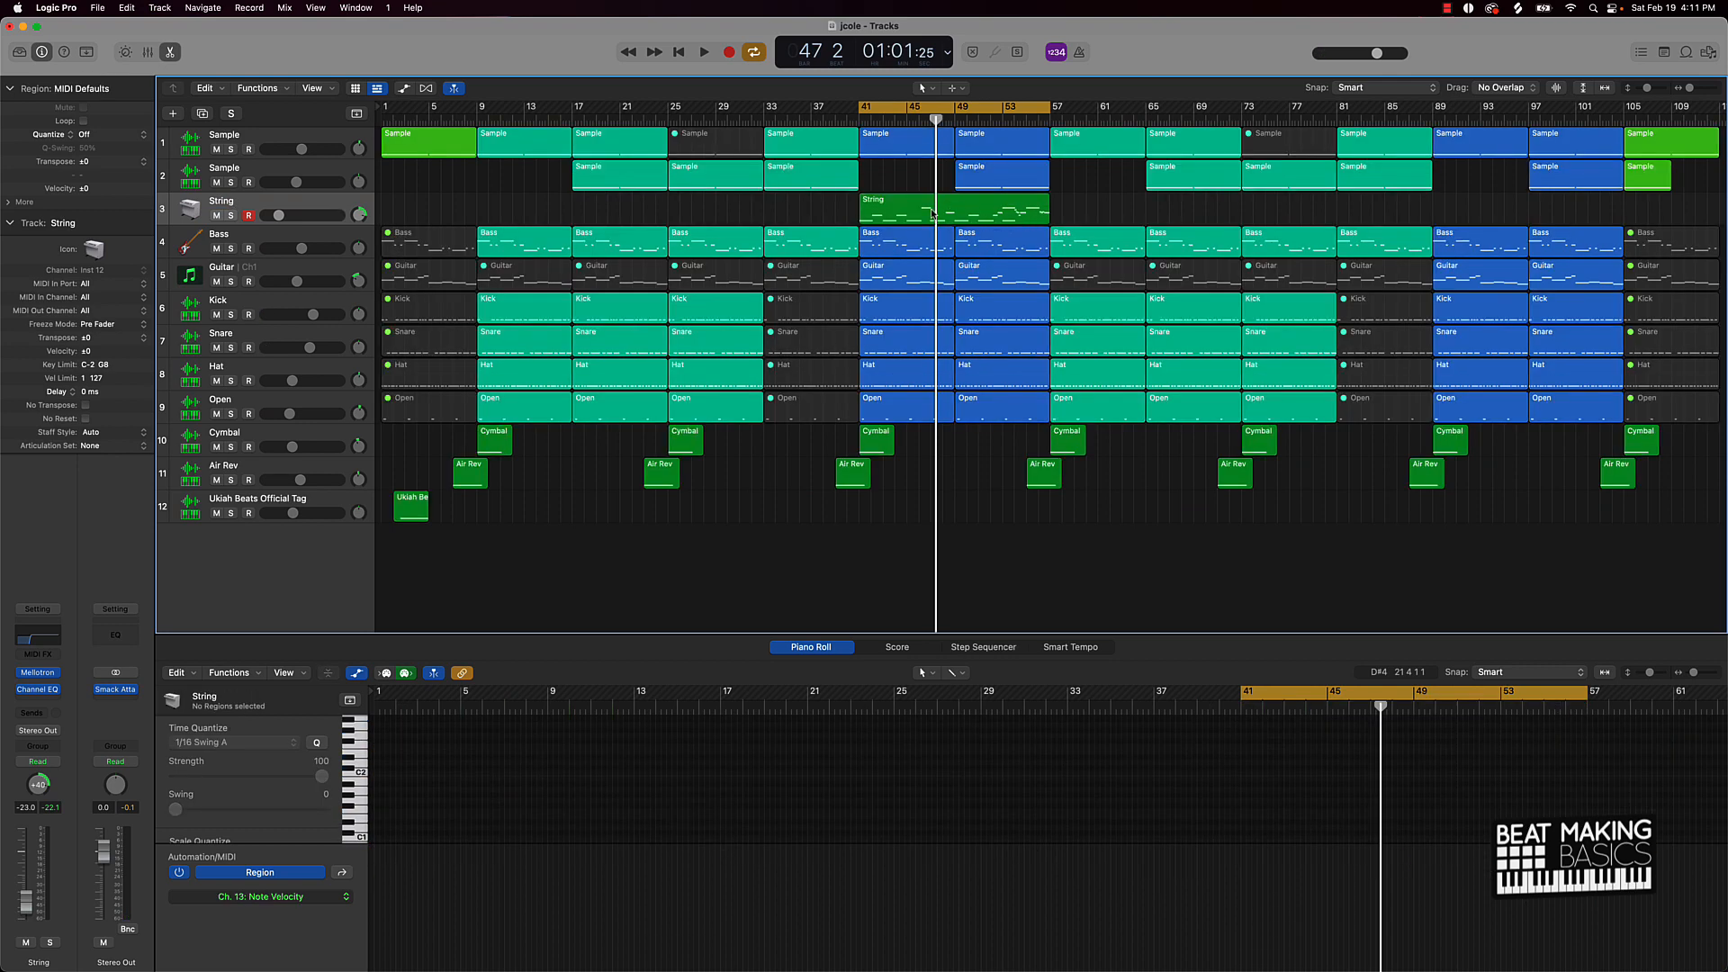
pyautogui.moveTo(922, 220); pyautogui.dragTo(1501, 236)
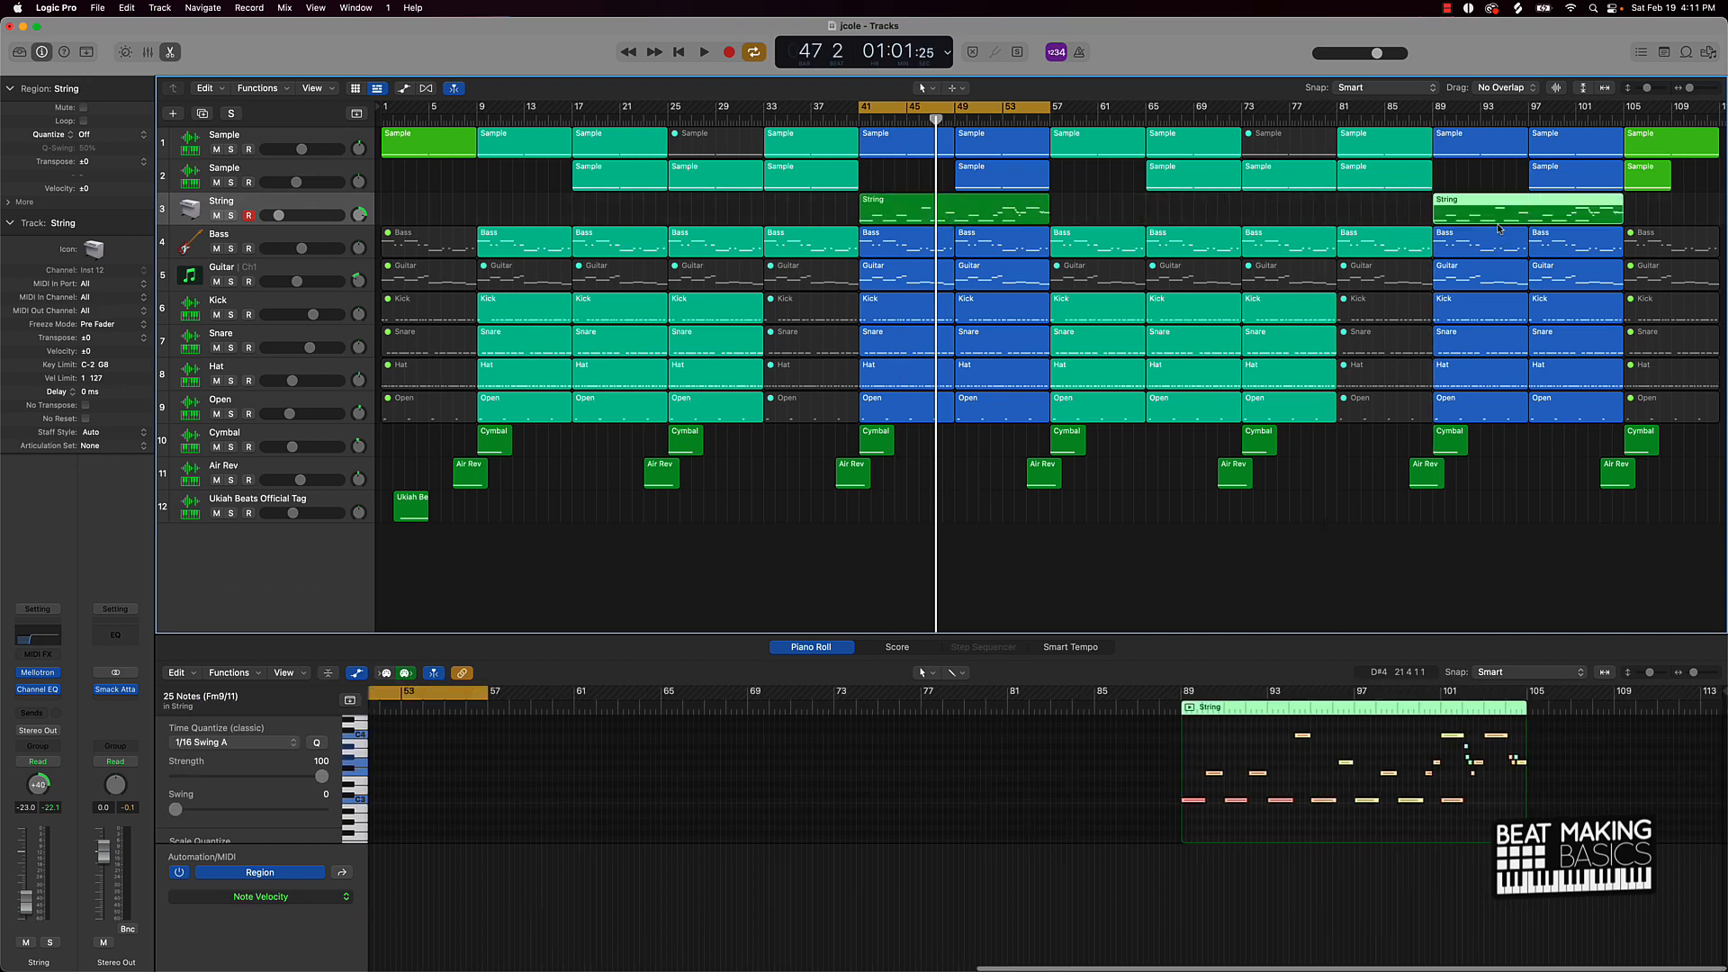
pyautogui.click(1360, 210)
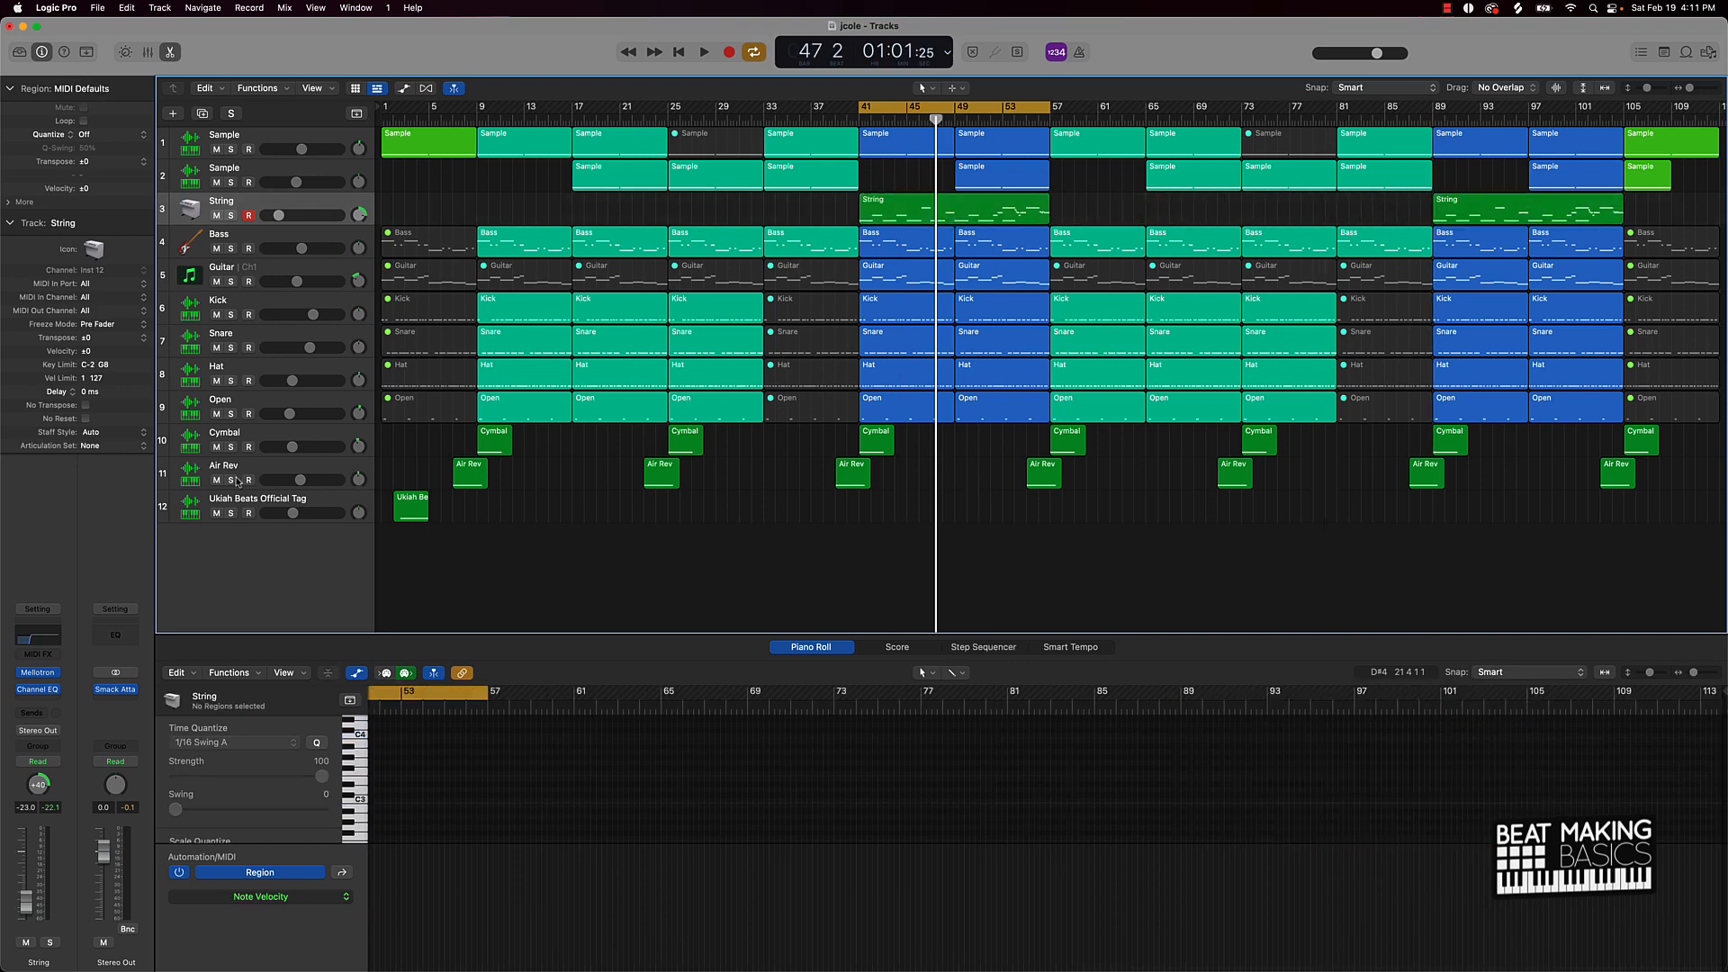
# Turn off the bar 41 to 57 cycle, return the playhead to bar 1 and fit the whole arrangement in view.
pyautogui.click(888, 110)
pyautogui.press('Return')
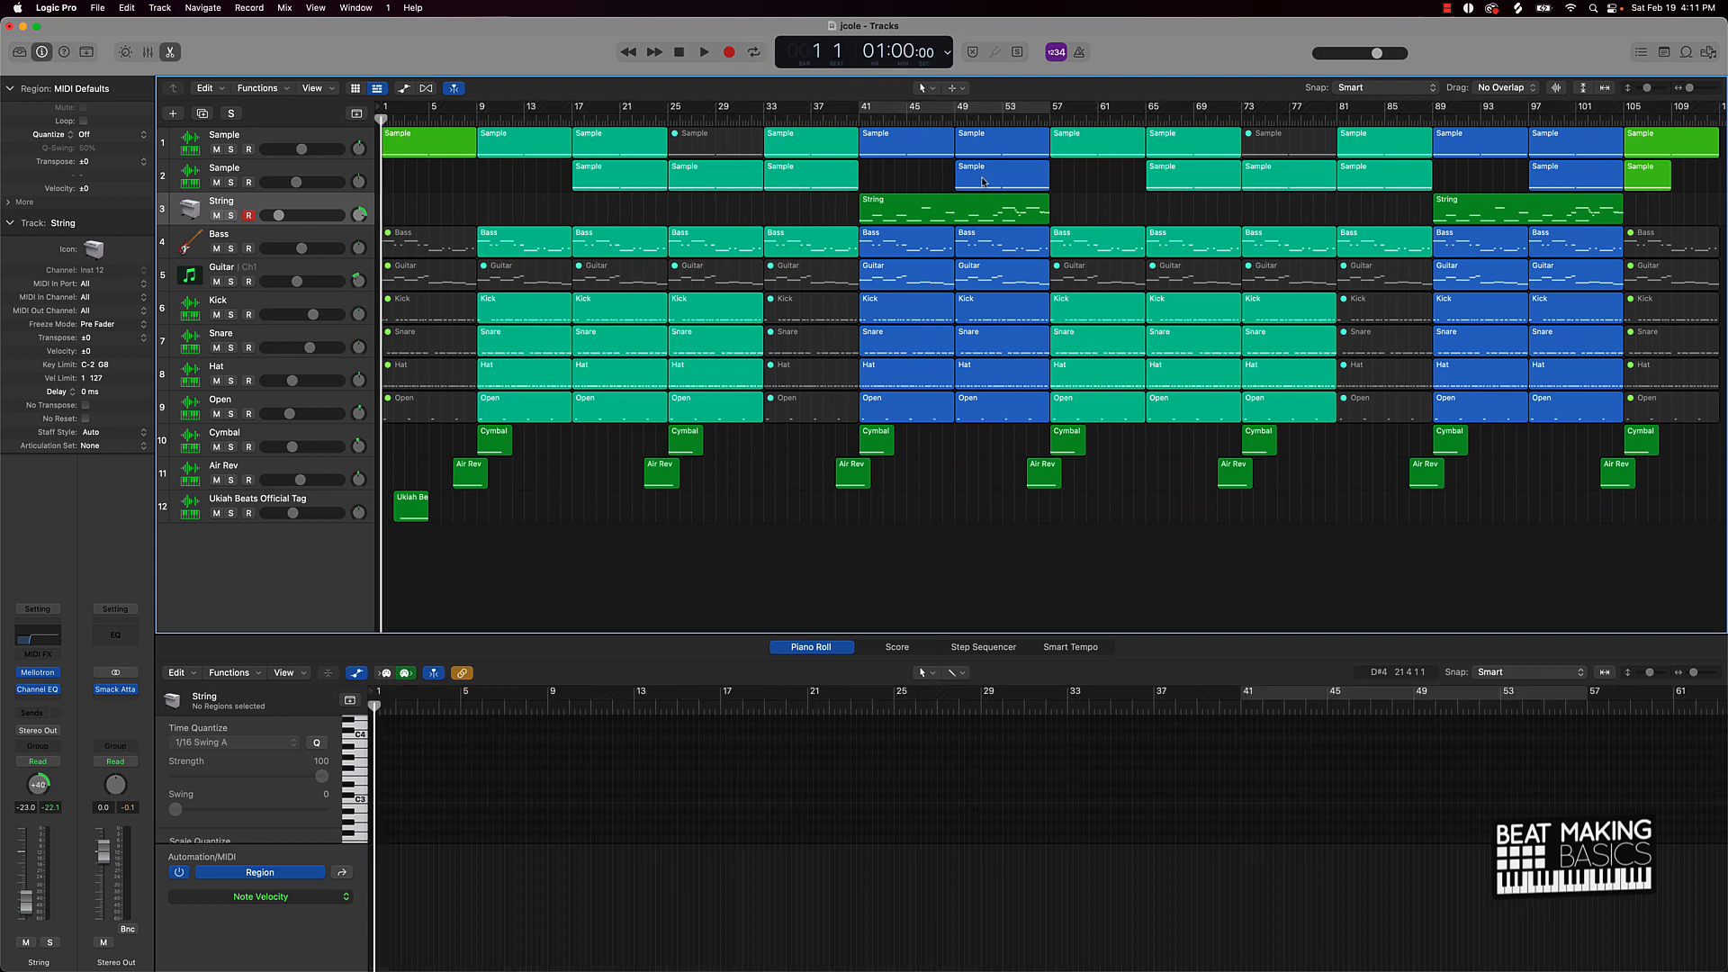
pyautogui.press('z')
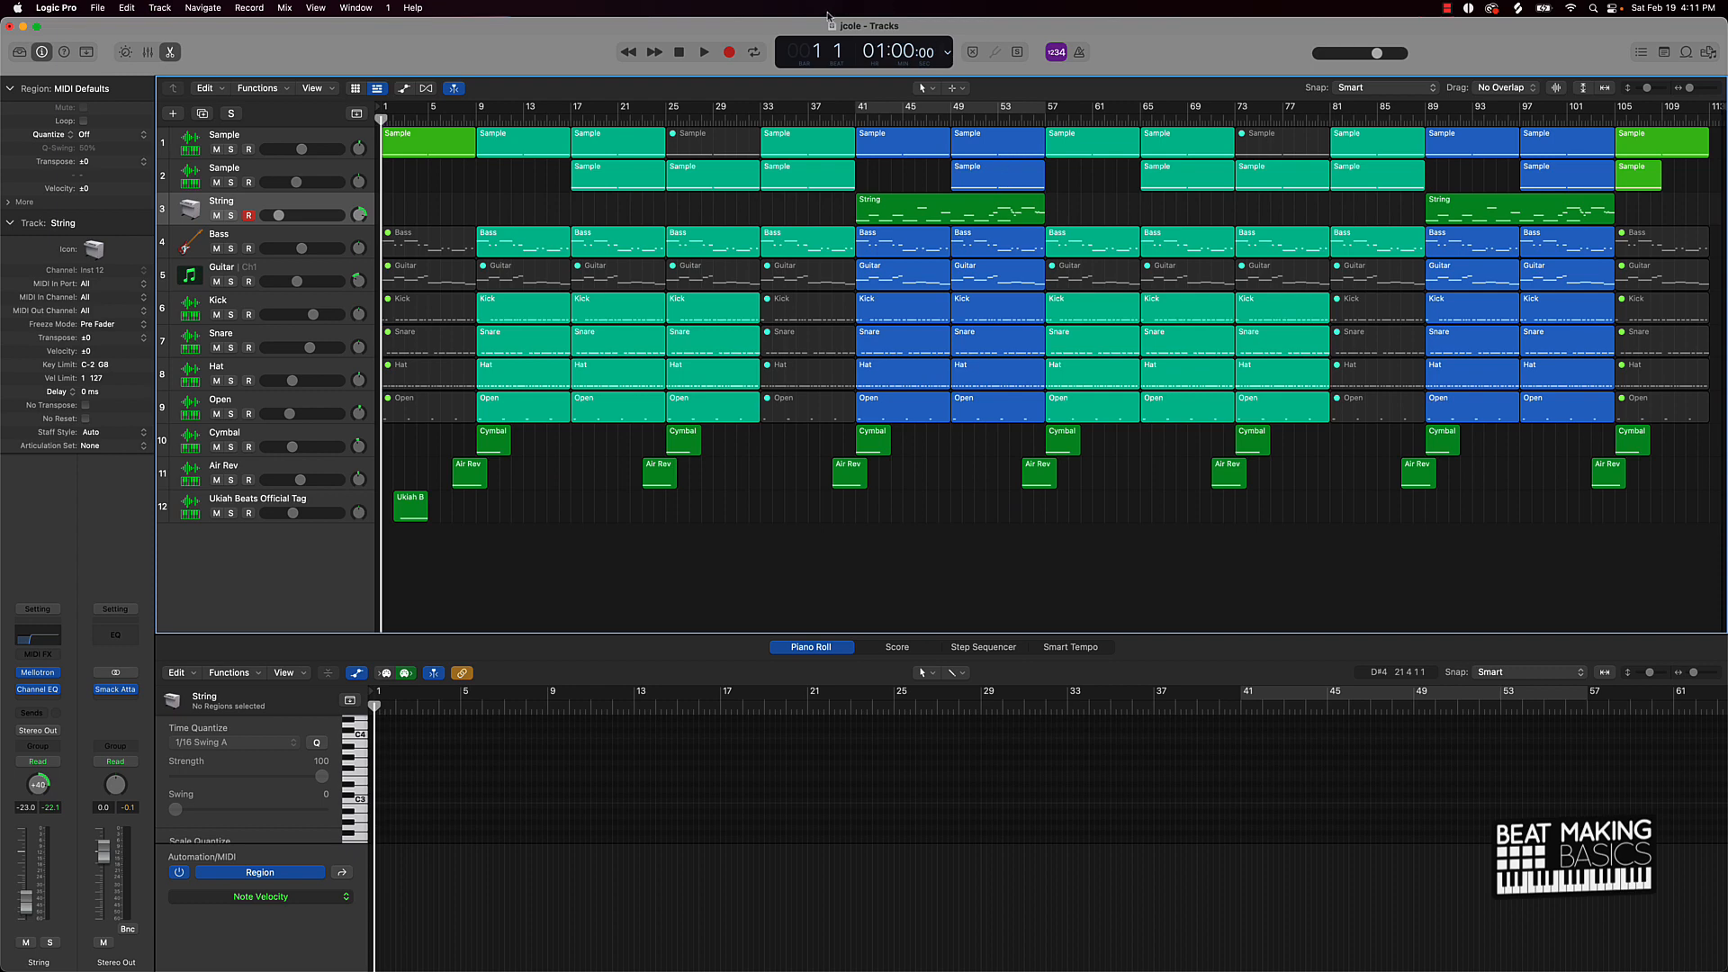